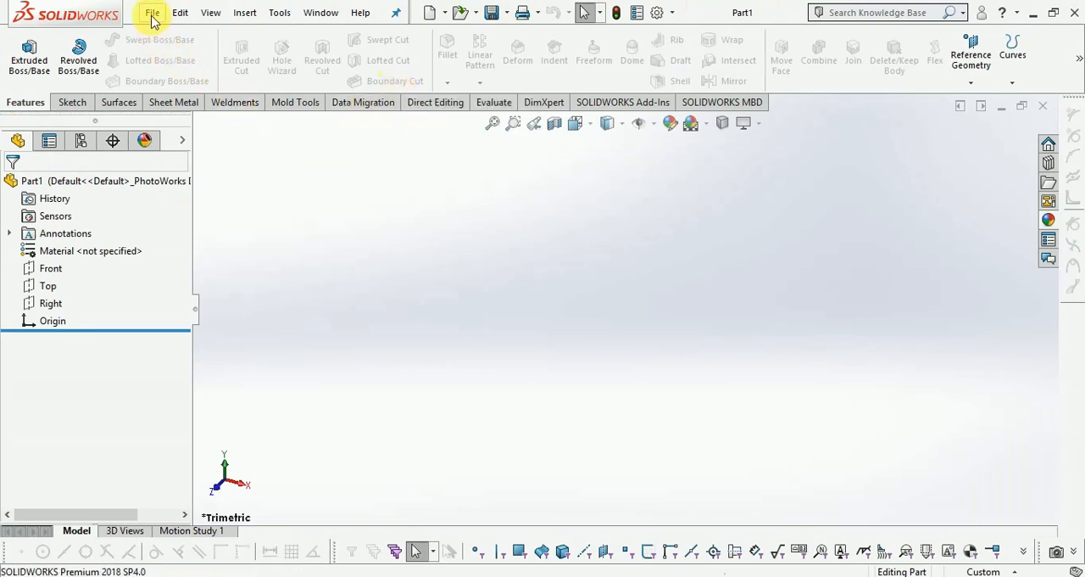
Start a new sketch on the Front plane.
{"action": "left_click", "coordinate": [72, 103]}
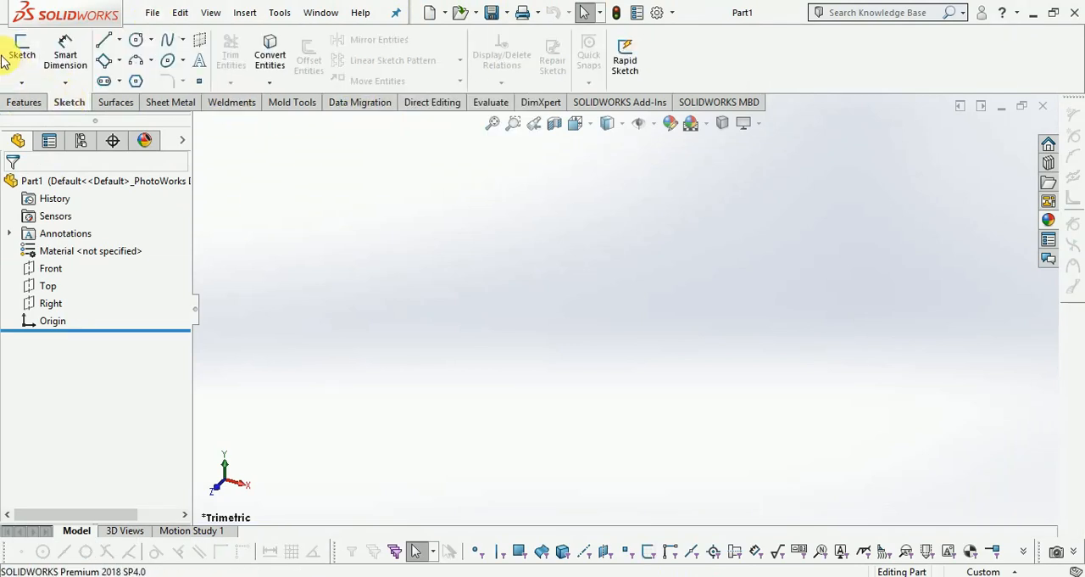
{"action": "left_click", "coordinate": [37, 63]}
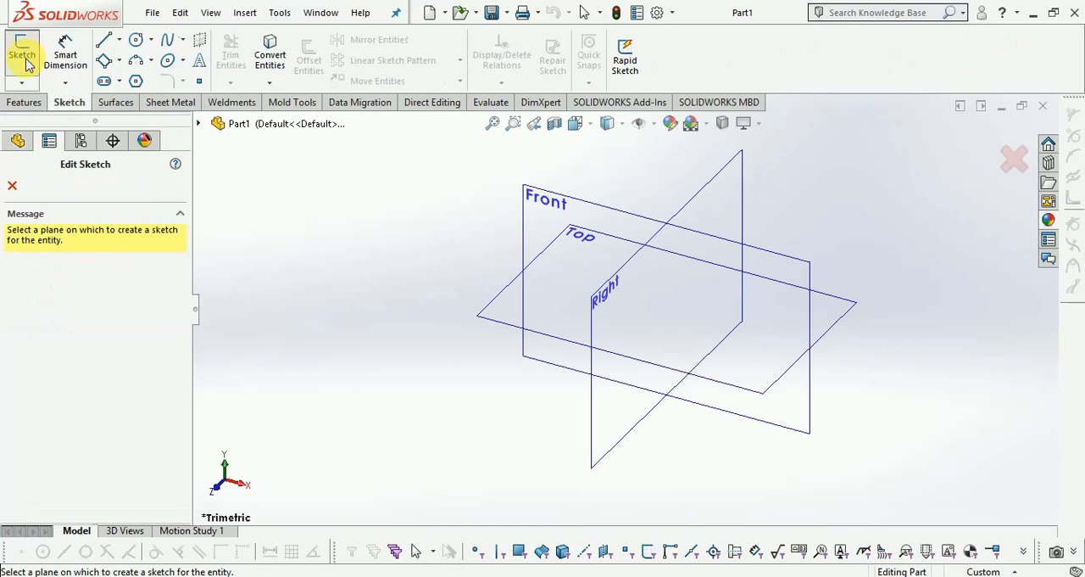
{"action": "left_click", "coordinate": [541, 195]}
Draw a vertical centerline about 112 mm long that passes through the origin.
{"action": "left_click", "coordinate": [118, 40]}
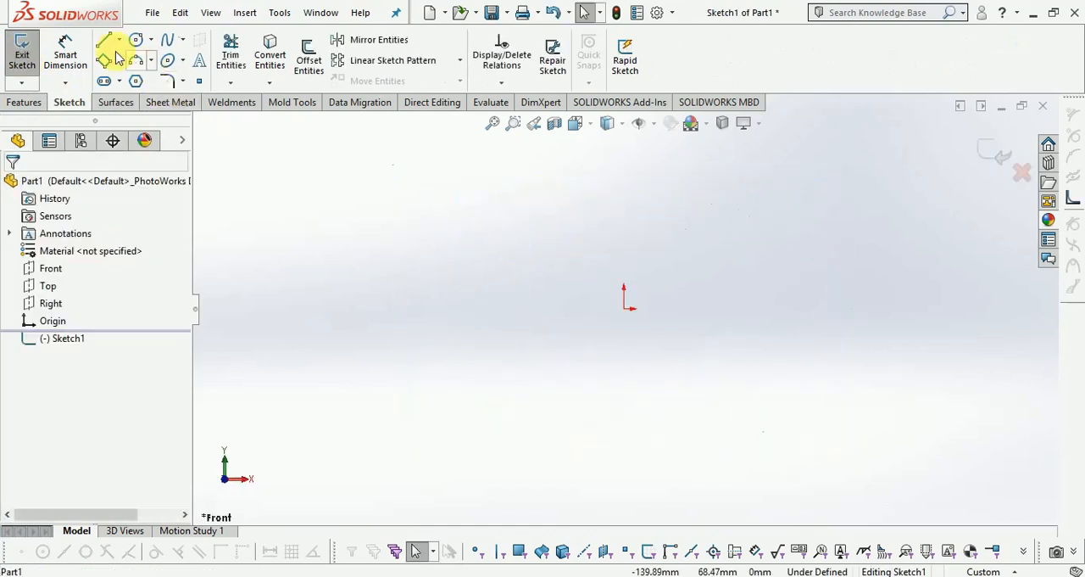
{"action": "left_click", "coordinate": [141, 80]}
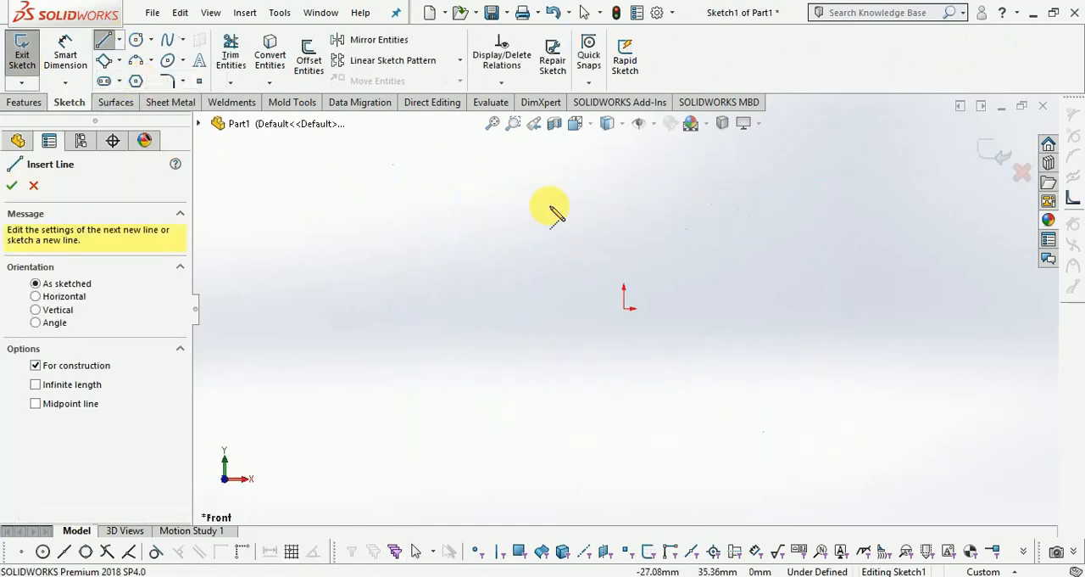
{"action": "mouse_move", "coordinate": [624, 155]}
{"action": "left_mouse_down"}
{"action": "mouse_move", "coordinate": [625, 478]}
{"action": "mouse_move", "coordinate": [265, 203]}
{"action": "left_mouse_up"}
{"action": "key", "text": "Escape"}
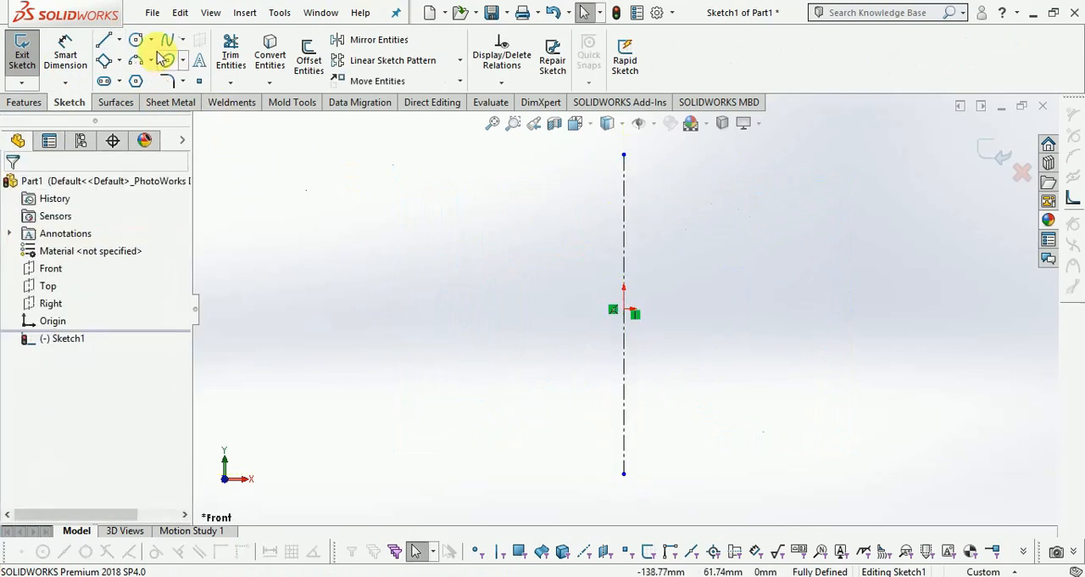
Sketch a four-point spline left of the centerline, running from about (-60, 54) down to about (-46, -49) mm.
{"action": "left_click", "coordinate": [169, 44]}
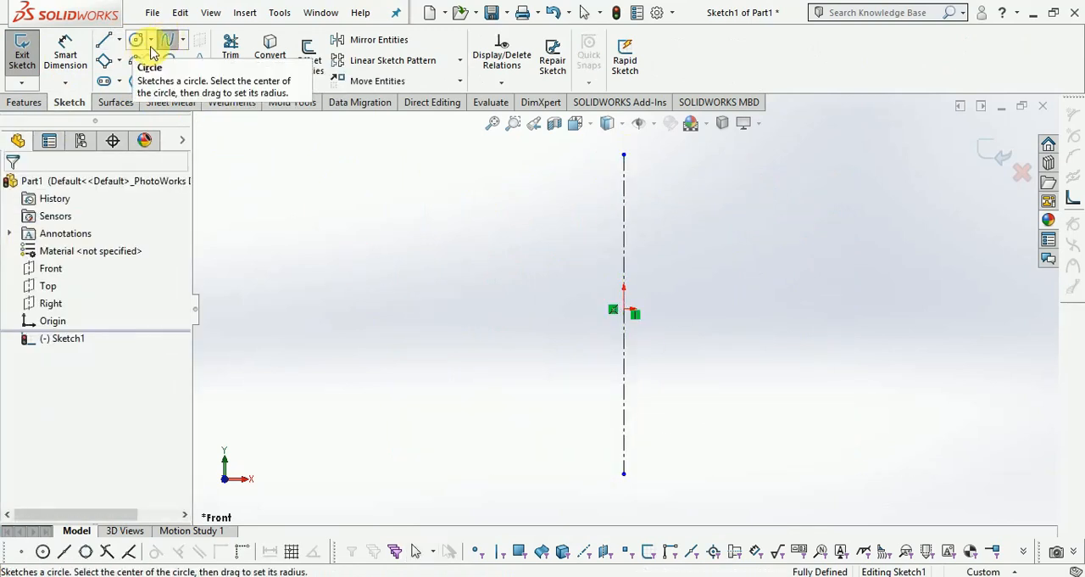
{"action": "left_click", "coordinate": [455, 155]}
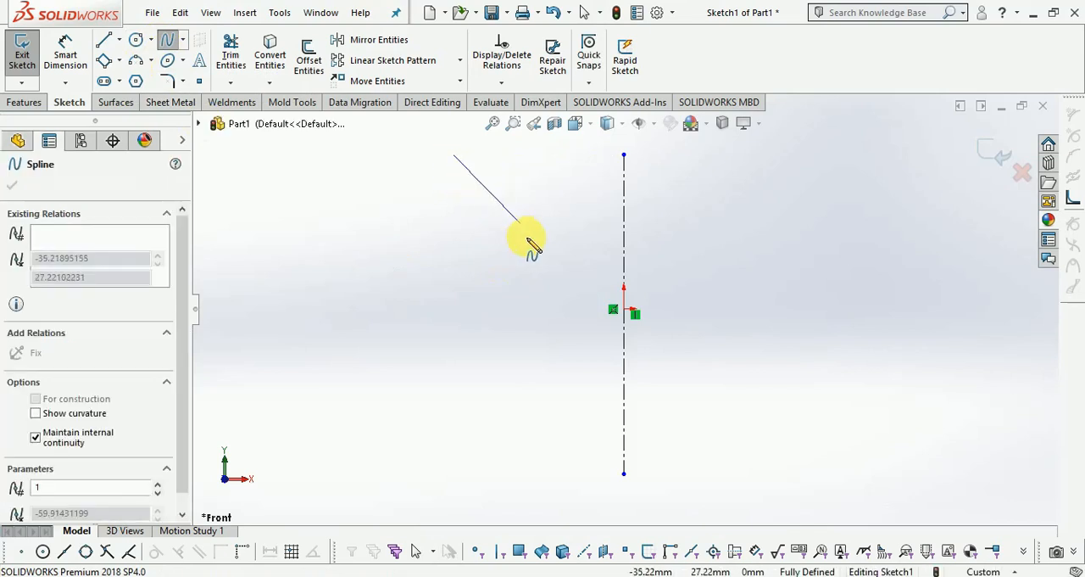
{"action": "left_click", "coordinate": [510, 191]}
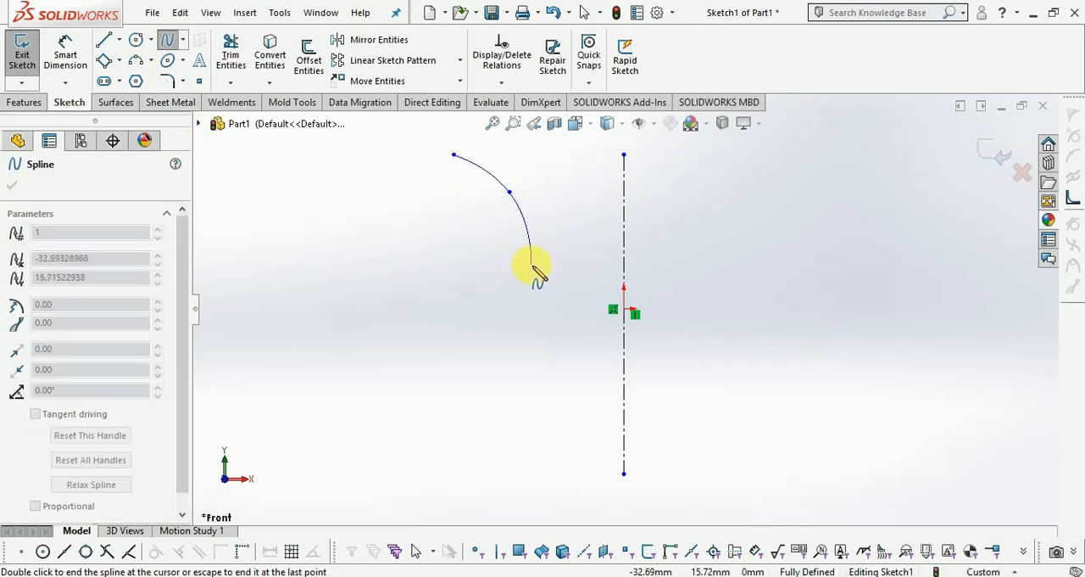
{"action": "left_click", "coordinate": [493, 448]}
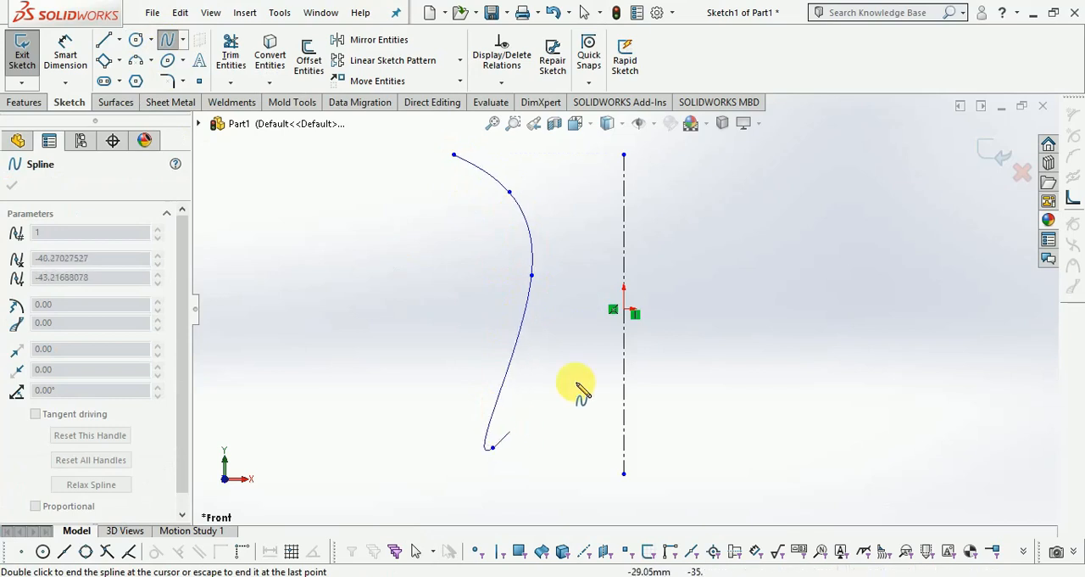
{"action": "scroll", "coordinate": [580, 373], "scroll_direction": "up", "scroll_amount": 2}
{"action": "scroll", "coordinate": [543, 395], "scroll_direction": "down", "scroll_amount": 4}
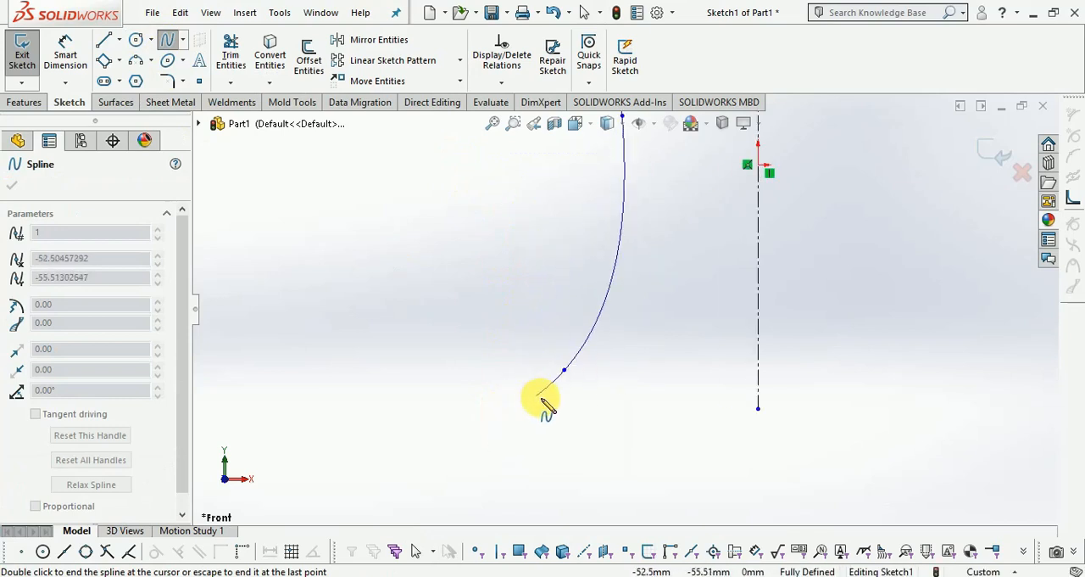
{"action": "key", "text": "Escape"}
Sketch a three-point arc from the spline's lower end to a point straight below it, bulging away from the centerline.
{"action": "left_click", "coordinate": [138, 65]}
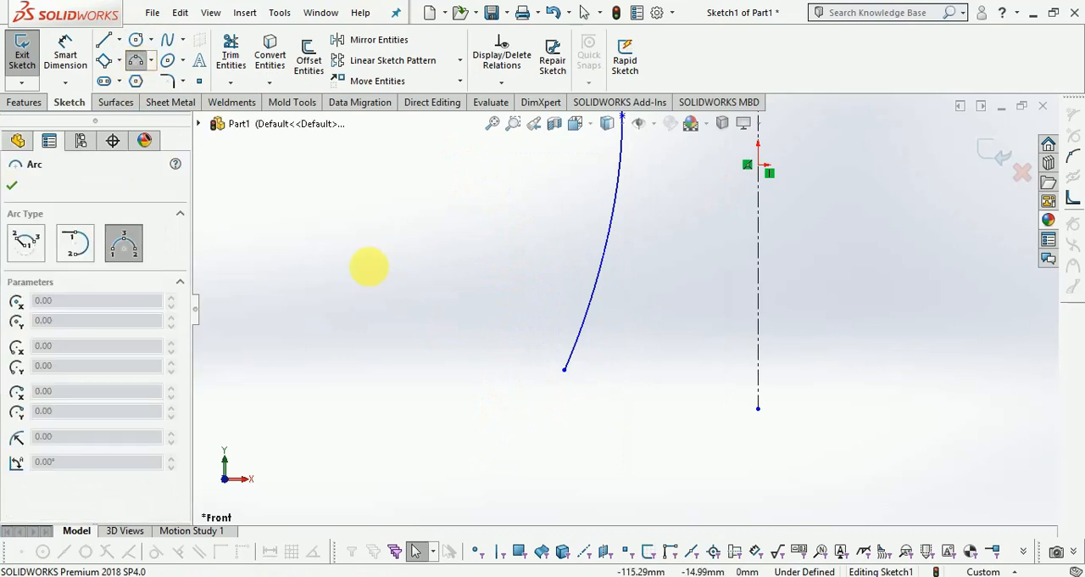
{"action": "scroll", "coordinate": [531, 267], "scroll_direction": "up", "scroll_amount": 3}
{"action": "scroll", "coordinate": [602, 381], "scroll_direction": "down", "scroll_amount": 3}
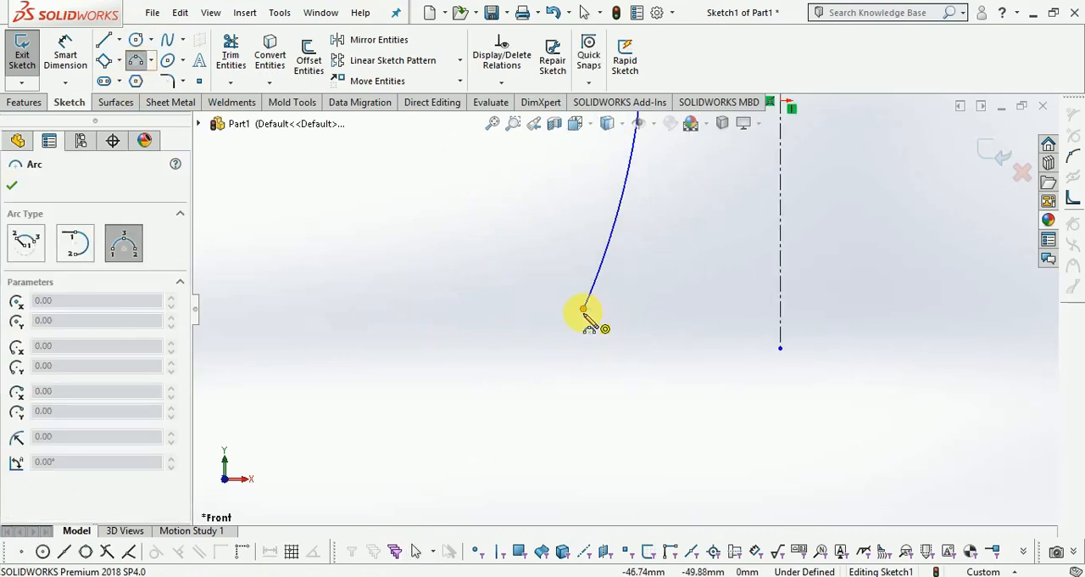
{"action": "left_click", "coordinate": [584, 309]}
{"action": "scroll", "coordinate": [578, 279], "scroll_direction": "up", "scroll_amount": 3}
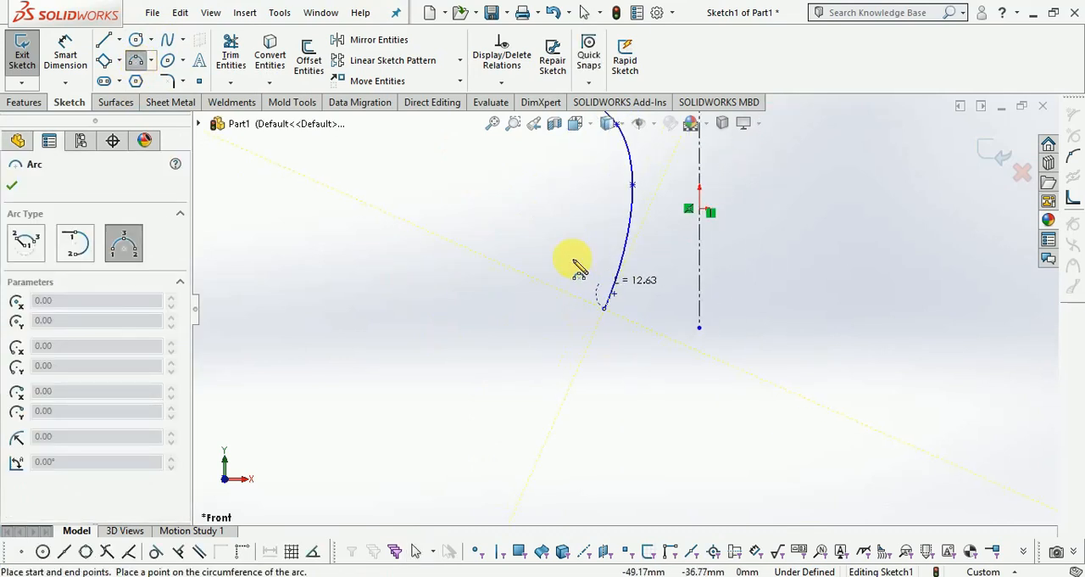
{"action": "left_click", "coordinate": [604, 450]}
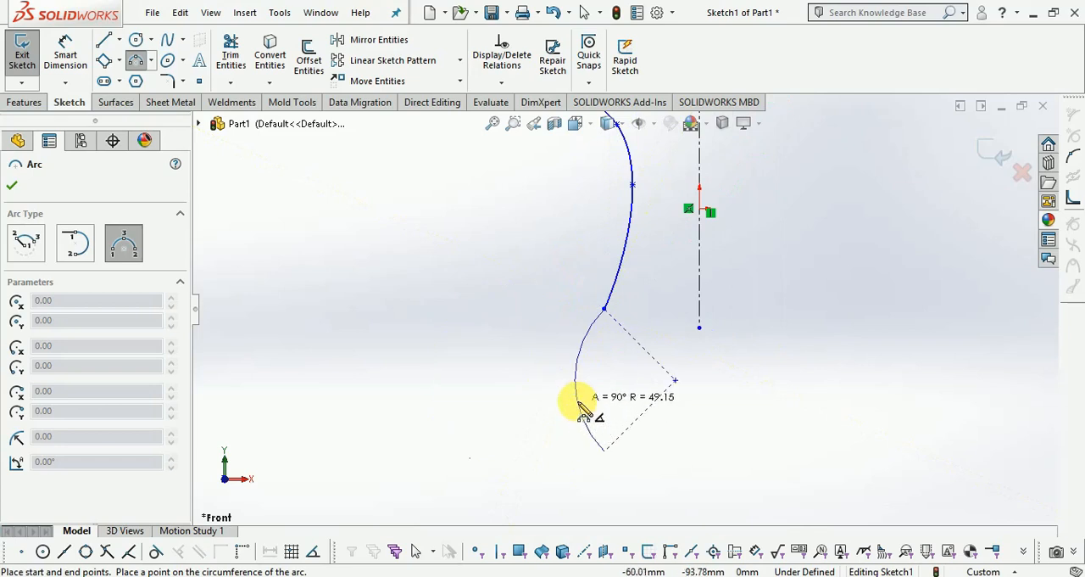
{"action": "left_click", "coordinate": [562, 407]}
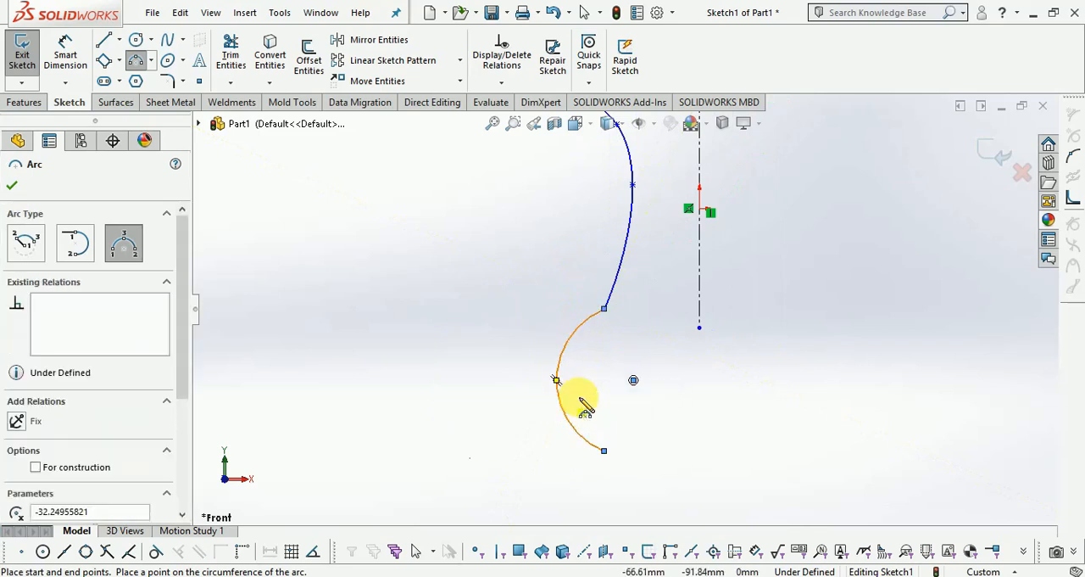
{"action": "scroll", "coordinate": [673, 431], "scroll_direction": "up", "scroll_amount": 3}
{"action": "scroll", "coordinate": [661, 212], "scroll_direction": "down", "scroll_amount": 3}
{"action": "key", "text": "Escape"}
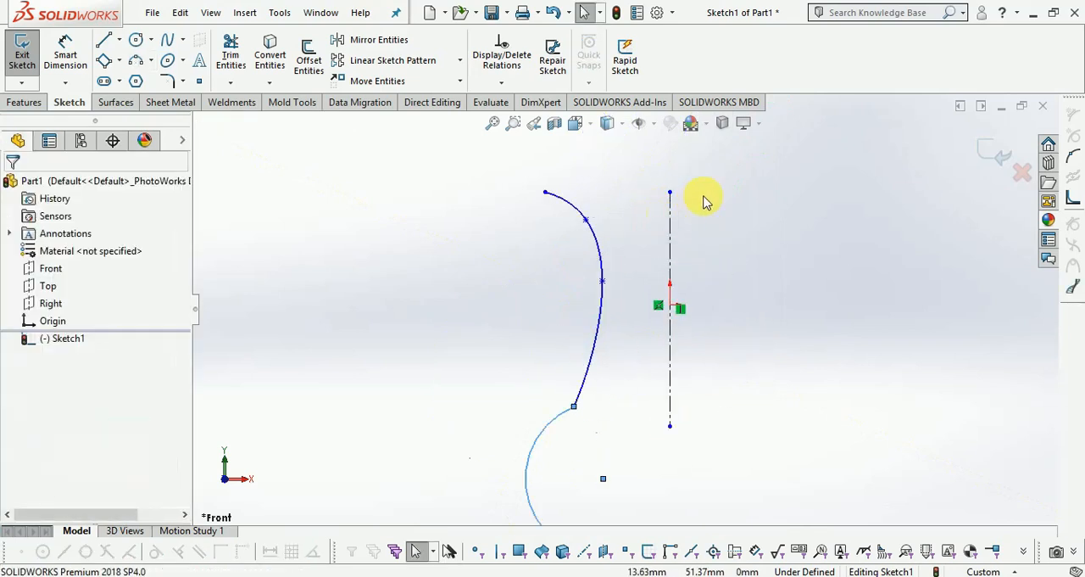
Dimension the horizontal distance from the spline's upper endpoint to the centerline's upper endpoint as 60 mm.
{"action": "scroll", "coordinate": [703, 198], "scroll_direction": "down", "scroll_amount": 2}
{"action": "left_click", "coordinate": [83, 51]}
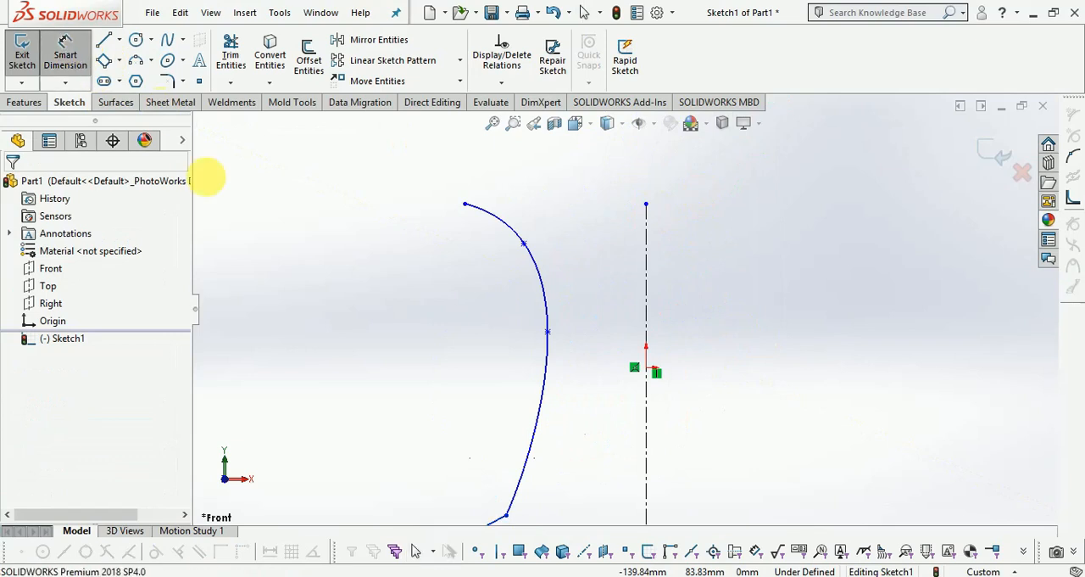
{"action": "left_click", "coordinate": [466, 205]}
{"action": "left_click", "coordinate": [646, 209]}
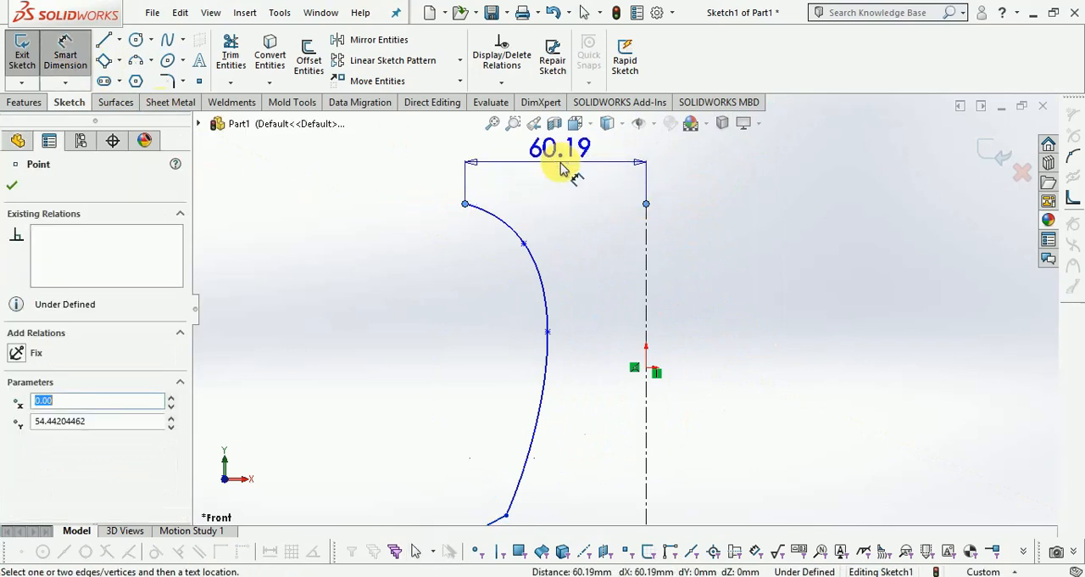
{"action": "left_click", "coordinate": [565, 164]}
{"action": "type", "text": "60"}
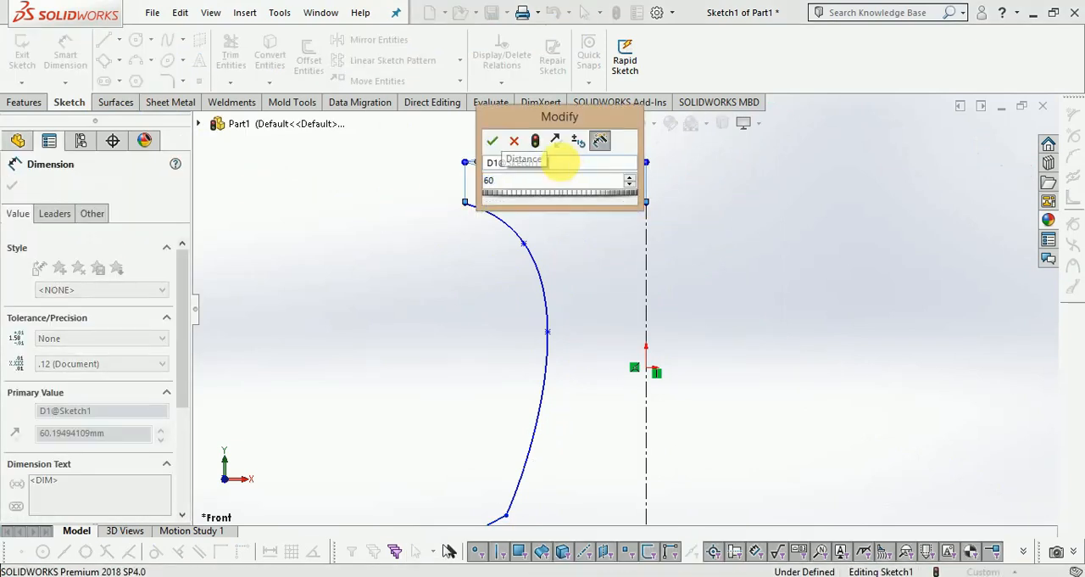
{"action": "key", "text": "Return"}
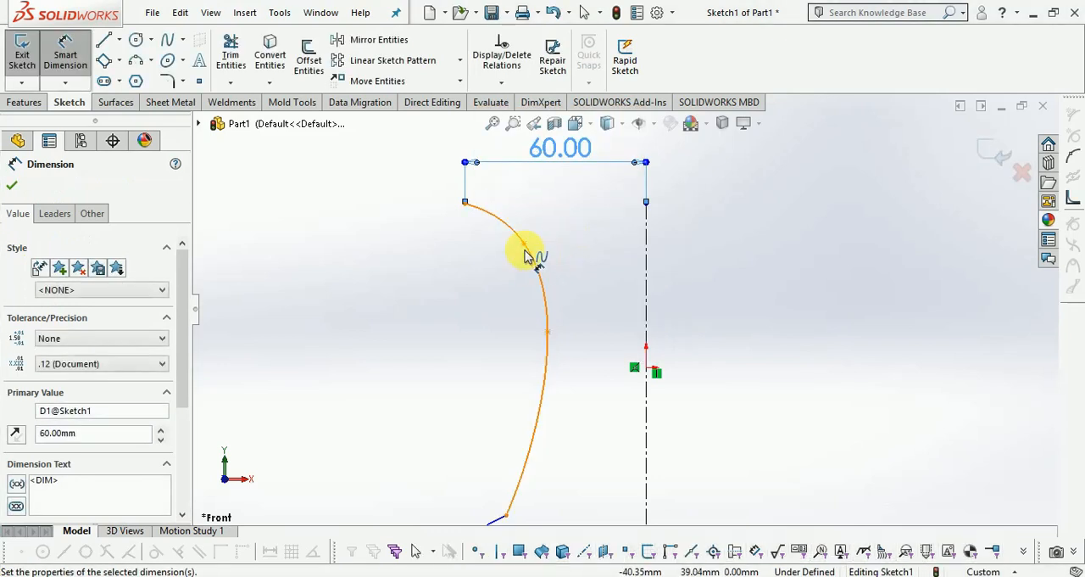
Dimension the distance from the spline's second point to the centerline as 40 mm.
{"action": "left_click", "coordinate": [524, 245]}
{"action": "left_click", "coordinate": [648, 256]}
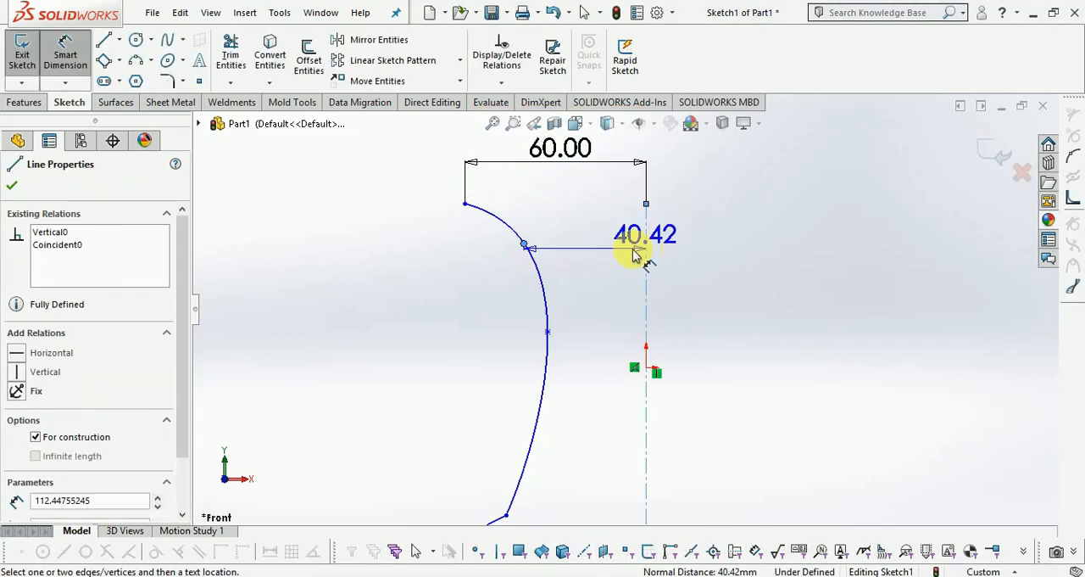
{"action": "left_click", "coordinate": [615, 243]}
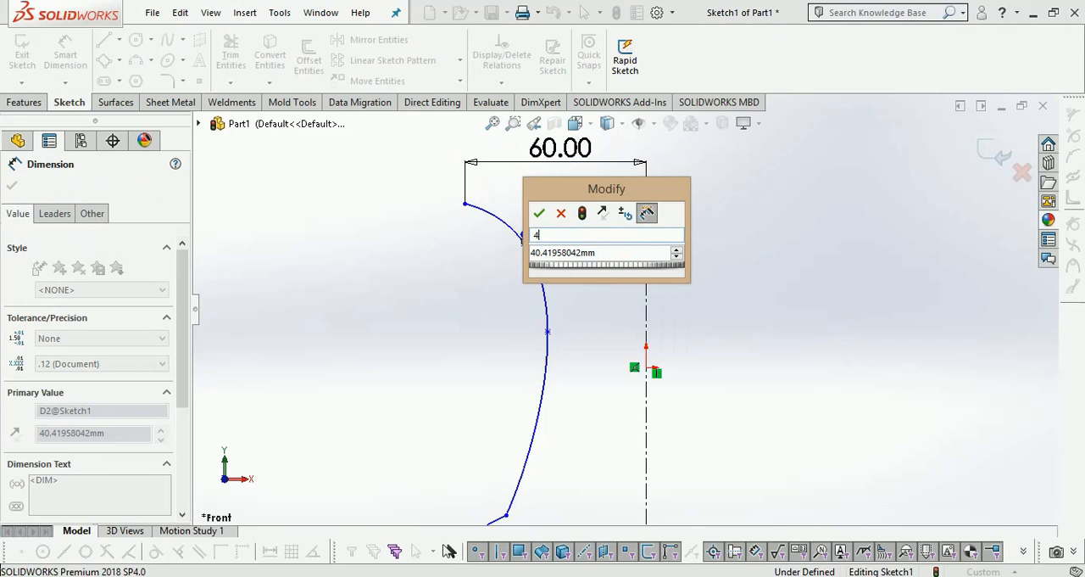
{"action": "key", "text": "Tab"}
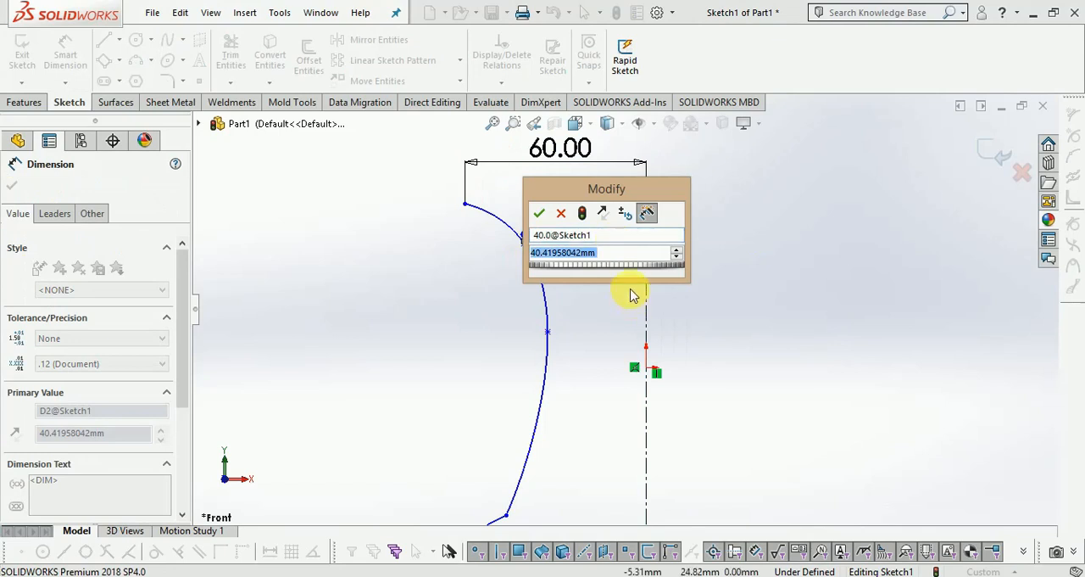
{"action": "key", "text": "Return"}
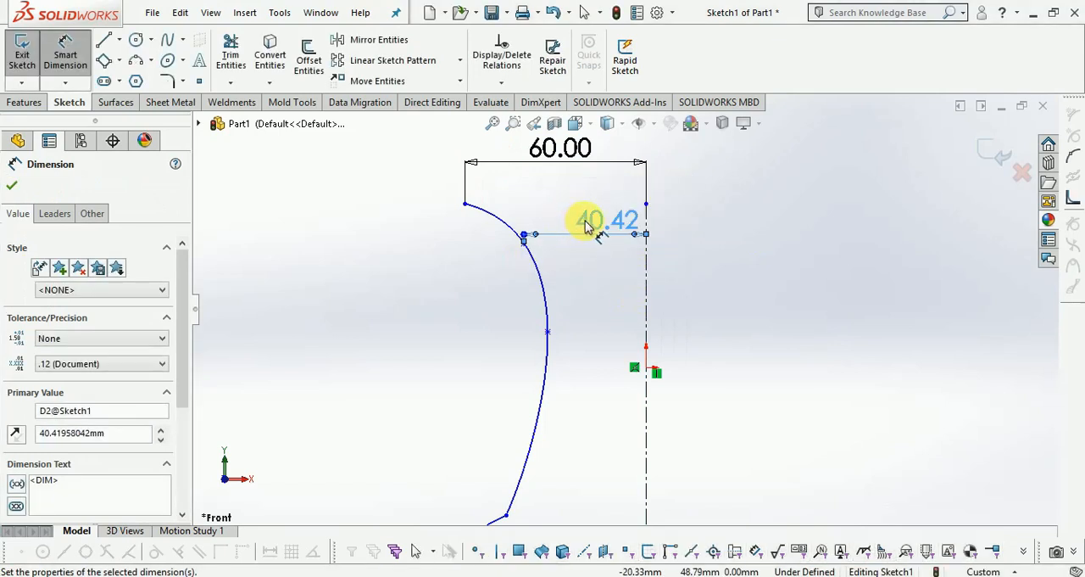
{"action": "double_click", "coordinate": [587, 220]}
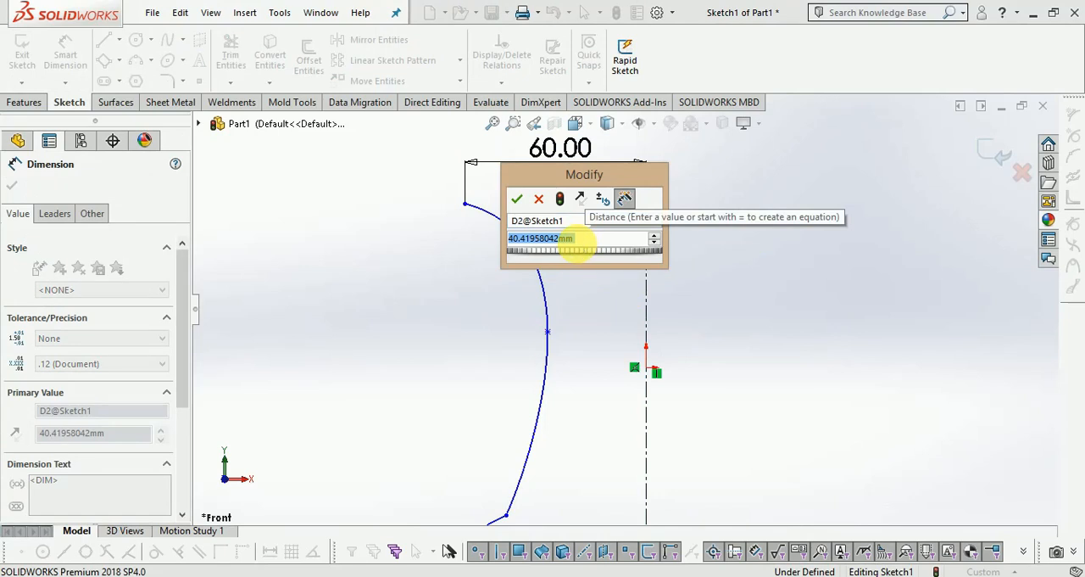
{"action": "type", "text": "40.0"}
{"action": "key", "text": "Return"}
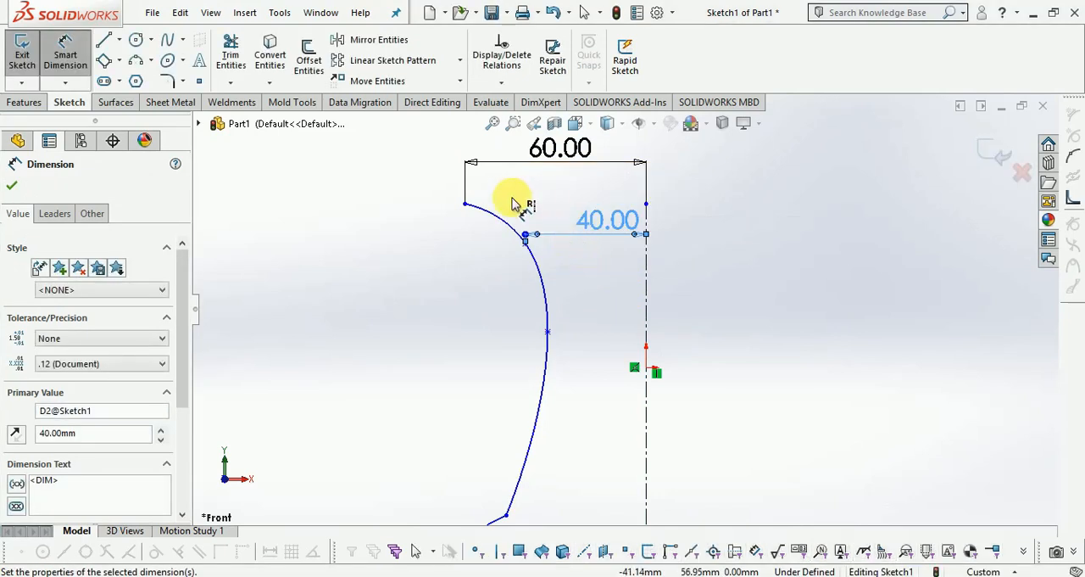
Dimension the vertical distance from the spline's upper endpoint to the origin as 55 mm.
{"action": "left_click", "coordinate": [465, 204]}
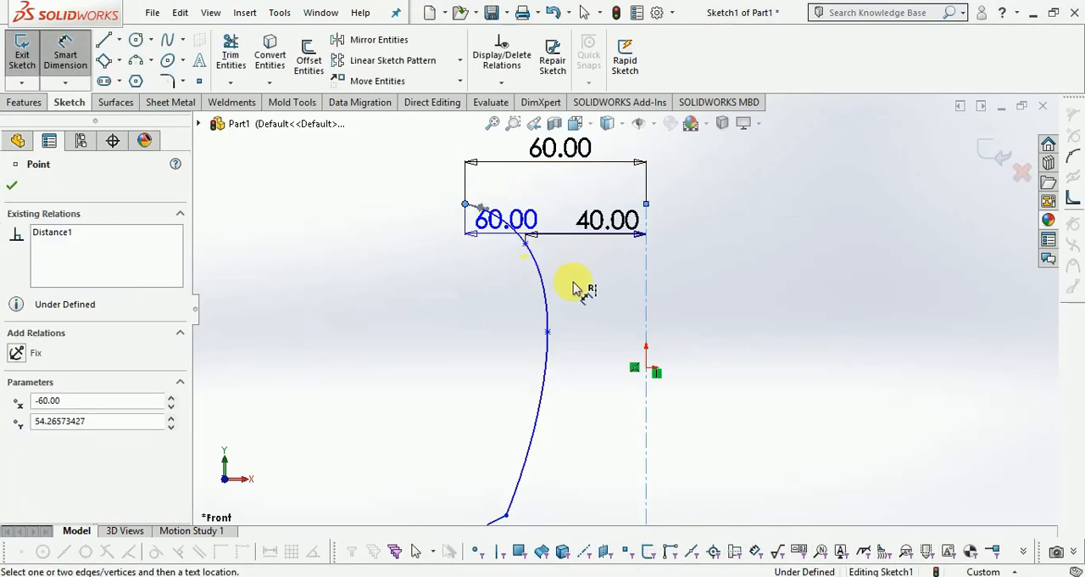
{"action": "left_click", "coordinate": [646, 370]}
{"action": "left_click", "coordinate": [897, 295]}
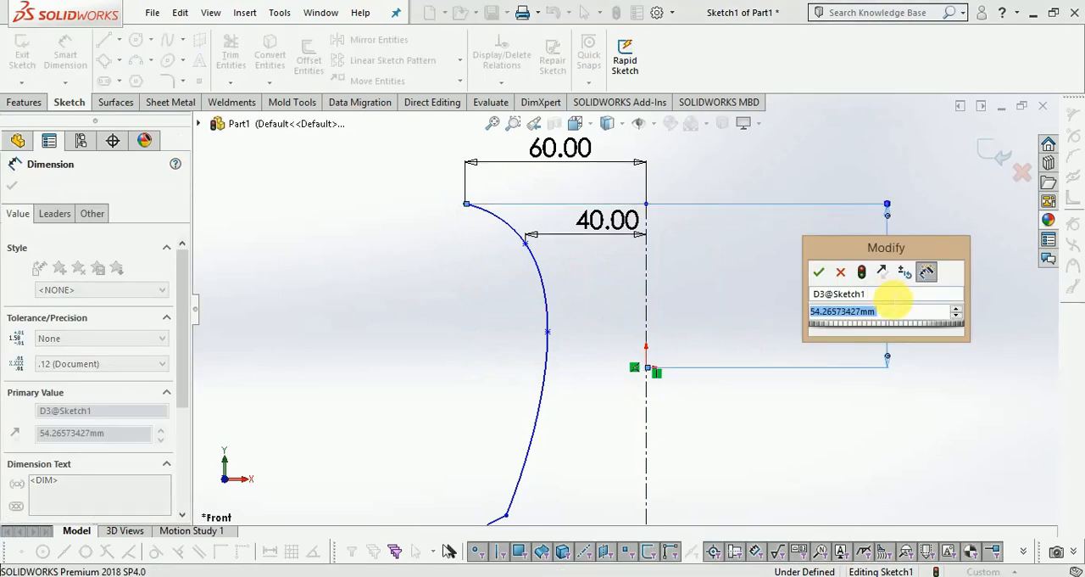
{"action": "type", "text": "55"}
{"action": "key", "text": "Return"}
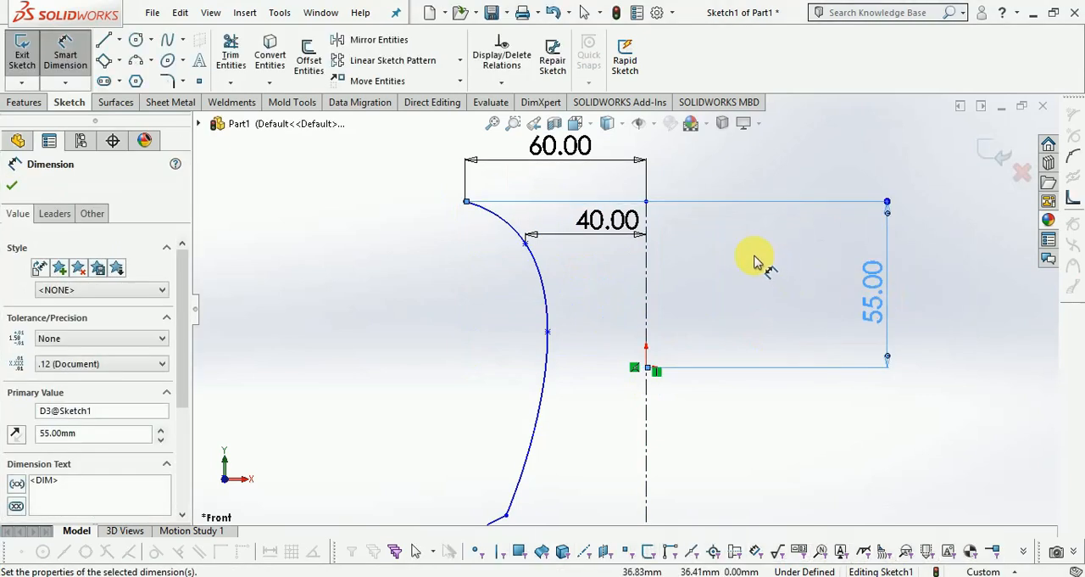
Add a doubled (diameter) dimension of 60 mm between the spline's third point and the centerline.
{"action": "scroll", "coordinate": [729, 246], "scroll_direction": "up", "scroll_amount": 3}
{"action": "scroll", "coordinate": [627, 363], "scroll_direction": "down", "scroll_amount": 3}
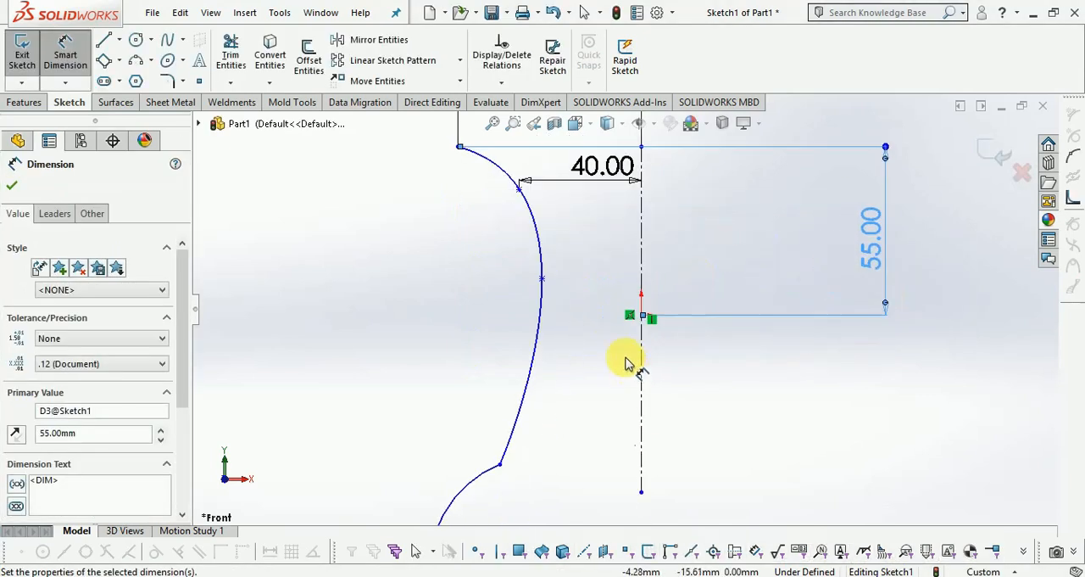
{"action": "left_click", "coordinate": [541, 278]}
{"action": "left_click", "coordinate": [642, 267]}
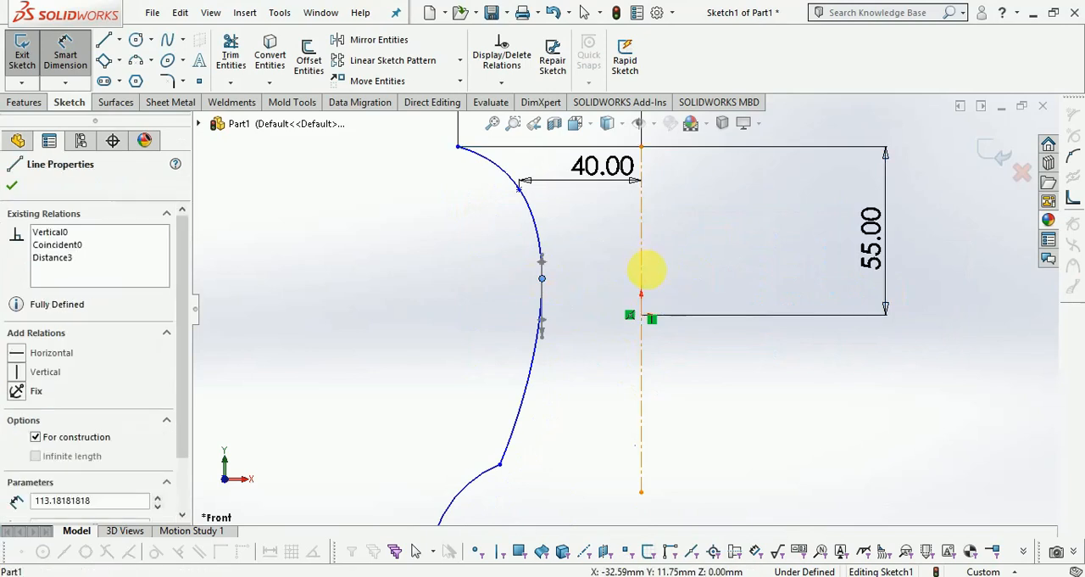
{"action": "left_click", "coordinate": [690, 280]}
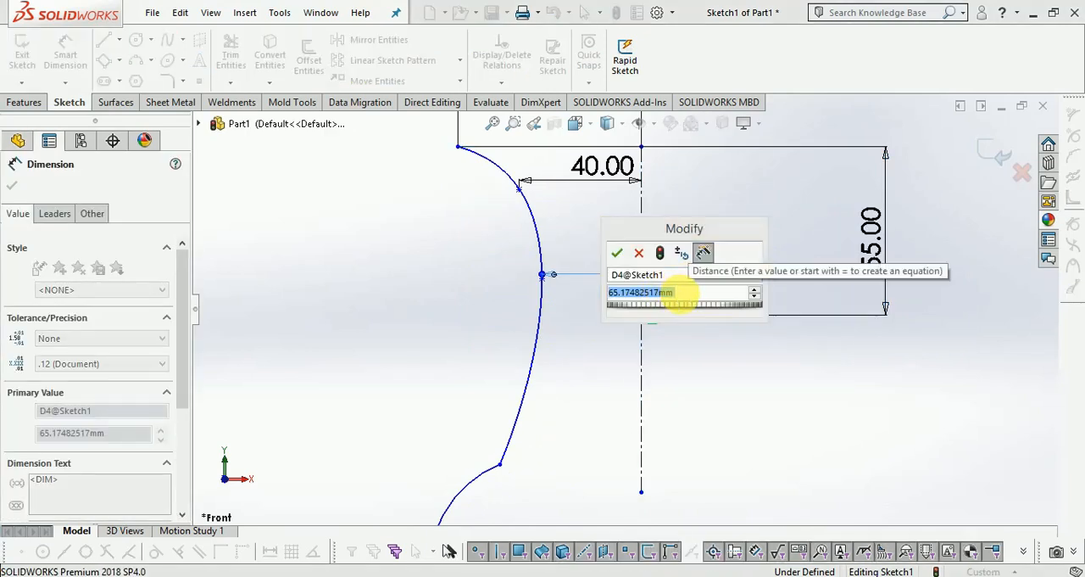
{"action": "type", "text": "60.0"}
{"action": "key", "text": "Return"}
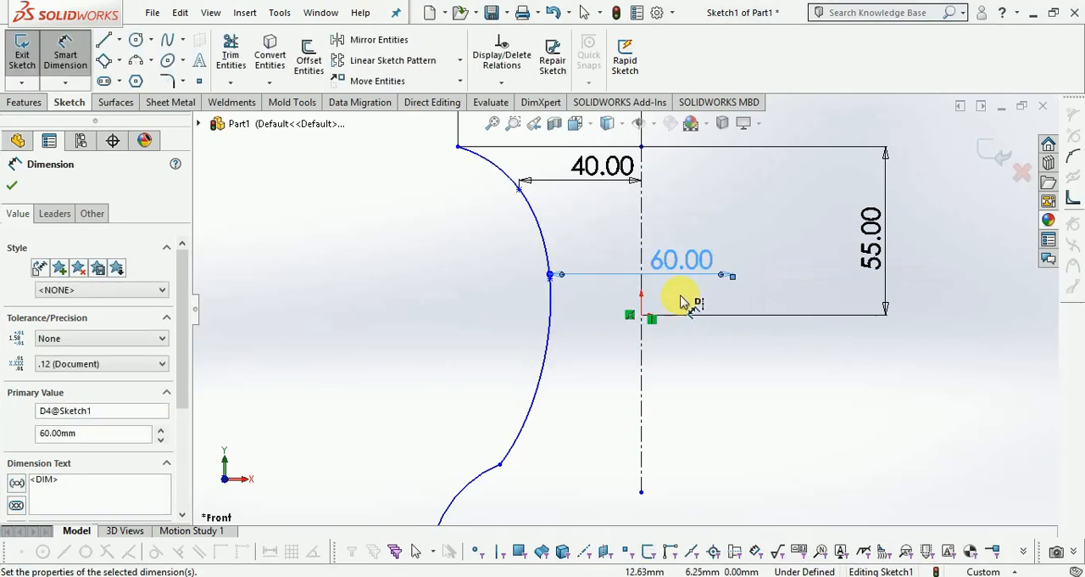
Add a doubled (diameter) dimension of 85 mm between the spline-arc junction point and the centerline.
{"action": "scroll", "coordinate": [597, 346], "scroll_direction": "up", "scroll_amount": 3}
{"action": "scroll", "coordinate": [576, 365], "scroll_direction": "down", "scroll_amount": 2}
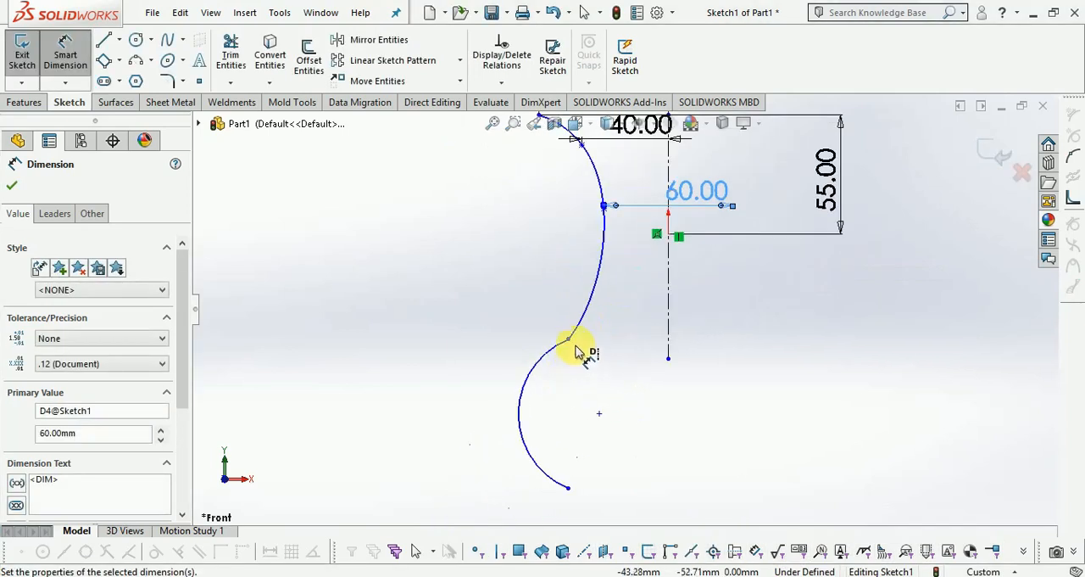
{"action": "left_click", "coordinate": [569, 339]}
{"action": "left_click", "coordinate": [668, 339]}
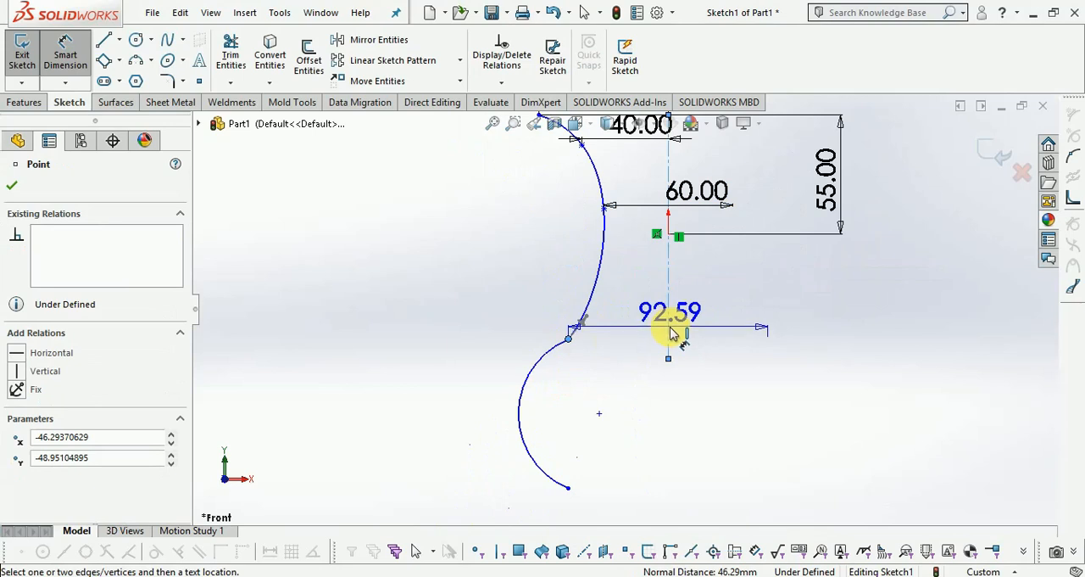
{"action": "left_click", "coordinate": [702, 320]}
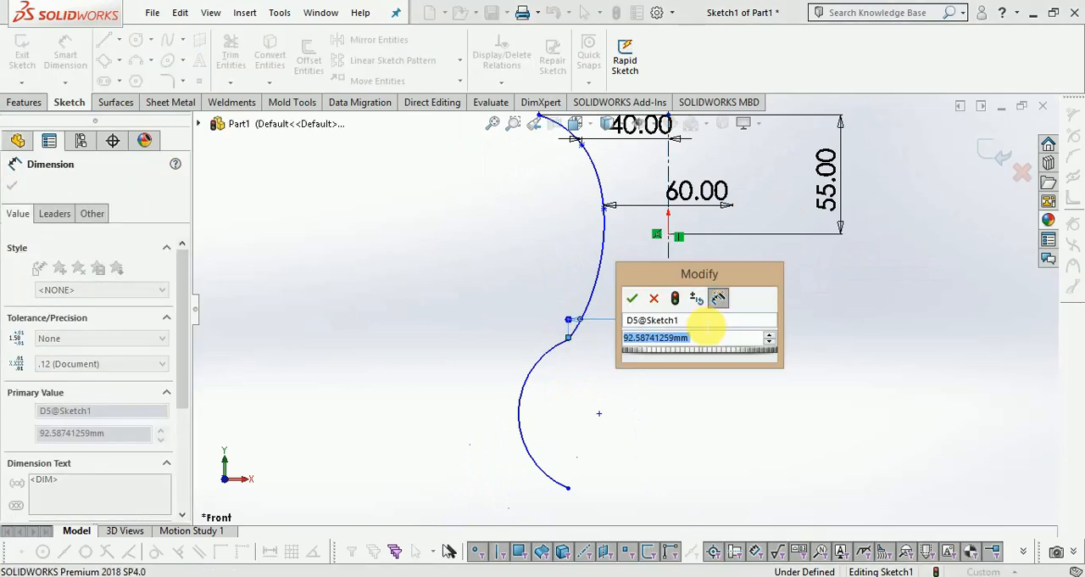
{"action": "type", "text": "85"}
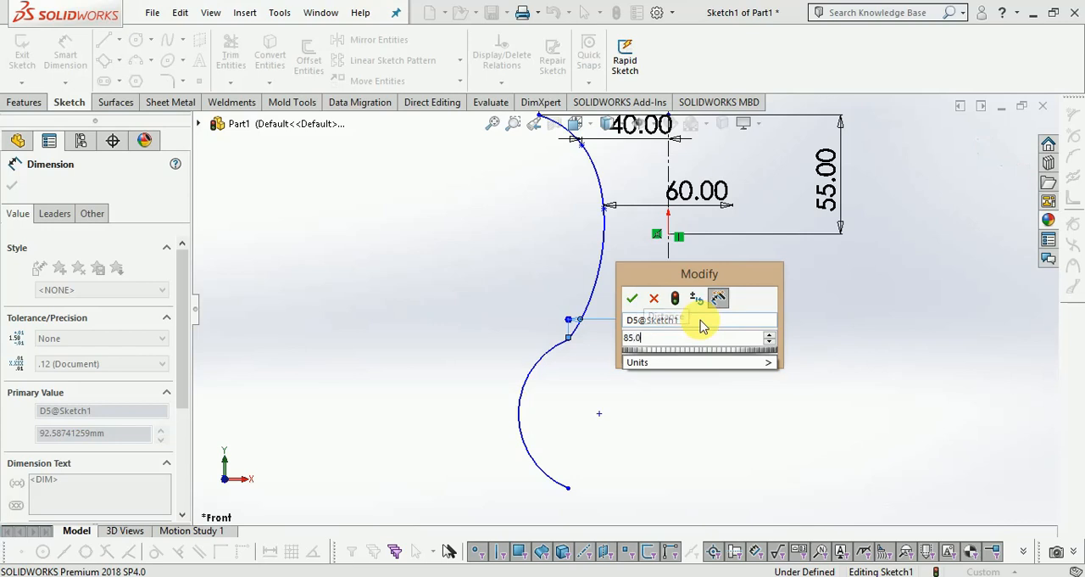
{"action": "key", "text": "Return"}
Dimension the horizontal distance from the arc's lower endpoint to the centerline's lower endpoint as 42.5 mm.
{"action": "scroll", "coordinate": [637, 356], "scroll_direction": "up", "scroll_amount": 3}
{"action": "scroll", "coordinate": [640, 405], "scroll_direction": "down", "scroll_amount": 3}
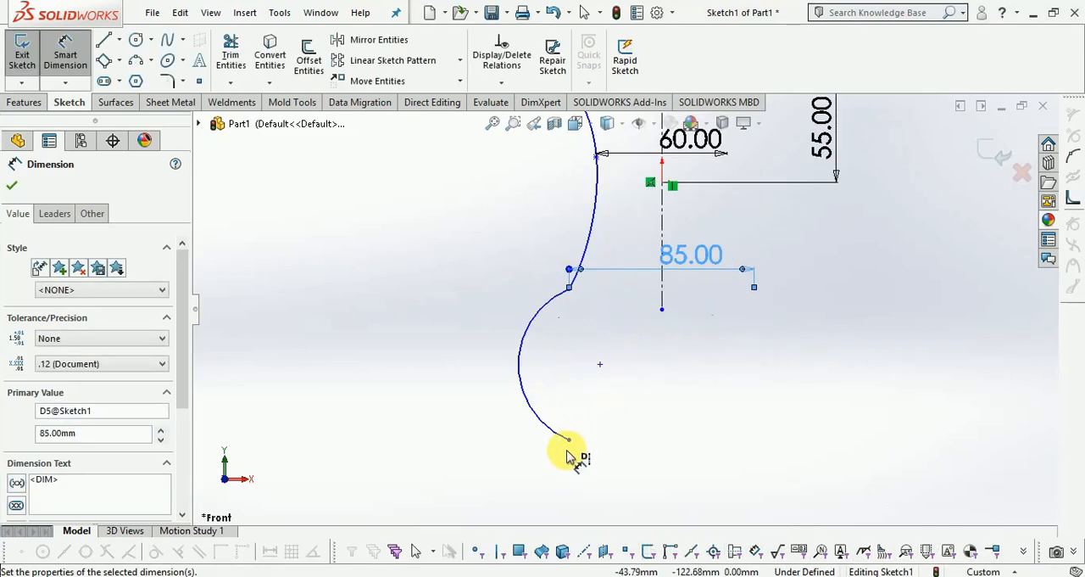
{"action": "left_click", "coordinate": [568, 441]}
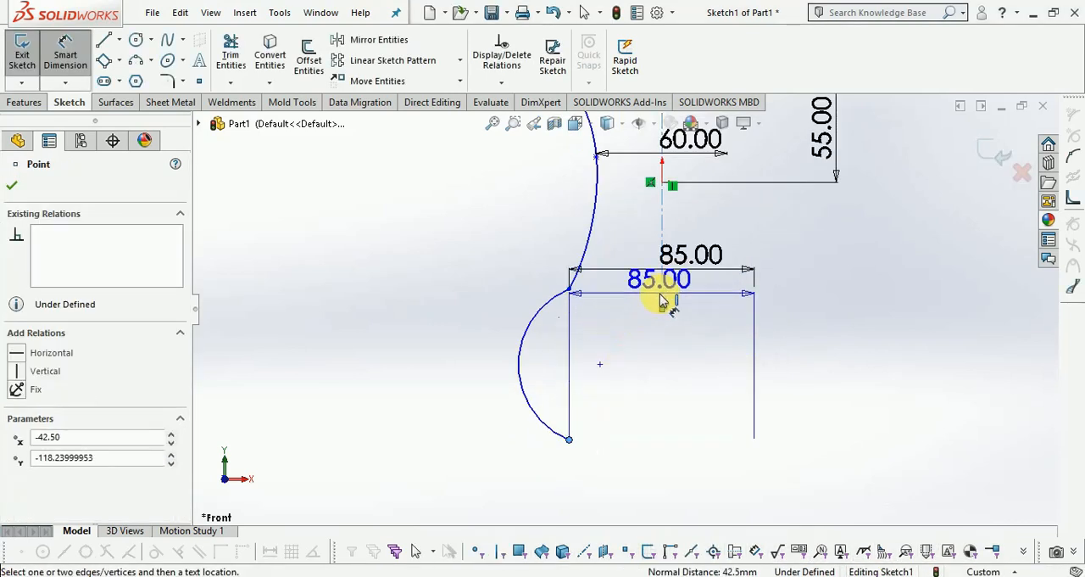
{"action": "left_click", "coordinate": [662, 314]}
{"action": "left_click", "coordinate": [635, 463]}
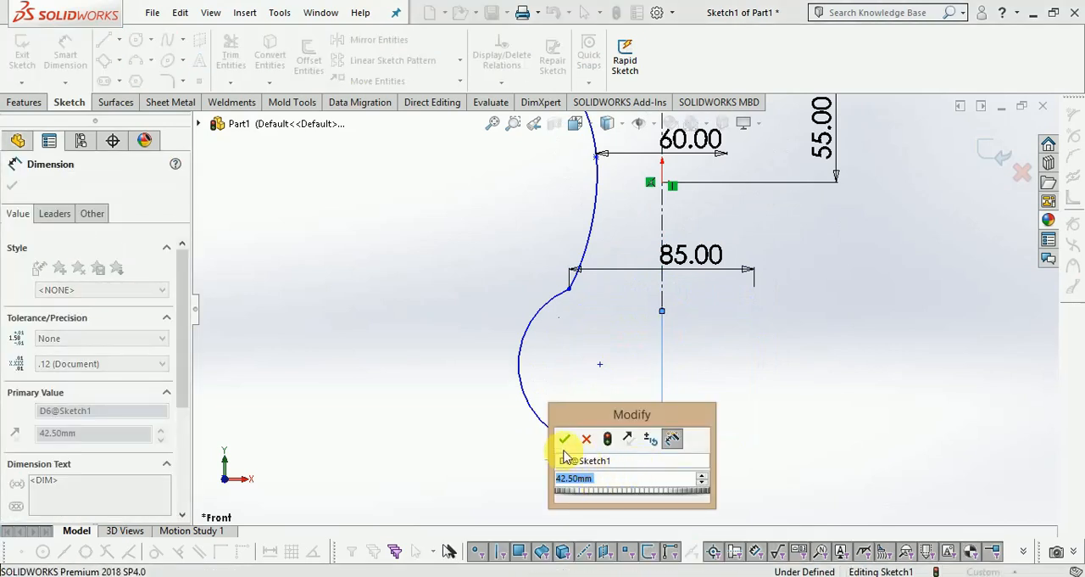
{"action": "left_click", "coordinate": [565, 439]}
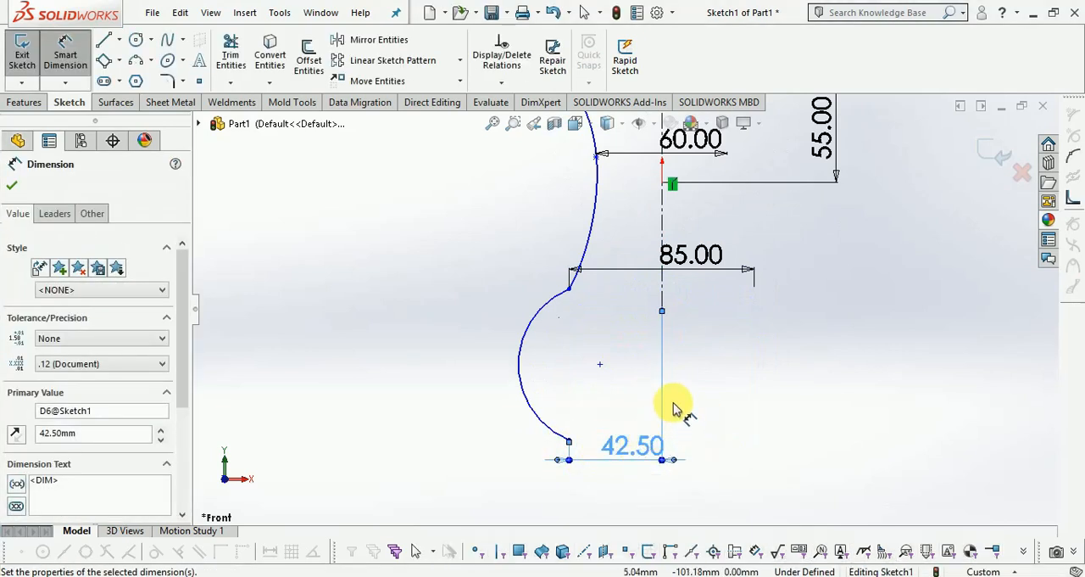
Dimension the arc's radius as 45 mm.
{"action": "scroll", "coordinate": [684, 420], "scroll_direction": "down", "scroll_amount": 2}
{"action": "scroll", "coordinate": [648, 424], "scroll_direction": "up", "scroll_amount": 2}
{"action": "left_click", "coordinate": [521, 340]}
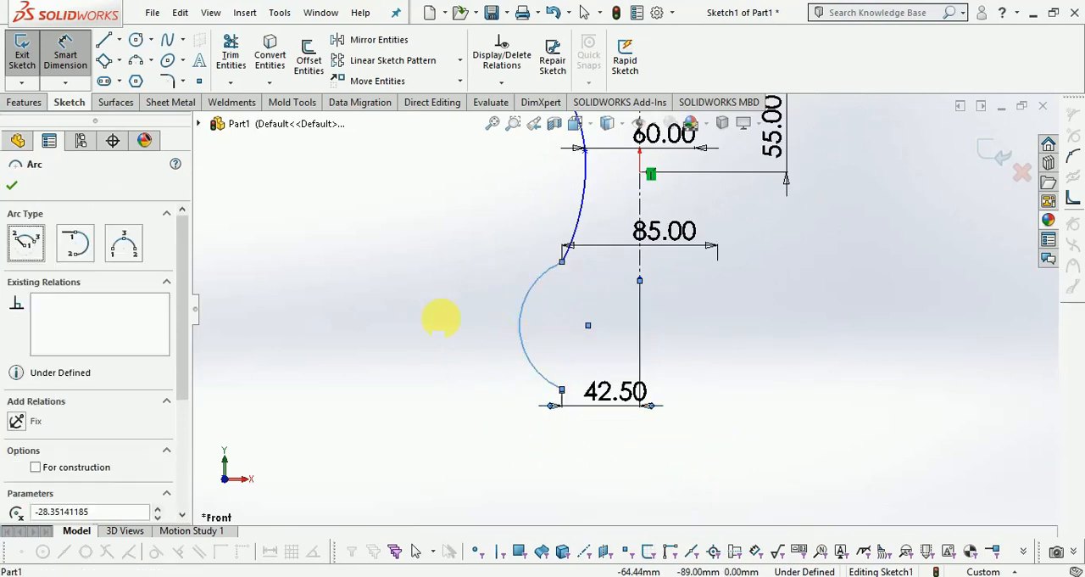
{"action": "left_click", "coordinate": [360, 320]}
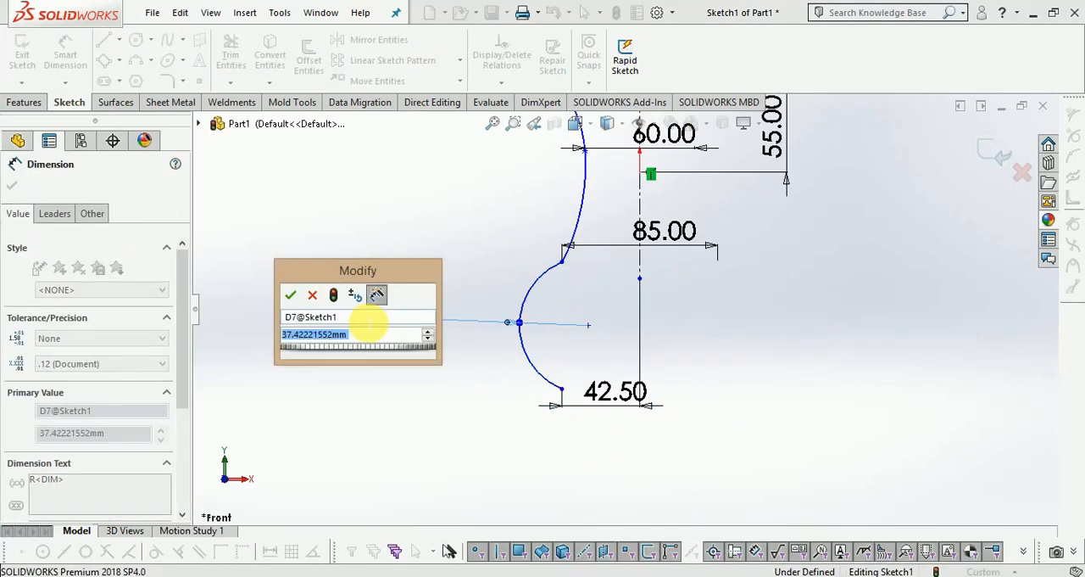
{"action": "type", "text": "45."}
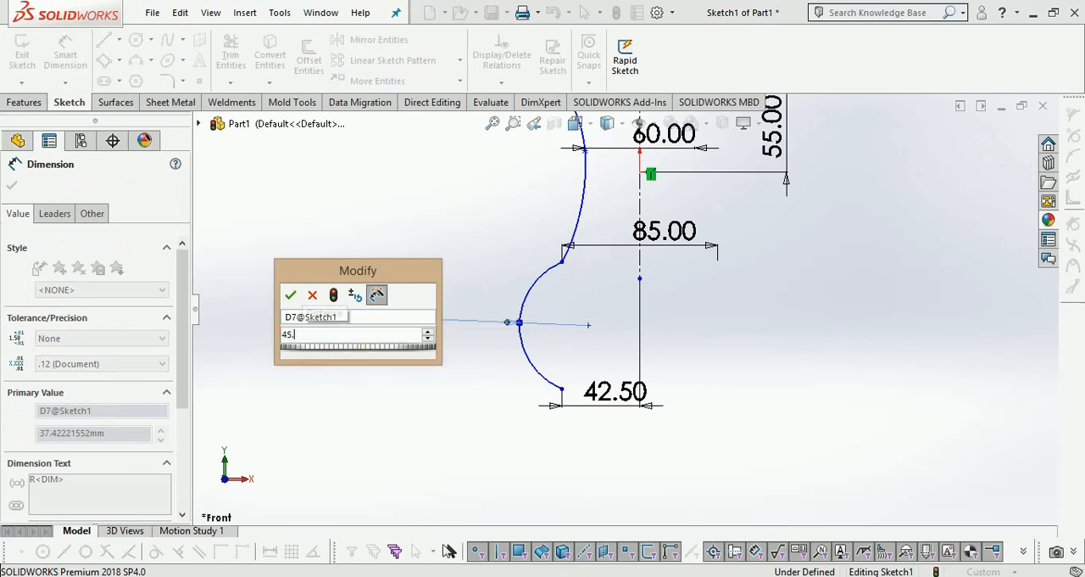
{"action": "key", "text": "Return"}
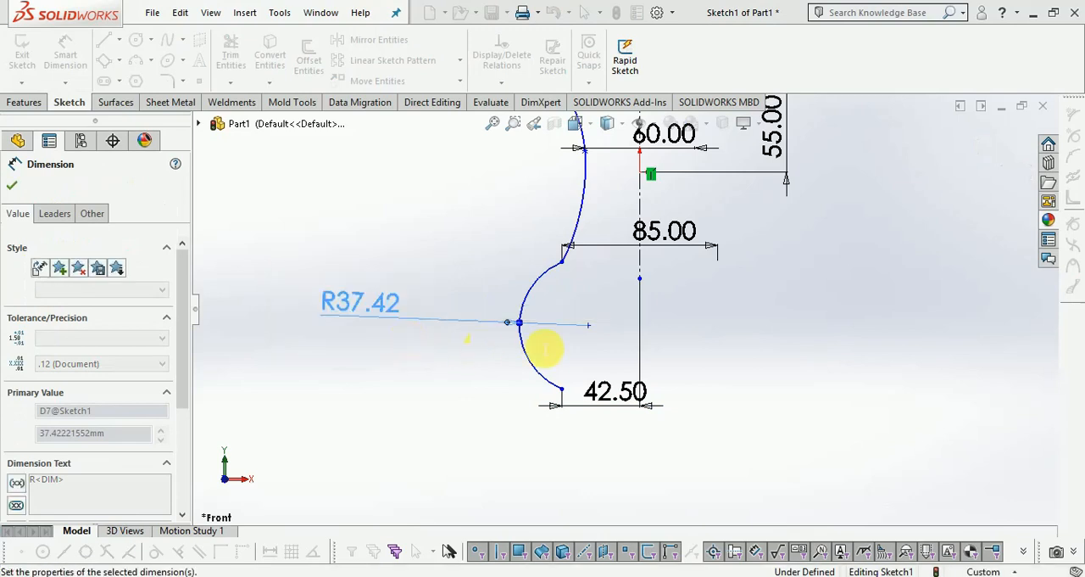
Draw a horizontal line from the arc's lower endpoint to the point directly below the centerline.
{"action": "scroll", "coordinate": [635, 296], "scroll_direction": "up", "scroll_amount": 2}
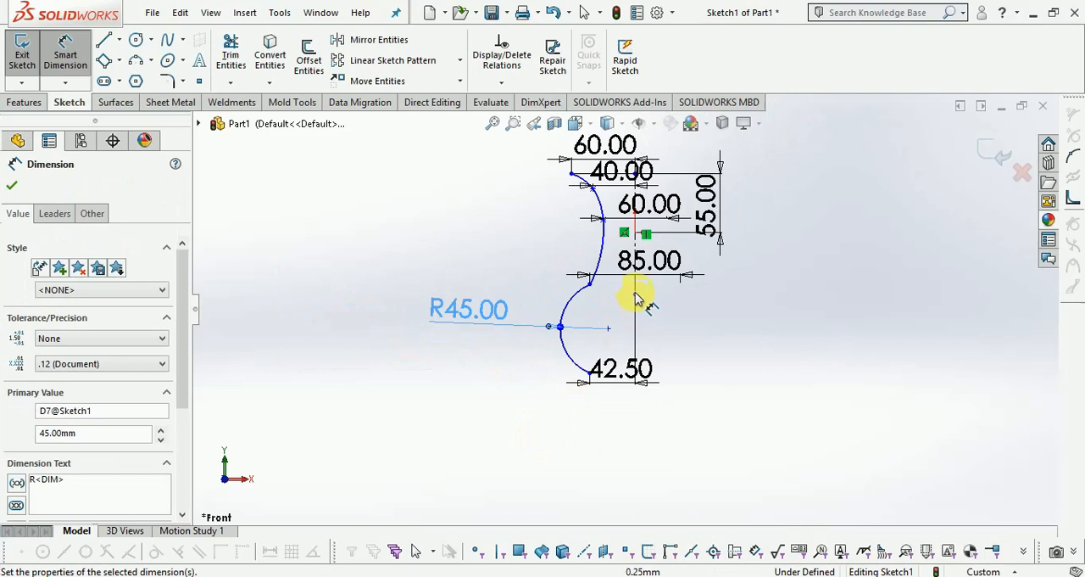
{"action": "scroll", "coordinate": [658, 332], "scroll_direction": "down", "scroll_amount": 2}
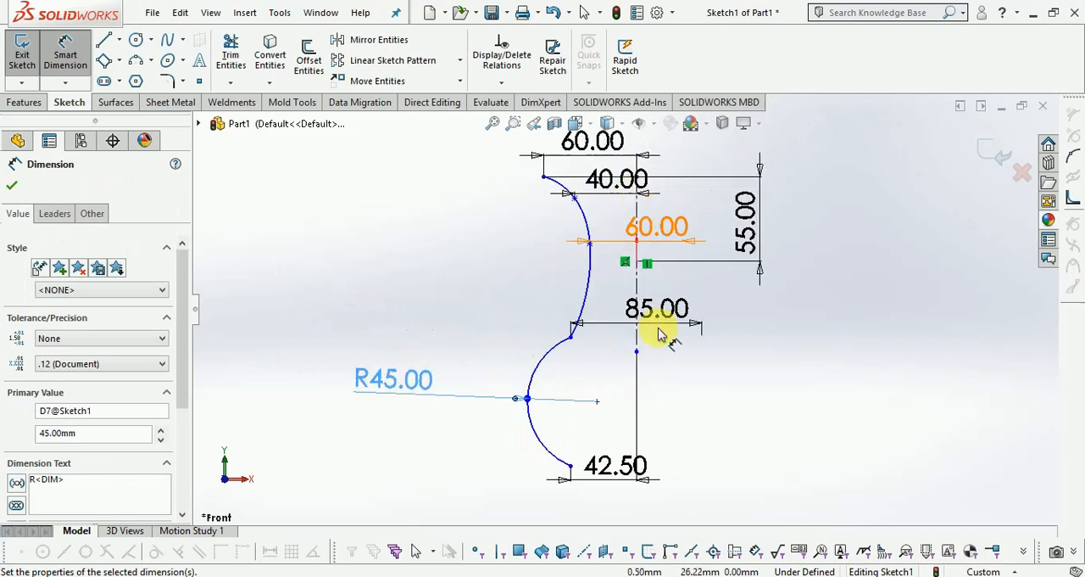
{"action": "left_click", "coordinate": [103, 40]}
{"action": "left_click", "coordinate": [554, 429]}
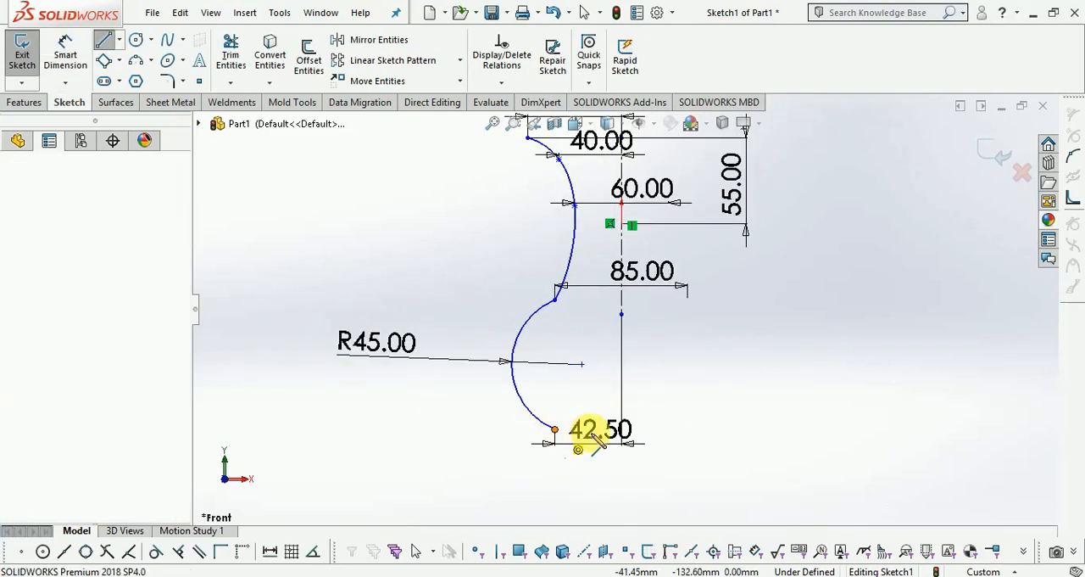
{"action": "left_click", "coordinate": [623, 430]}
Draw a horizontal line from the centerline's upper endpoint to the spline's upper endpoint and exit the sketch.
{"action": "scroll", "coordinate": [560, 490], "scroll_direction": "up", "scroll_amount": 3}
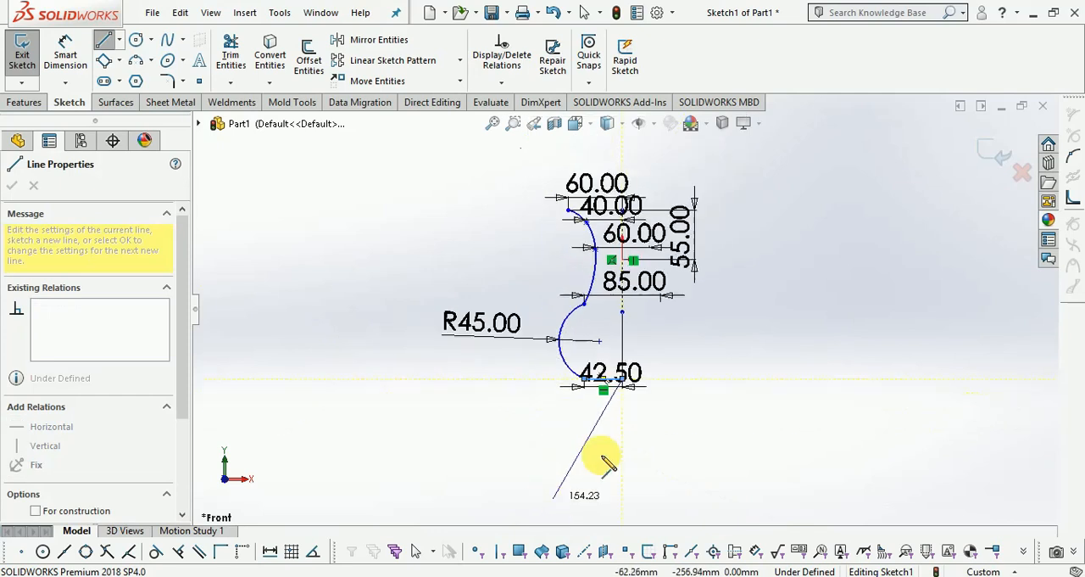
{"action": "scroll", "coordinate": [619, 191], "scroll_direction": "down", "scroll_amount": 5}
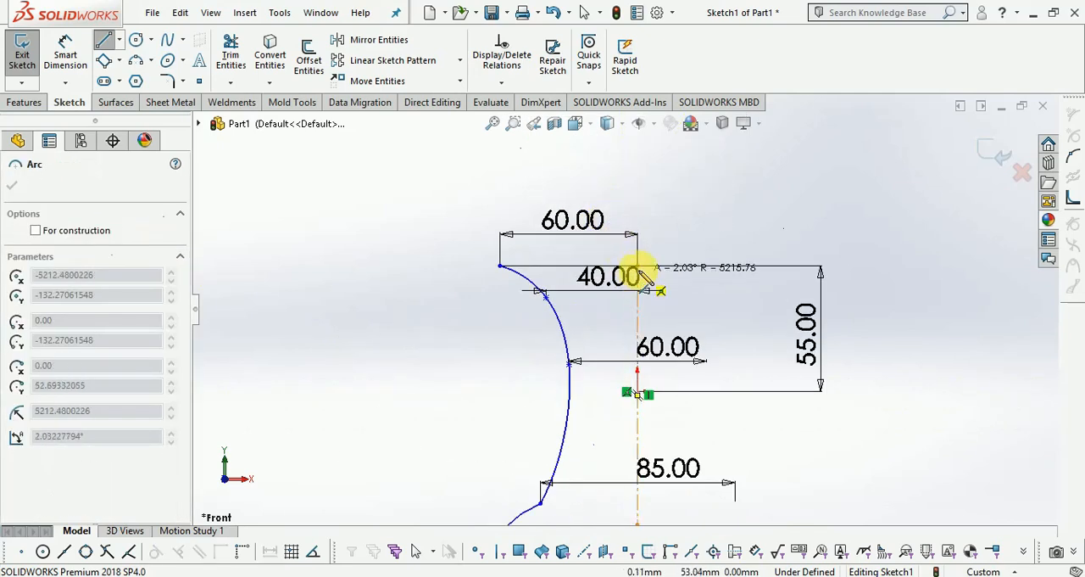
{"action": "left_click", "coordinate": [501, 264]}
{"action": "scroll", "coordinate": [638, 203], "scroll_direction": "up", "scroll_amount": 2}
{"action": "scroll", "coordinate": [633, 193], "scroll_direction": "up", "scroll_amount": 3}
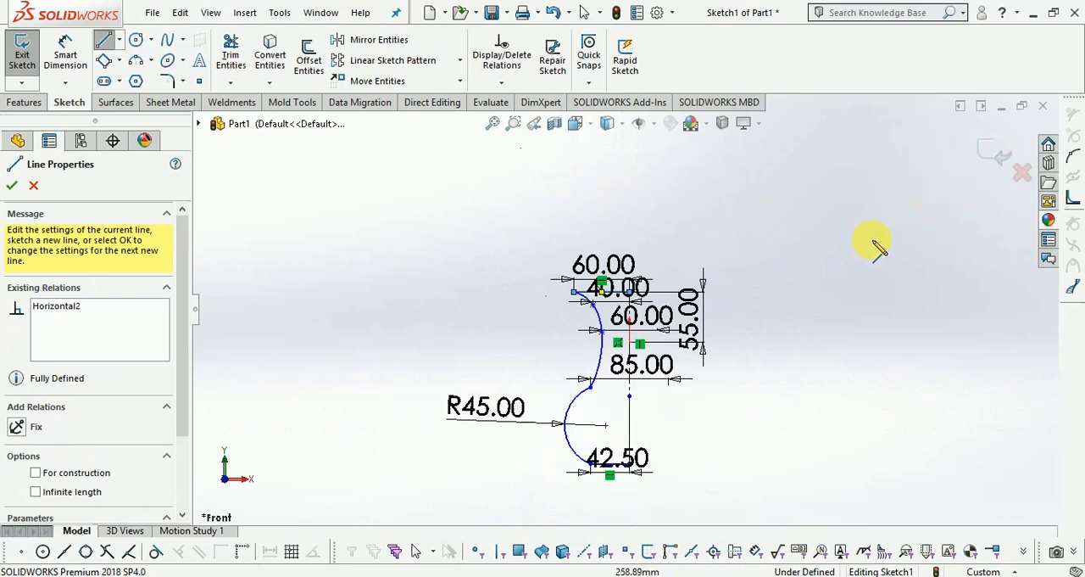
{"action": "left_click", "coordinate": [993, 161]}
{"action": "left_click", "coordinate": [984, 161]}
Reopen the profile sketch, close it with a vertical line joining the inner ends of both horizontal lines, and exit the sketch.
{"action": "scroll", "coordinate": [640, 390], "scroll_direction": "down", "scroll_amount": 2}
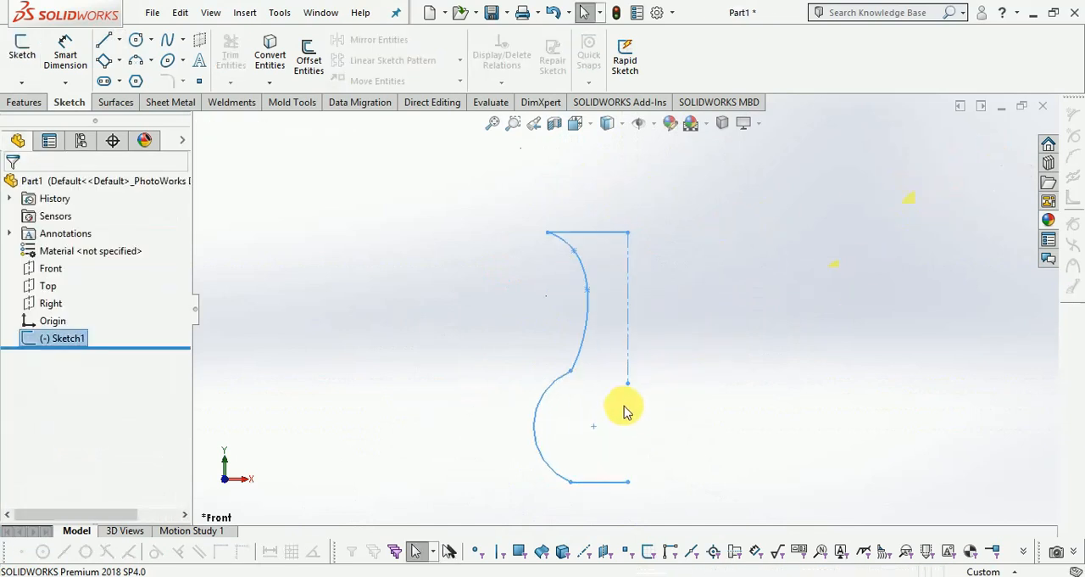
{"action": "right_click", "coordinate": [64, 342]}
{"action": "left_click", "coordinate": [79, 267]}
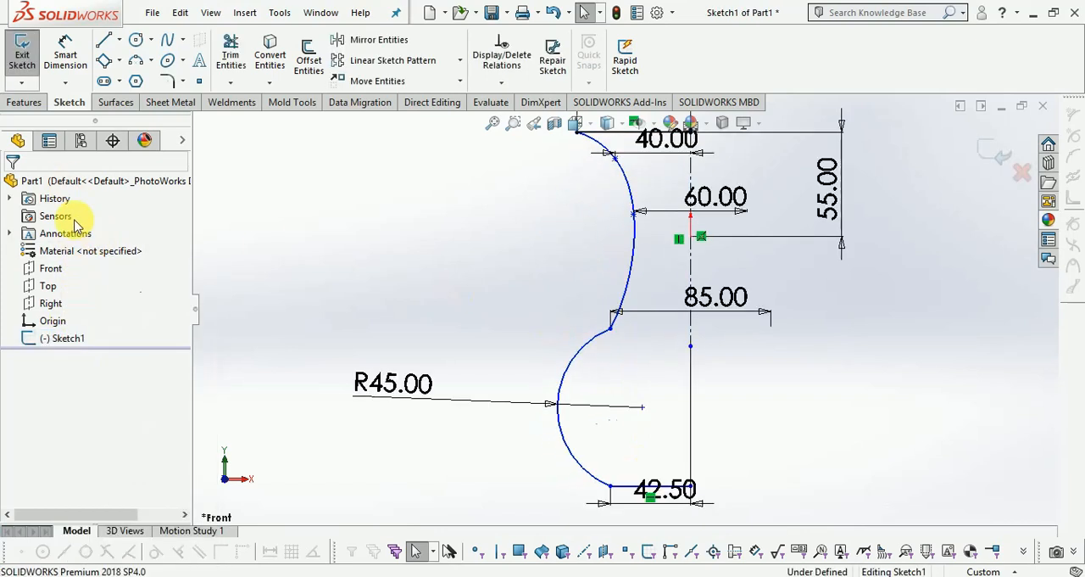
{"action": "left_click", "coordinate": [103, 40]}
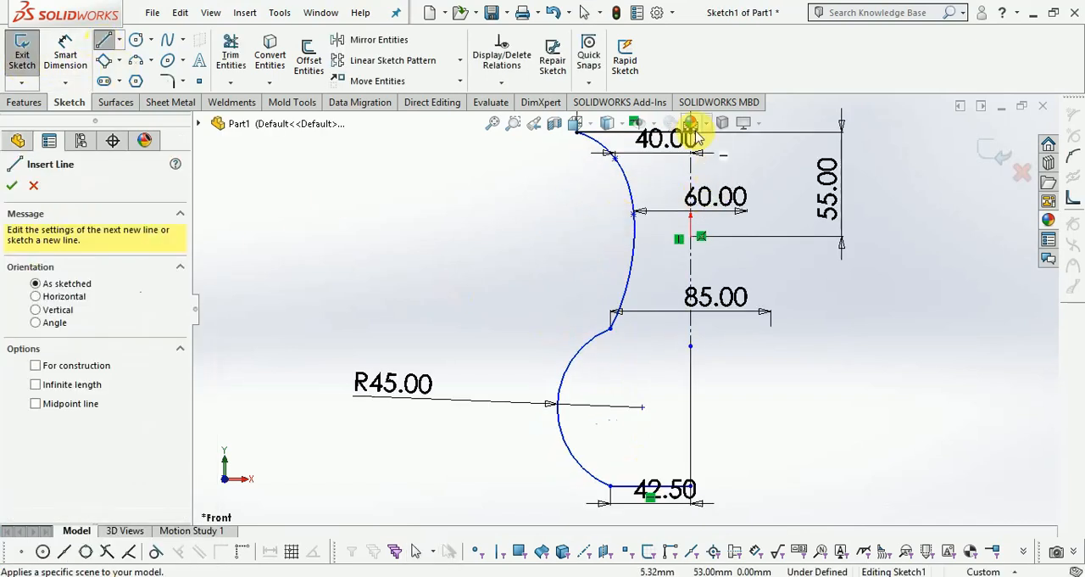
{"action": "scroll", "coordinate": [657, 237], "scroll_direction": "up", "scroll_amount": 2}
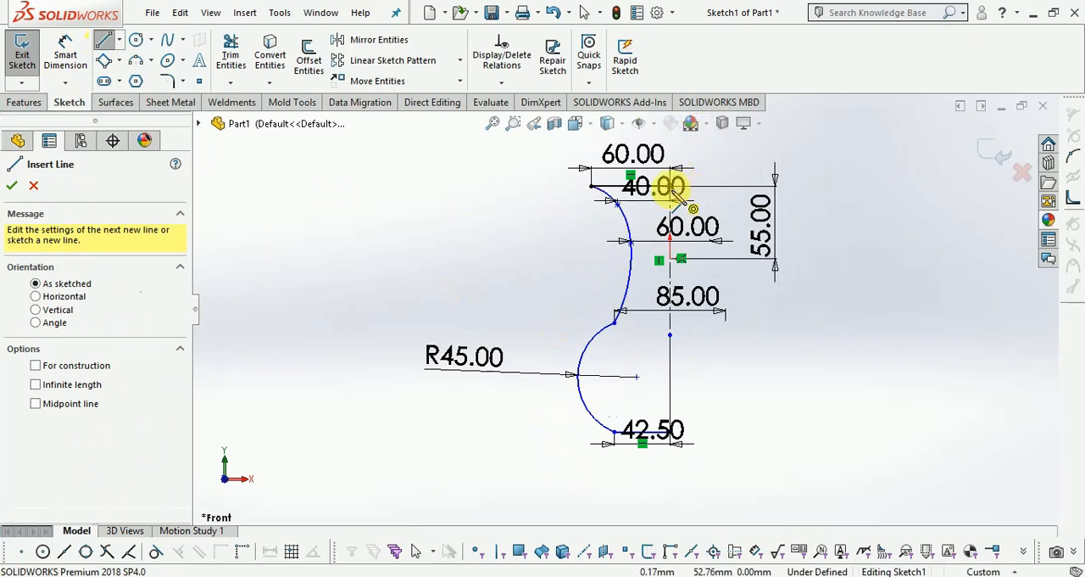
{"action": "left_click", "coordinate": [671, 187]}
{"action": "scroll", "coordinate": [677, 438], "scroll_direction": "down", "scroll_amount": 6}
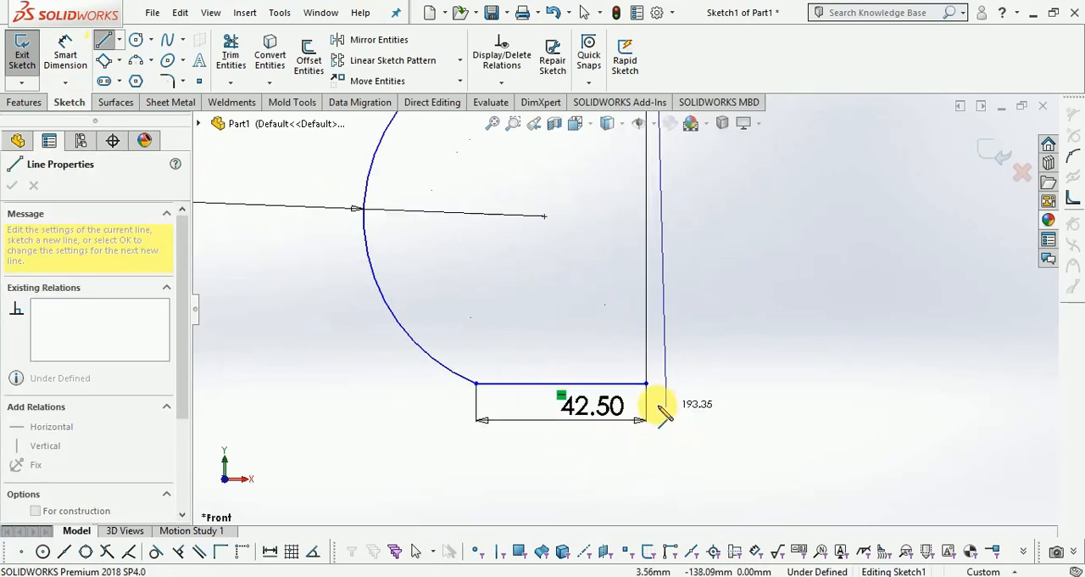
{"action": "left_click", "coordinate": [646, 383]}
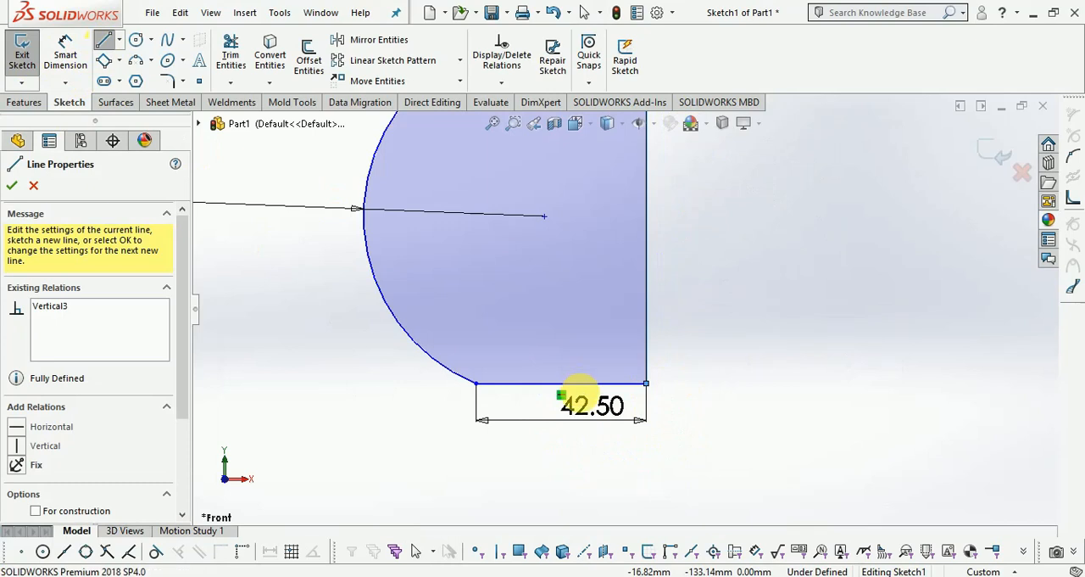
{"action": "scroll", "coordinate": [625, 477], "scroll_direction": "up", "scroll_amount": 4}
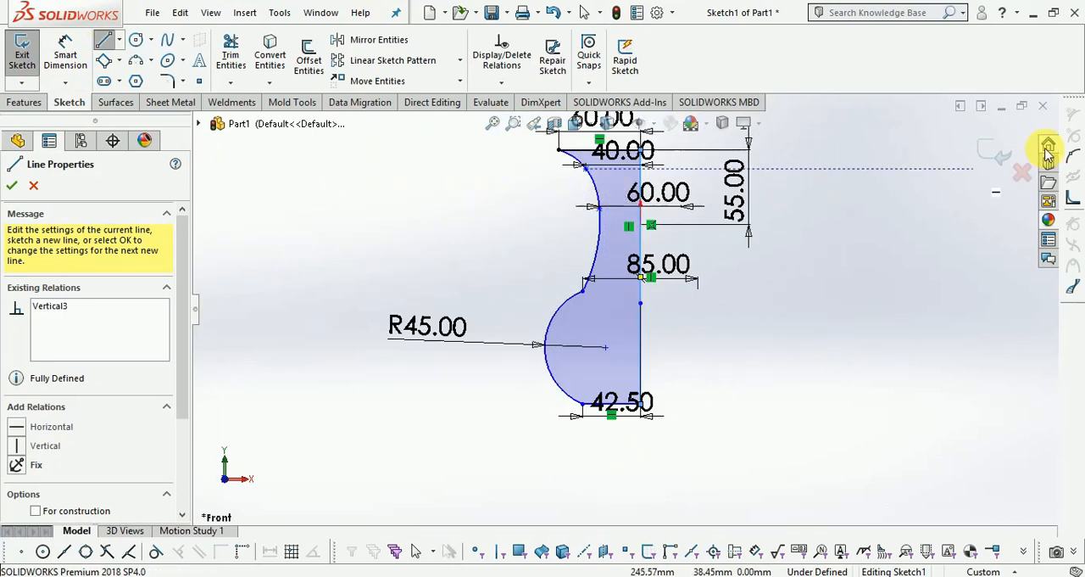
{"action": "left_click", "coordinate": [997, 156]}
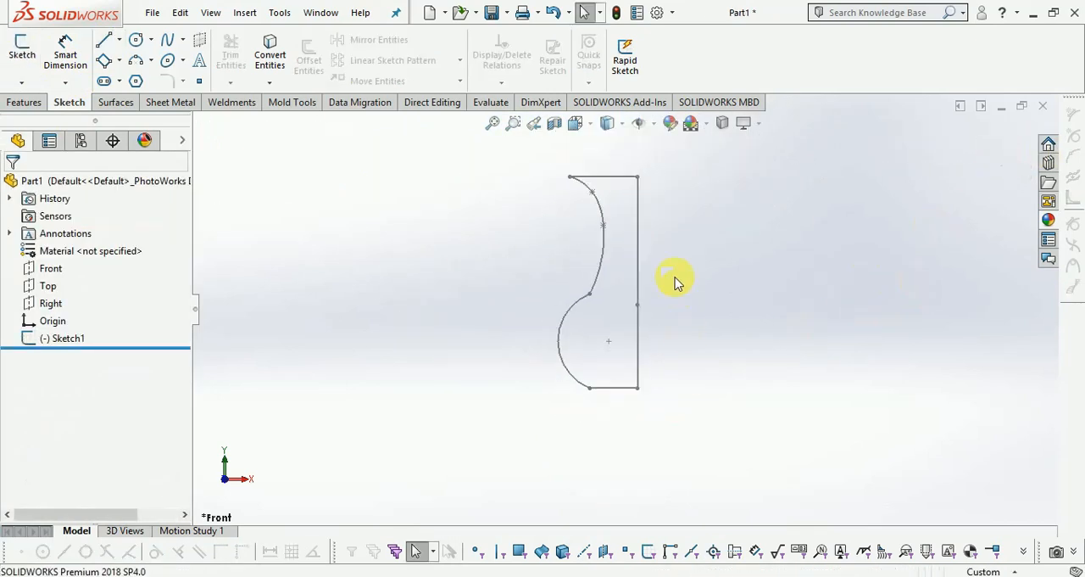
Revolve the closed profile 360 degrees about its vertical axis line into a solid vase body.
{"action": "left_click", "coordinate": [26, 102]}
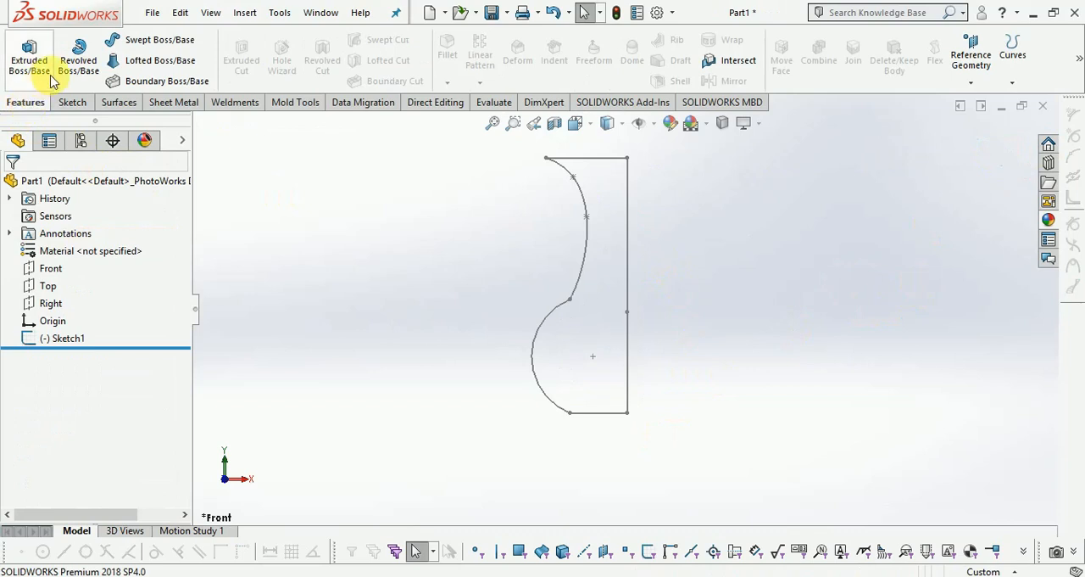
{"action": "left_click", "coordinate": [78, 60]}
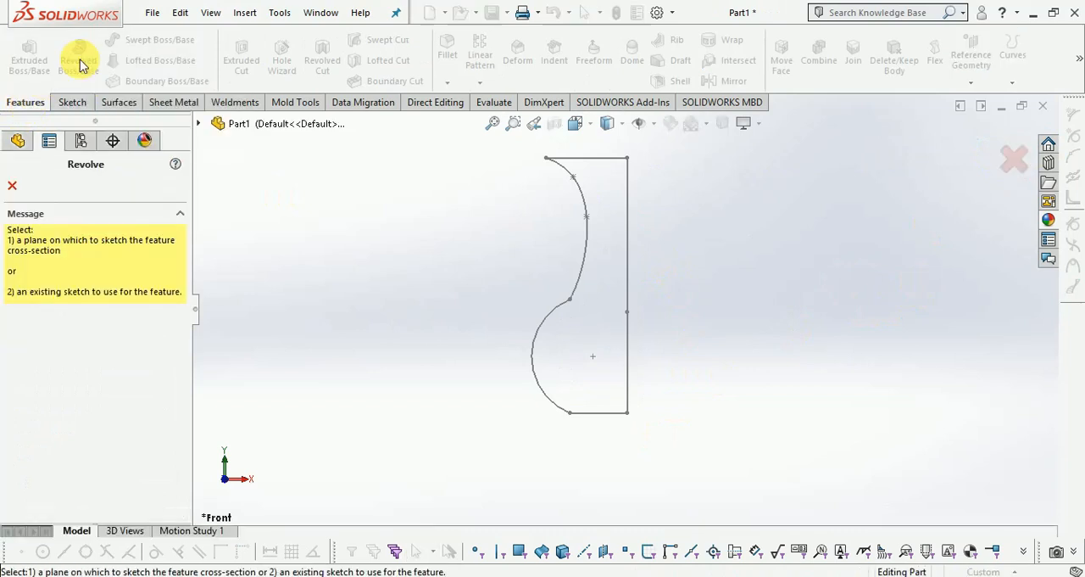
{"action": "left_click", "coordinate": [628, 255]}
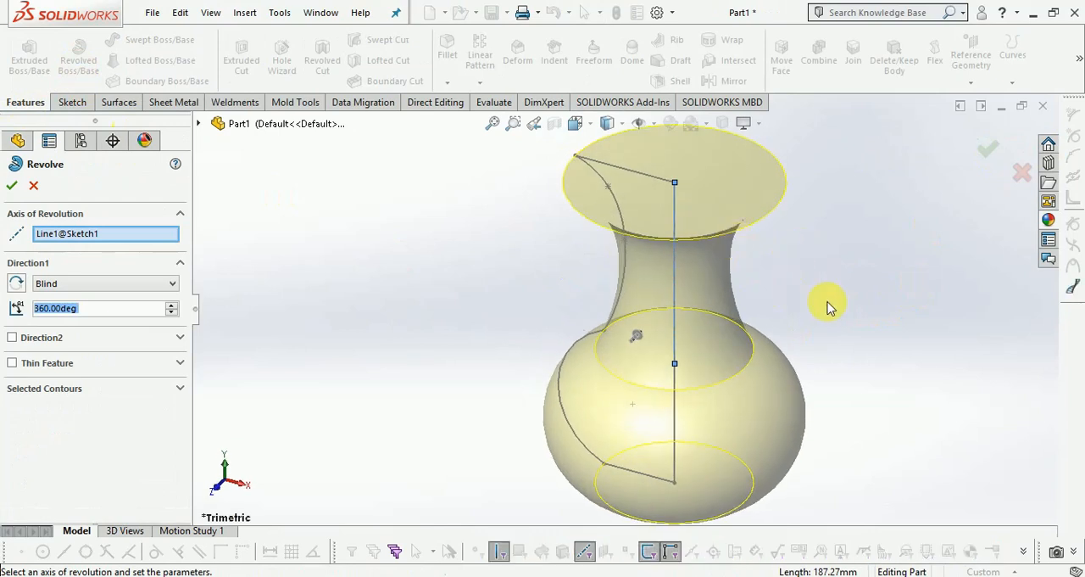
{"action": "left_click", "coordinate": [991, 150]}
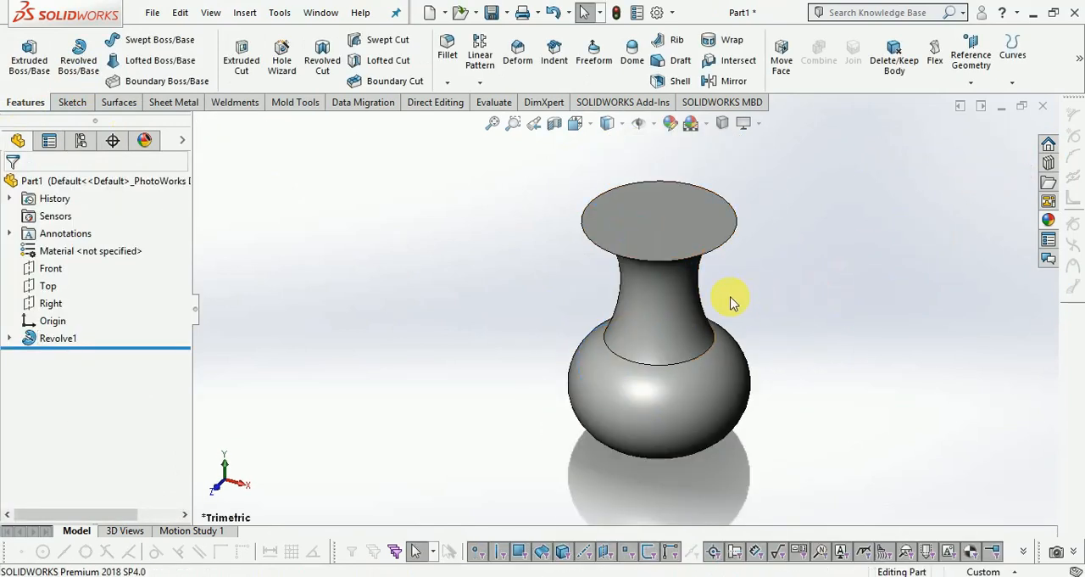
Start a new sketch on the Front plane.
{"action": "middle_click_drag", "start_coordinate": [802, 232], "coordinate": [804, 291]}
{"action": "scroll", "coordinate": [793, 305], "scroll_direction": "down", "scroll_amount": 3}
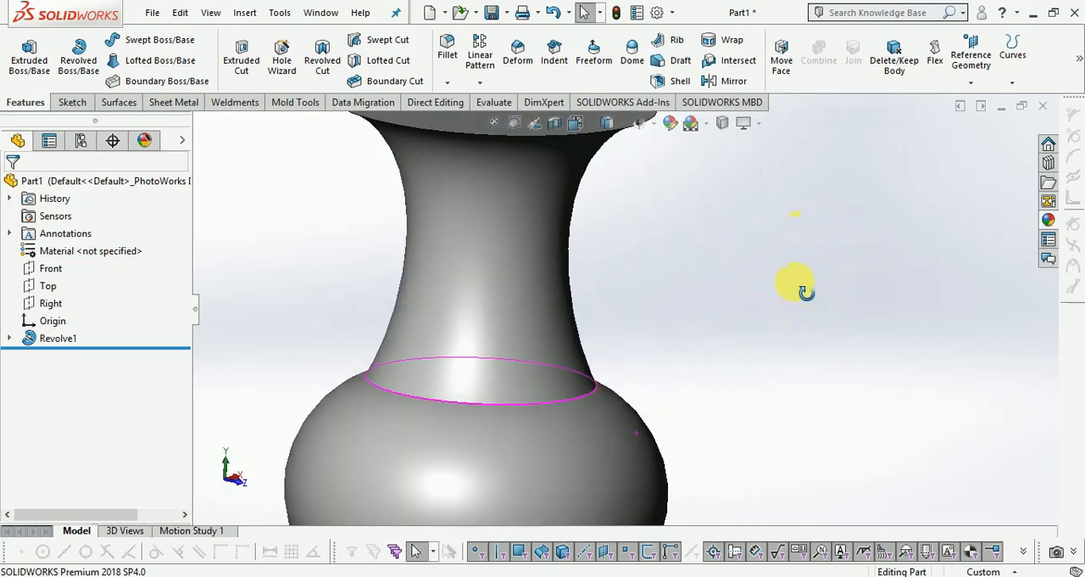
{"action": "scroll", "coordinate": [804, 291], "scroll_direction": "up", "scroll_amount": 5}
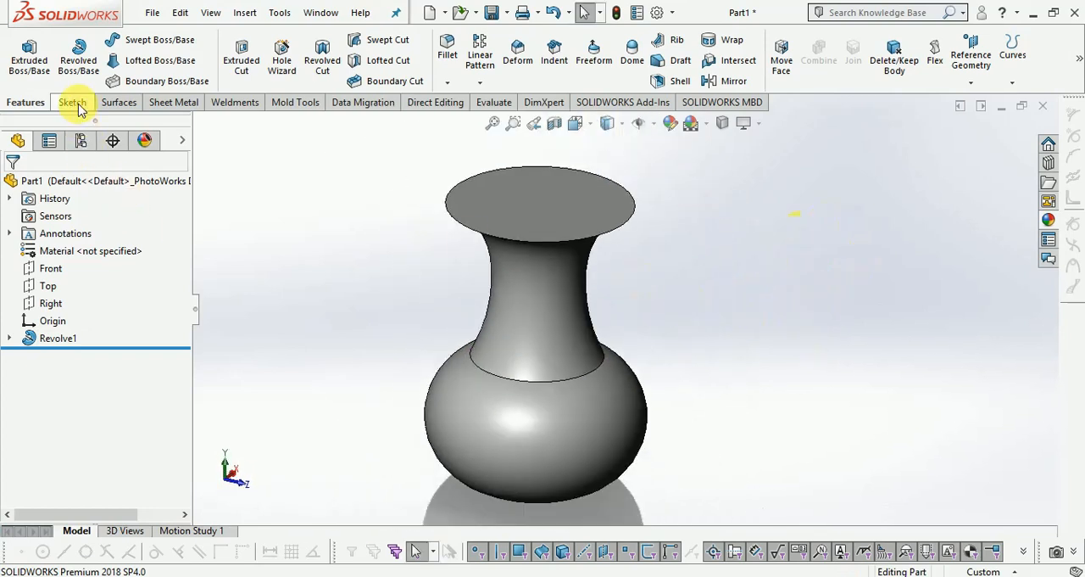
{"action": "left_click", "coordinate": [72, 103]}
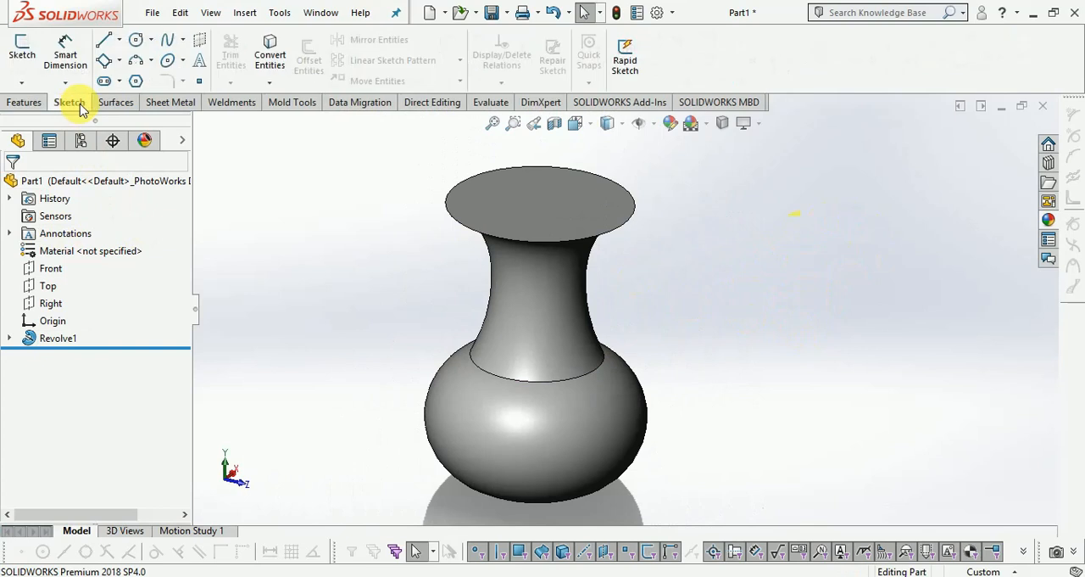
{"action": "left_click", "coordinate": [23, 49]}
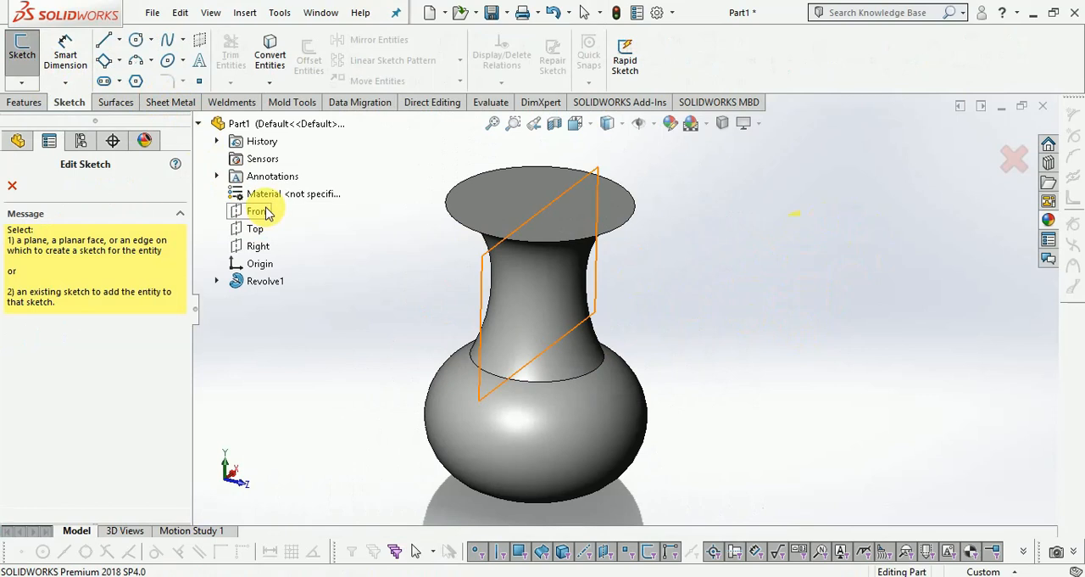
{"action": "left_click", "coordinate": [263, 216]}
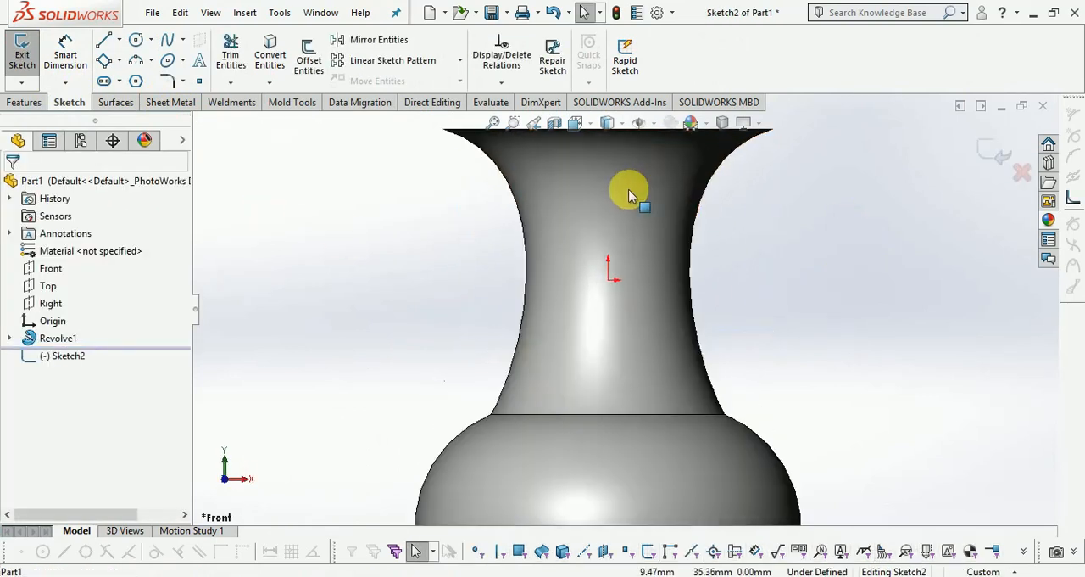
Draw a four-point spline following one side of the vase neck, from near the rim to the seam where the neck meets the body.
{"action": "scroll", "coordinate": [629, 282], "scroll_direction": "down", "scroll_amount": 3}
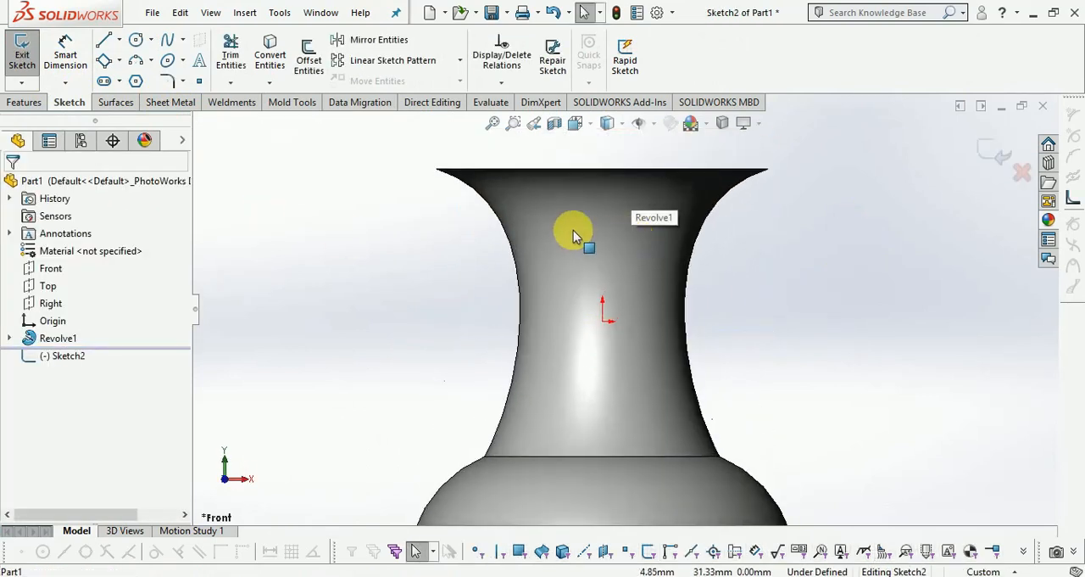
{"action": "left_click", "coordinate": [168, 42]}
{"action": "scroll", "coordinate": [475, 191], "scroll_direction": "down", "scroll_amount": 3}
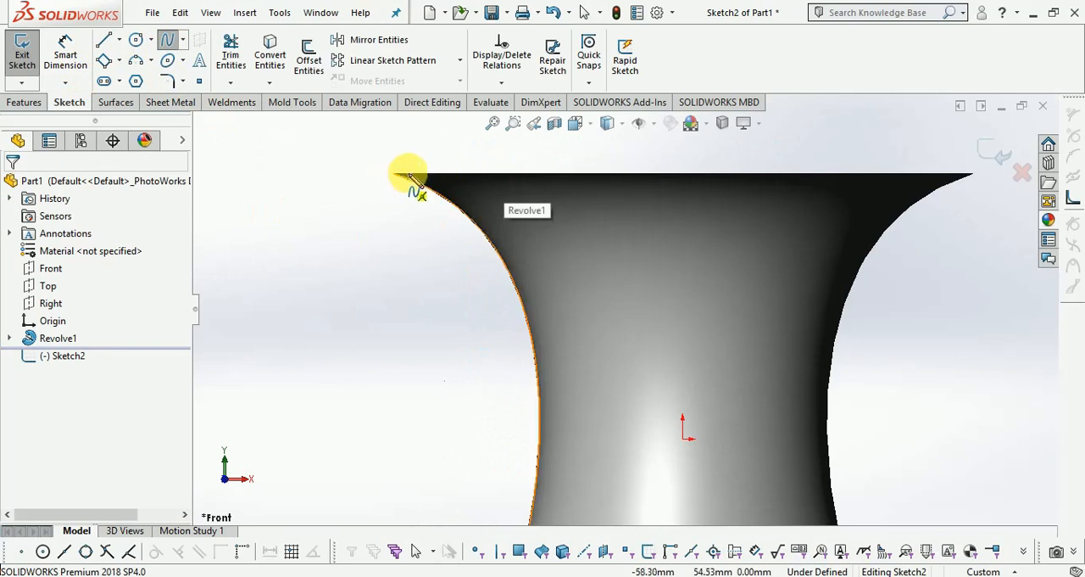
{"action": "left_click", "coordinate": [415, 176]}
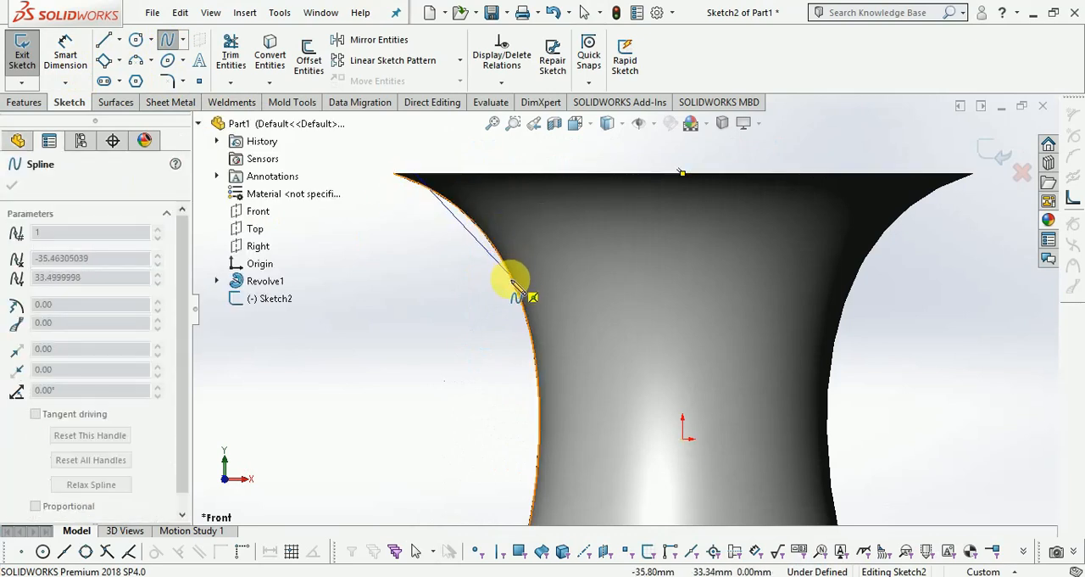
{"action": "left_click", "coordinate": [514, 288]}
{"action": "scroll", "coordinate": [563, 279], "scroll_direction": "down", "scroll_amount": 4}
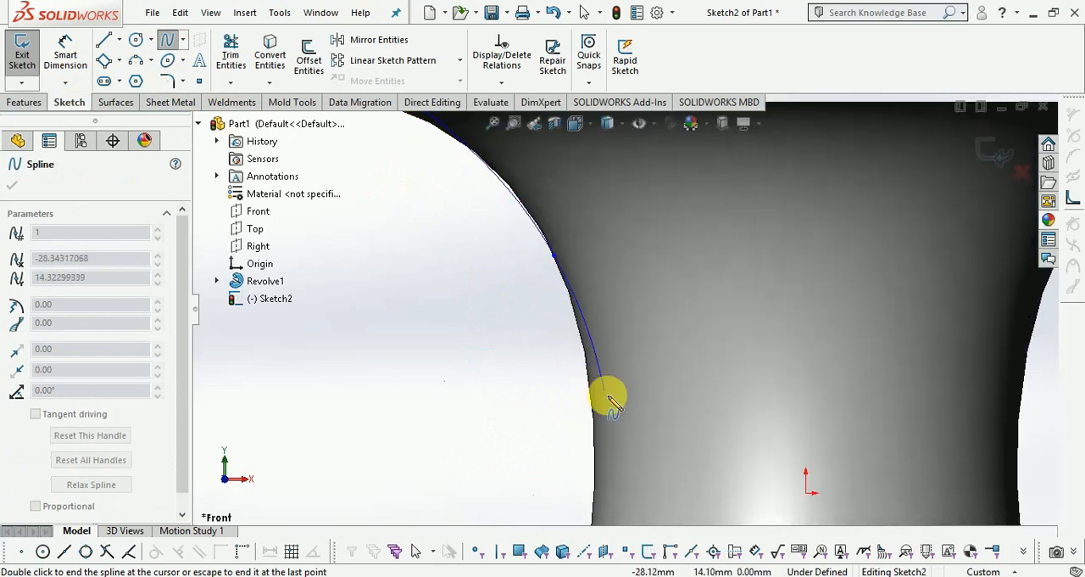
{"action": "scroll", "coordinate": [619, 432], "scroll_direction": "up", "scroll_amount": 3}
{"action": "scroll", "coordinate": [620, 347], "scroll_direction": "down", "scroll_amount": 3}
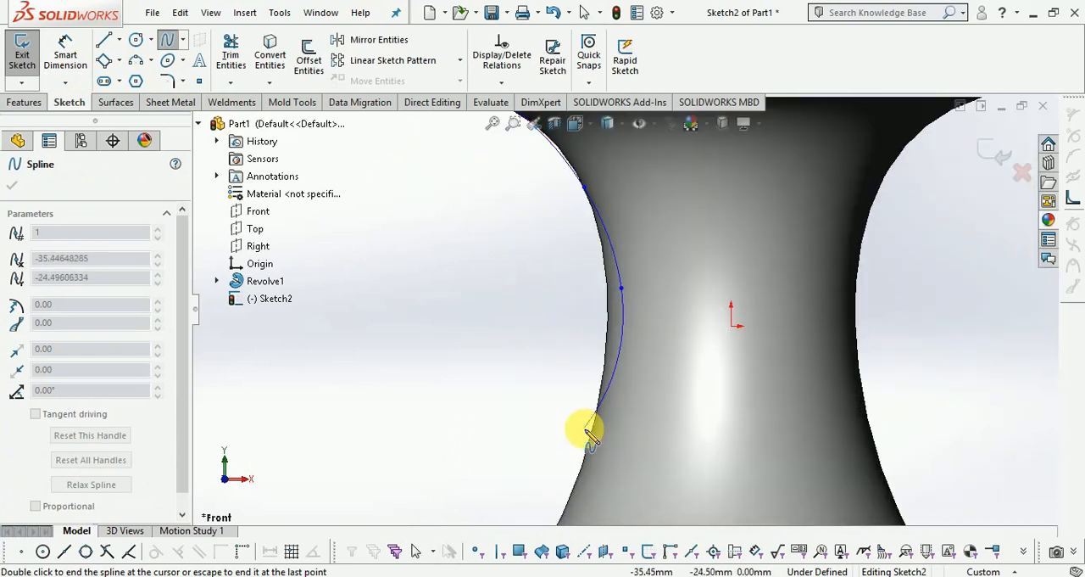
{"action": "scroll", "coordinate": [581, 426], "scroll_direction": "up", "scroll_amount": 3}
{"action": "scroll", "coordinate": [627, 404], "scroll_direction": "down", "scroll_amount": 2}
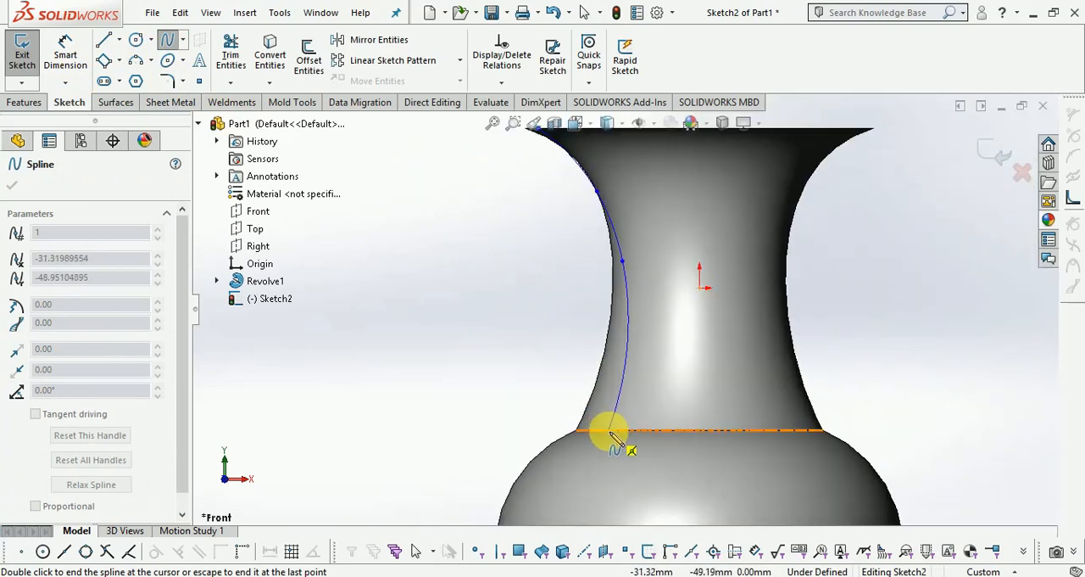
{"action": "left_click", "coordinate": [610, 431]}
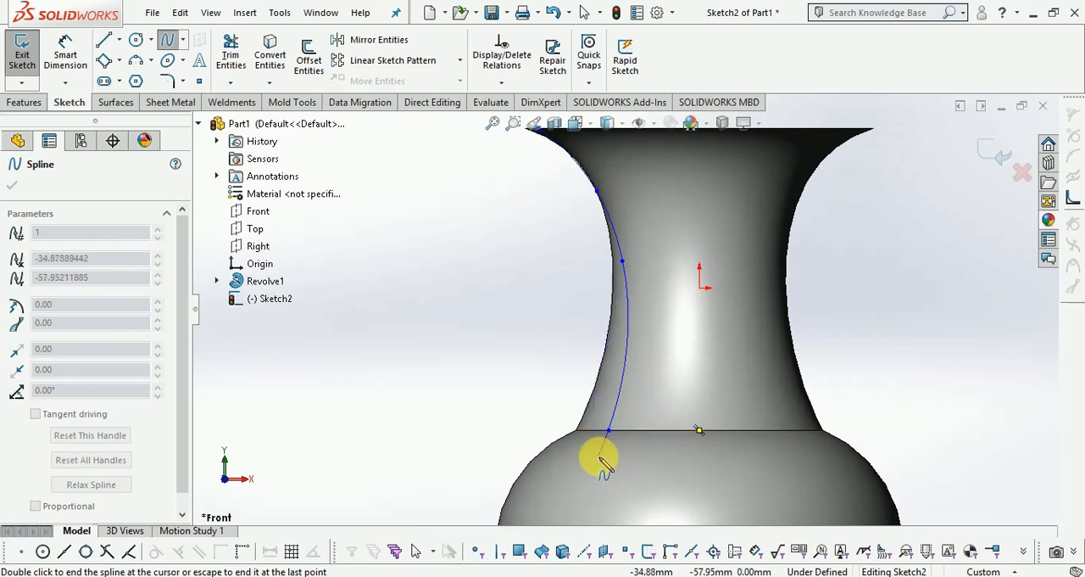
{"action": "key", "text": "Escape"}
Dimension the horizontal distance from the spline's upper endpoint to the origin as 55 mm.
{"action": "left_click", "coordinate": [67, 56]}
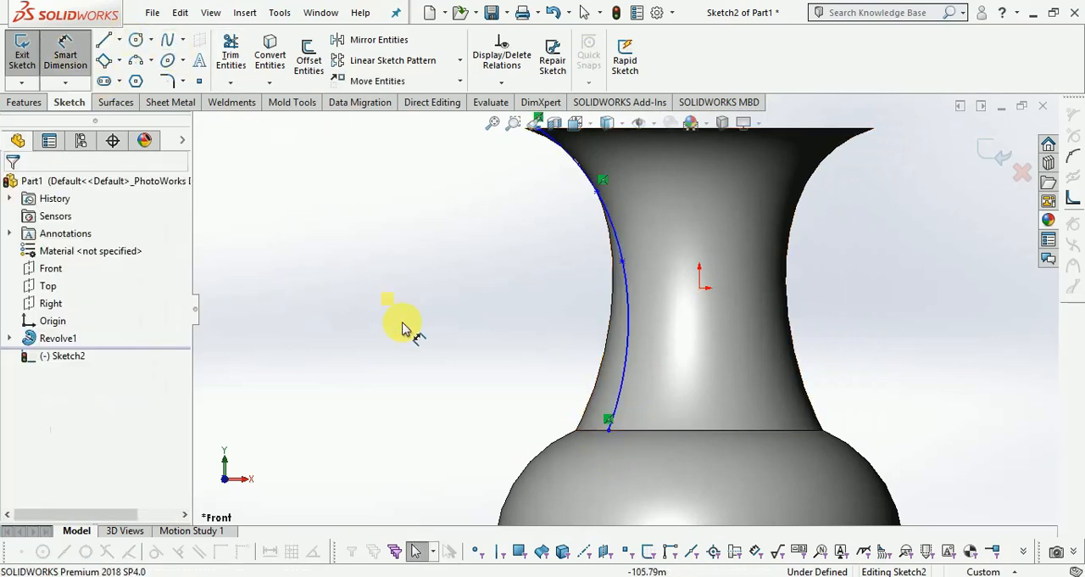
{"action": "scroll", "coordinate": [601, 229], "scroll_direction": "up", "scroll_amount": 2}
{"action": "scroll", "coordinate": [551, 201], "scroll_direction": "down", "scroll_amount": 4}
{"action": "left_click", "coordinate": [542, 198]}
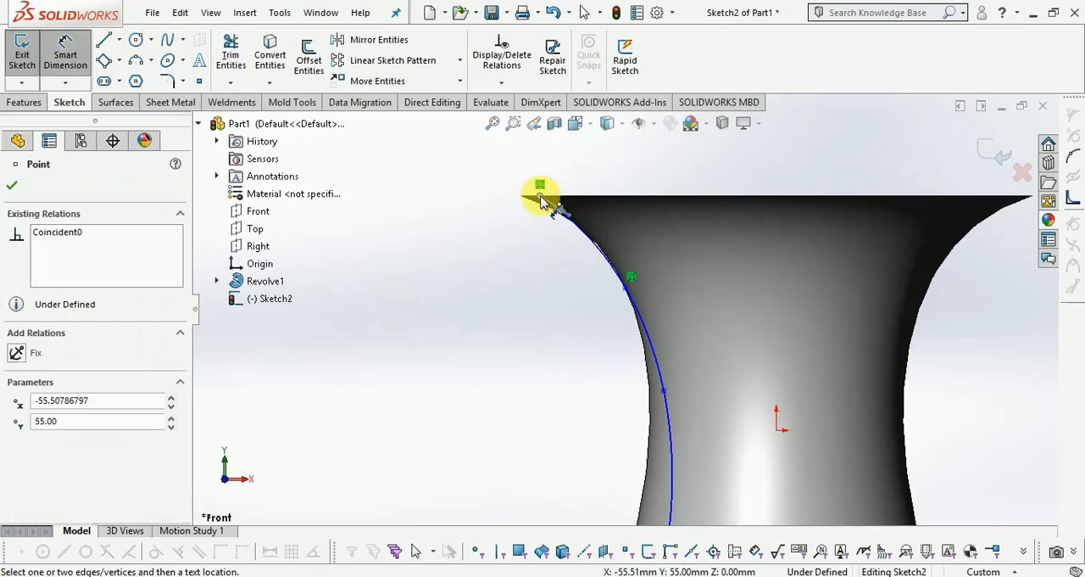
{"action": "left_click", "coordinate": [778, 430]}
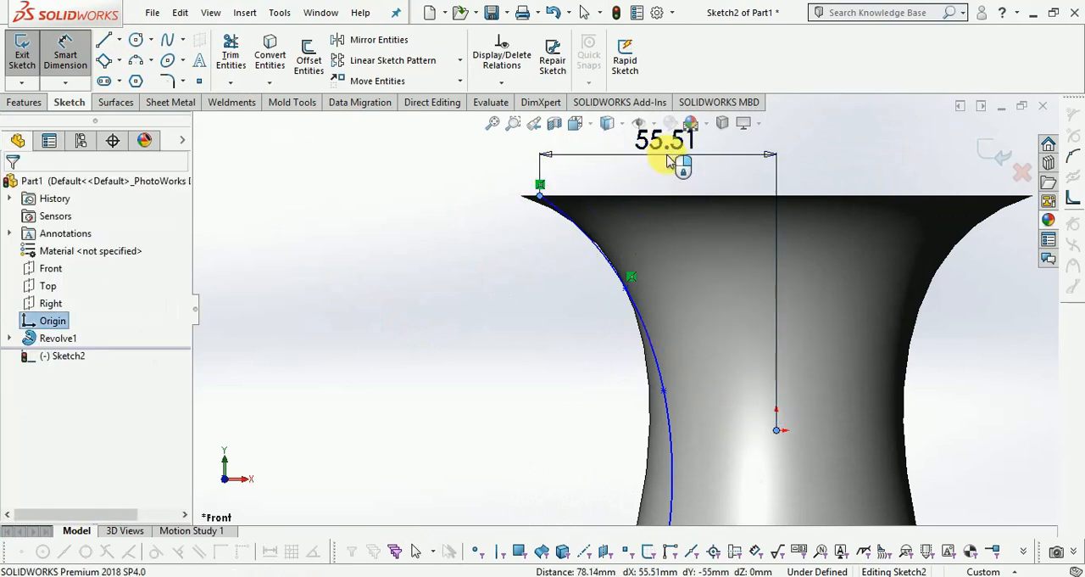
{"action": "left_click", "coordinate": [670, 161]}
{"action": "type", "text": "55.0"}
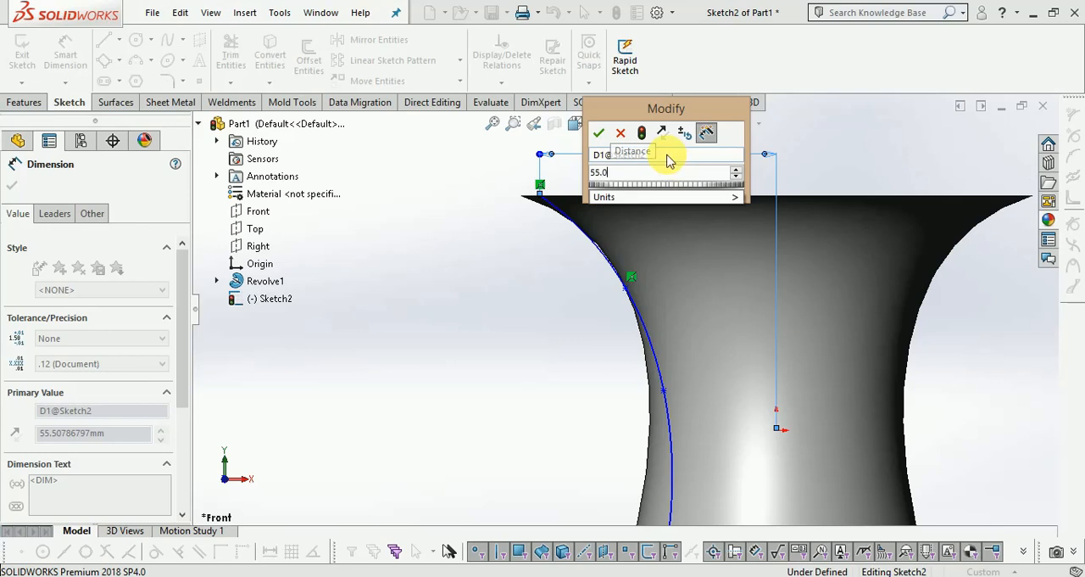
{"action": "key", "text": "Return"}
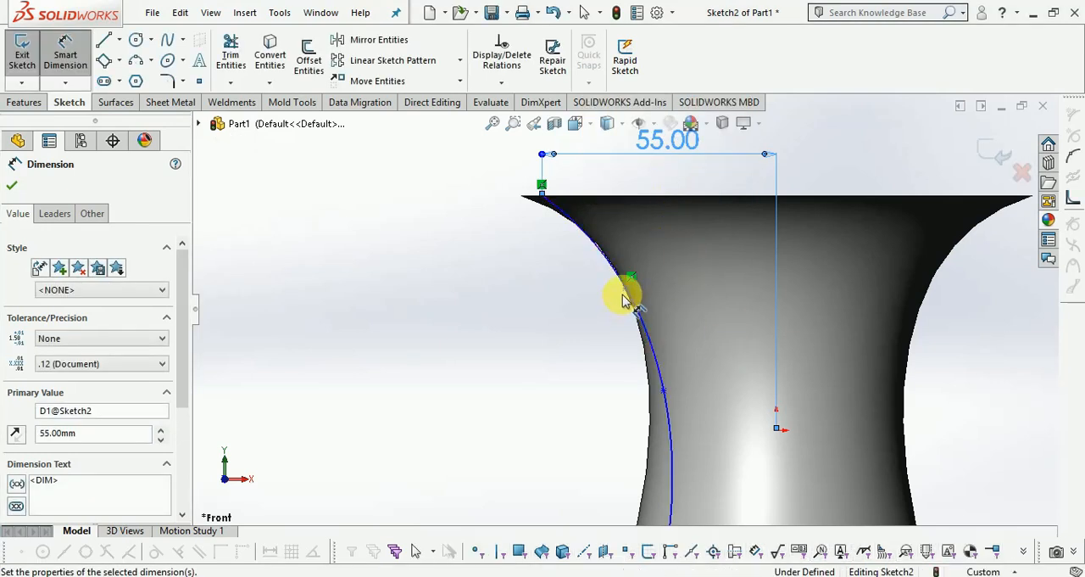
Dimension the horizontal distance from the spline's second point to the origin as 35 mm.
{"action": "left_click", "coordinate": [625, 291]}
{"action": "left_click", "coordinate": [777, 431]}
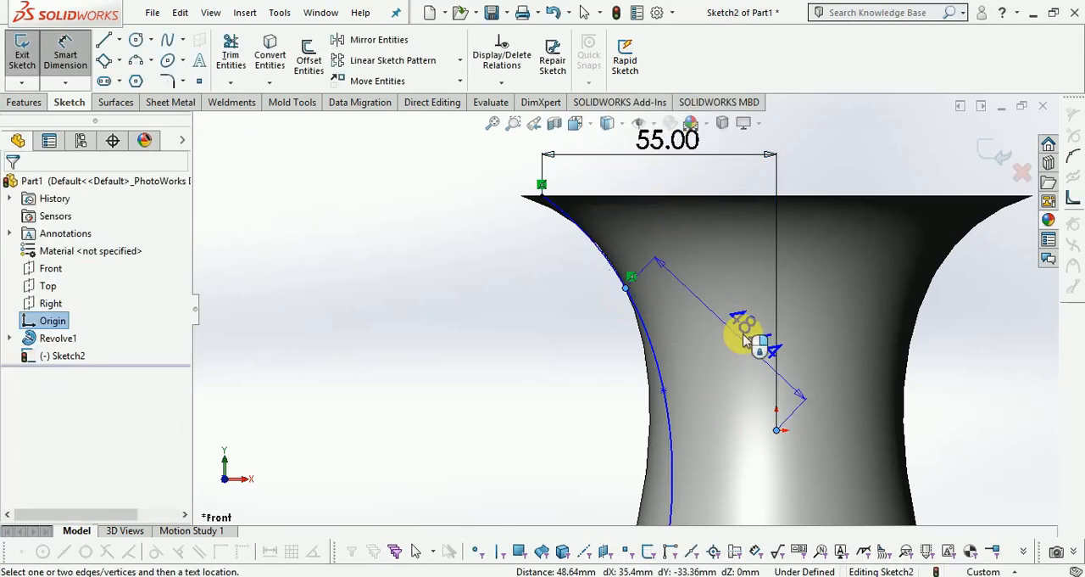
{"action": "left_click", "coordinate": [698, 276]}
{"action": "type", "text": "35"}
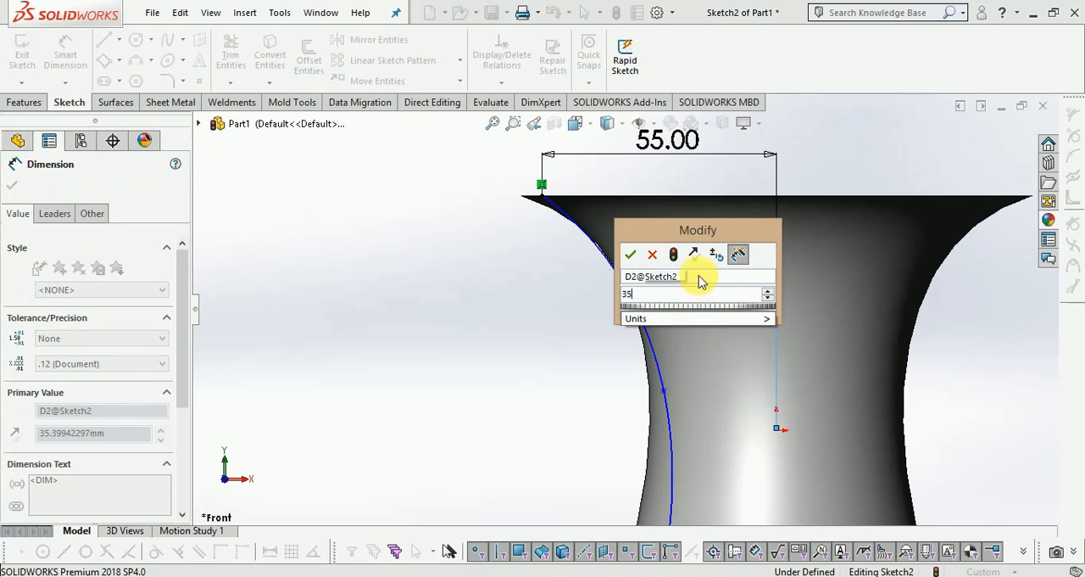
{"action": "key", "text": "Return"}
Dimension the horizontal distance from the spline's lower endpoint to the origin as 30 mm.
{"action": "scroll", "coordinate": [714, 398], "scroll_direction": "down", "scroll_amount": 2}
{"action": "scroll", "coordinate": [715, 408], "scroll_direction": "down", "scroll_amount": 2}
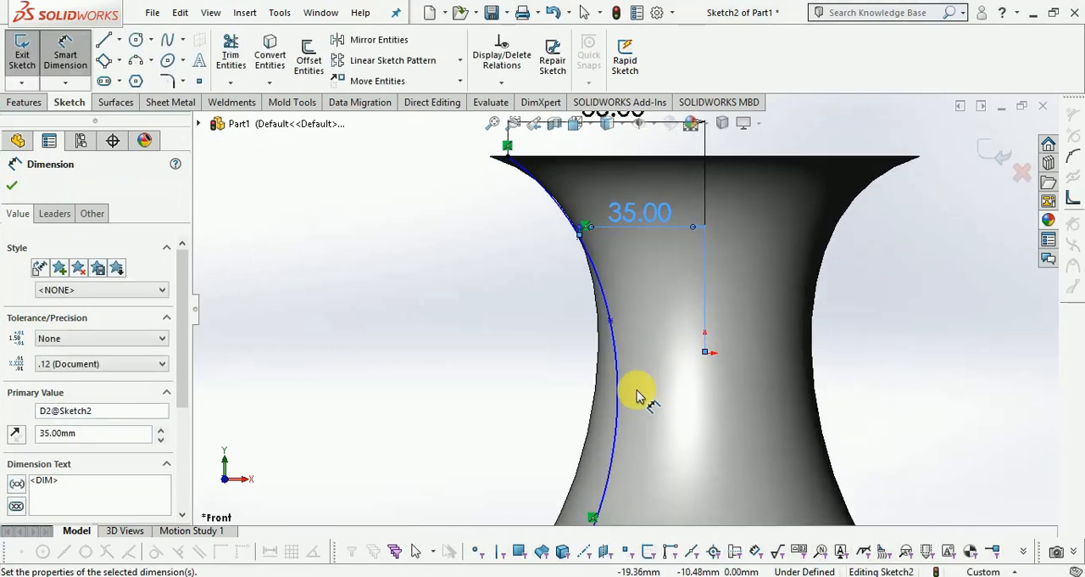
{"action": "scroll", "coordinate": [638, 391], "scroll_direction": "up", "scroll_amount": 1}
{"action": "left_click", "coordinate": [693, 354]}
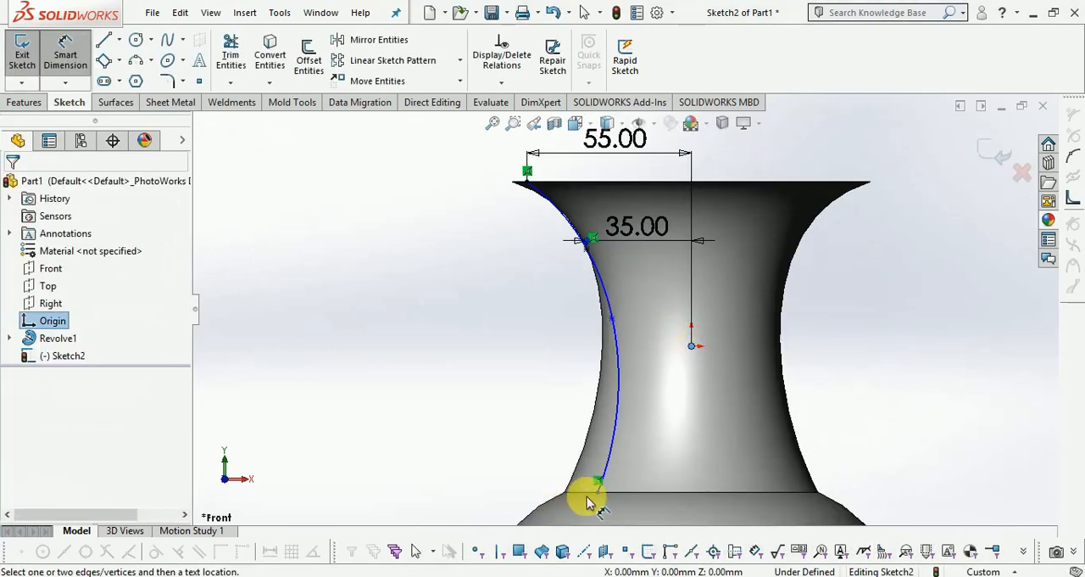
{"action": "left_click", "coordinate": [597, 496]}
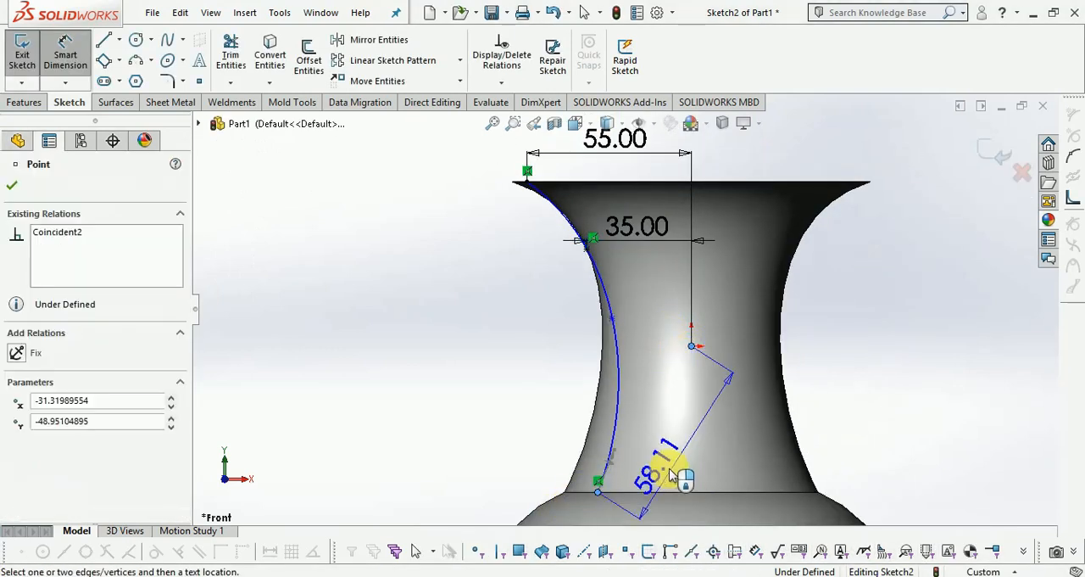
{"action": "left_click", "coordinate": [657, 513]}
{"action": "type", "text": "3"}
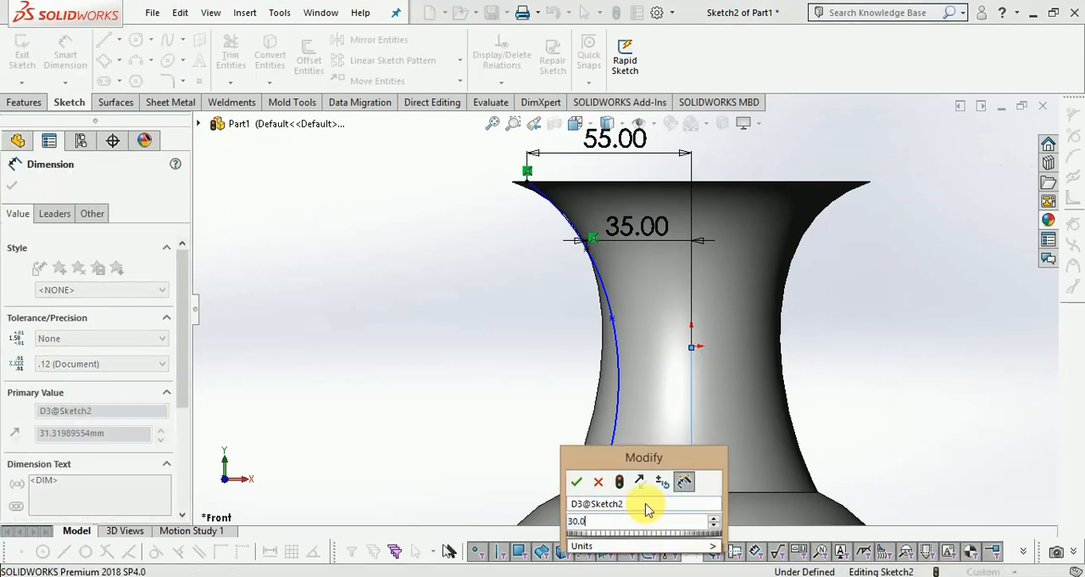
{"action": "type", "text": "0.0"}
{"action": "key", "text": "Return"}
Set the horizontal distance of the spline's lower endpoint from the origin to 25 mm and exit the sketch.
{"action": "scroll", "coordinate": [646, 366], "scroll_direction": "up", "scroll_amount": 1}
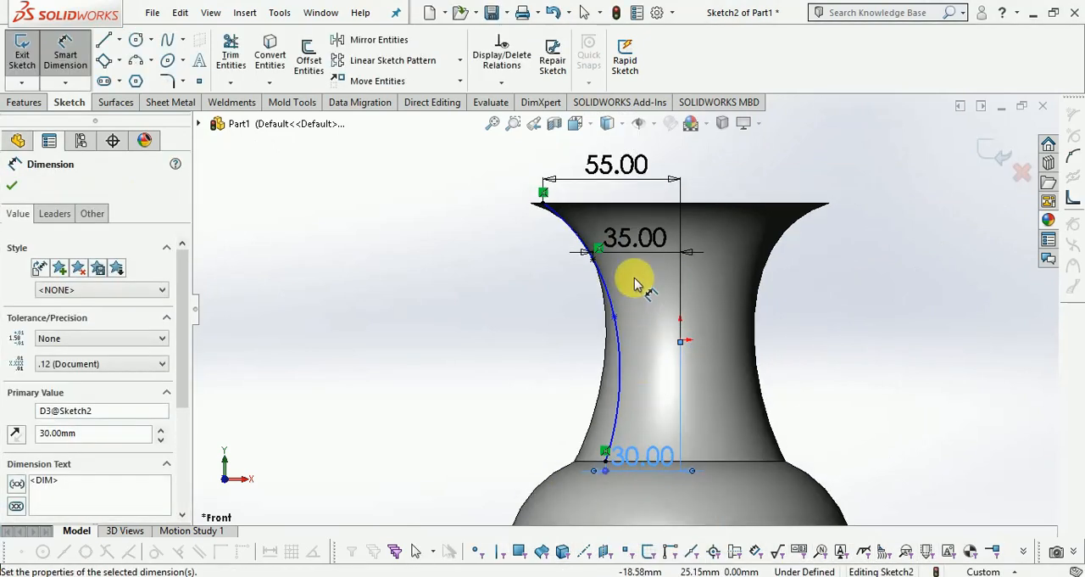
{"action": "scroll", "coordinate": [656, 426], "scroll_direction": "down", "scroll_amount": 1}
{"action": "double_click", "coordinate": [640, 459]}
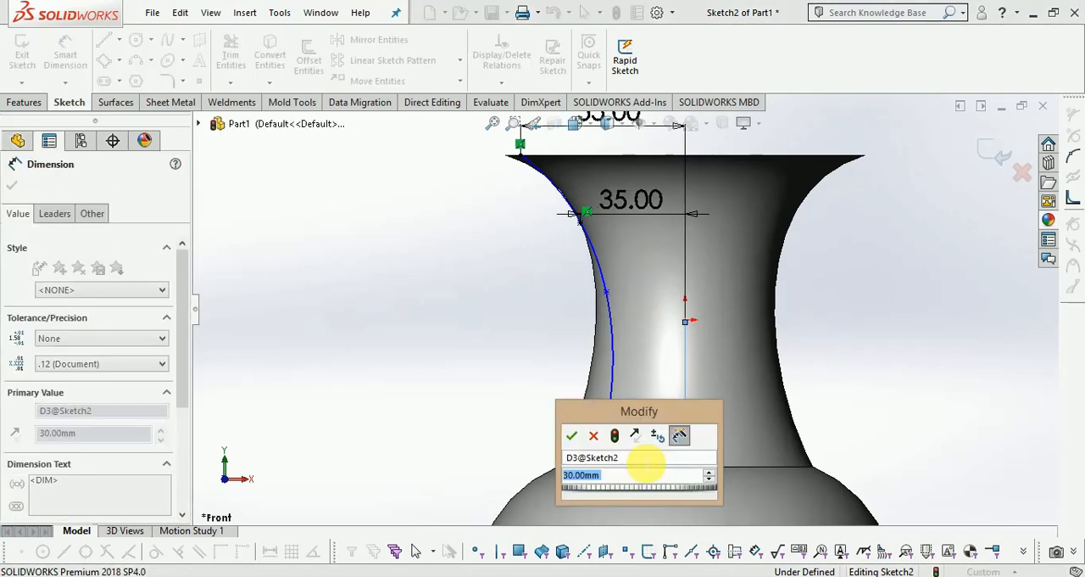
{"action": "type", "text": "25."}
{"action": "key", "text": "Return"}
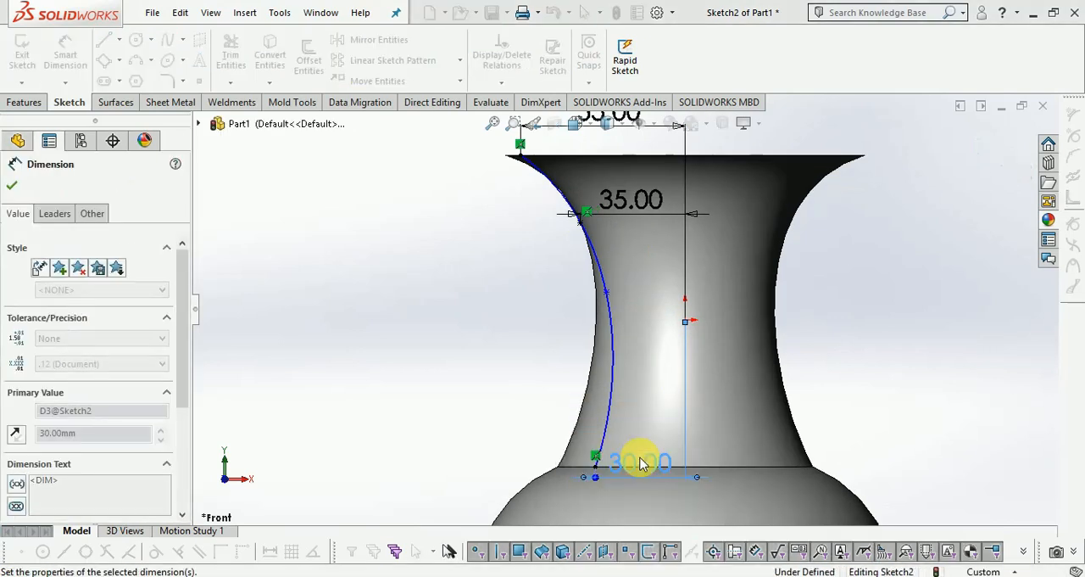
{"action": "key", "text": "z"}
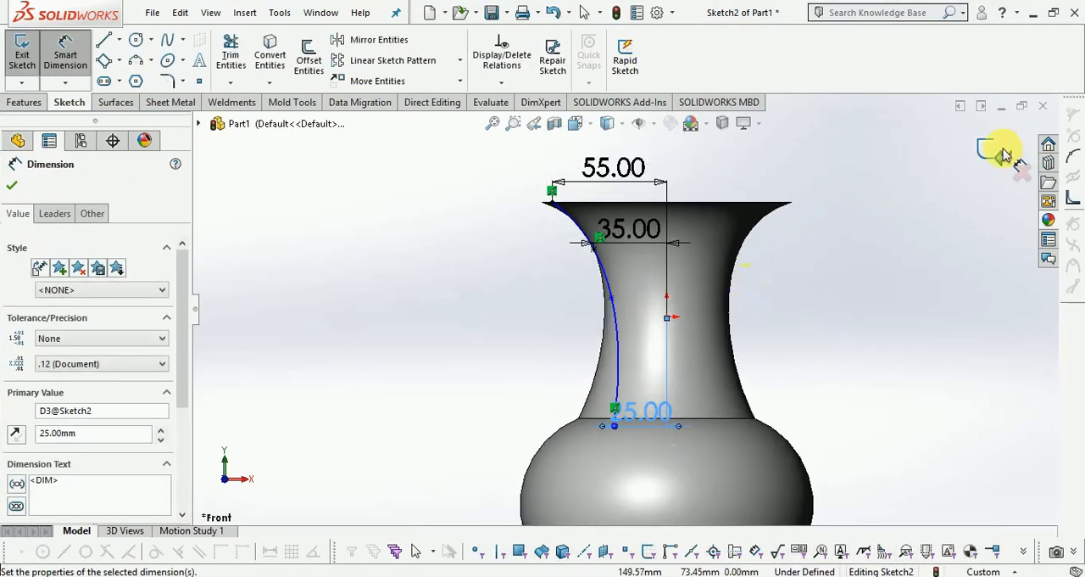
{"action": "scroll", "coordinate": [631, 407], "scroll_direction": "down", "scroll_amount": 5}
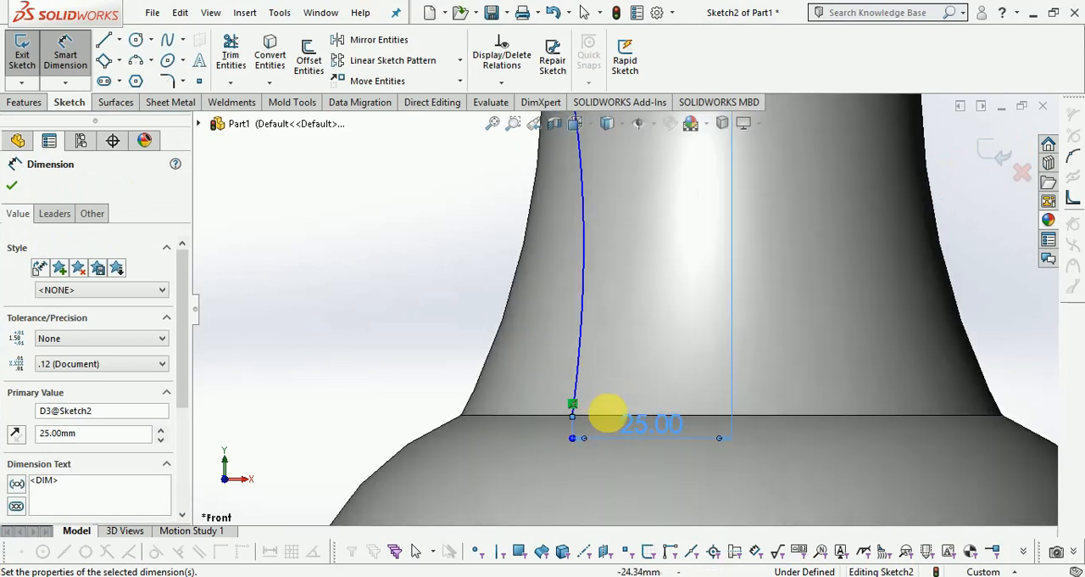
{"action": "scroll", "coordinate": [703, 446], "scroll_direction": "up", "scroll_amount": 2}
{"action": "scroll", "coordinate": [627, 334], "scroll_direction": "down", "scroll_amount": 4}
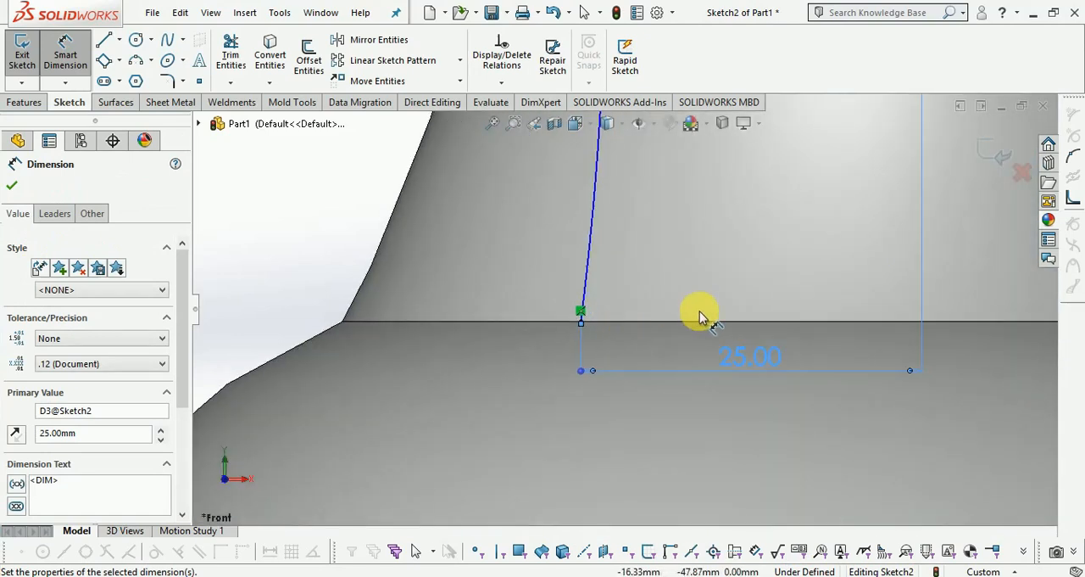
{"action": "scroll", "coordinate": [678, 312], "scroll_direction": "up", "scroll_amount": 4}
{"action": "left_click", "coordinate": [988, 161]}
{"action": "scroll", "coordinate": [606, 371], "scroll_direction": "up", "scroll_amount": 5}
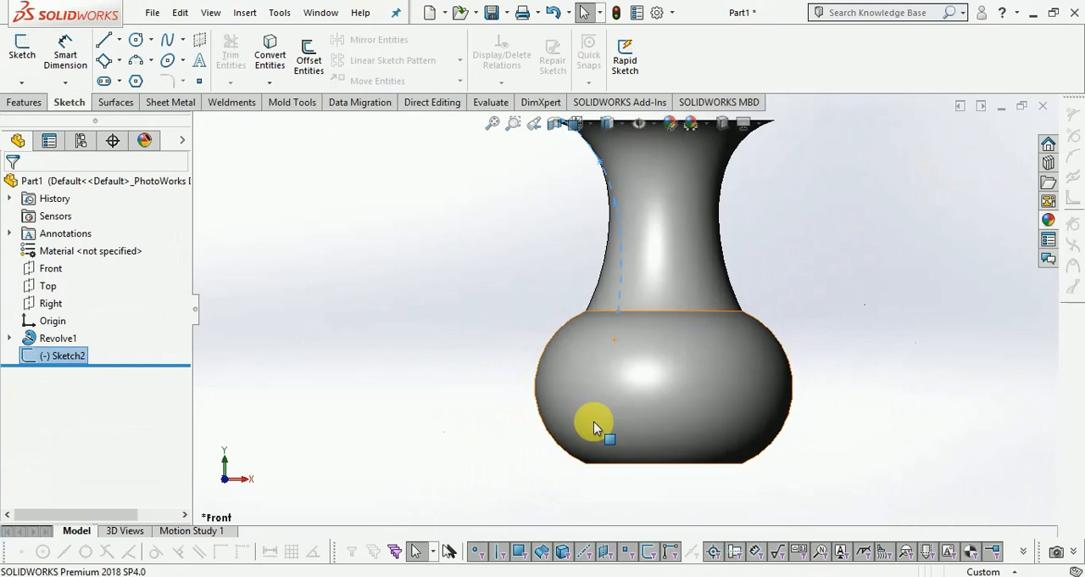
Start a new sketch on the flat circular top face of the vase.
{"action": "mouse_move", "coordinate": [720, 235]}
{"action": "middle_mouse_down"}
{"action": "mouse_move", "coordinate": [770, 218]}
{"action": "mouse_move", "coordinate": [758, 271]}
{"action": "middle_mouse_up"}
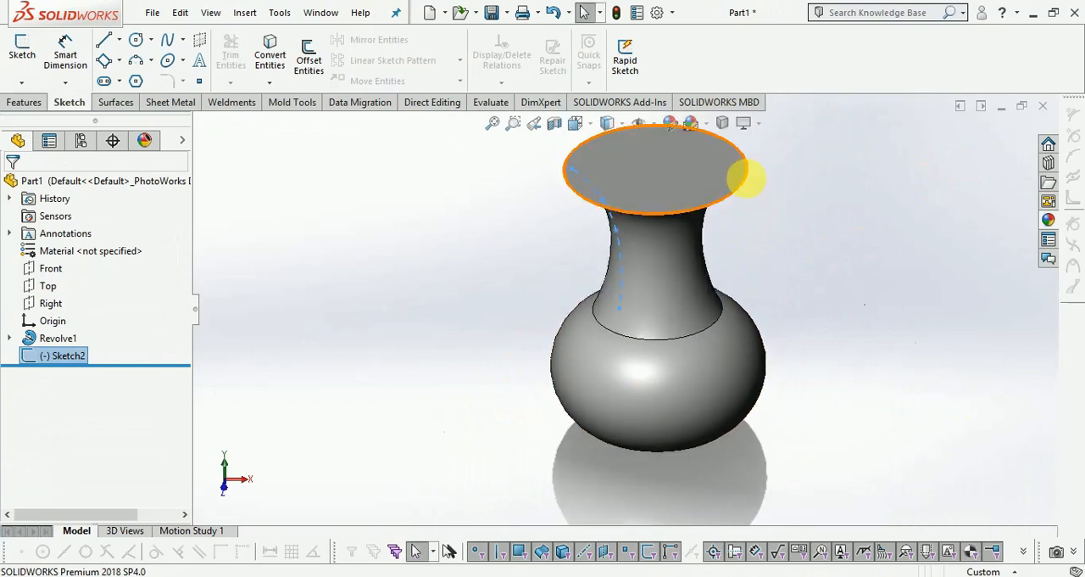
{"action": "scroll", "coordinate": [726, 177], "scroll_direction": "down", "scroll_amount": 3}
{"action": "scroll", "coordinate": [761, 244], "scroll_direction": "up", "scroll_amount": 1}
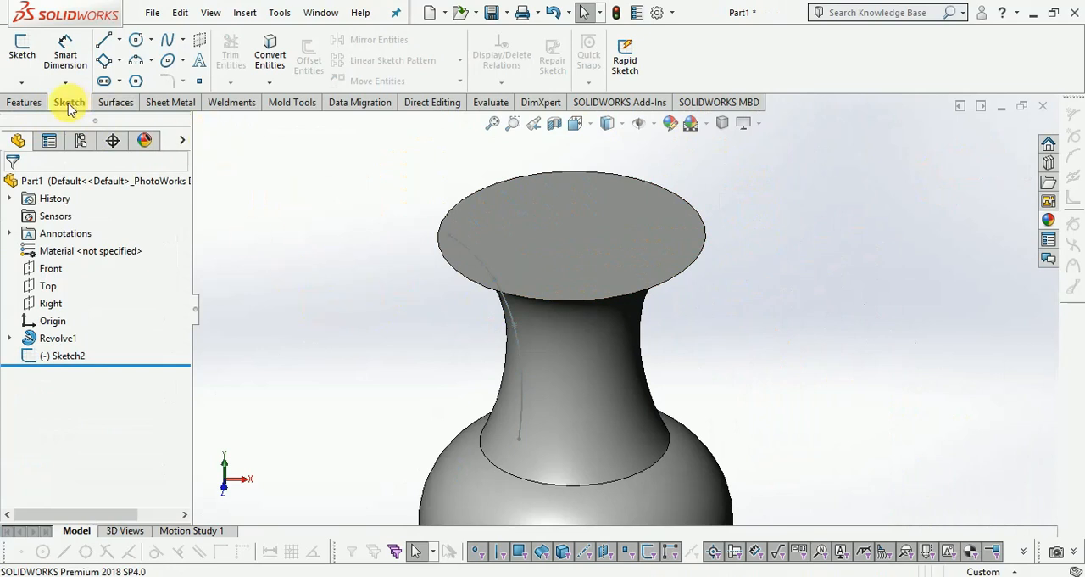
{"action": "left_click", "coordinate": [22, 47]}
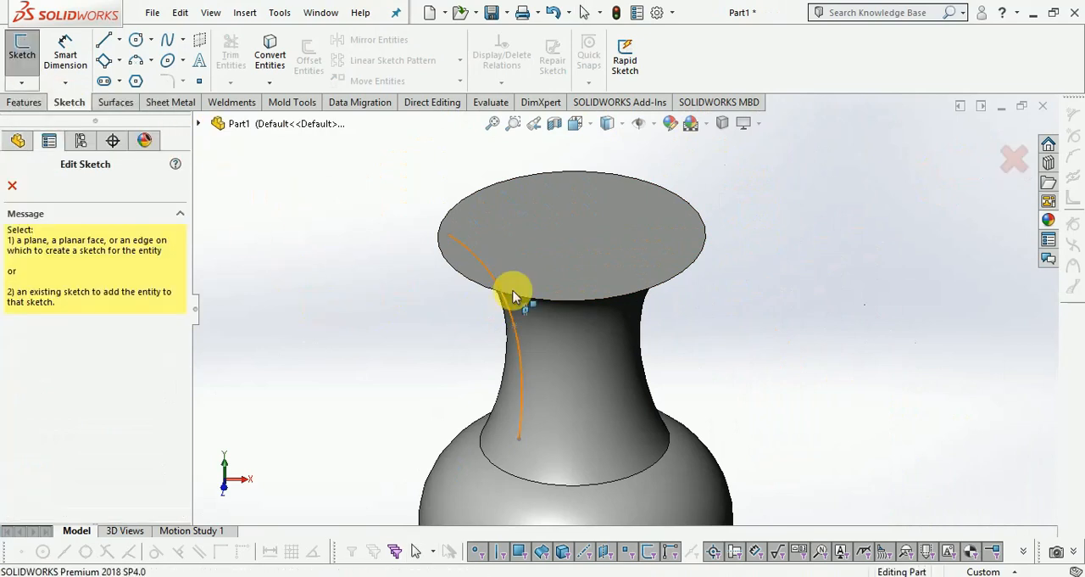
{"action": "left_click", "coordinate": [526, 262]}
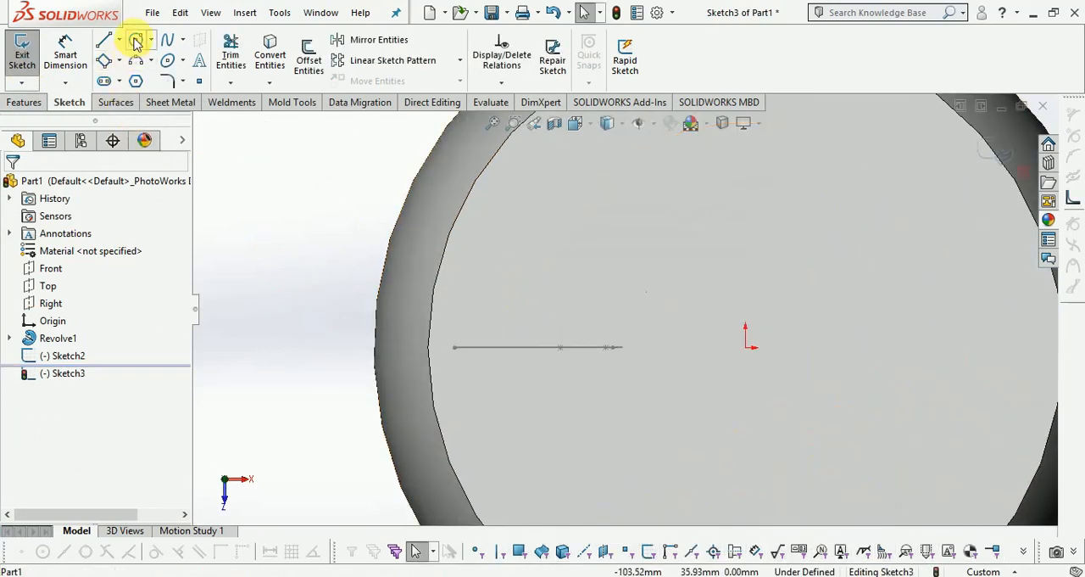
Draw a circle centered on the spline's outer endpoint, crossing the rim of the vase.
{"action": "left_click", "coordinate": [135, 43]}
{"action": "left_click", "coordinate": [455, 347]}
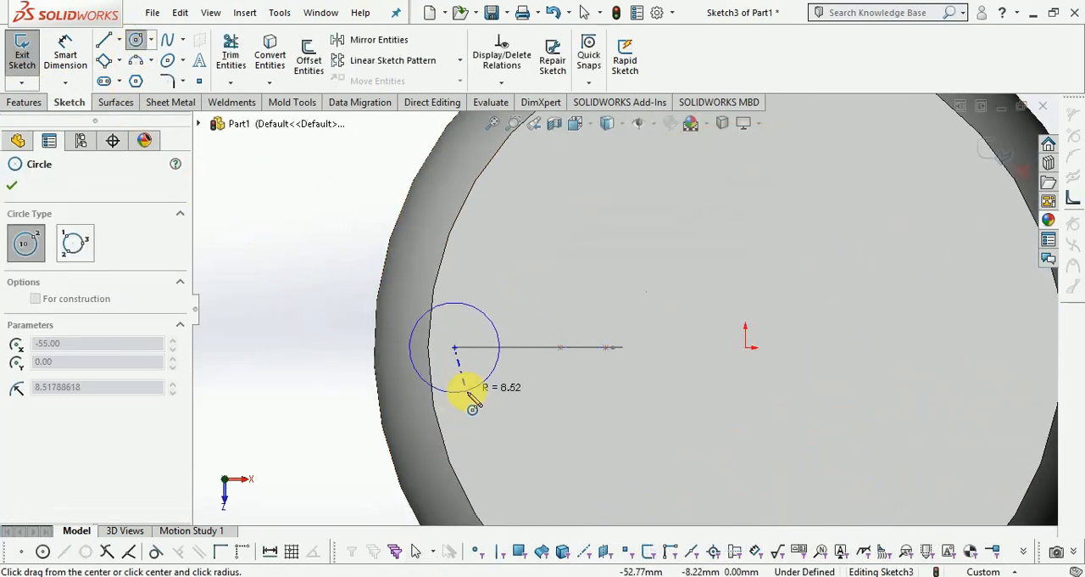
{"action": "left_click", "coordinate": [505, 435]}
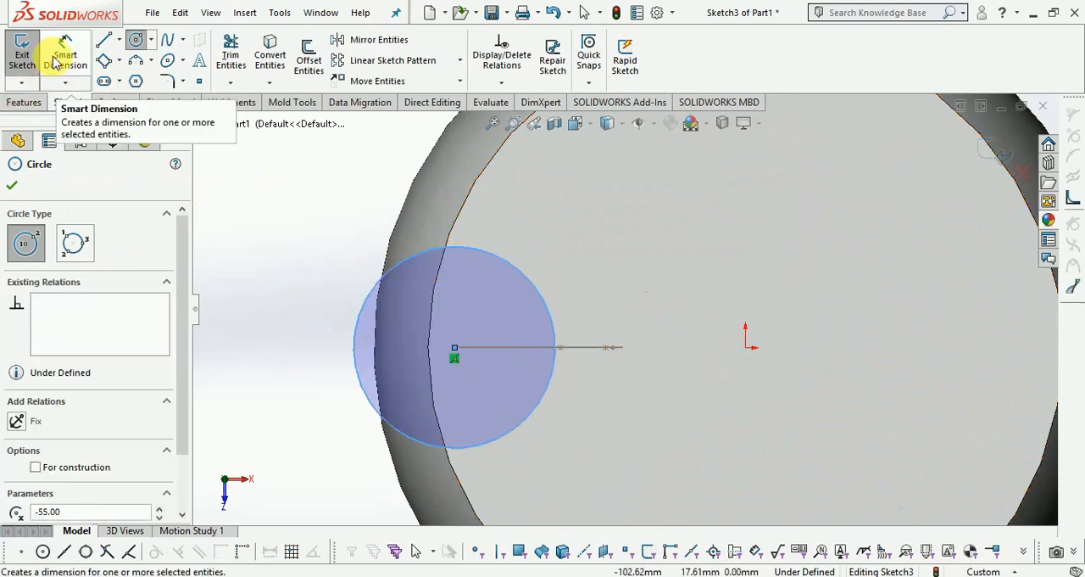
Dimension the horizontal distance from the circle's center to the origin as 55 mm.
{"action": "left_click", "coordinate": [57, 59]}
{"action": "left_click", "coordinate": [456, 351]}
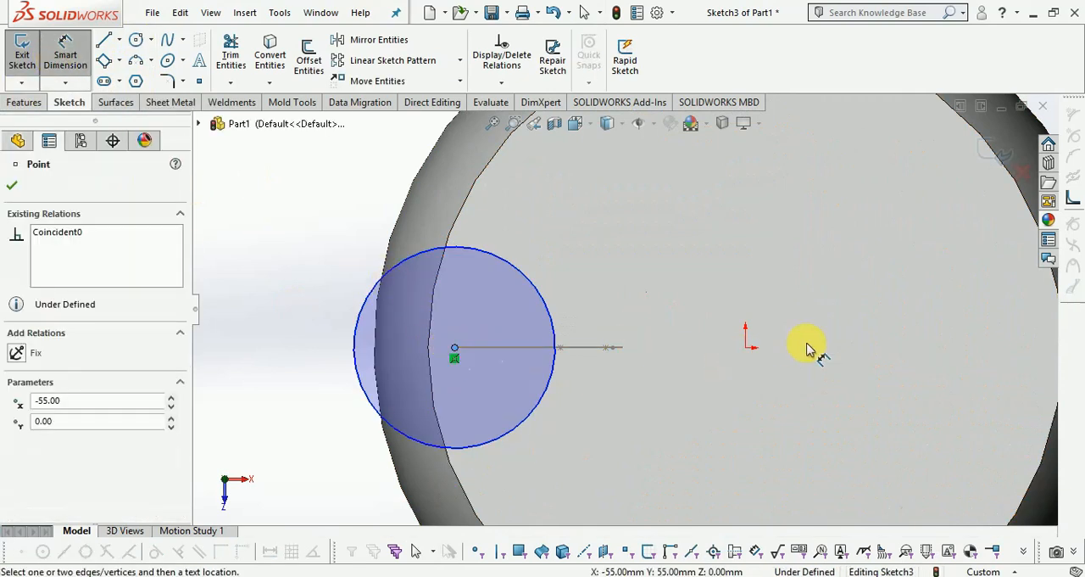
{"action": "left_click", "coordinate": [746, 348]}
{"action": "left_click", "coordinate": [640, 447]}
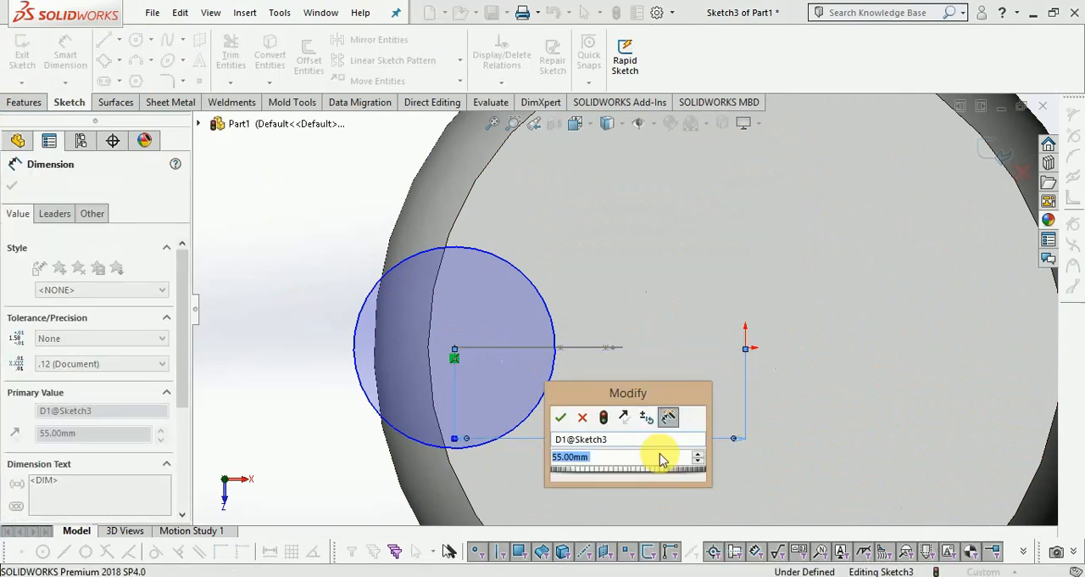
{"action": "left_click", "coordinate": [562, 417]}
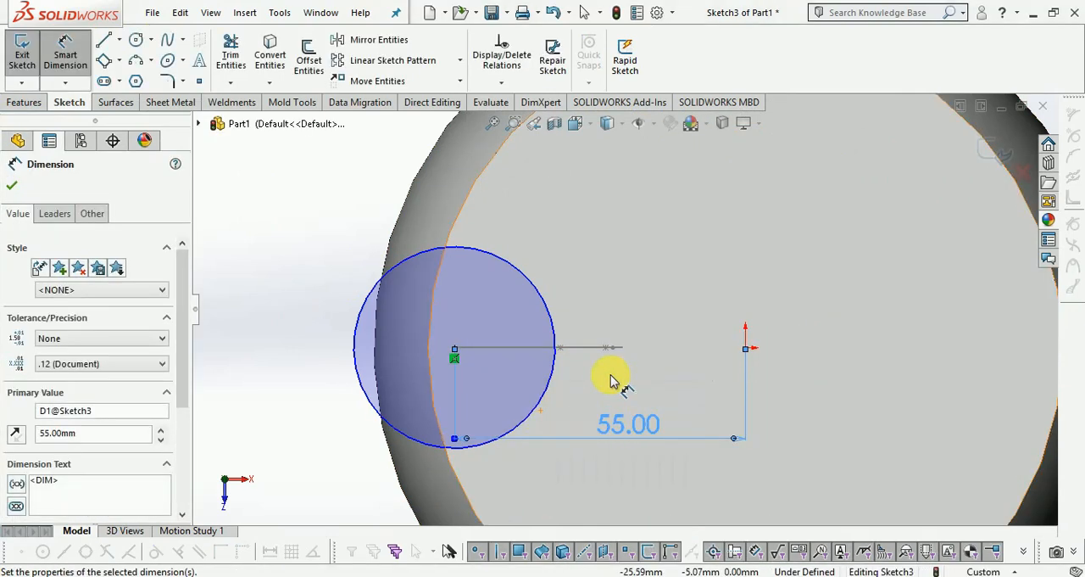
{"action": "scroll", "coordinate": [564, 356], "scroll_direction": "down", "scroll_amount": 4}
{"action": "scroll", "coordinate": [539, 340], "scroll_direction": "up", "scroll_amount": 4}
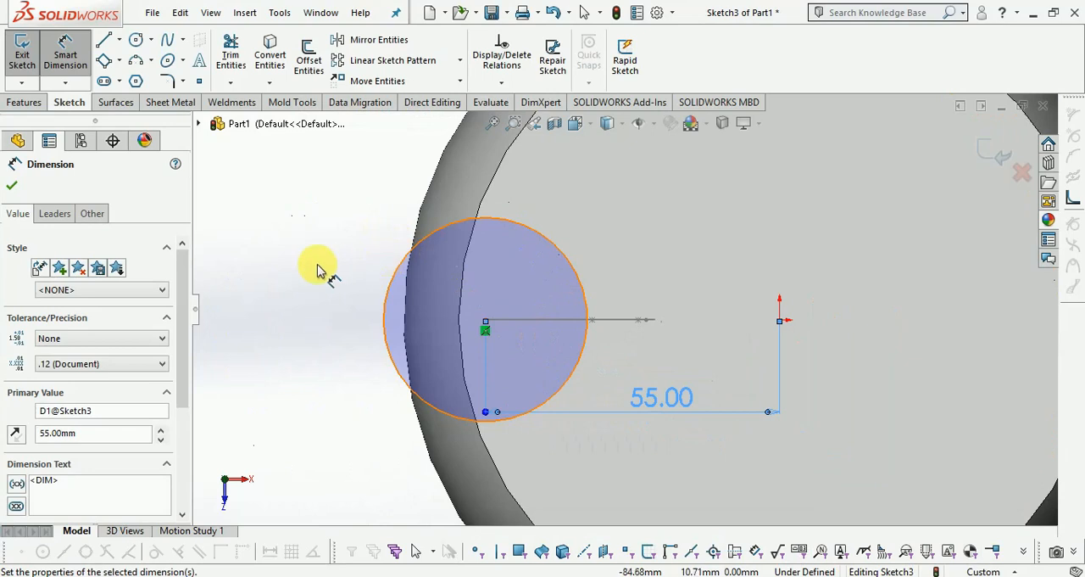
Set the diameter of the circle on the vase's top face to 50 mm and exit the sketch.
{"action": "scroll", "coordinate": [420, 270], "scroll_direction": "up", "scroll_amount": 2}
{"action": "scroll", "coordinate": [429, 279], "scroll_direction": "down", "scroll_amount": 3}
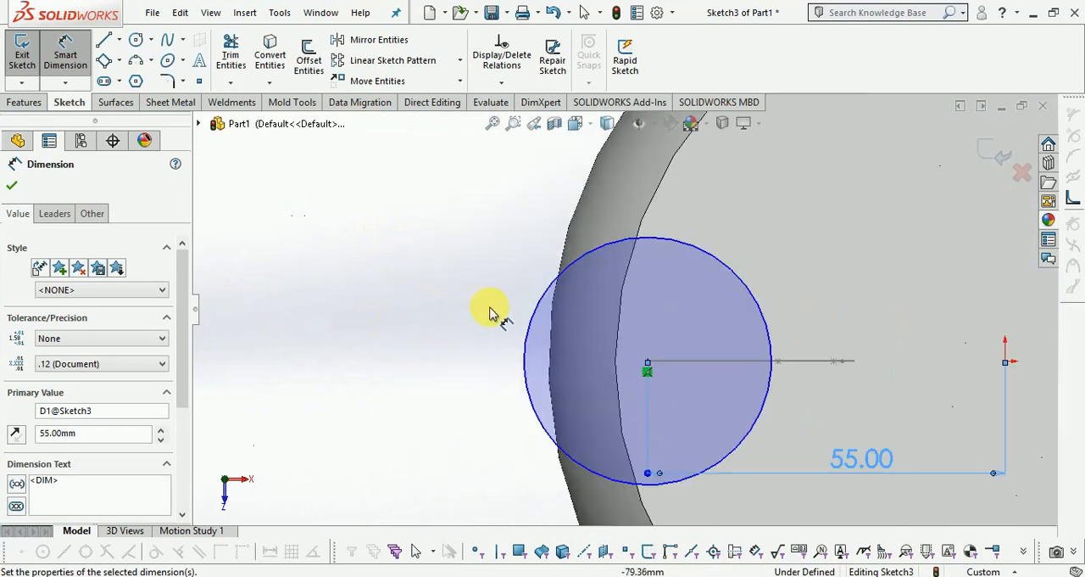
{"action": "left_click", "coordinate": [527, 320]}
{"action": "left_click", "coordinate": [462, 329]}
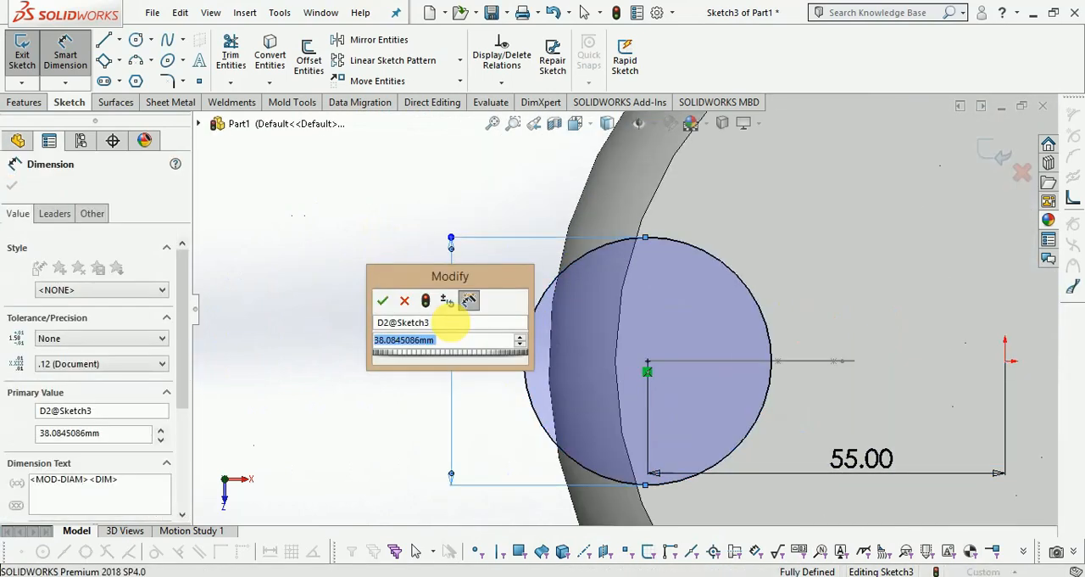
{"action": "type", "text": "50"}
{"action": "key", "text": "Return"}
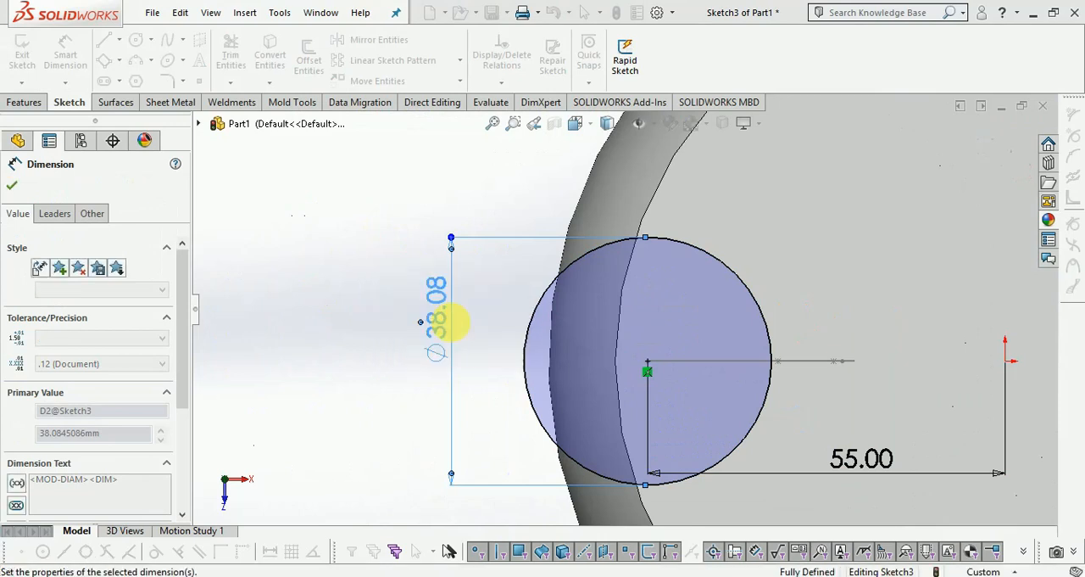
{"action": "scroll", "coordinate": [453, 330], "scroll_direction": "up", "scroll_amount": 3}
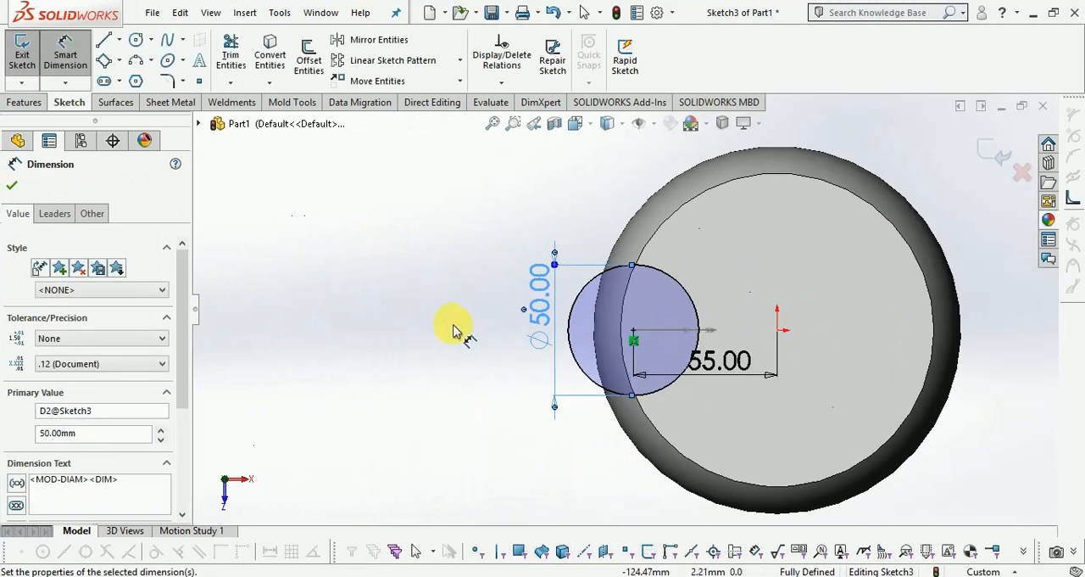
{"action": "left_click", "coordinate": [1001, 153]}
{"action": "left_click", "coordinate": [998, 153]}
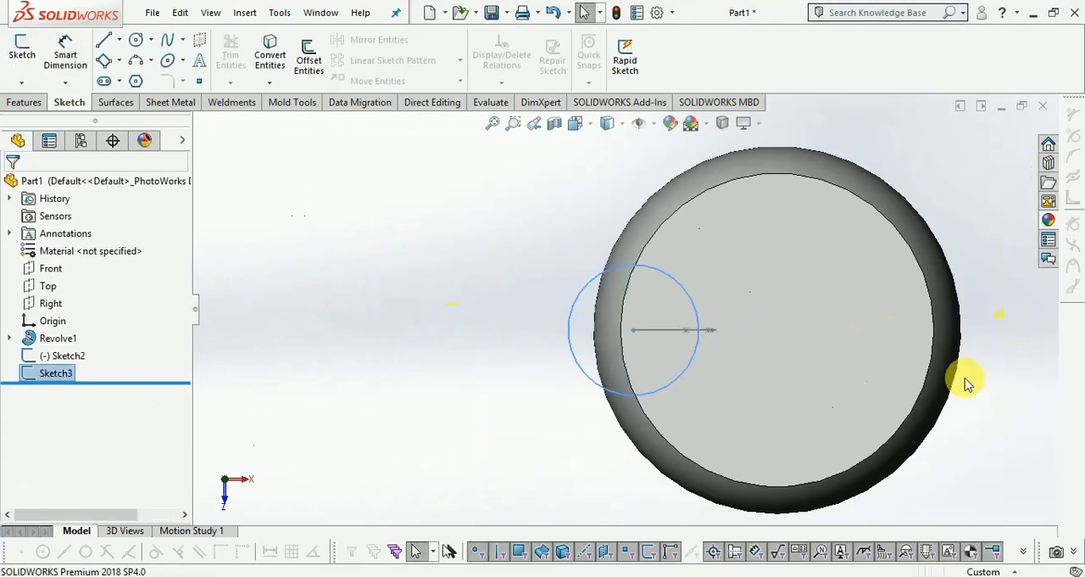
{"action": "middle_click_drag", "start_coordinate": [976, 362], "coordinate": [681, 258]}
{"action": "scroll", "coordinate": [681, 258], "scroll_direction": "up", "scroll_amount": 1}
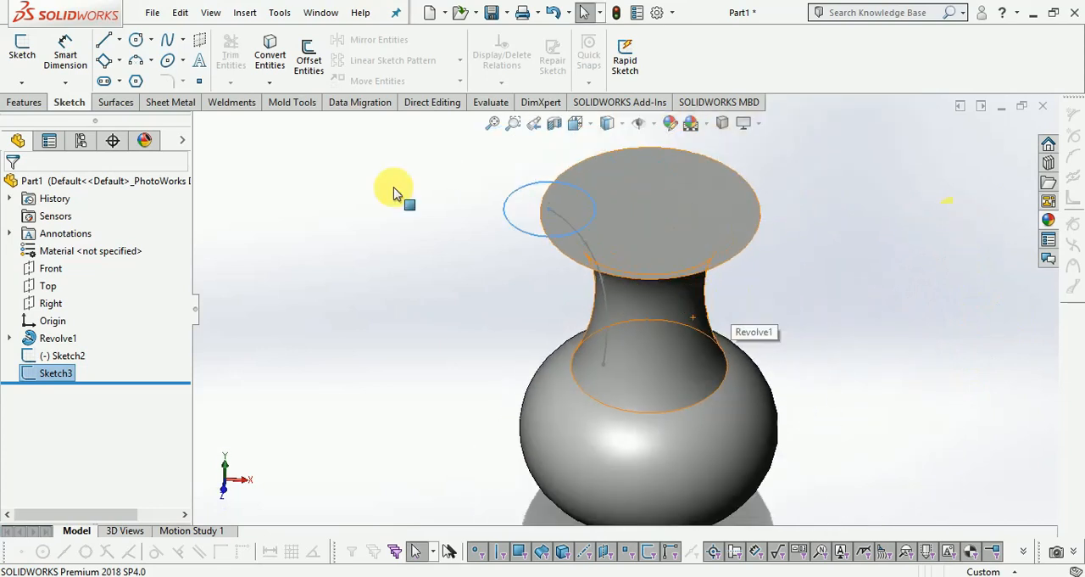
{"action": "left_click", "coordinate": [26, 102]}
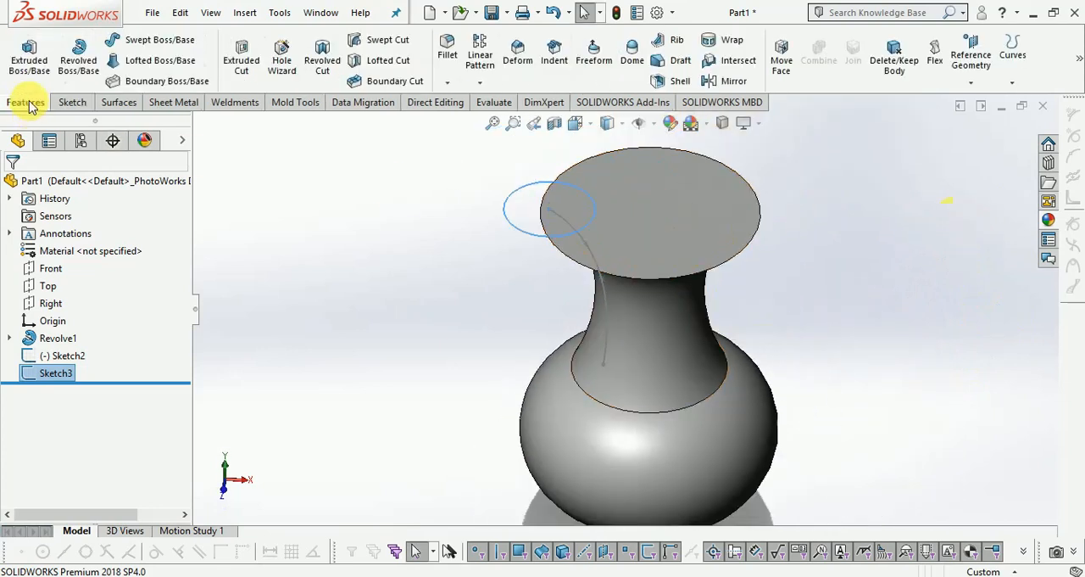
{"action": "left_click", "coordinate": [141, 42]}
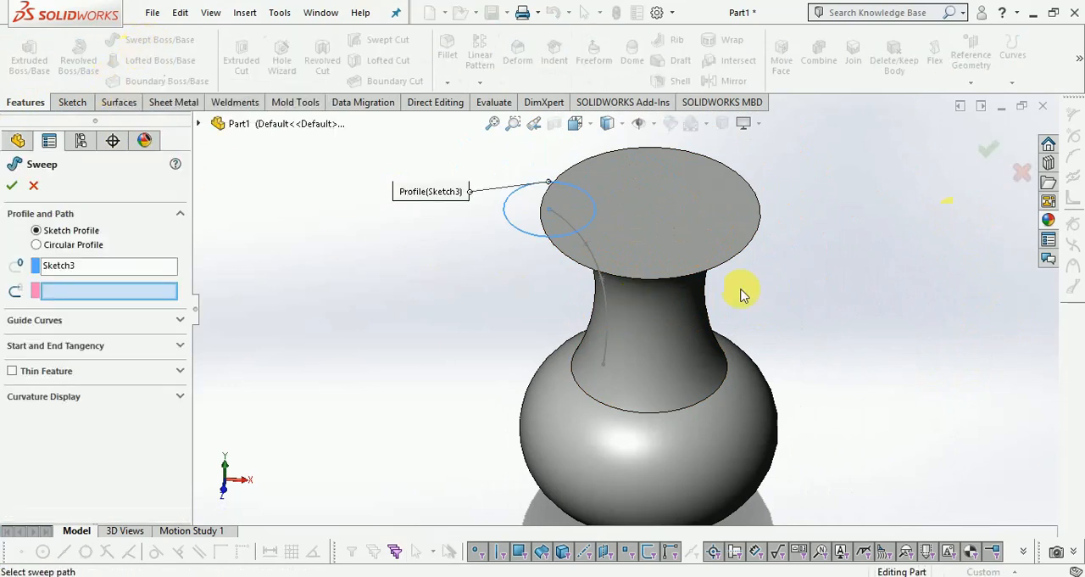
{"action": "middle_click_drag", "start_coordinate": [740, 294], "coordinate": [731, 216]}
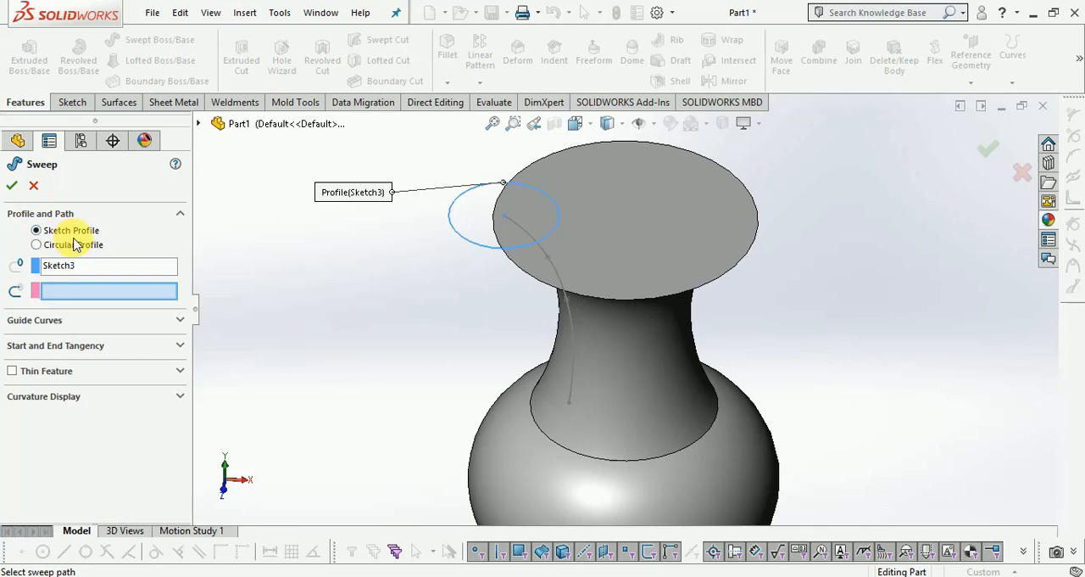
{"action": "left_click", "coordinate": [72, 266]}
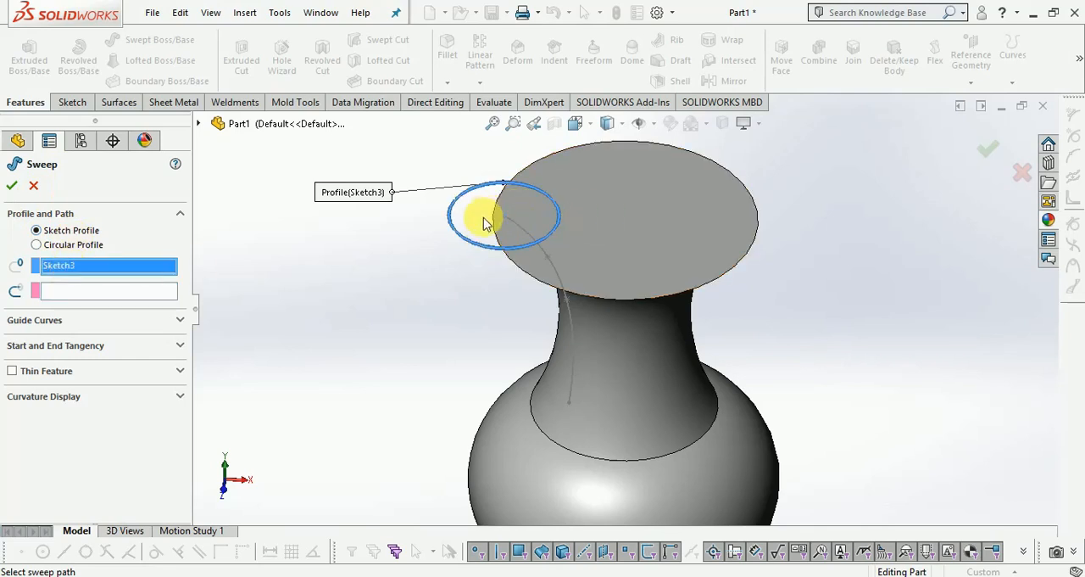
{"action": "scroll", "coordinate": [491, 212], "scroll_direction": "down", "scroll_amount": 1}
{"action": "scroll", "coordinate": [492, 212], "scroll_direction": "down", "scroll_amount": 1}
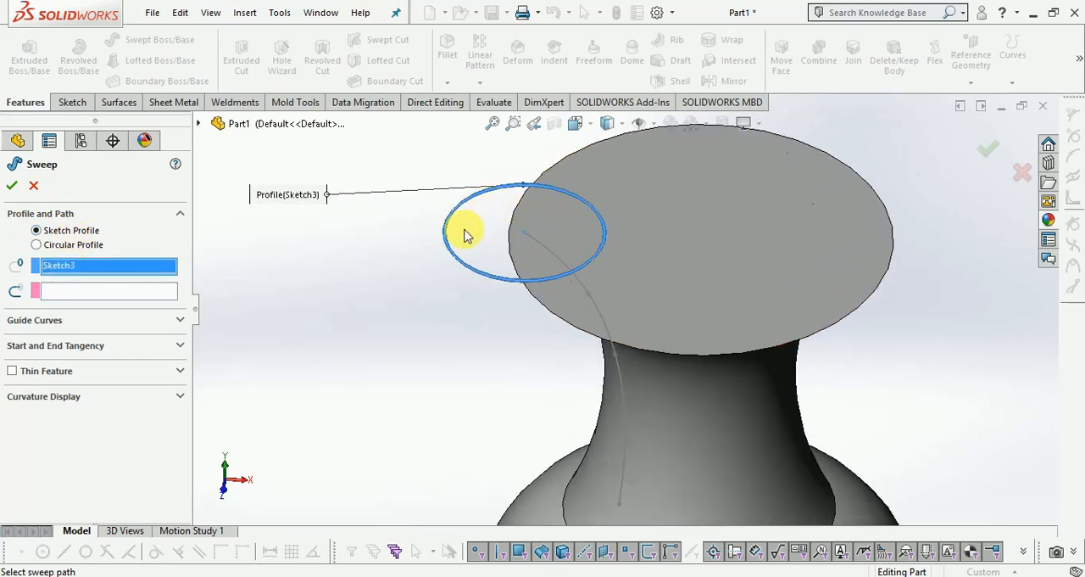
{"action": "scroll", "coordinate": [344, 246], "scroll_direction": "up", "scroll_amount": 1}
{"action": "scroll", "coordinate": [882, 214], "scroll_direction": "down", "scroll_amount": 1}
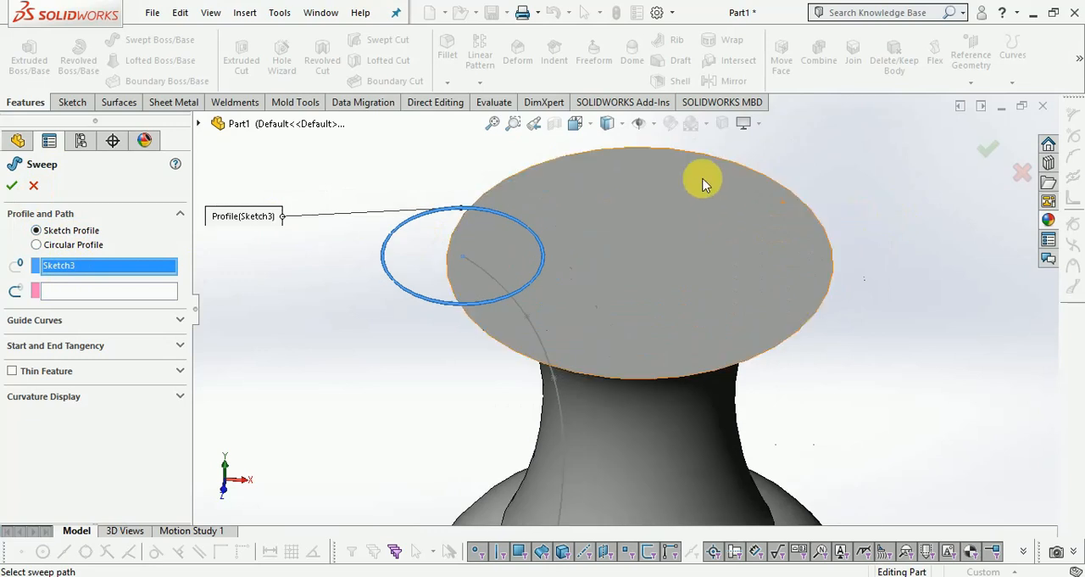
{"action": "scroll", "coordinate": [695, 195], "scroll_direction": "up", "scroll_amount": 1}
{"action": "scroll", "coordinate": [577, 335], "scroll_direction": "down", "scroll_amount": 1}
{"action": "scroll", "coordinate": [771, 339], "scroll_direction": "down", "scroll_amount": 1}
{"action": "scroll", "coordinate": [289, 282], "scroll_direction": "up", "scroll_amount": 1}
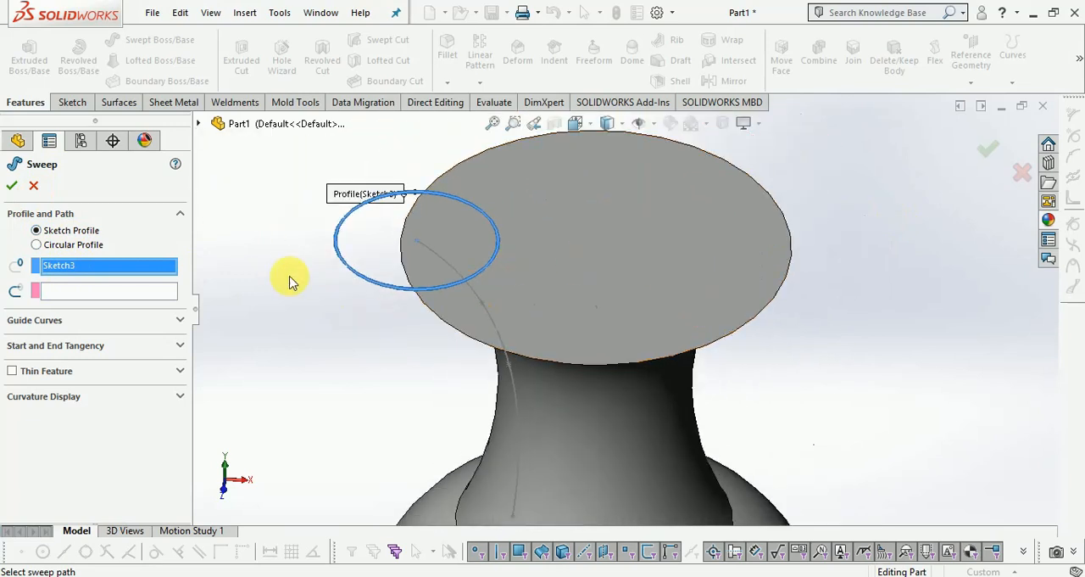
{"action": "left_click", "coordinate": [139, 294]}
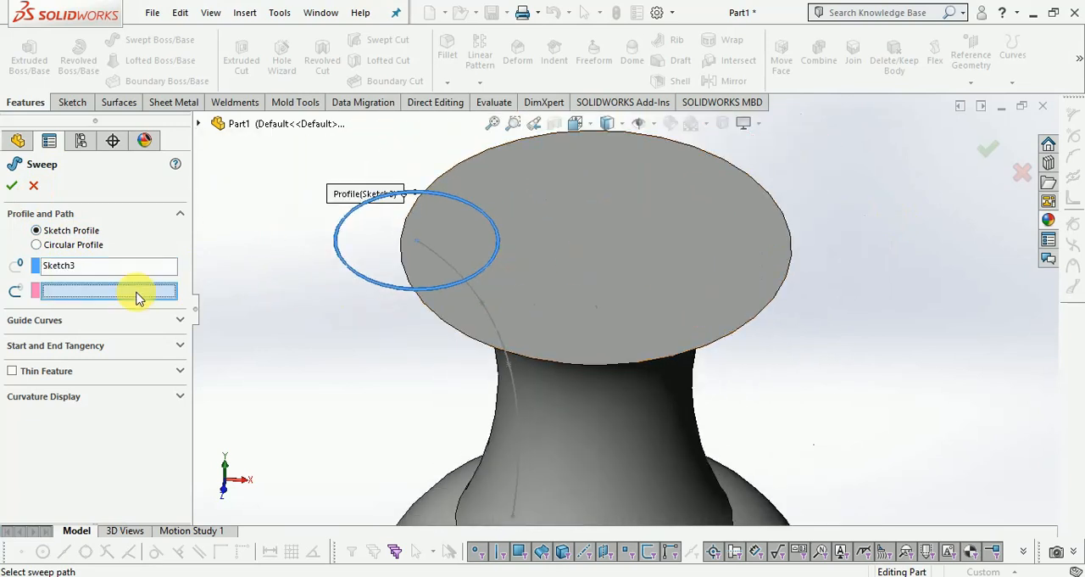
{"action": "left_click", "coordinate": [492, 314]}
{"action": "scroll", "coordinate": [670, 279], "scroll_direction": "up", "scroll_amount": 1}
{"action": "scroll", "coordinate": [683, 348], "scroll_direction": "down", "scroll_amount": 1}
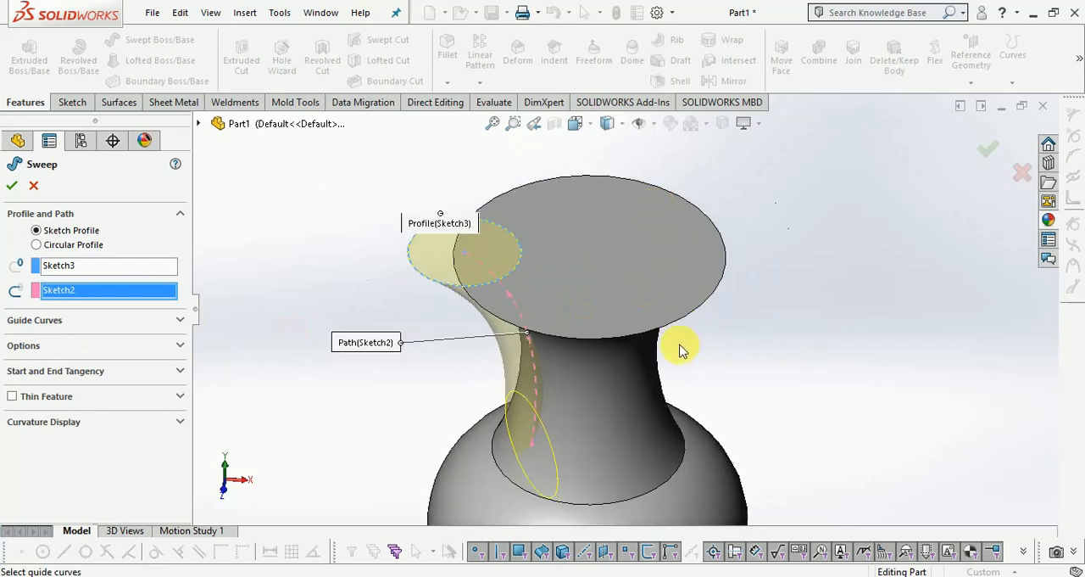
{"action": "middle_click_drag", "start_coordinate": [719, 346], "coordinate": [772, 294]}
{"action": "scroll", "coordinate": [498, 417], "scroll_direction": "down", "scroll_amount": 3}
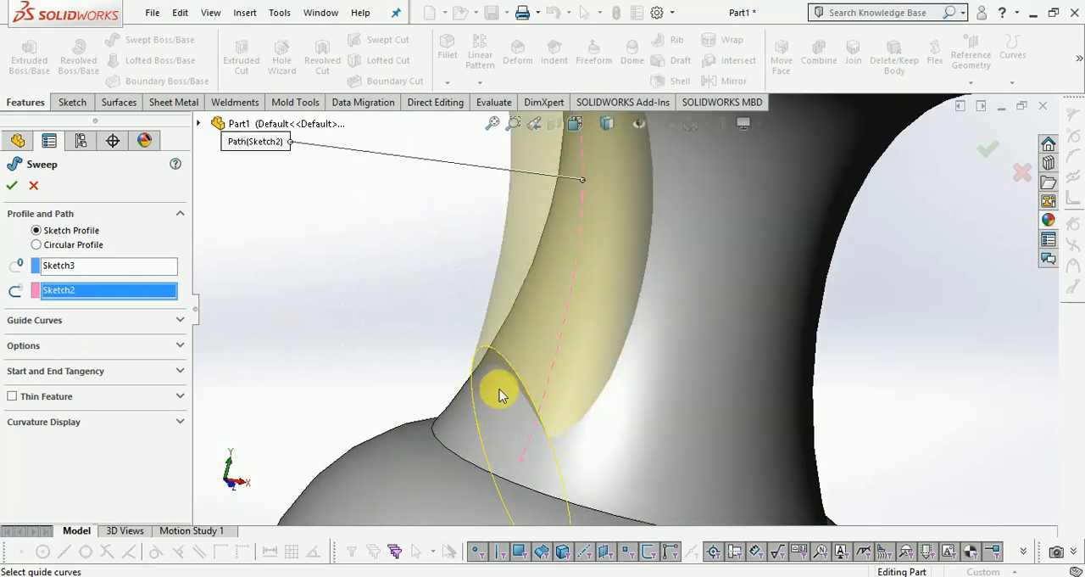
{"action": "scroll", "coordinate": [500, 394], "scroll_direction": "down", "scroll_amount": 4}
{"action": "scroll", "coordinate": [534, 254], "scroll_direction": "up", "scroll_amount": 5}
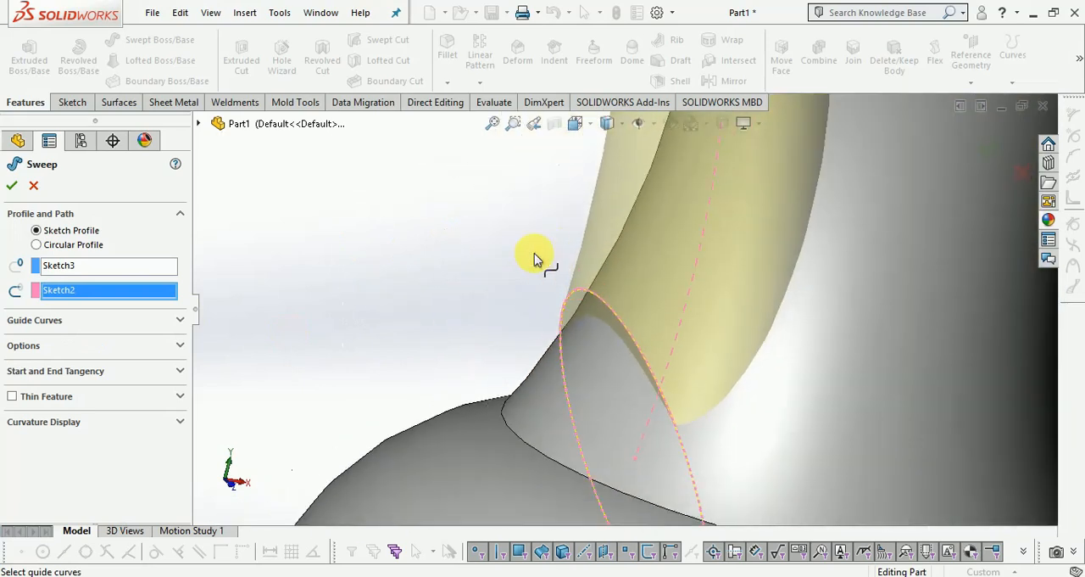
{"action": "scroll", "coordinate": [539, 334], "scroll_direction": "up", "scroll_amount": 4}
{"action": "scroll", "coordinate": [708, 307], "scroll_direction": "down", "scroll_amount": 2}
{"action": "scroll", "coordinate": [711, 308], "scroll_direction": "up", "scroll_amount": 3}
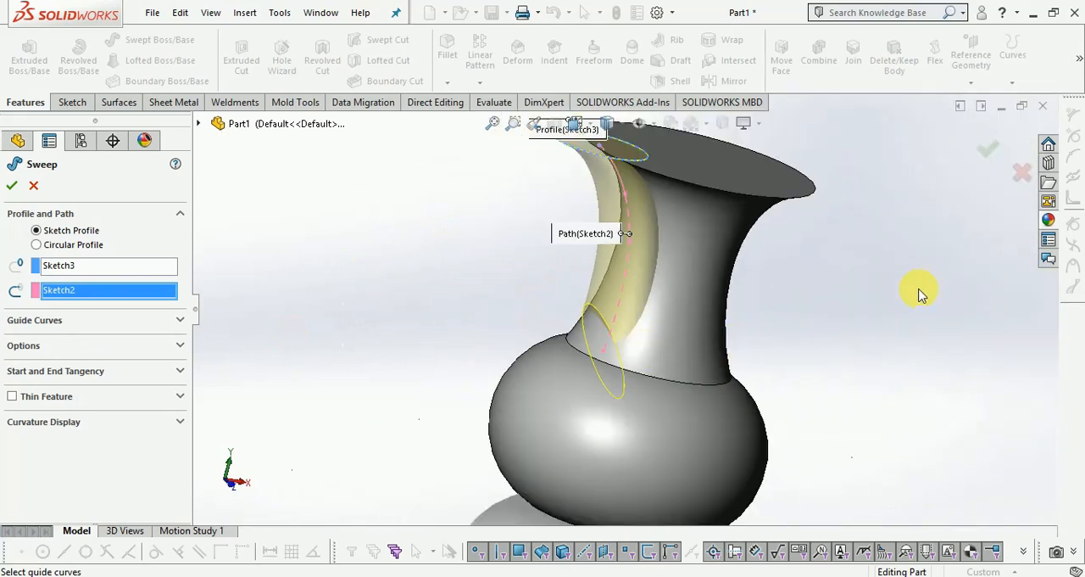
{"action": "middle_click_drag", "start_coordinate": [859, 292], "coordinate": [845, 290]}
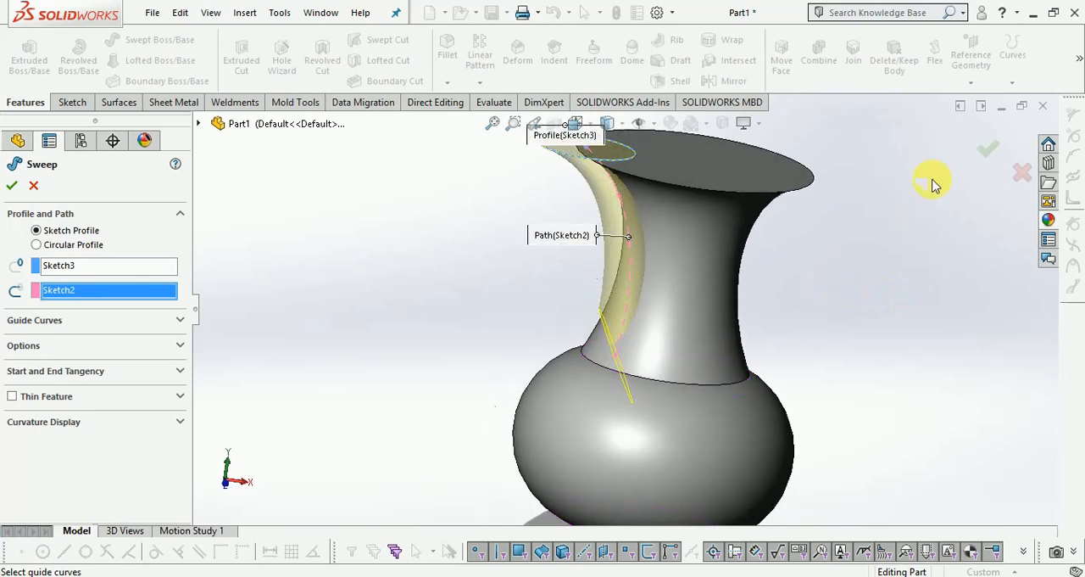
{"action": "left_click", "coordinate": [1022, 172]}
Edit the spline path sketch, set its lower endpoint's horizontal distance from the origin to 22 mm, and exit the sketch.
{"action": "left_click", "coordinate": [617, 356]}
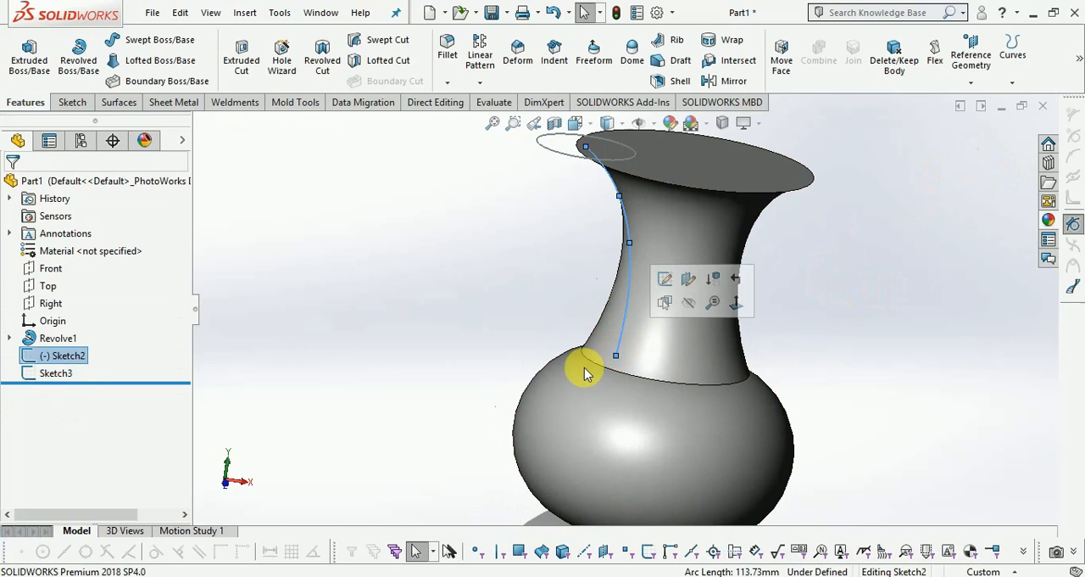
{"action": "right_click", "coordinate": [66, 358]}
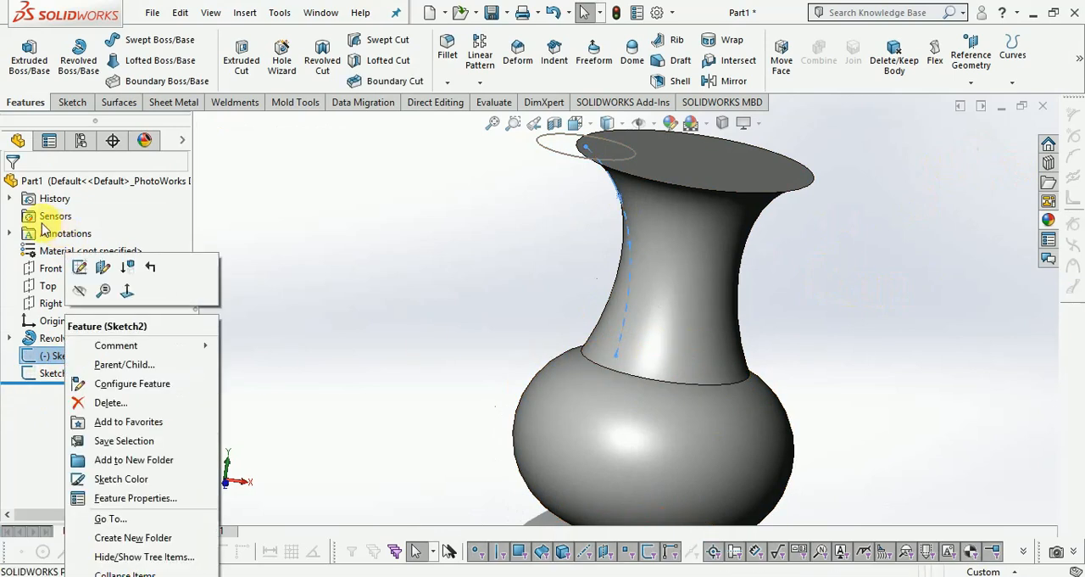
{"action": "left_click", "coordinate": [77, 270]}
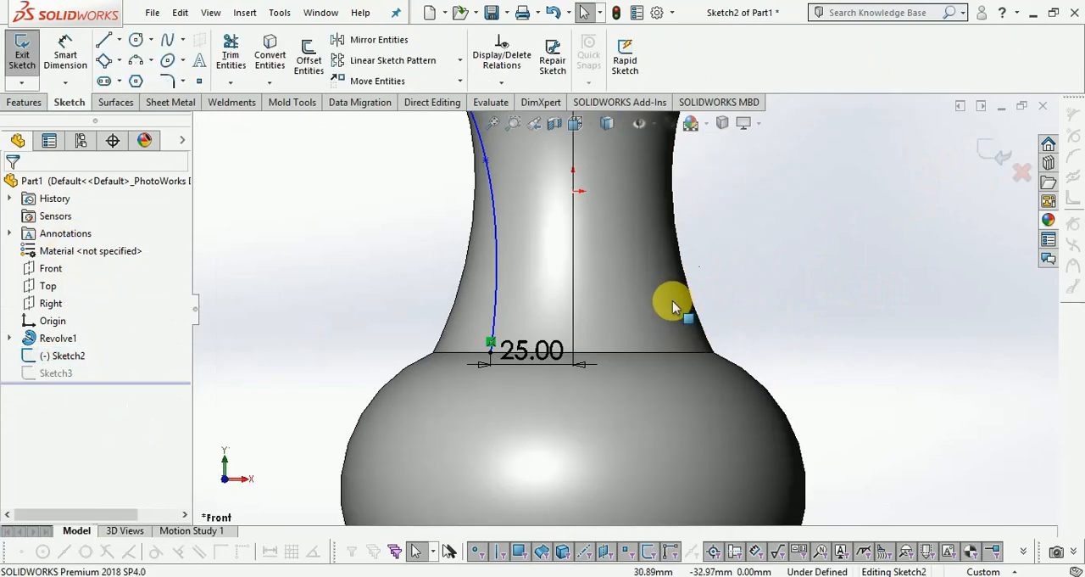
{"action": "left_click", "coordinate": [502, 366]}
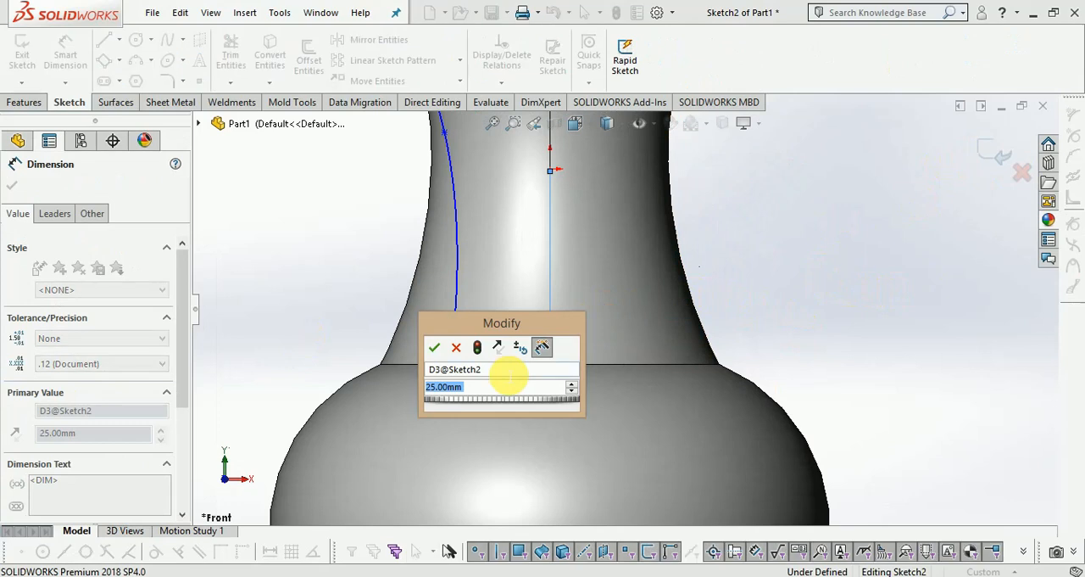
{"action": "type", "text": "22."}
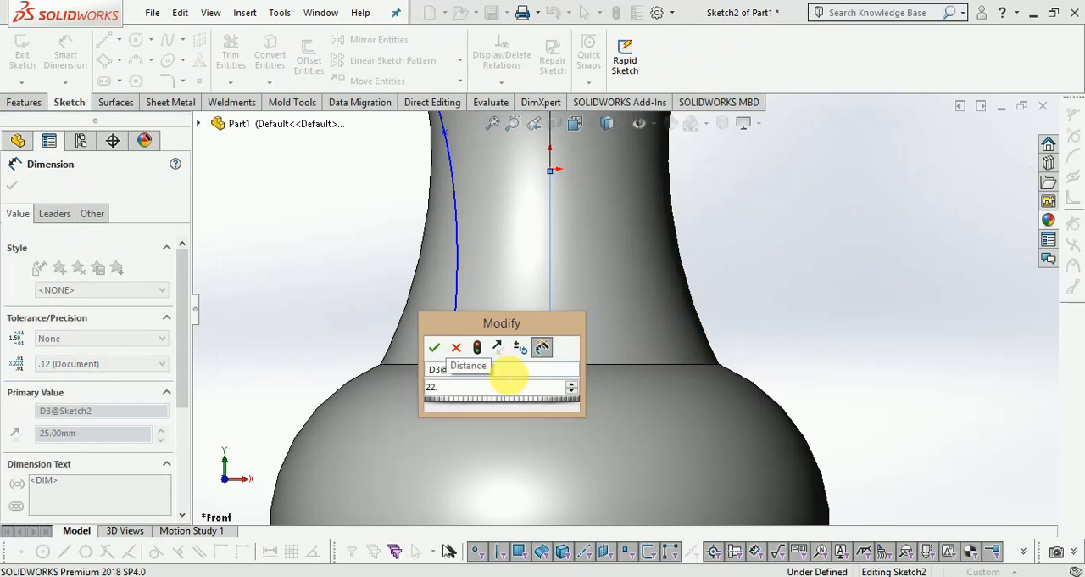
{"action": "key", "text": "Return"}
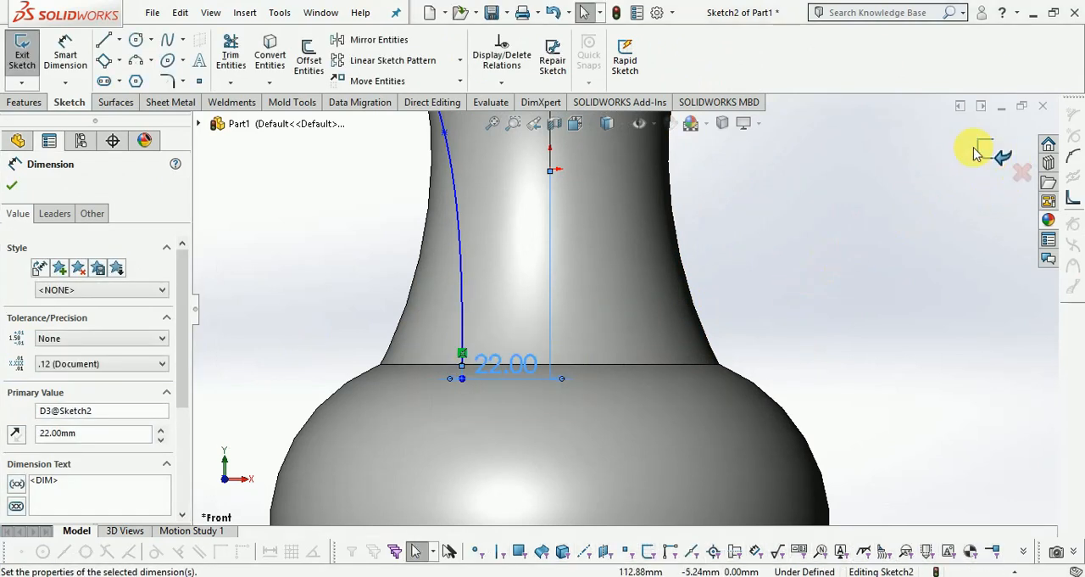
{"action": "left_click", "coordinate": [978, 153]}
Create a Swept Boss/Base spout using the circle on the top face as profile and the neck spline as path.
{"action": "scroll", "coordinate": [712, 434], "scroll_direction": "up", "scroll_amount": 5}
{"action": "scroll", "coordinate": [686, 218], "scroll_direction": "down", "scroll_amount": 3}
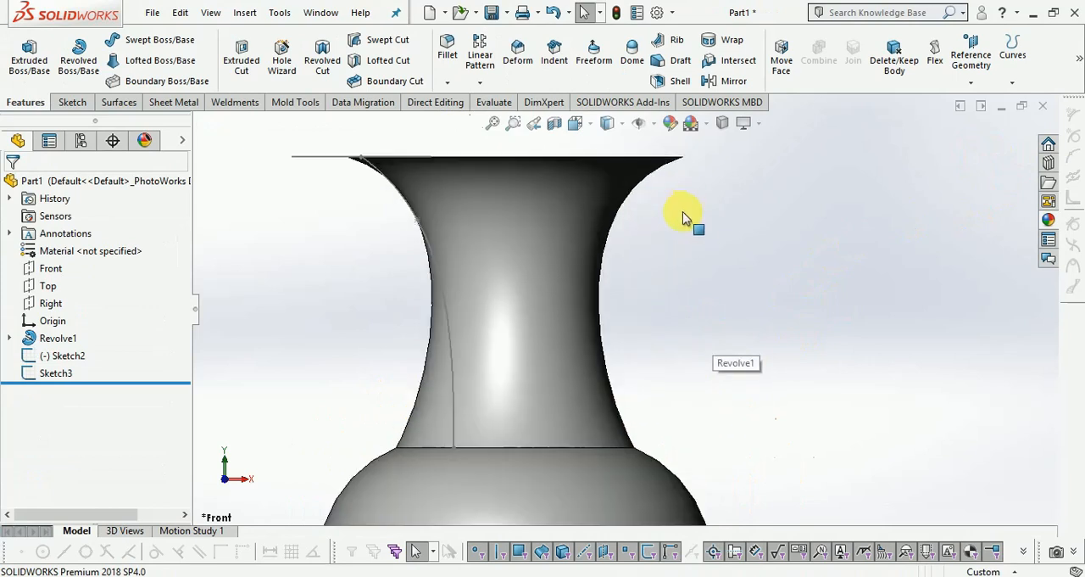
{"action": "scroll", "coordinate": [674, 284], "scroll_direction": "up", "scroll_amount": 3}
{"action": "middle_click_drag", "start_coordinate": [676, 295], "coordinate": [647, 319]}
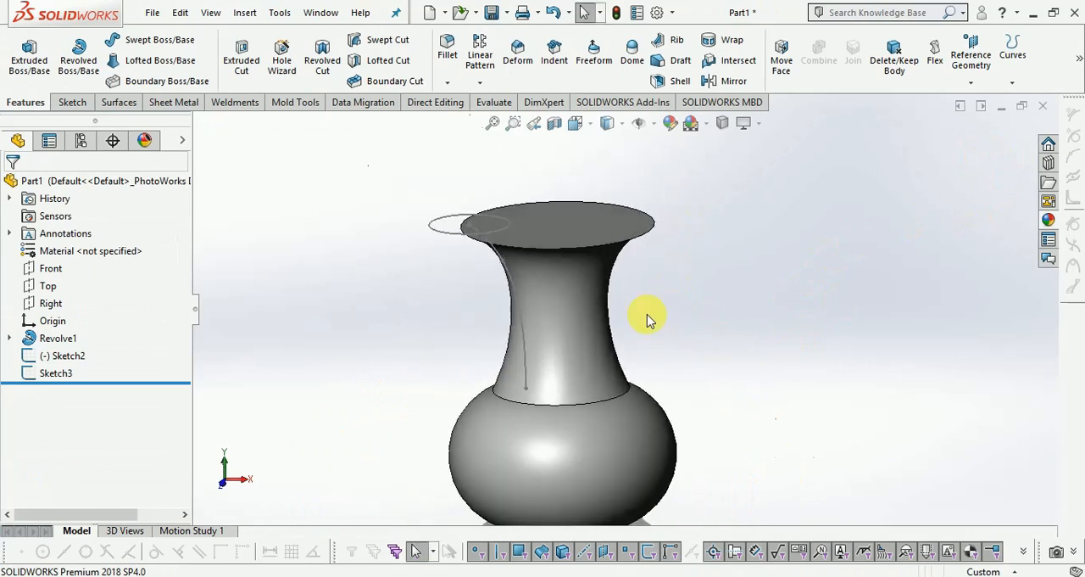
{"action": "left_click", "coordinate": [157, 40]}
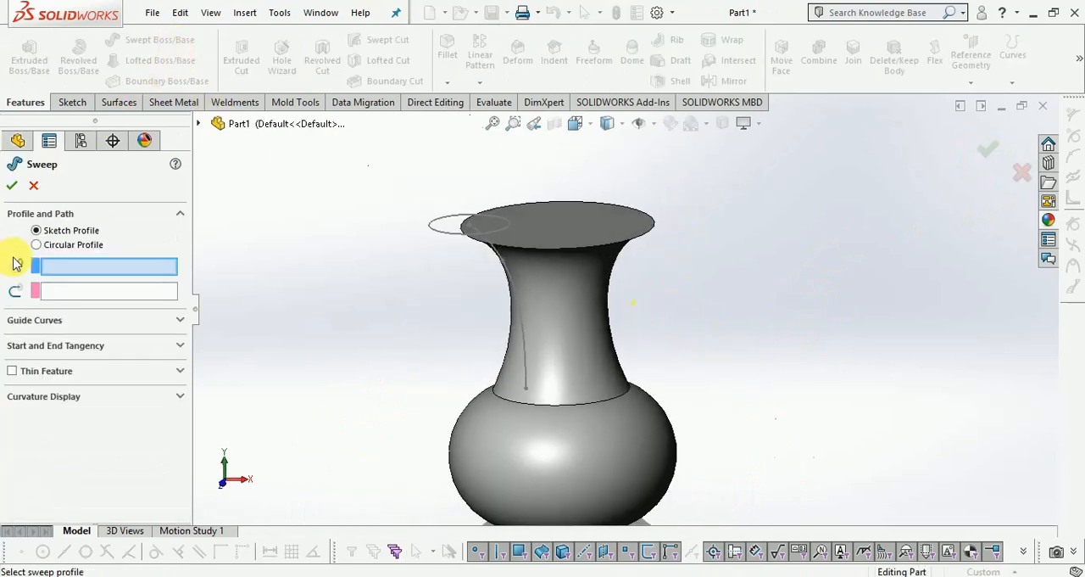
{"action": "left_click", "coordinate": [447, 240]}
{"action": "scroll", "coordinate": [497, 285], "scroll_direction": "down", "scroll_amount": 3}
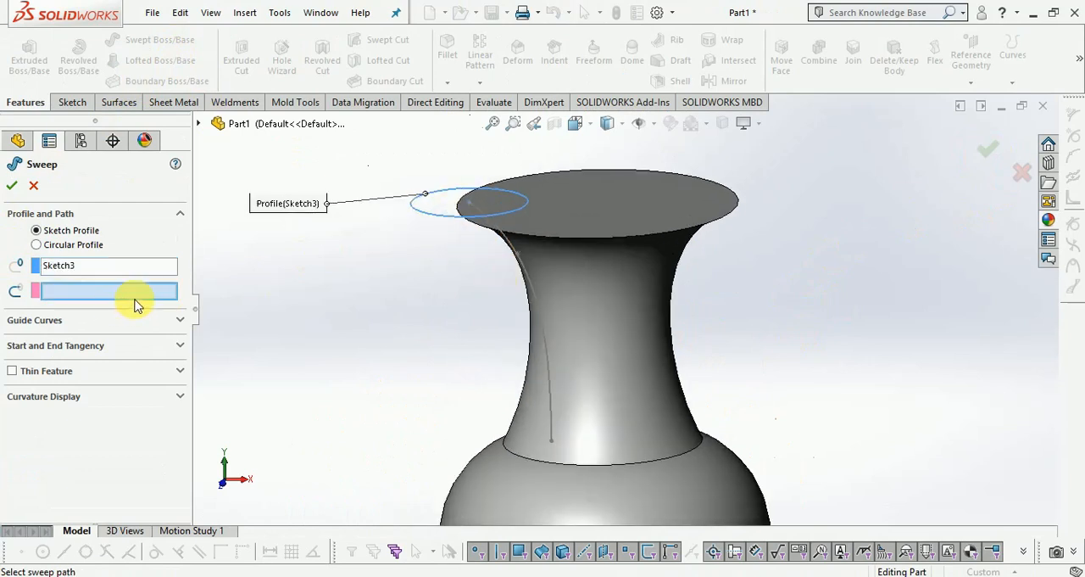
{"action": "left_click", "coordinate": [540, 322]}
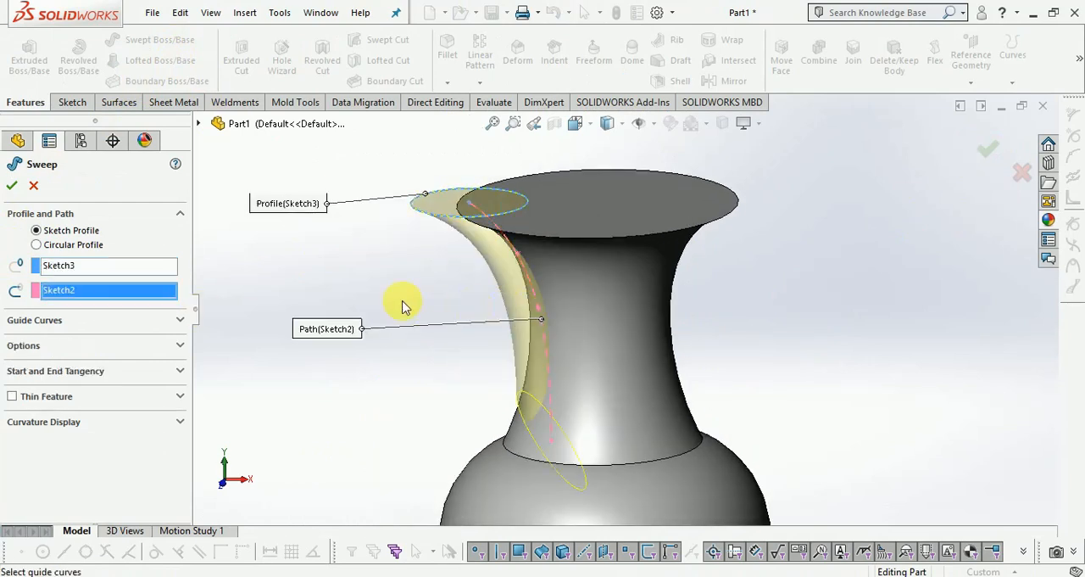
{"action": "middle_click_drag", "start_coordinate": [416, 412], "coordinate": [480, 412]}
{"action": "scroll", "coordinate": [480, 412], "scroll_direction": "down", "scroll_amount": 5}
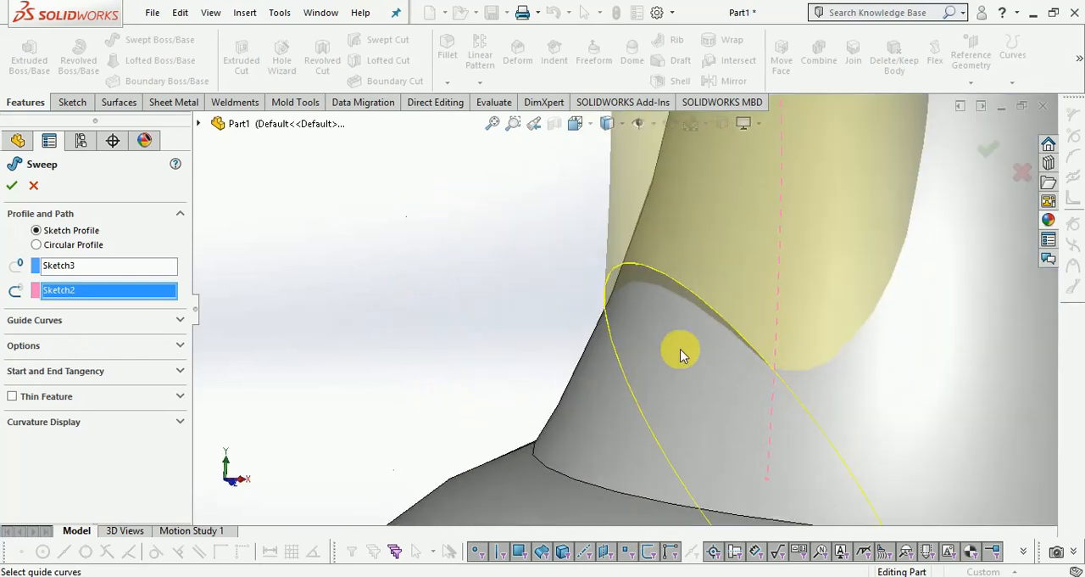
{"action": "scroll", "coordinate": [649, 329], "scroll_direction": "up", "scroll_amount": 3}
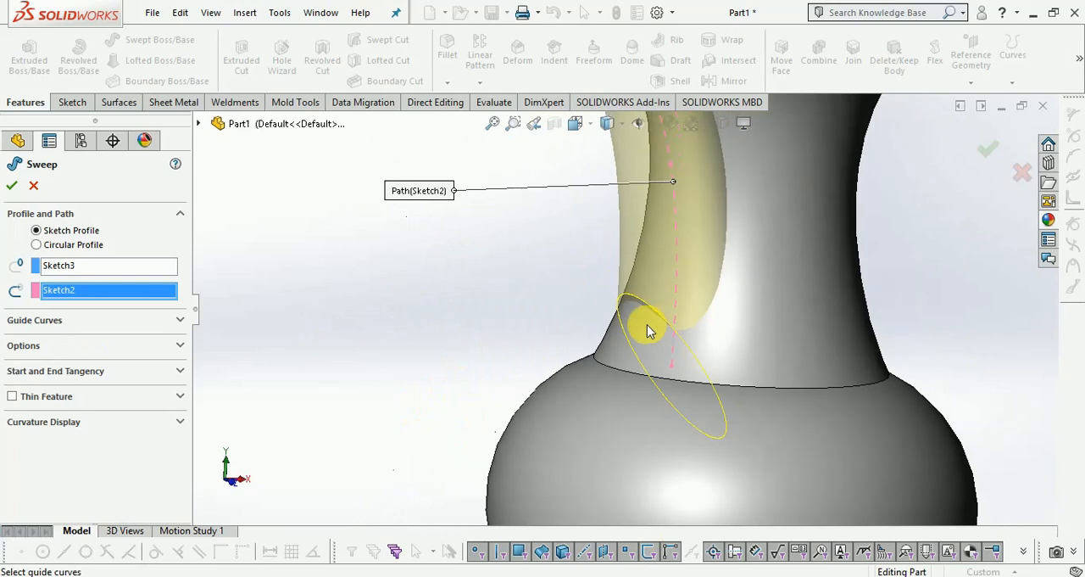
{"action": "middle_click_drag", "start_coordinate": [438, 289], "coordinate": [432, 320]}
{"action": "scroll", "coordinate": [451, 341], "scroll_direction": "up", "scroll_amount": 3}
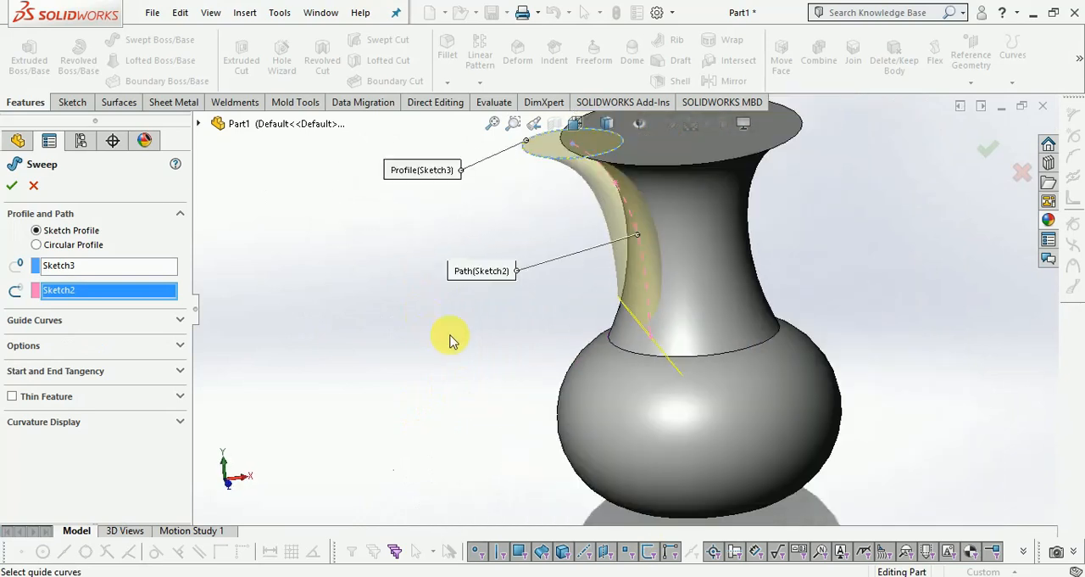
{"action": "left_click", "coordinate": [987, 150]}
Edit the spout's profile sketch and set the circle's diameter to 45 mm.
{"action": "scroll", "coordinate": [819, 250], "scroll_direction": "down", "scroll_amount": 3}
{"action": "scroll", "coordinate": [859, 158], "scroll_direction": "down", "scroll_amount": 3}
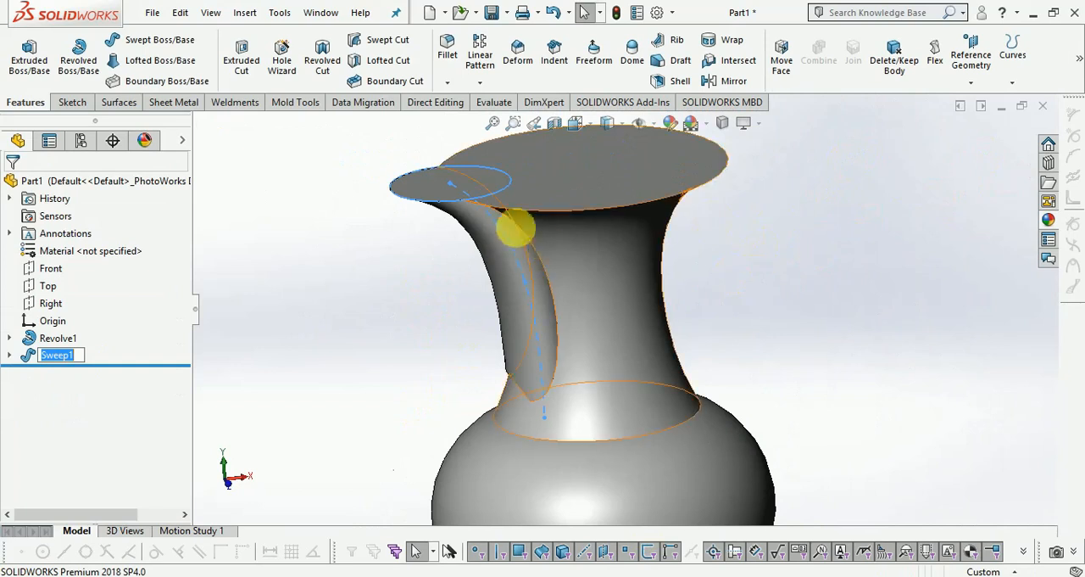
{"action": "scroll", "coordinate": [427, 245], "scroll_direction": "down", "scroll_amount": 3}
{"action": "left_click", "coordinate": [418, 245]}
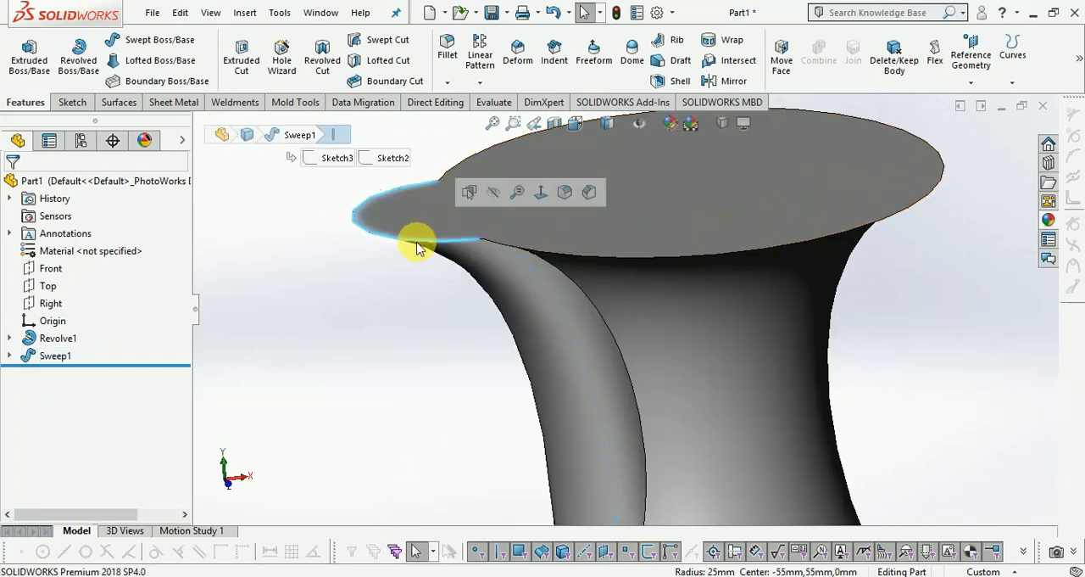
{"action": "left_click", "coordinate": [10, 355]}
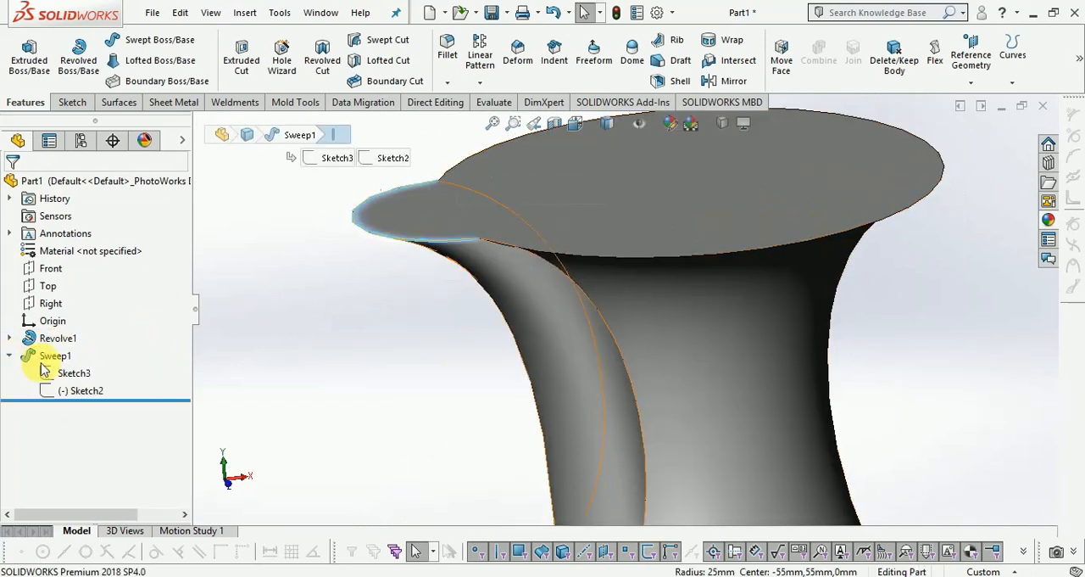
{"action": "right_click", "coordinate": [70, 374]}
{"action": "left_click", "coordinate": [84, 323]}
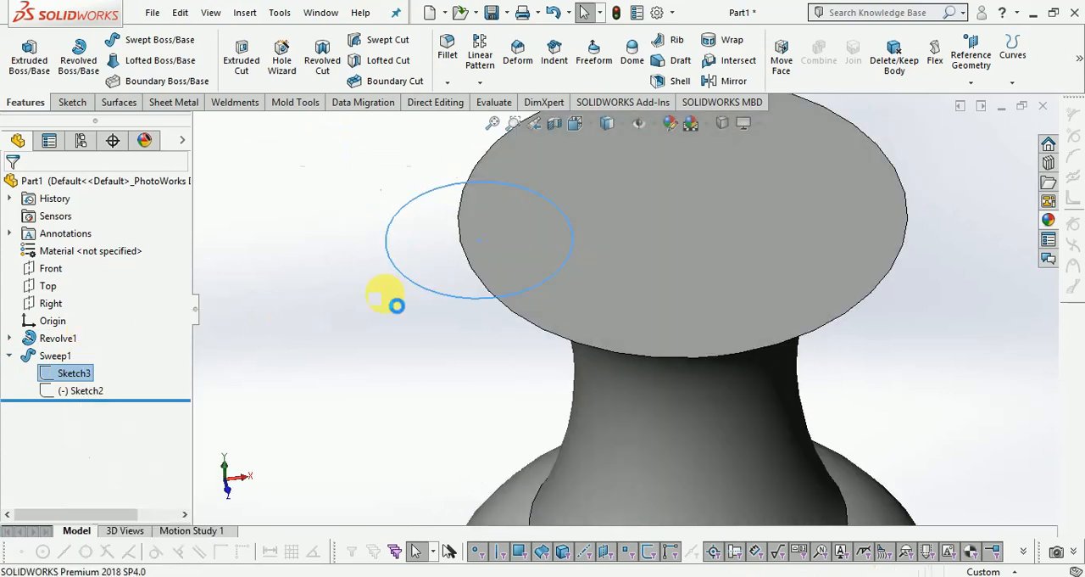
{"action": "double_click", "coordinate": [382, 289]}
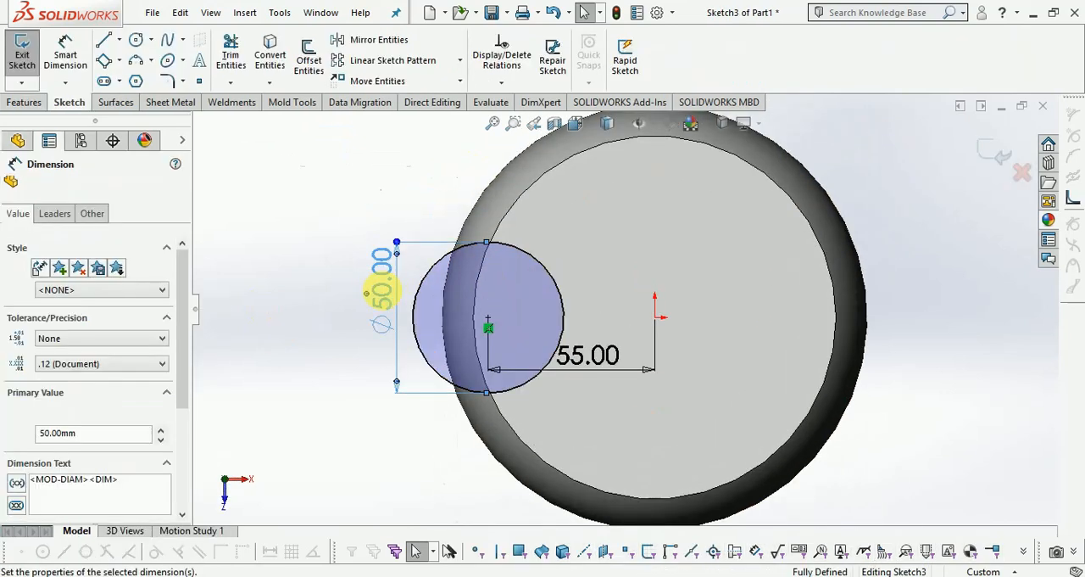
{"action": "type", "text": "45."}
{"action": "key", "text": "Return"}
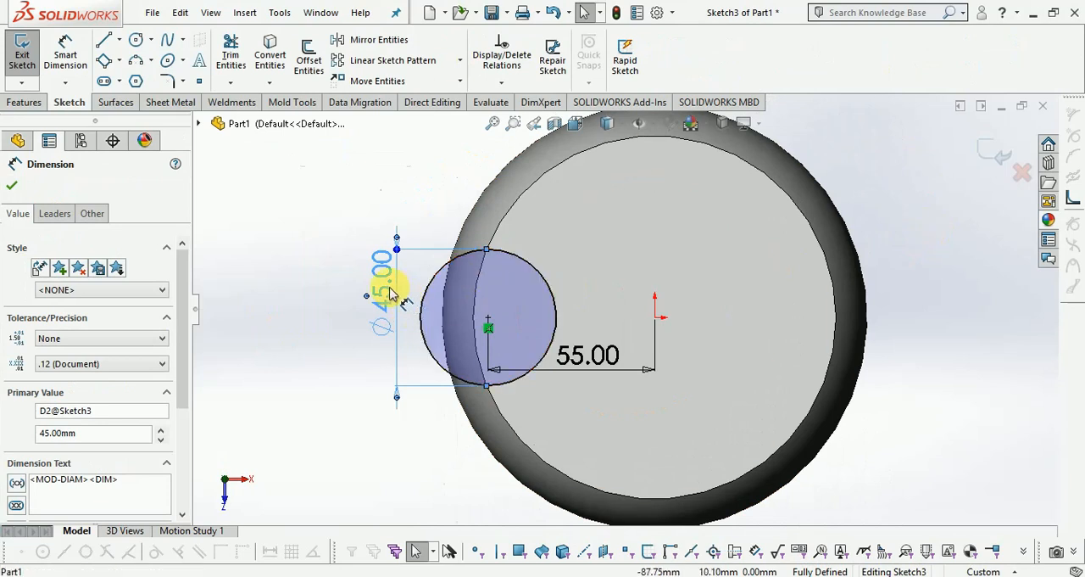
Change the profile circle's diameter to 48 mm and exit the sketch.
{"action": "double_click", "coordinate": [390, 293]}
{"action": "type", "text": "48"}
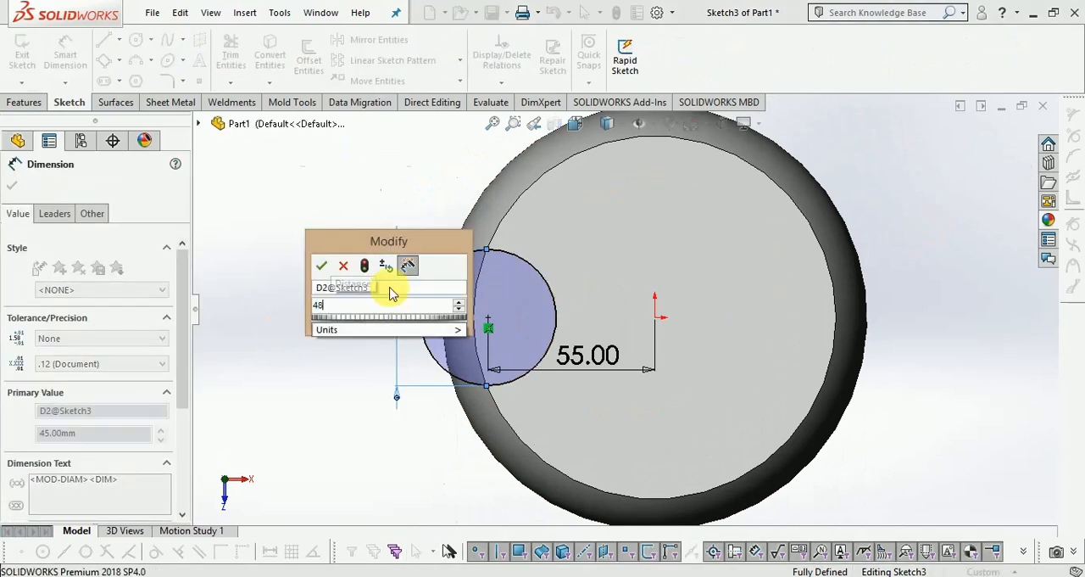
{"action": "key", "text": "Return"}
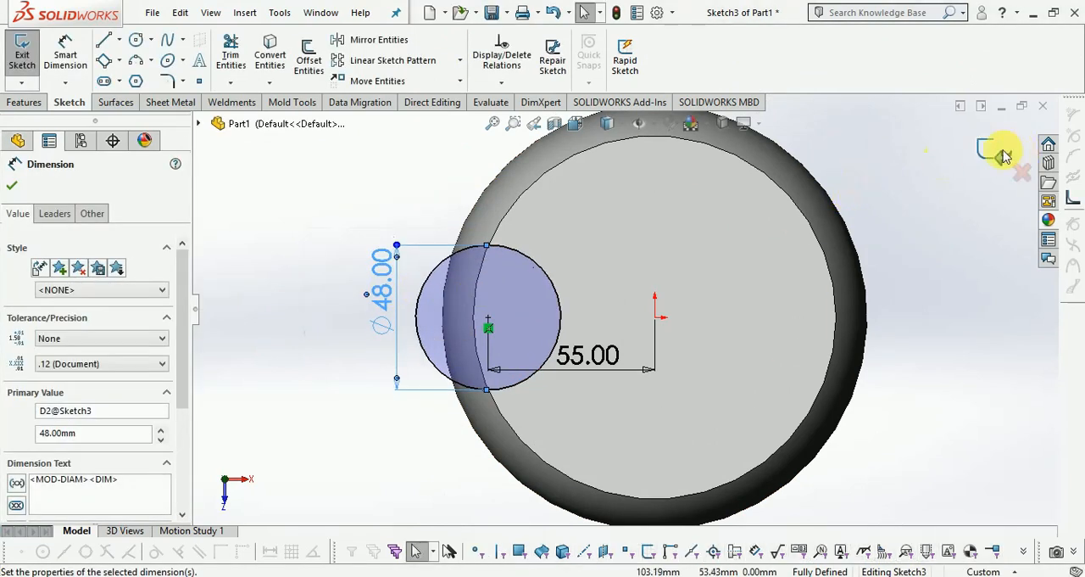
{"action": "left_click", "coordinate": [1003, 155]}
Reopen the swept spout's profile sketch, set the circle's diameter to 45 mm, and exit the sketch.
{"action": "mouse_move", "coordinate": [916, 407]}
{"action": "middle_mouse_down"}
{"action": "mouse_move", "coordinate": [911, 381]}
{"action": "mouse_move", "coordinate": [939, 259]}
{"action": "mouse_move", "coordinate": [975, 201]}
{"action": "mouse_move", "coordinate": [913, 243]}
{"action": "middle_mouse_up"}
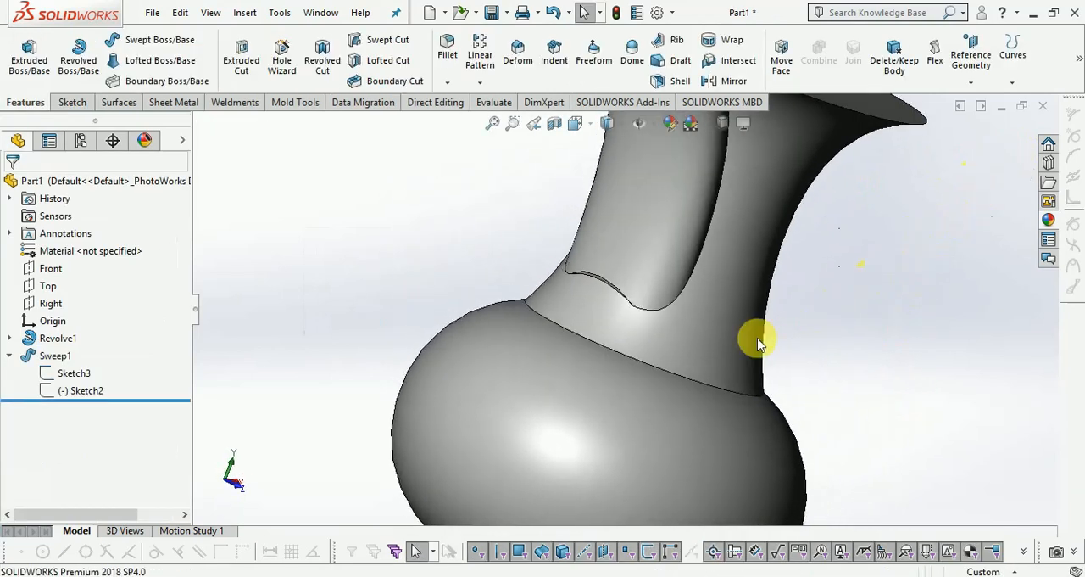
{"action": "key", "text": "f"}
{"action": "middle_click_drag", "start_coordinate": [820, 288], "coordinate": [717, 196]}
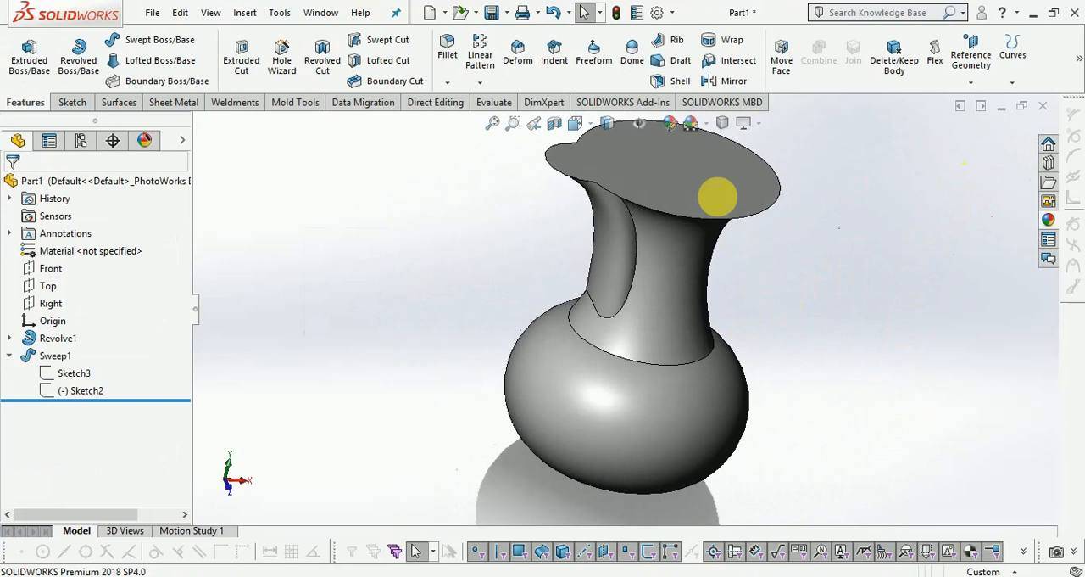
{"action": "scroll", "coordinate": [594, 167], "scroll_direction": "down", "scroll_amount": 4}
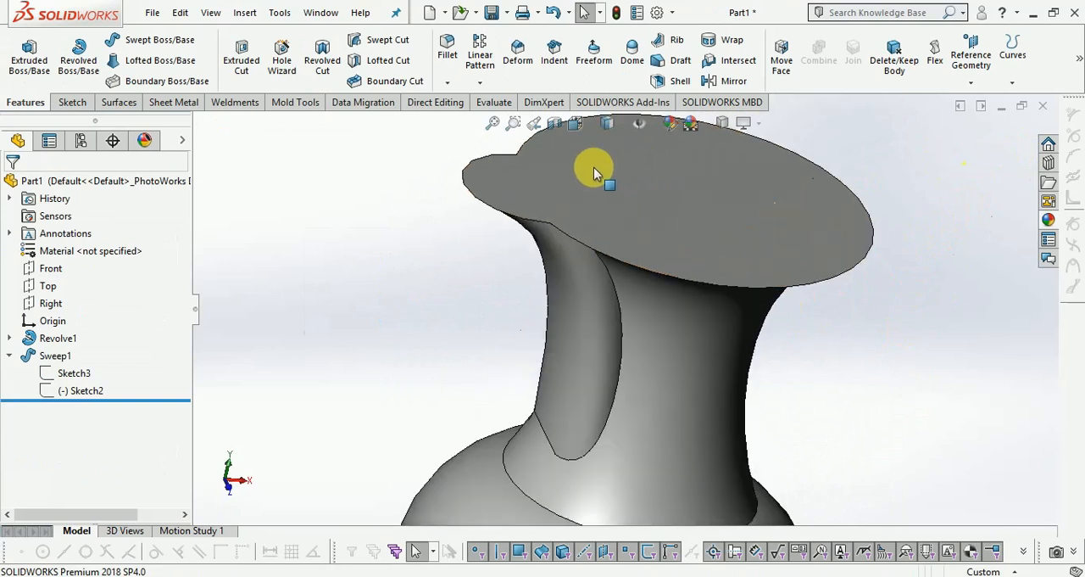
{"action": "right_click", "coordinate": [70, 381]}
{"action": "left_click", "coordinate": [85, 323]}
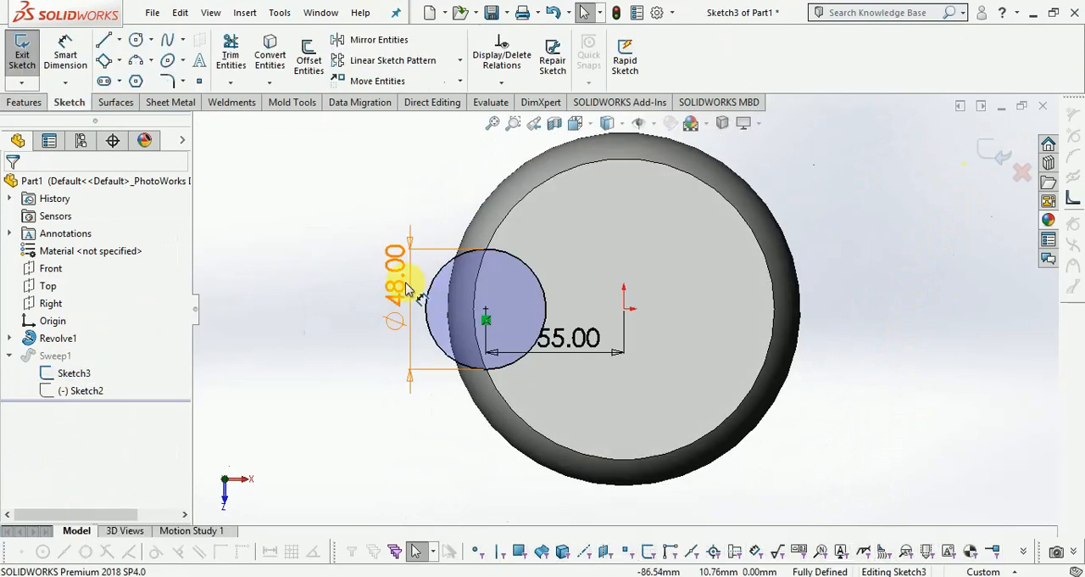
{"action": "double_click", "coordinate": [413, 288]}
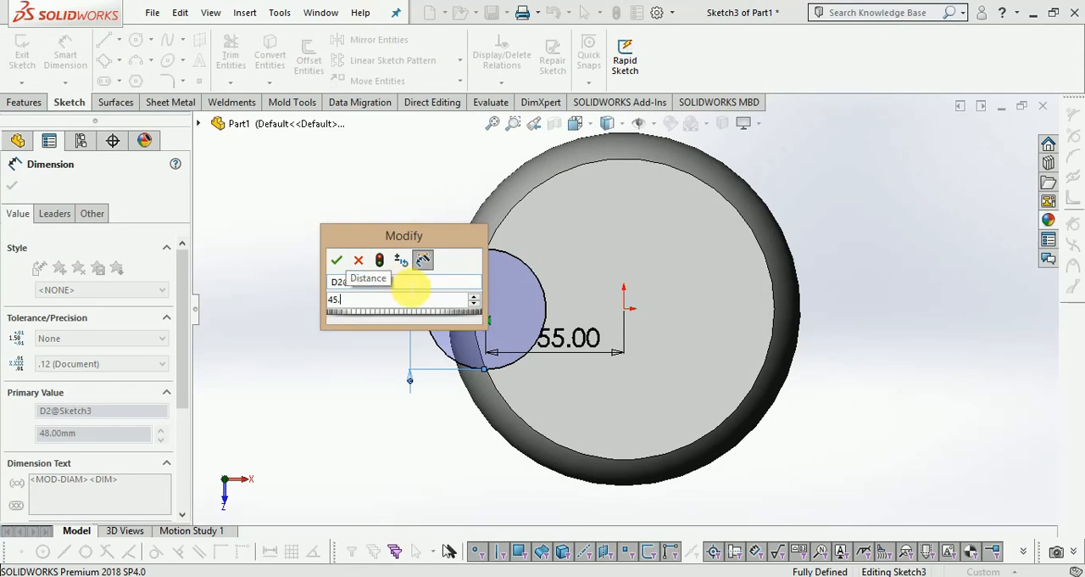
{"action": "left_click", "coordinate": [456, 289]}
{"action": "left_click", "coordinate": [986, 152]}
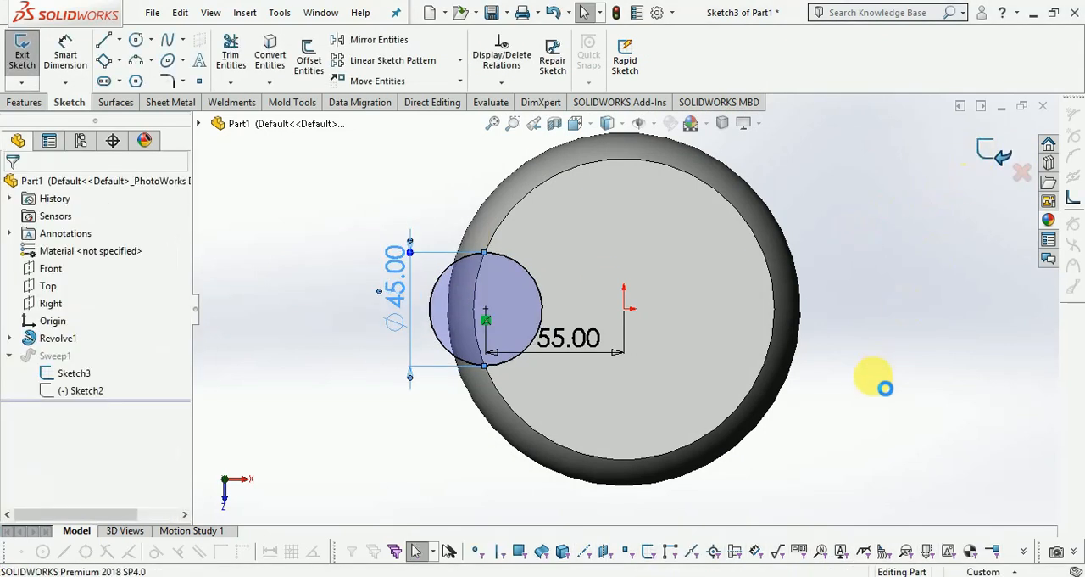
Examine where the swept spout meets the neck and the vase's top face.
{"action": "middle_click_drag", "start_coordinate": [837, 393], "coordinate": [916, 134]}
{"action": "scroll", "coordinate": [670, 245], "scroll_direction": "down", "scroll_amount": 6}
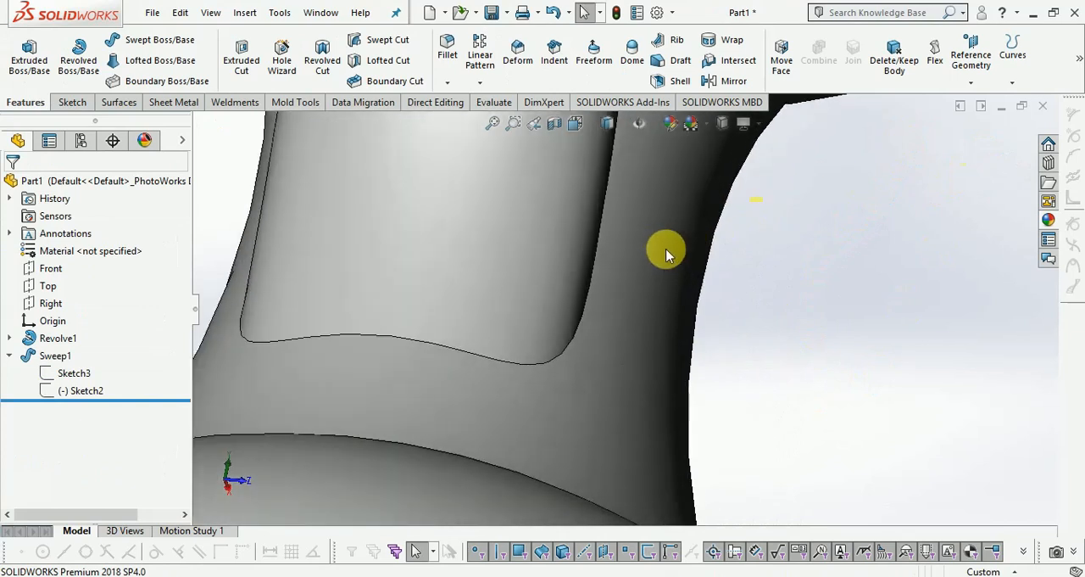
{"action": "scroll", "coordinate": [667, 252], "scroll_direction": "up", "scroll_amount": 6}
{"action": "middle_click_drag", "start_coordinate": [850, 333], "coordinate": [786, 367]}
{"action": "scroll", "coordinate": [801, 358], "scroll_direction": "up", "scroll_amount": 4}
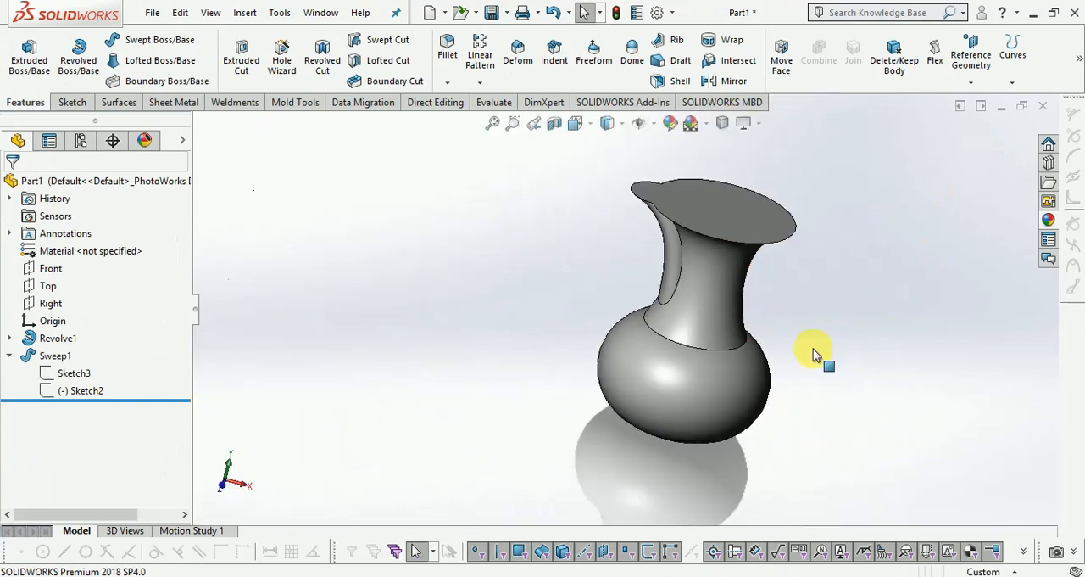
{"action": "scroll", "coordinate": [822, 198], "scroll_direction": "down", "scroll_amount": 4}
{"action": "middle_click_drag", "start_coordinate": [820, 199], "coordinate": [710, 279]}
{"action": "scroll", "coordinate": [665, 346], "scroll_direction": "up", "scroll_amount": 1}
{"action": "scroll", "coordinate": [649, 363], "scroll_direction": "down", "scroll_amount": 2}
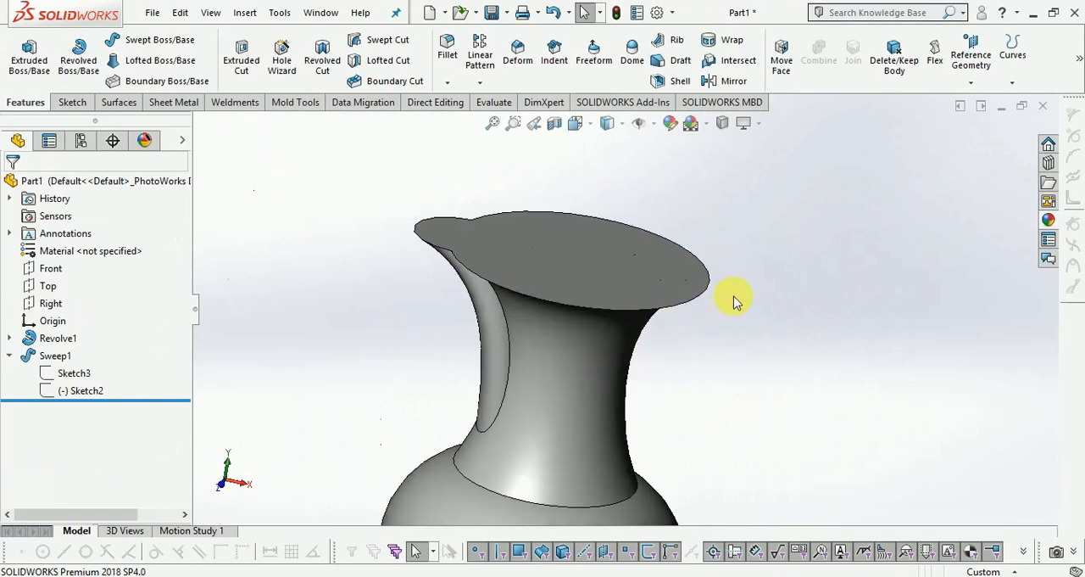
Start a Circular Pattern and select the swept spout as the feature to pattern.
{"action": "left_click", "coordinate": [481, 85]}
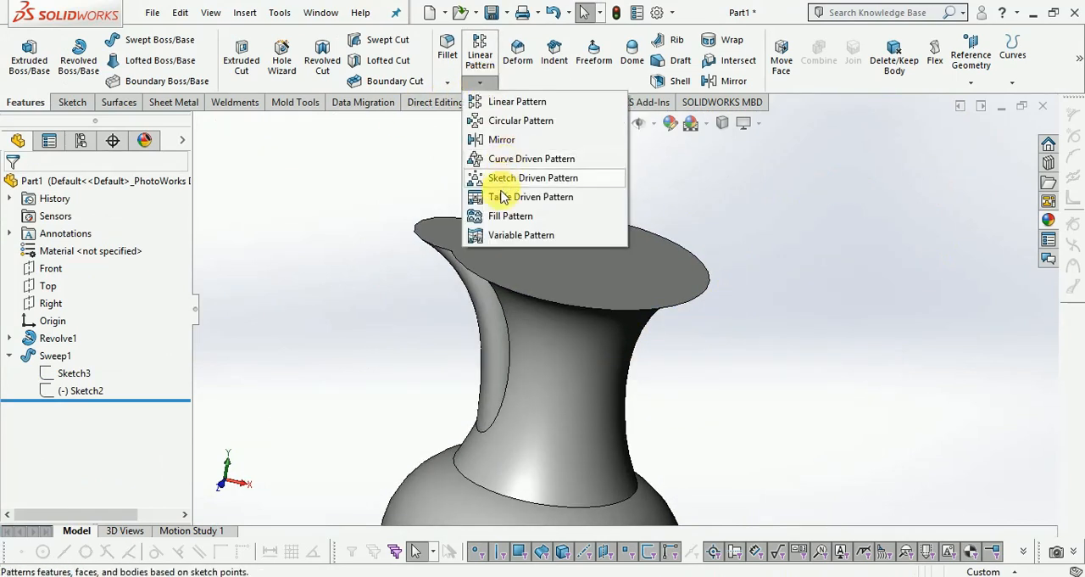
{"action": "left_click", "coordinate": [519, 121]}
{"action": "scroll", "coordinate": [642, 235], "scroll_direction": "up", "scroll_amount": 2}
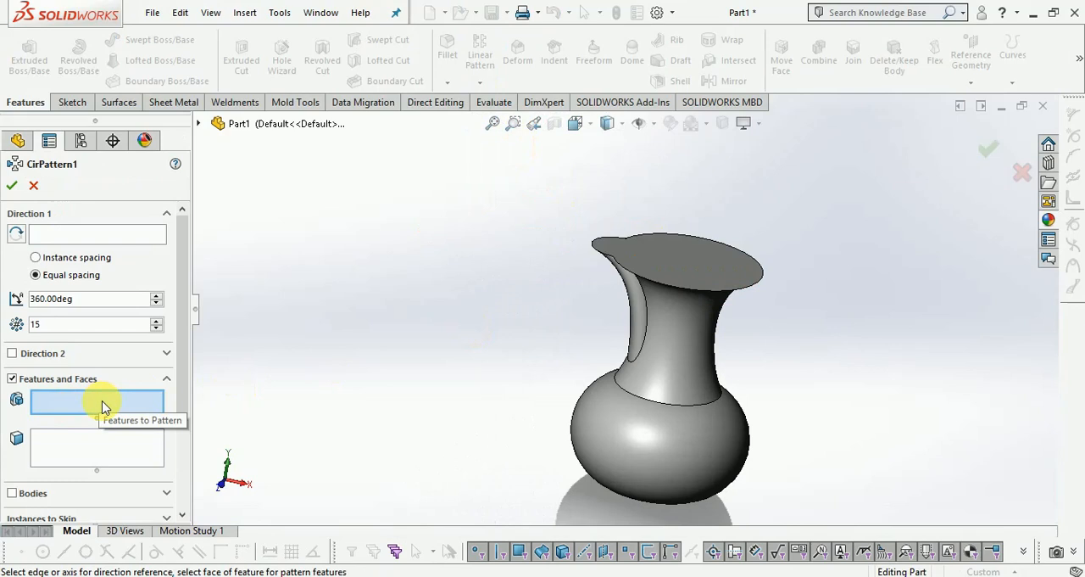
{"action": "left_click", "coordinate": [200, 124]}
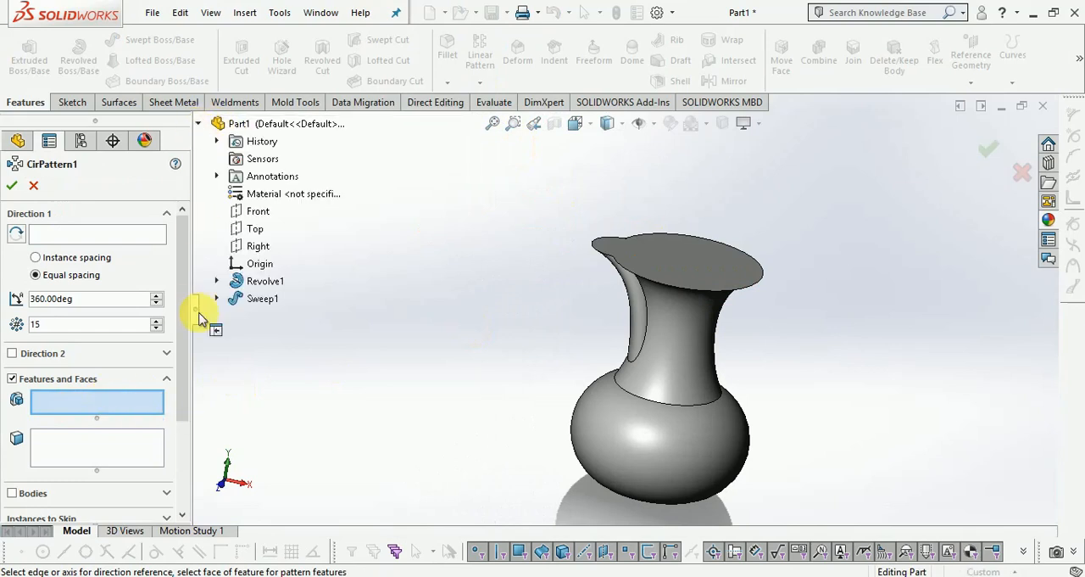
{"action": "left_click", "coordinate": [260, 301]}
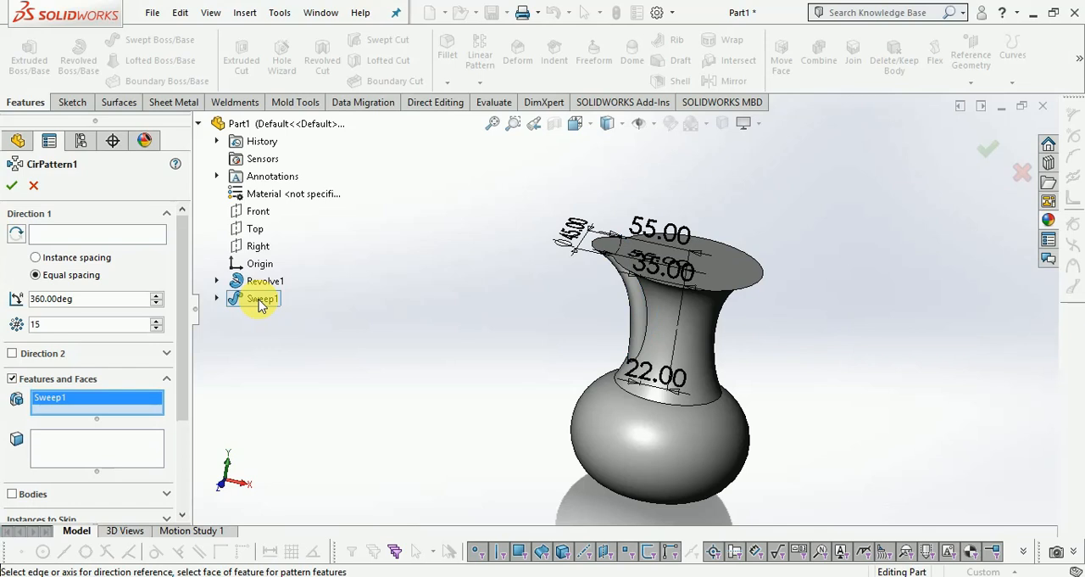
{"action": "scroll", "coordinate": [780, 284], "scroll_direction": "down", "scroll_amount": 1}
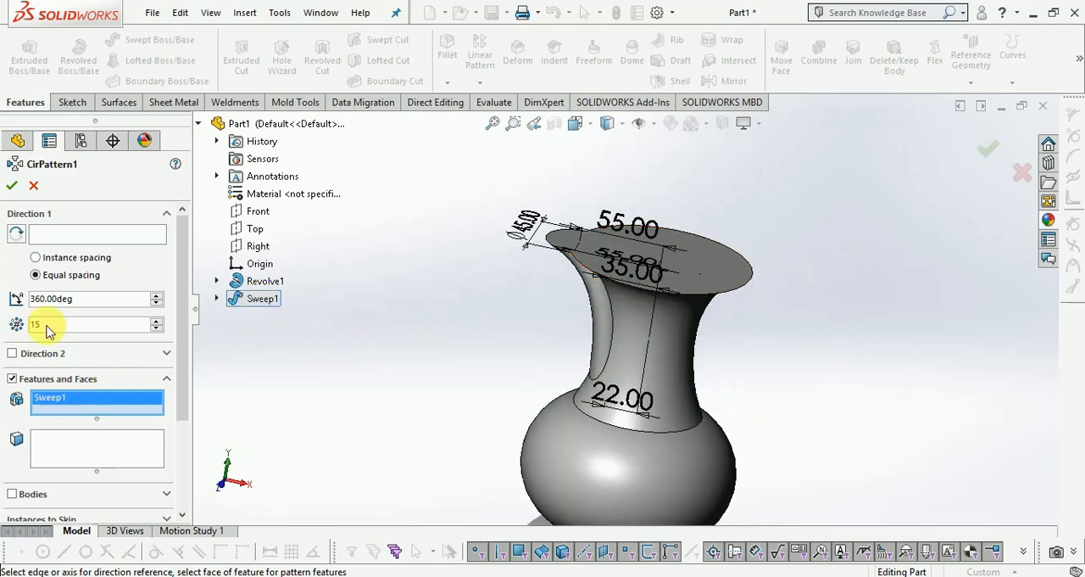
Show the revolve's sketch and use its vertical center line as the circular pattern's axis.
{"action": "left_click", "coordinate": [70, 237]}
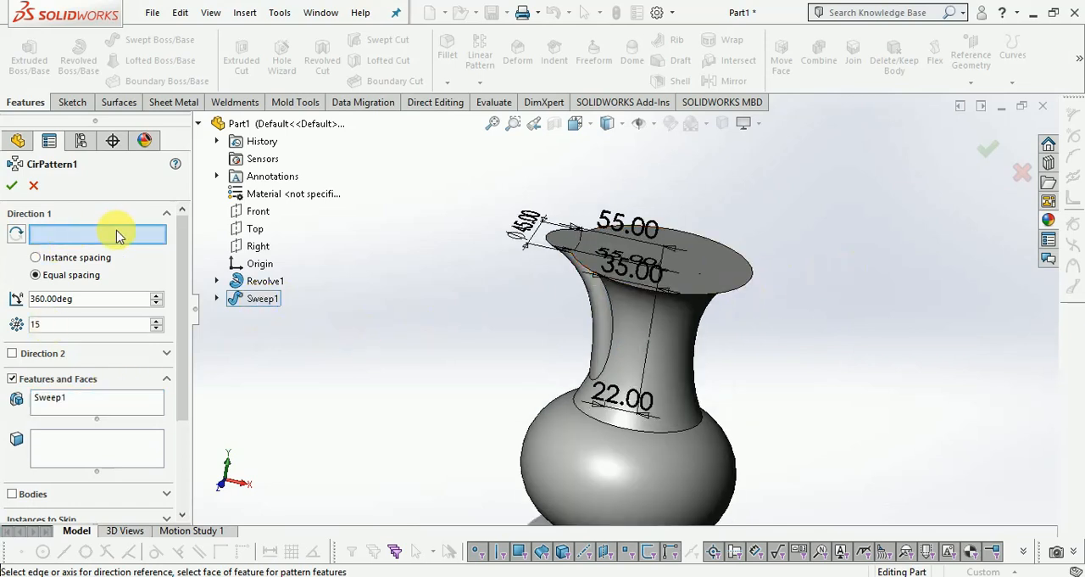
{"action": "scroll", "coordinate": [773, 351], "scroll_direction": "down", "scroll_amount": 1}
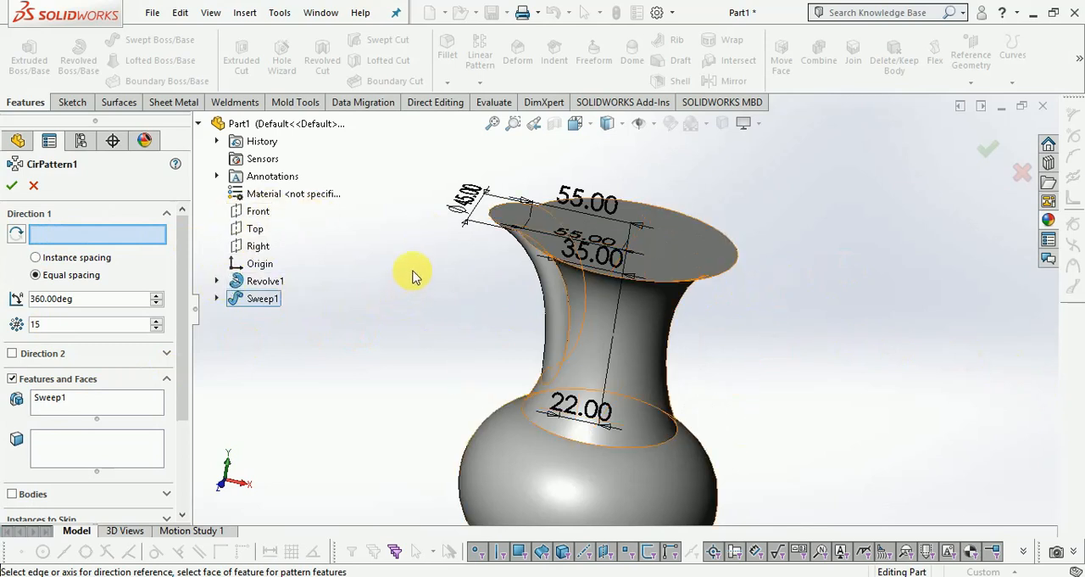
{"action": "middle_click_drag", "start_coordinate": [468, 316], "coordinate": [507, 331]}
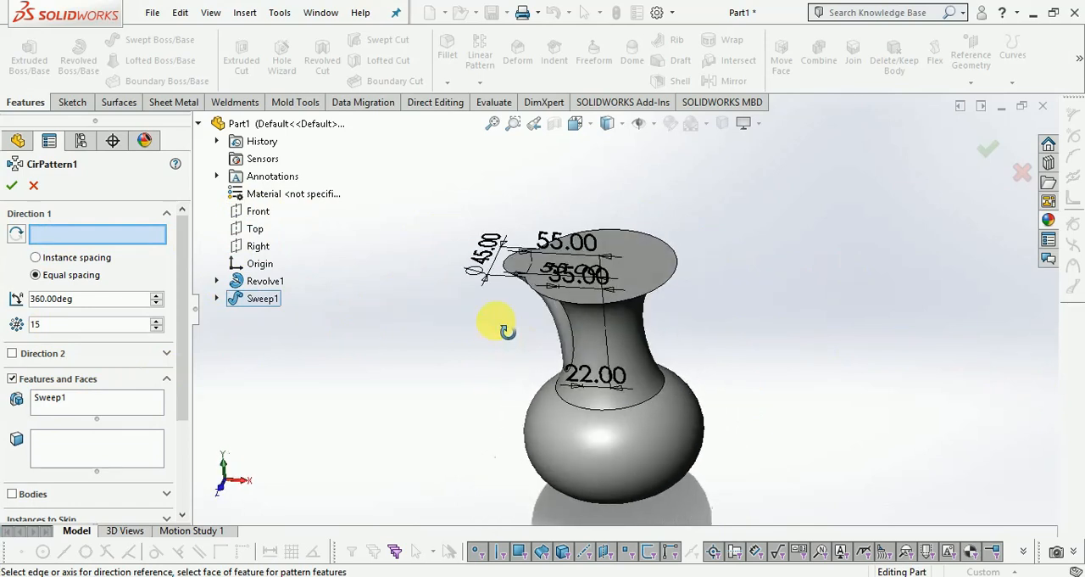
{"action": "scroll", "coordinate": [630, 331], "scroll_direction": "down", "scroll_amount": 3}
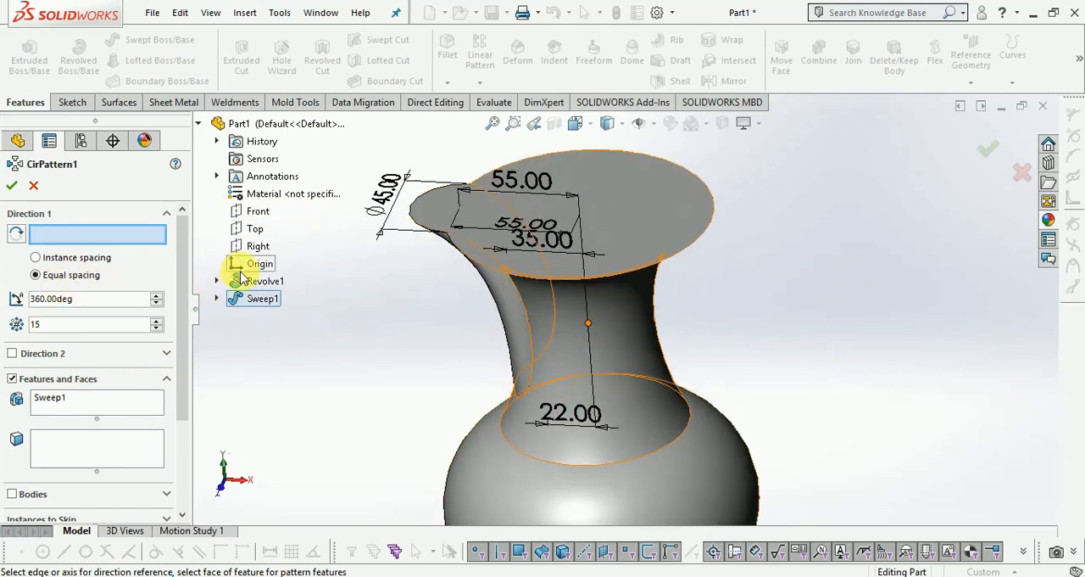
{"action": "left_click", "coordinate": [217, 280]}
{"action": "right_click", "coordinate": [283, 298]}
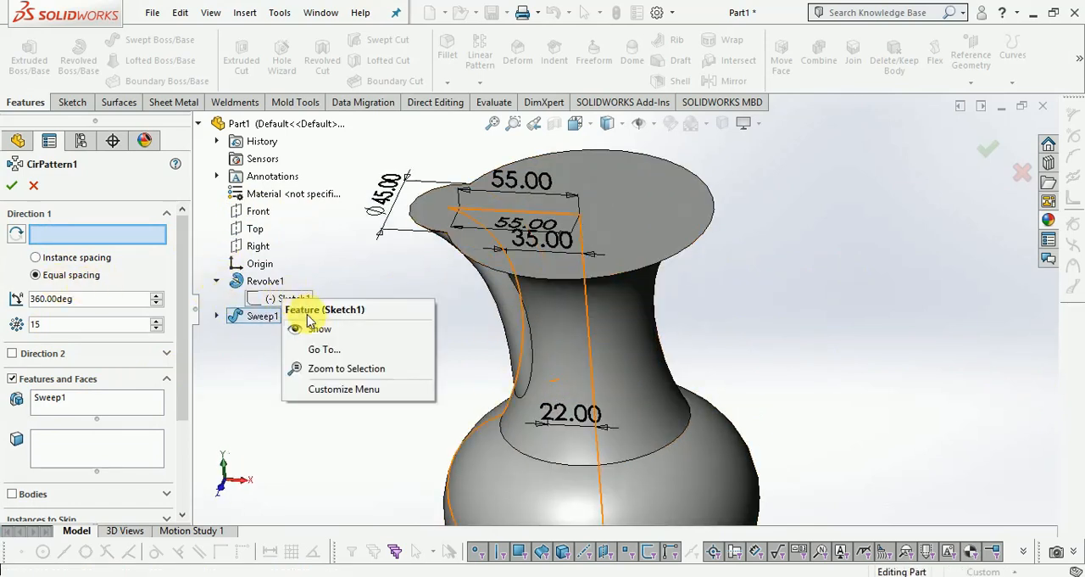
{"action": "left_click", "coordinate": [318, 331]}
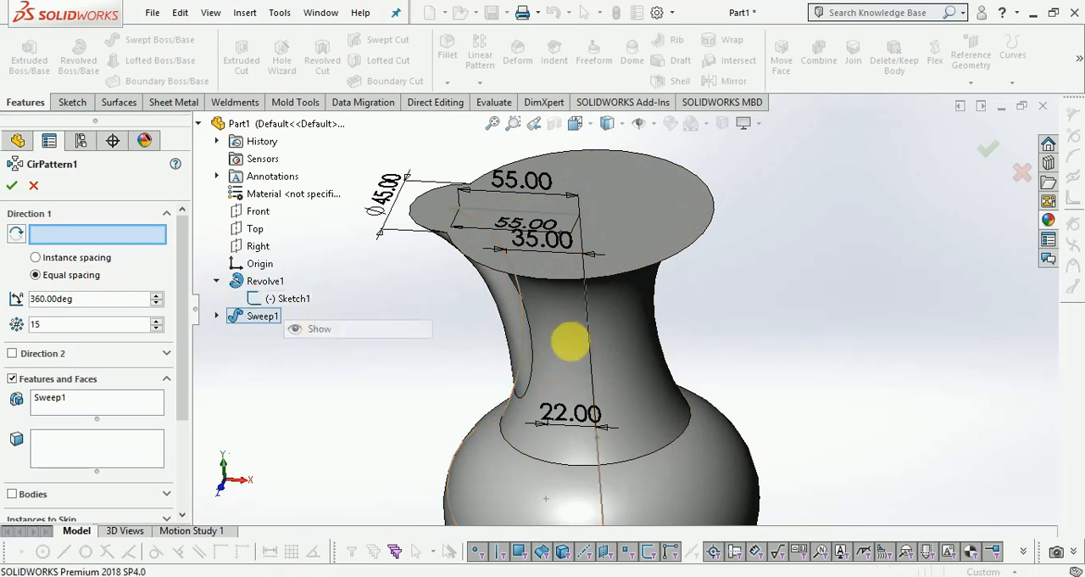
{"action": "left_click", "coordinate": [587, 336]}
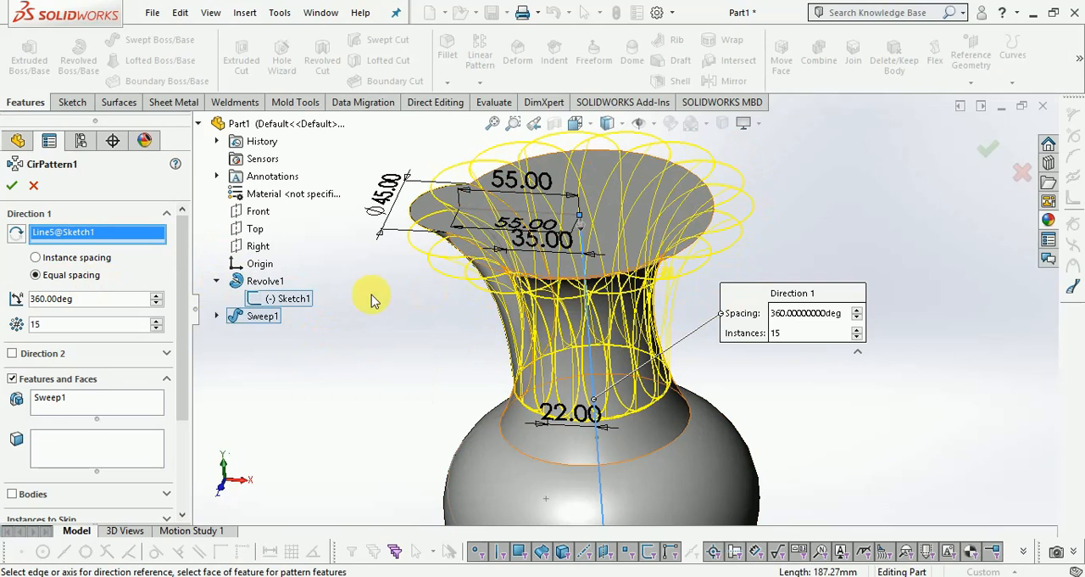
Create the circular pattern with 15 equally spaced instances over 360 degrees.
{"action": "scroll", "coordinate": [182, 312], "scroll_direction": "down", "scroll_amount": 1}
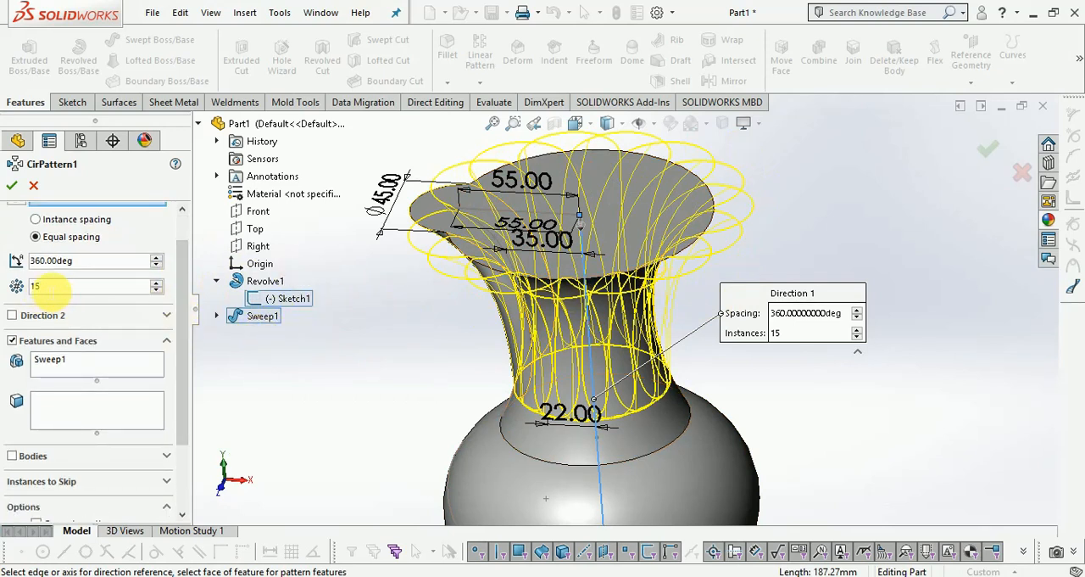
{"action": "left_click_drag", "start_coordinate": [180, 313], "coordinate": [179, 375]}
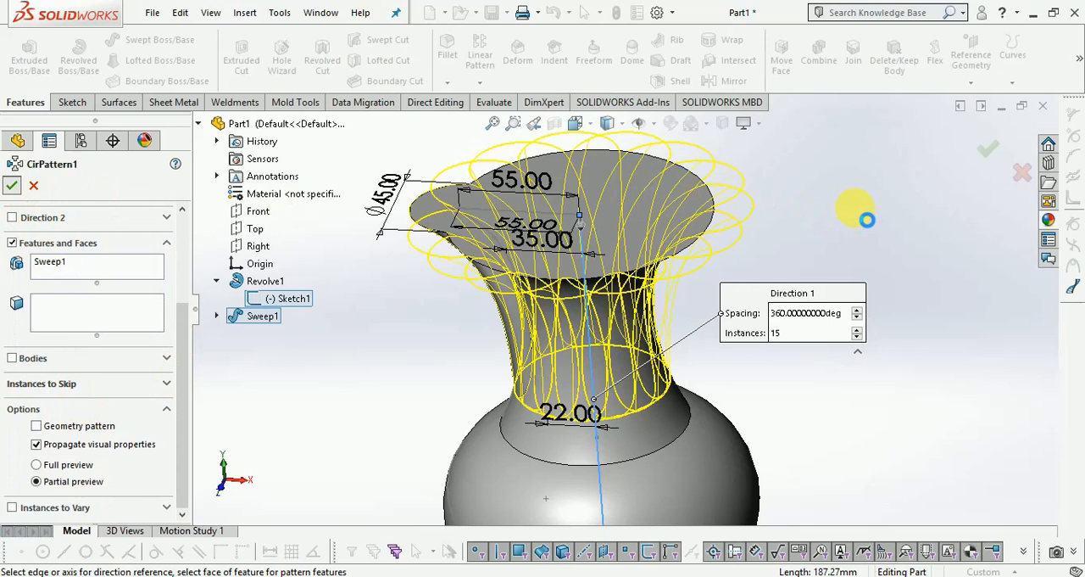
{"action": "key", "text": "Return"}
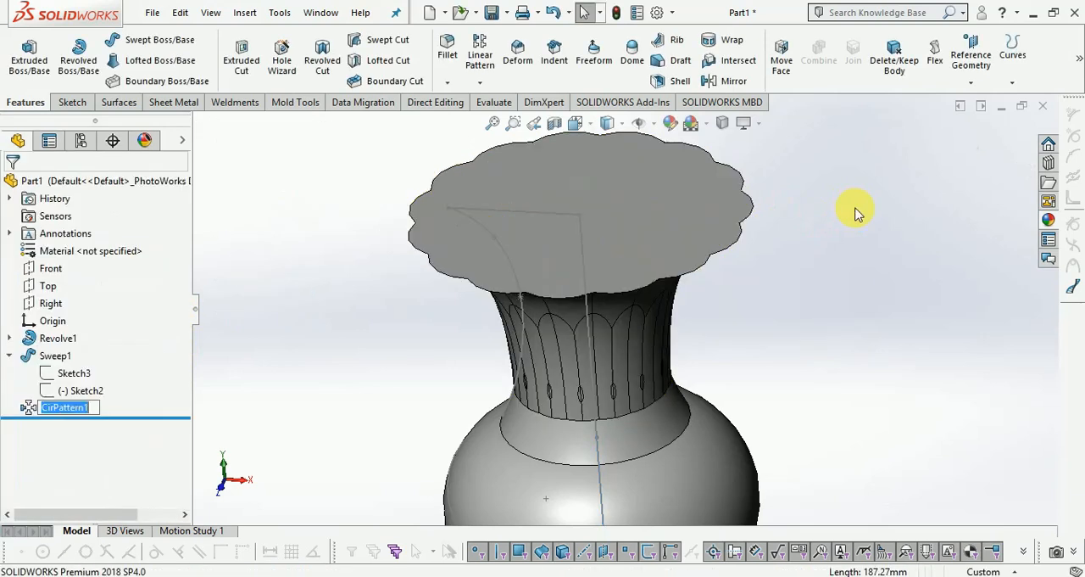
Examine the patterned flutes around the vase's neck and the scalloped rim.
{"action": "scroll", "coordinate": [761, 323], "scroll_direction": "up", "scroll_amount": 2}
{"action": "middle_click_drag", "start_coordinate": [812, 325], "coordinate": [858, 250]}
{"action": "scroll", "coordinate": [698, 347], "scroll_direction": "down", "scroll_amount": 2}
{"action": "scroll", "coordinate": [691, 346], "scroll_direction": "down", "scroll_amount": 2}
{"action": "middle_click_drag", "start_coordinate": [685, 344], "coordinate": [559, 351]}
{"action": "scroll", "coordinate": [557, 351], "scroll_direction": "up", "scroll_amount": 2}
{"action": "scroll", "coordinate": [928, 283], "scroll_direction": "up", "scroll_amount": 2}
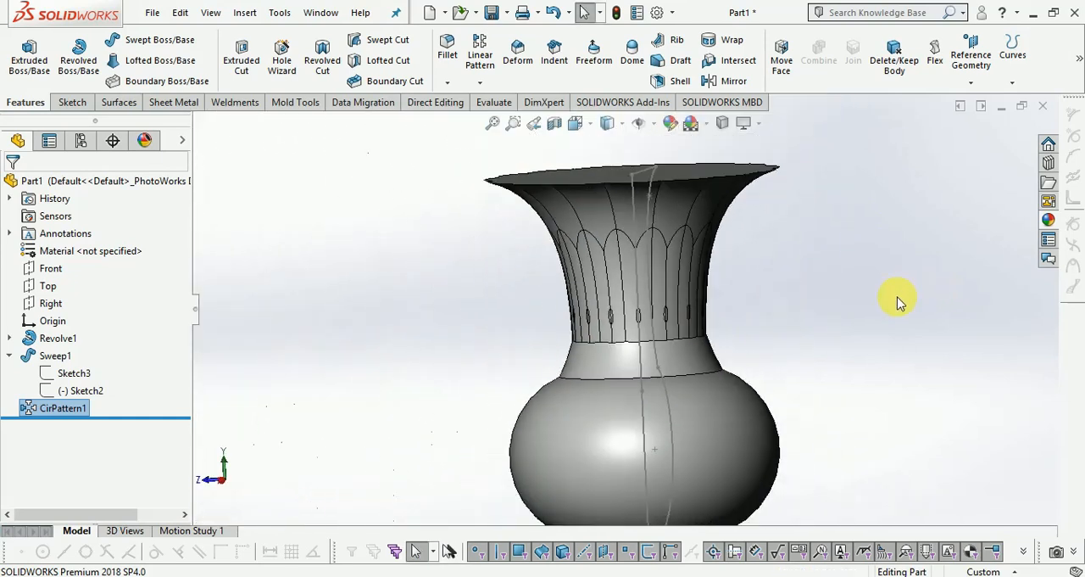
{"action": "middle_click_drag", "start_coordinate": [867, 328], "coordinate": [782, 334]}
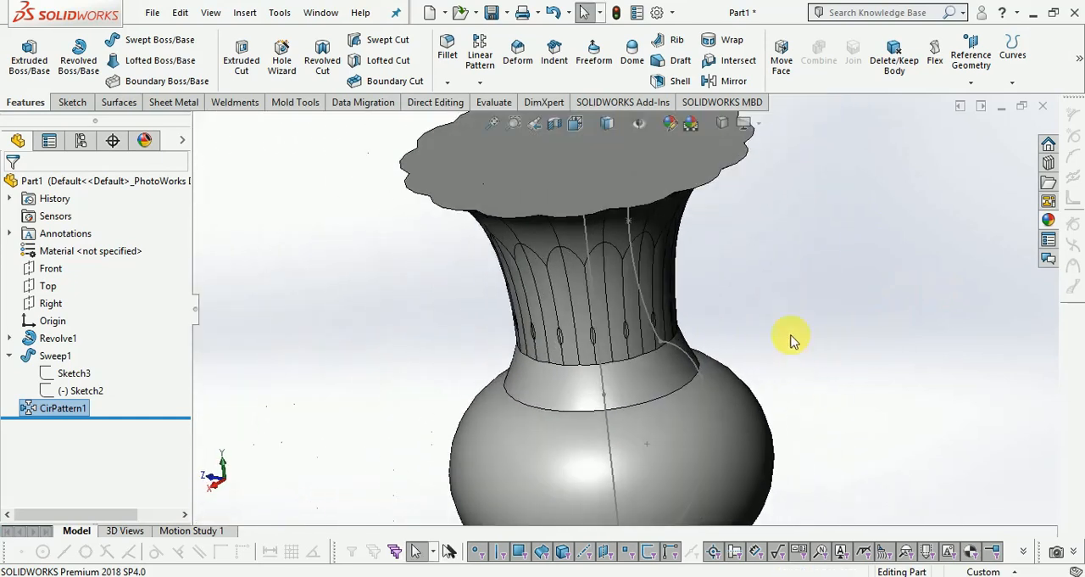
Fillet the circular edge where the vase's neck meets its round body with a 20 mm radius.
{"action": "left_click", "coordinate": [447, 53]}
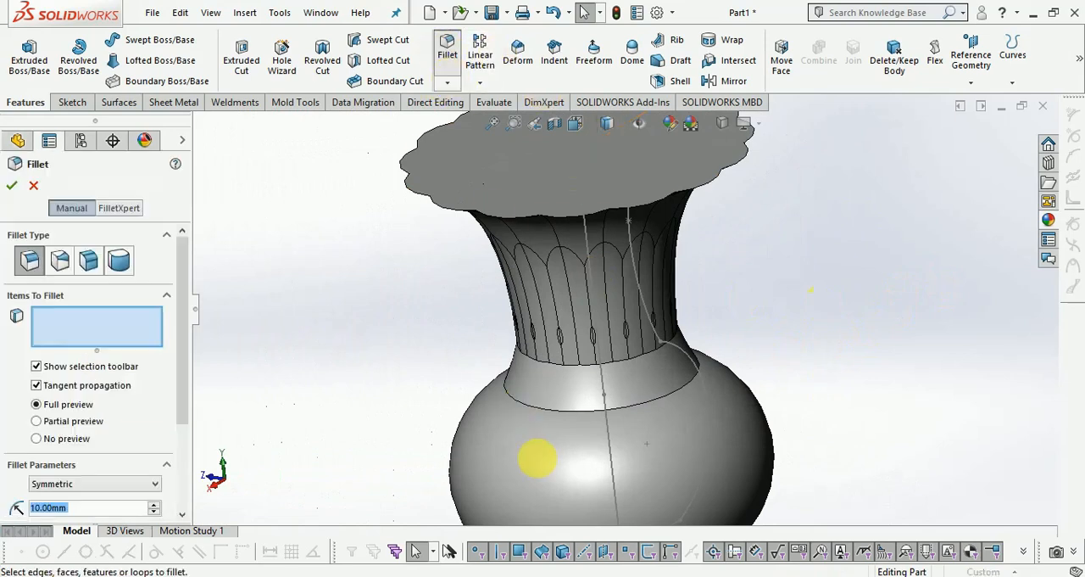
{"action": "left_click", "coordinate": [555, 418]}
{"action": "scroll", "coordinate": [560, 371], "scroll_direction": "down", "scroll_amount": 2}
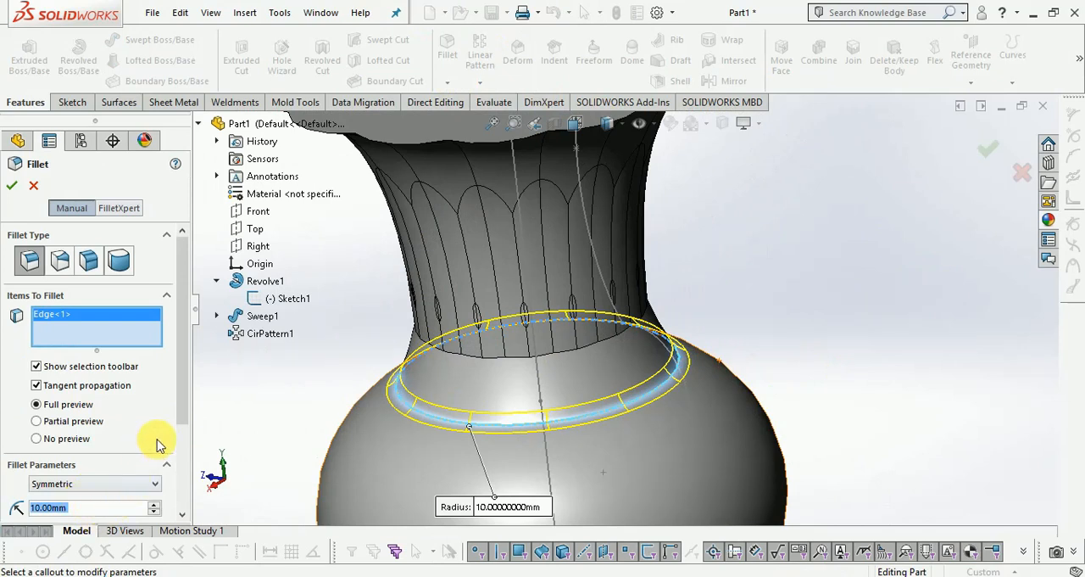
{"action": "left_click_drag", "start_coordinate": [179, 410], "coordinate": [175, 475]}
{"action": "left_click", "coordinate": [107, 412]}
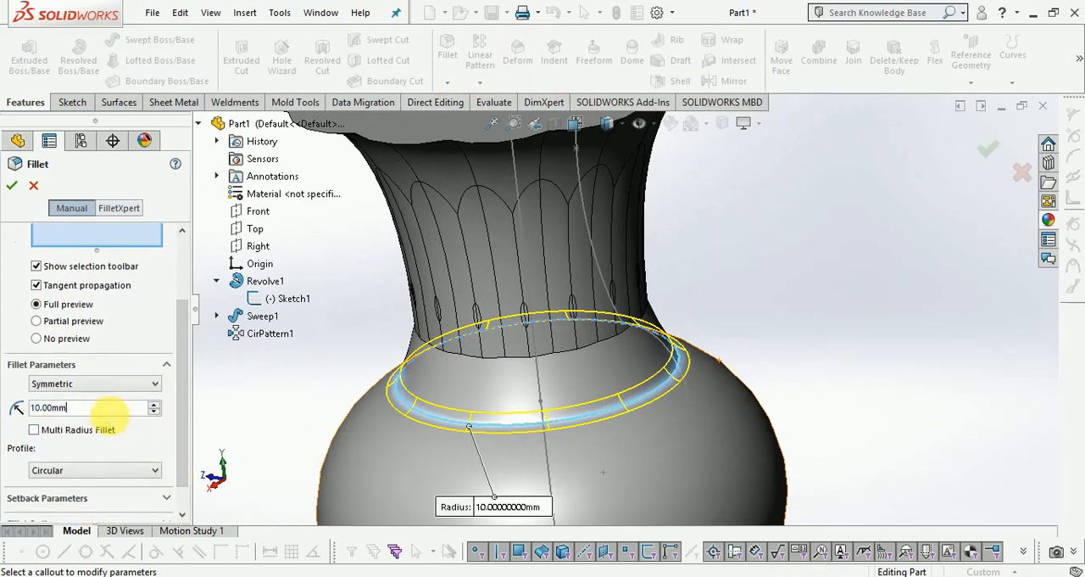
{"action": "type", "text": "20"}
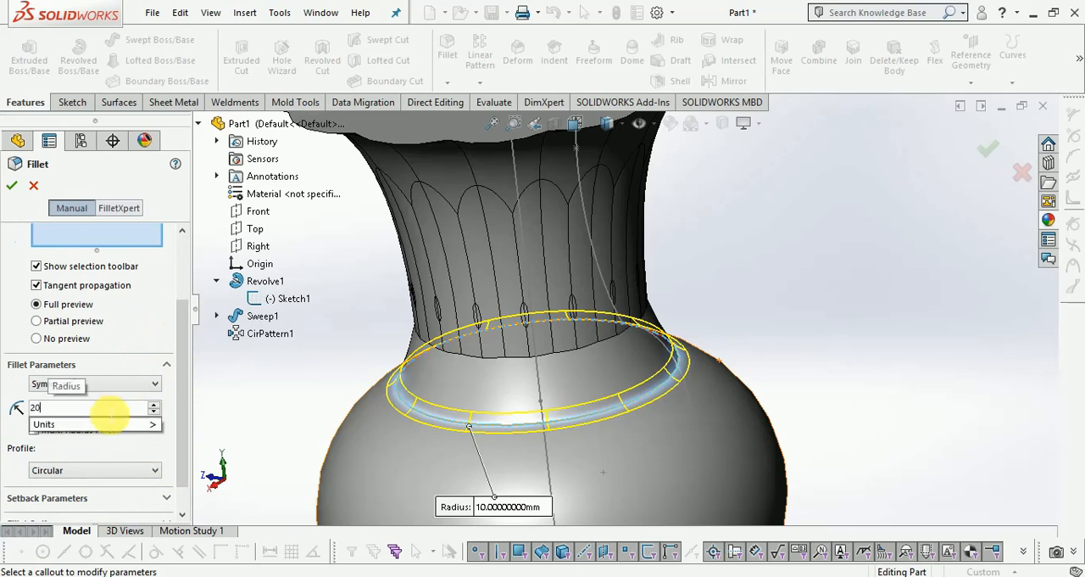
{"action": "key", "text": "Return"}
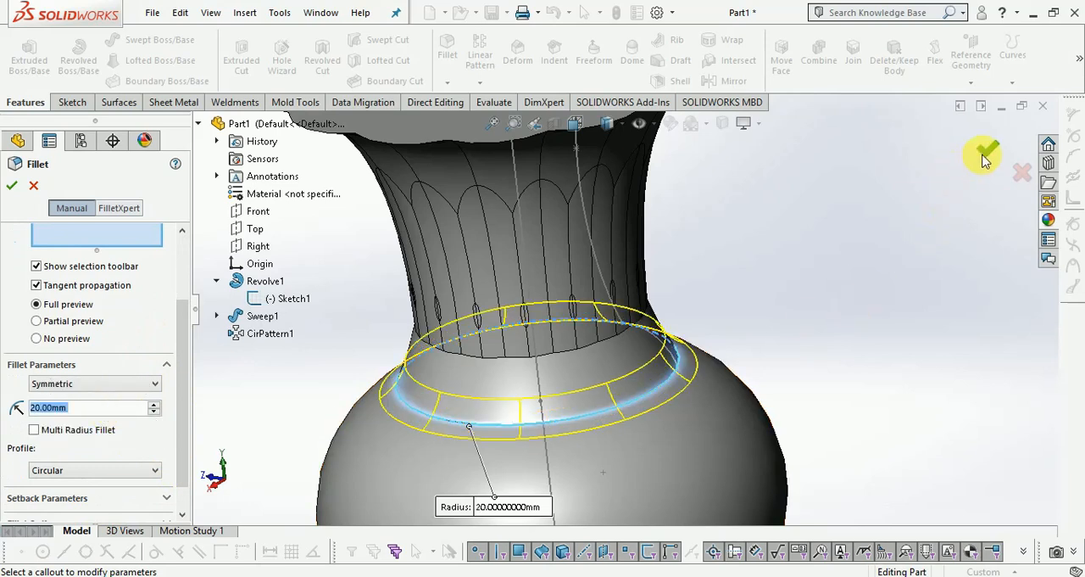
{"action": "left_click", "coordinate": [983, 161]}
{"action": "scroll", "coordinate": [769, 356], "scroll_direction": "up", "scroll_amount": 3}
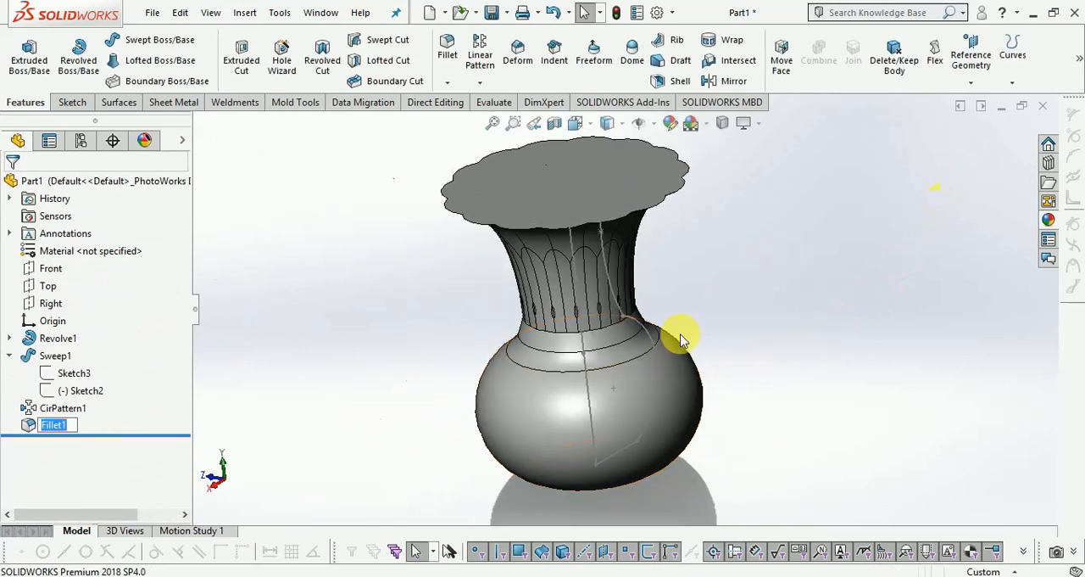
Hide the revolve's sketch containing the vertical center line and profile curve.
{"action": "left_click", "coordinate": [582, 355]}
{"action": "left_click", "coordinate": [654, 301]}
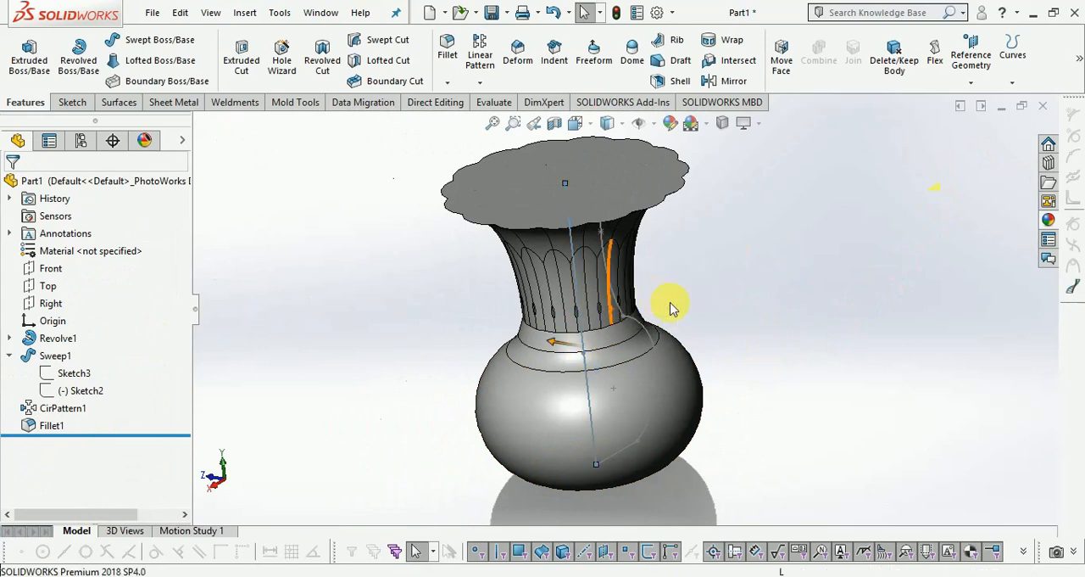
{"action": "middle_click_drag", "start_coordinate": [771, 328], "coordinate": [808, 297]}
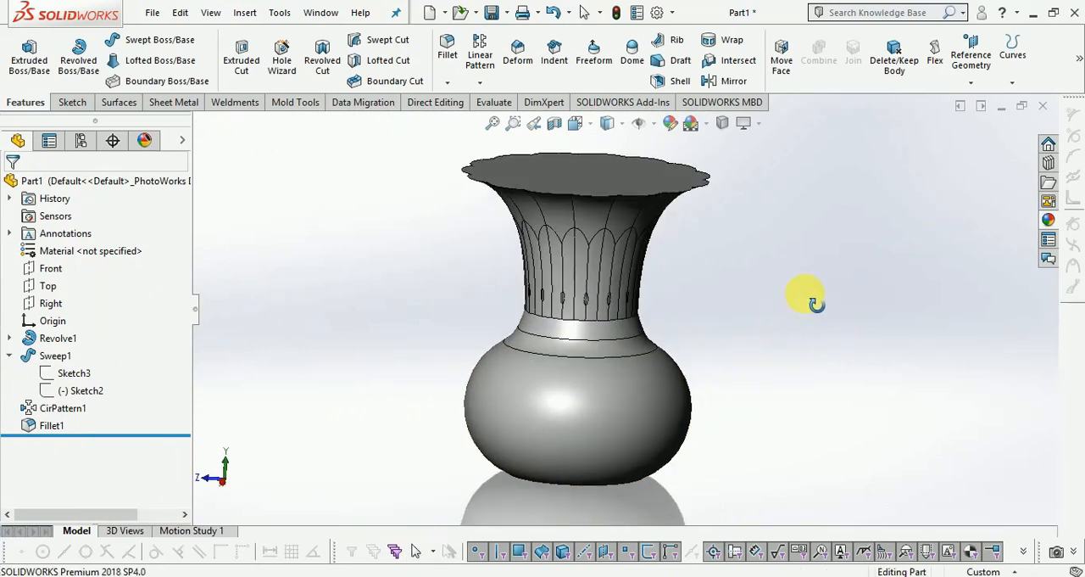
Start a new sketch on the Front plane for the vase's base.
{"action": "left_click", "coordinate": [78, 105]}
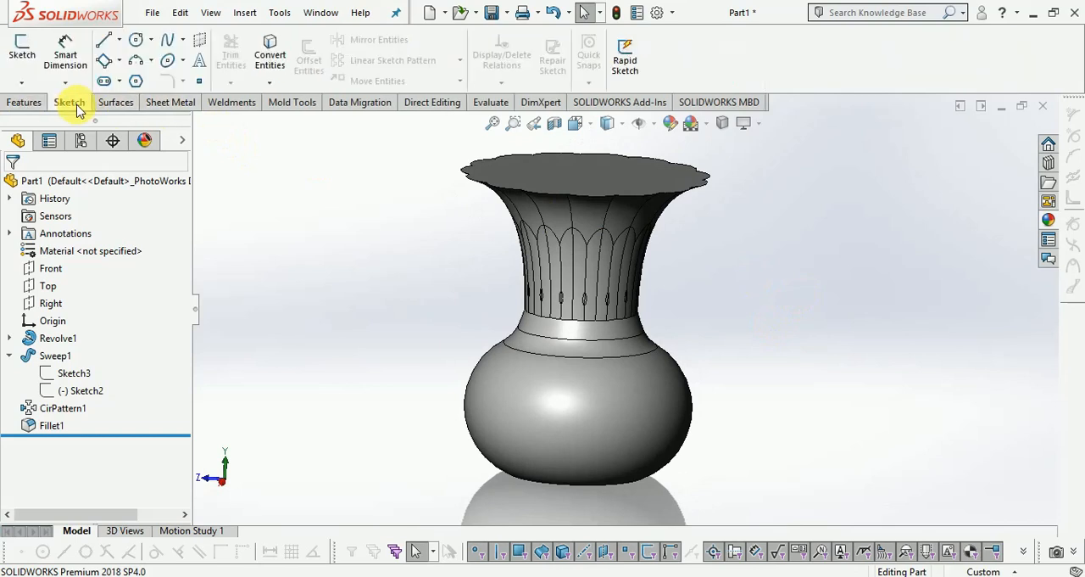
{"action": "left_click", "coordinate": [22, 51]}
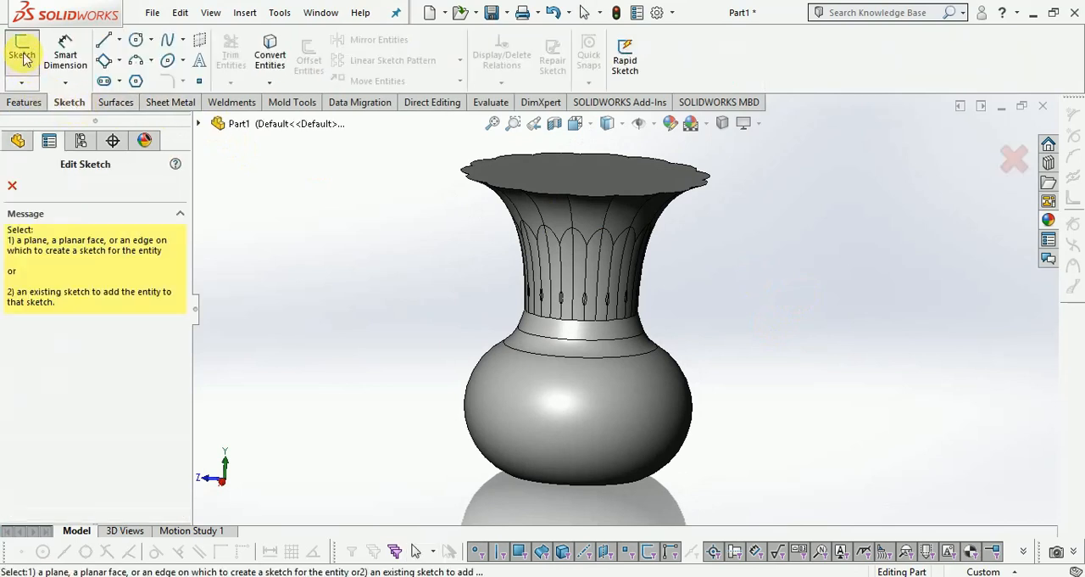
{"action": "left_click", "coordinate": [199, 125]}
{"action": "left_click", "coordinate": [252, 216]}
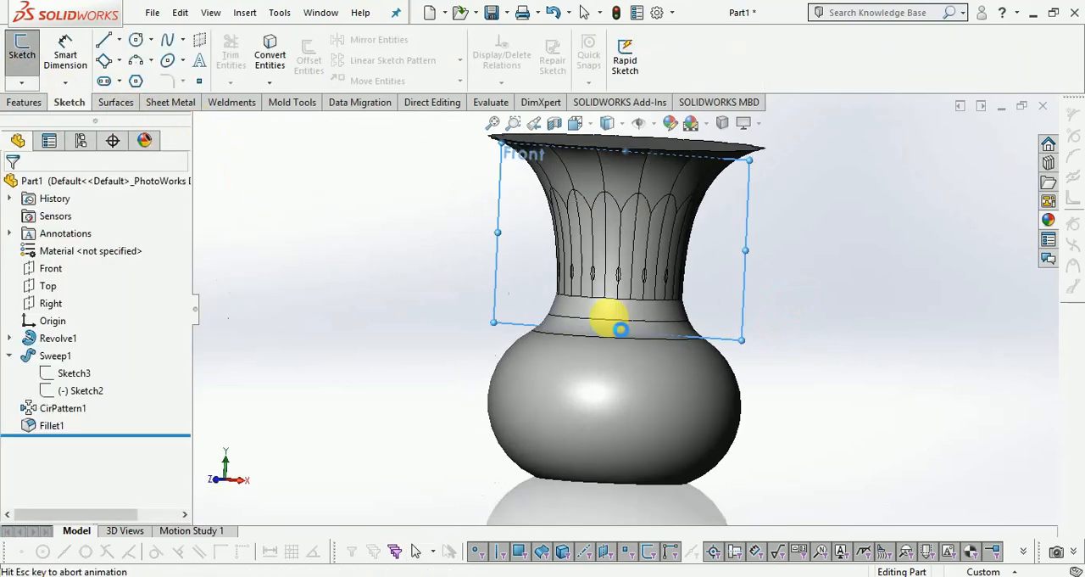
{"action": "scroll", "coordinate": [593, 475], "scroll_direction": "down", "scroll_amount": 6}
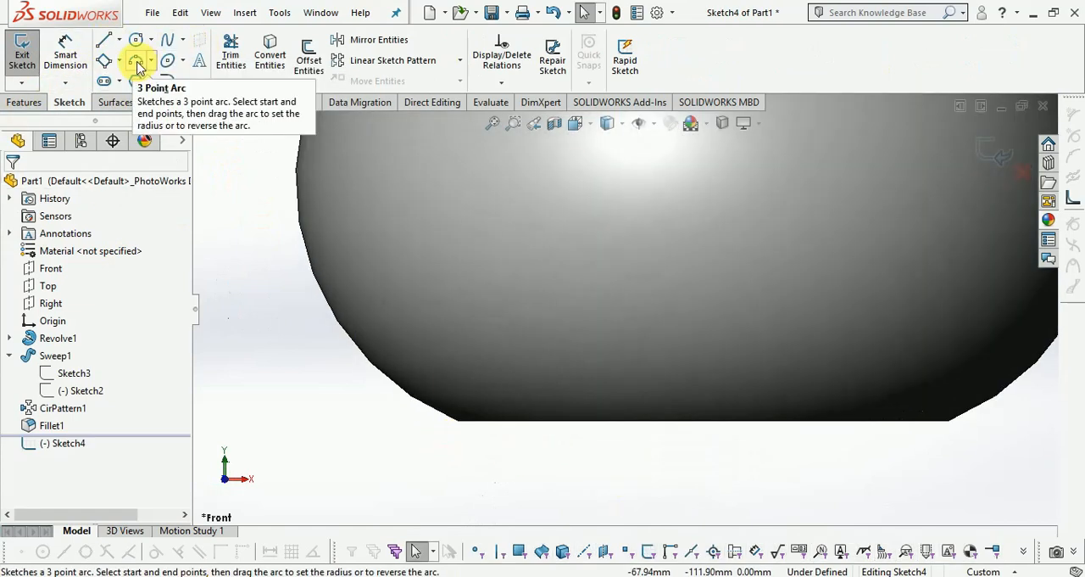
{"action": "left_click", "coordinate": [136, 61]}
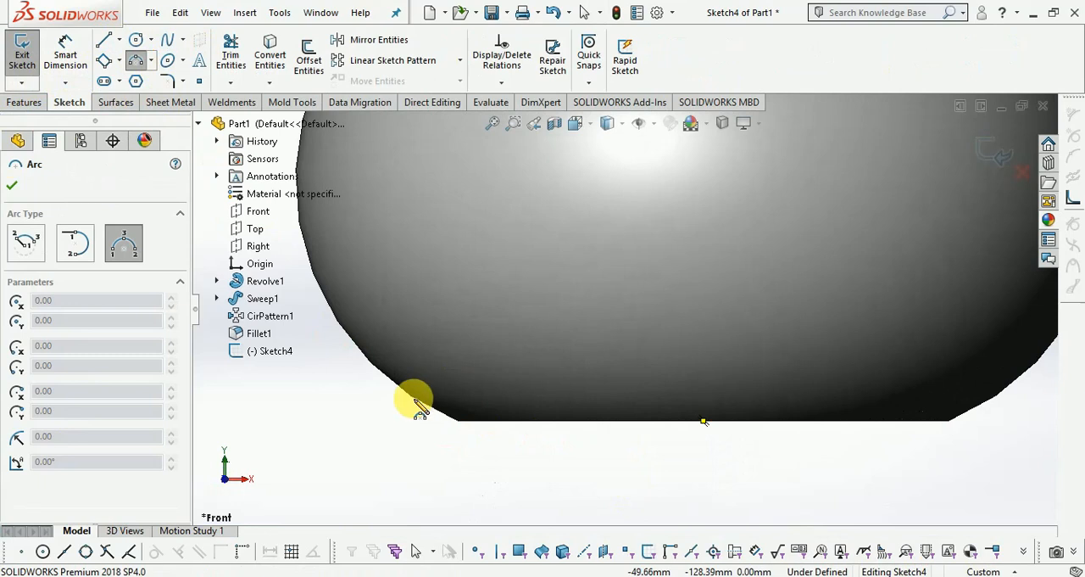
{"action": "scroll", "coordinate": [415, 402], "scroll_direction": "up", "scroll_amount": 3}
{"action": "left_click", "coordinate": [119, 40]}
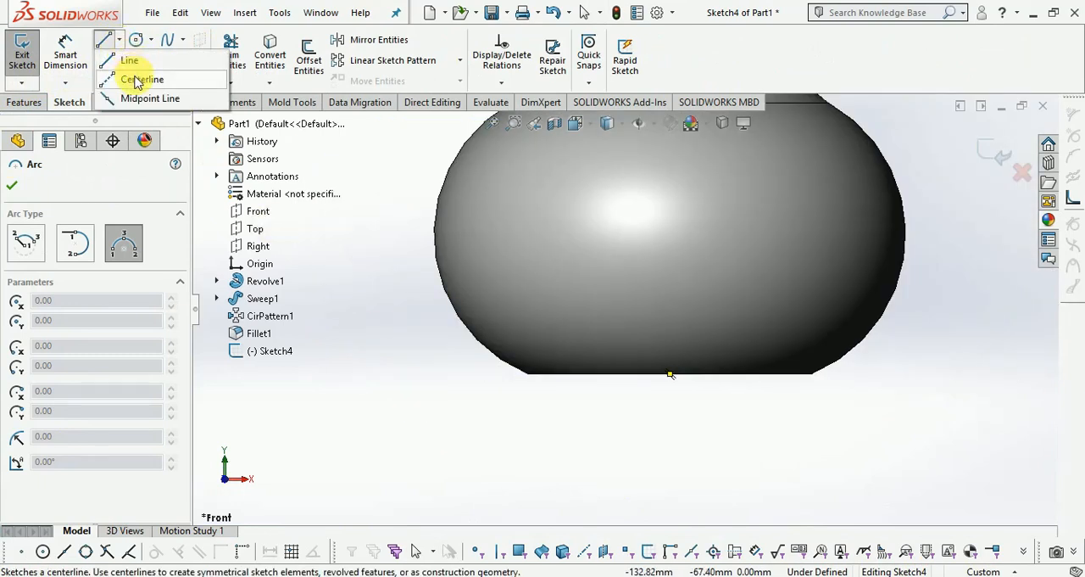
{"action": "left_click", "coordinate": [134, 78]}
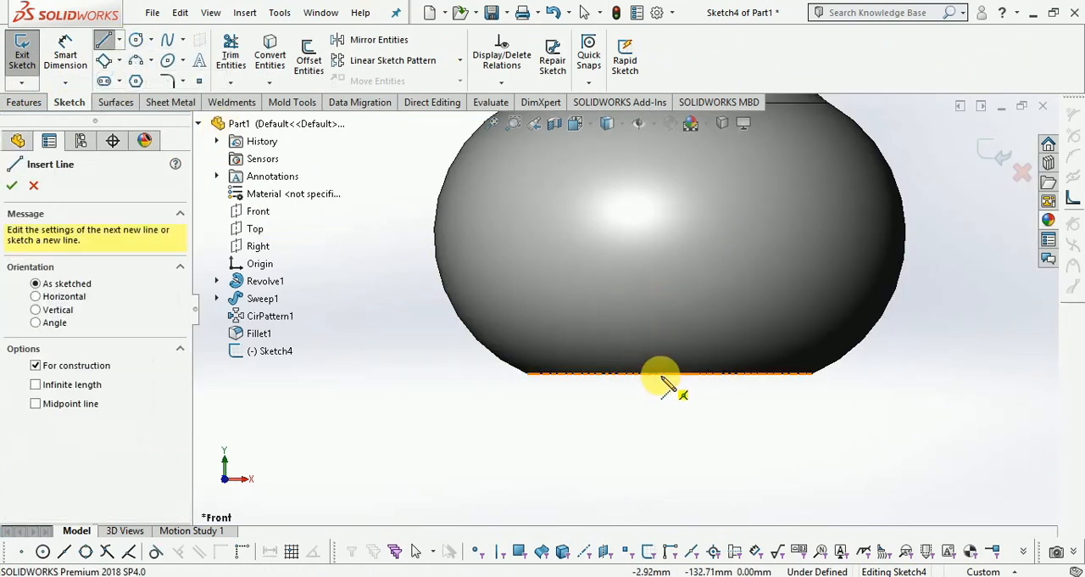
{"action": "scroll", "coordinate": [594, 423], "scroll_direction": "up", "scroll_amount": 5}
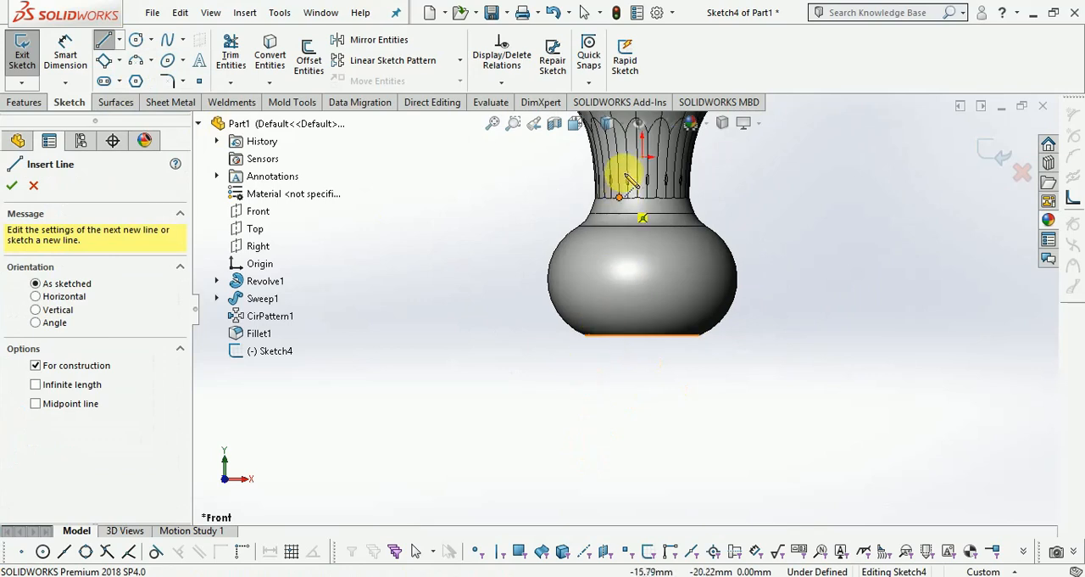
{"action": "scroll", "coordinate": [644, 381], "scroll_direction": "down", "scroll_amount": 3}
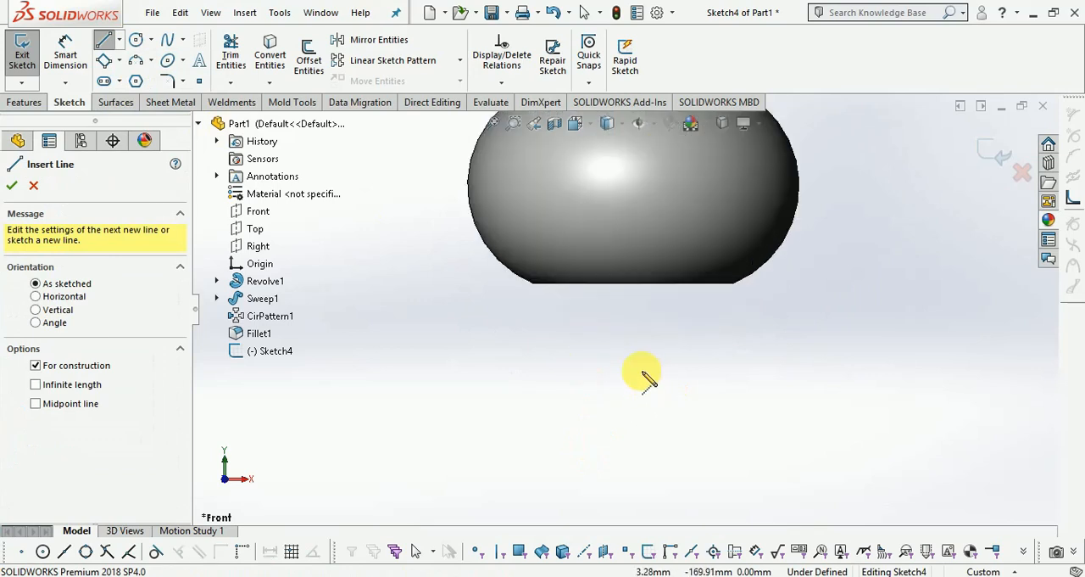
{"action": "scroll", "coordinate": [585, 434], "scroll_direction": "up", "scroll_amount": 3}
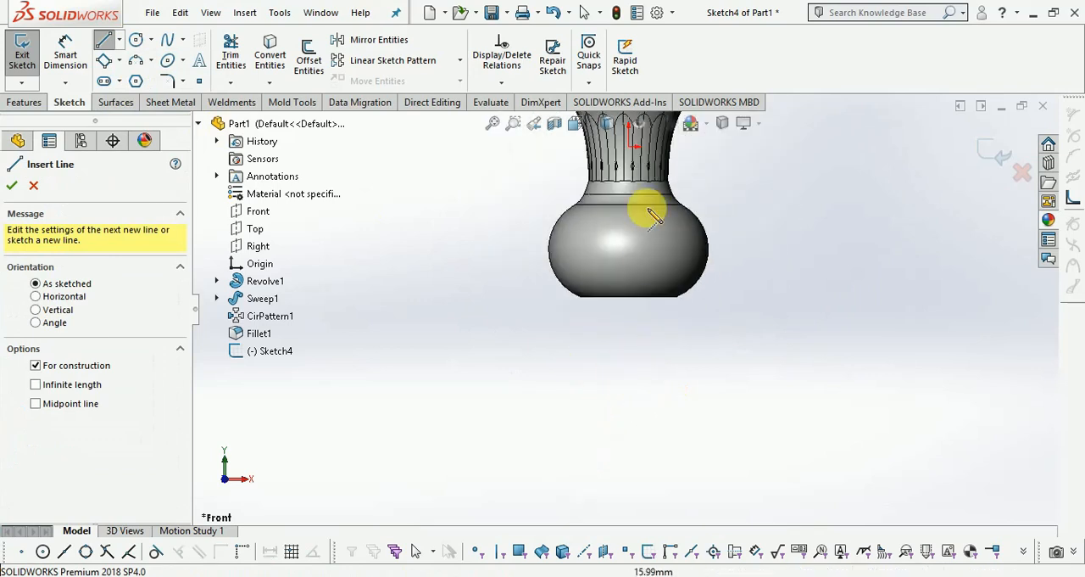
{"action": "left_click", "coordinate": [629, 153]}
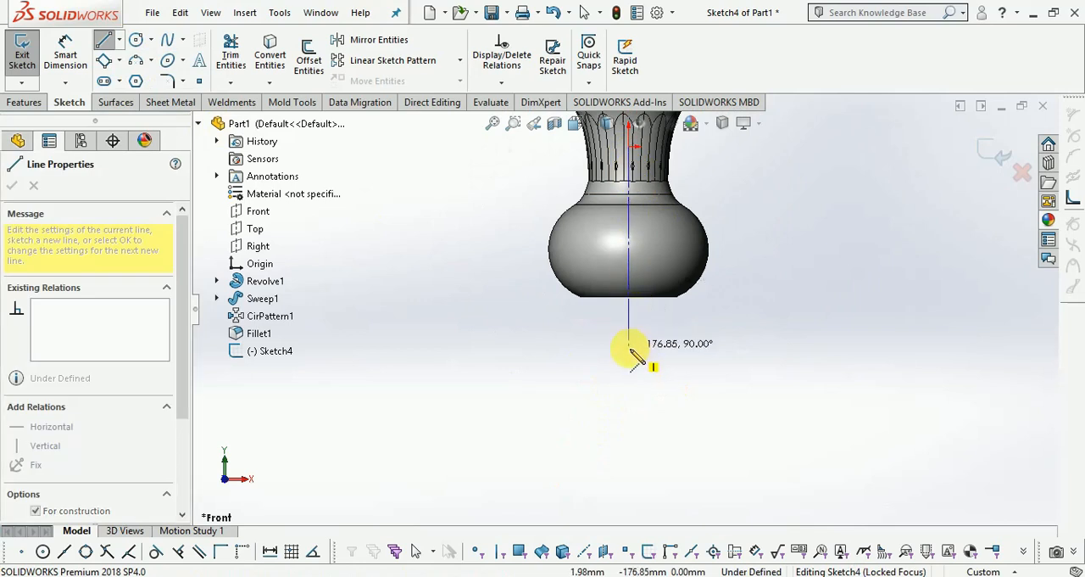
{"action": "key", "text": "Escape"}
{"action": "scroll", "coordinate": [640, 288], "scroll_direction": "down", "scroll_amount": 6}
{"action": "scroll", "coordinate": [600, 407], "scroll_direction": "up", "scroll_amount": 6}
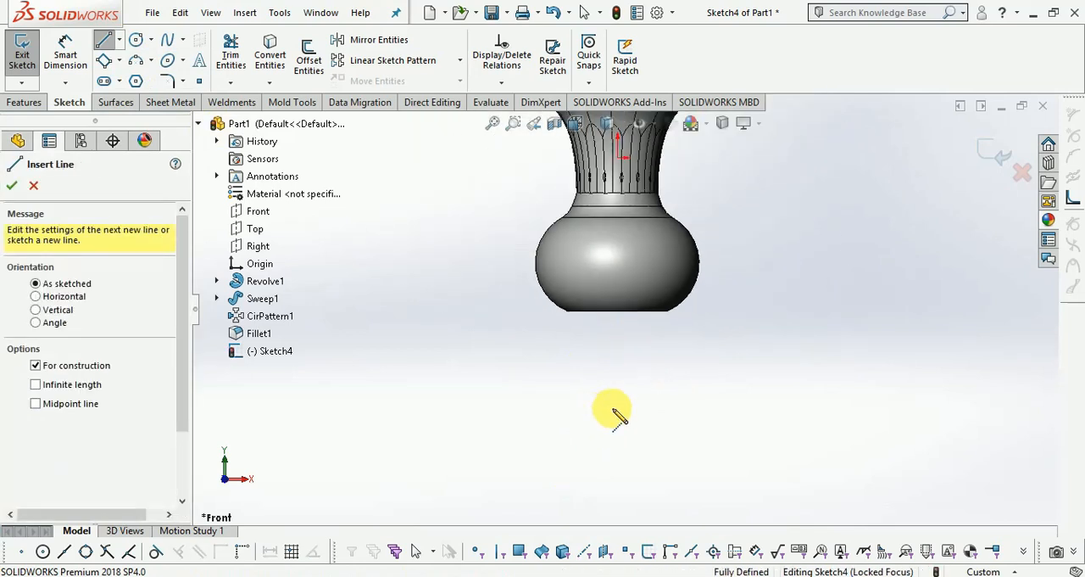
{"action": "left_click", "coordinate": [618, 163]}
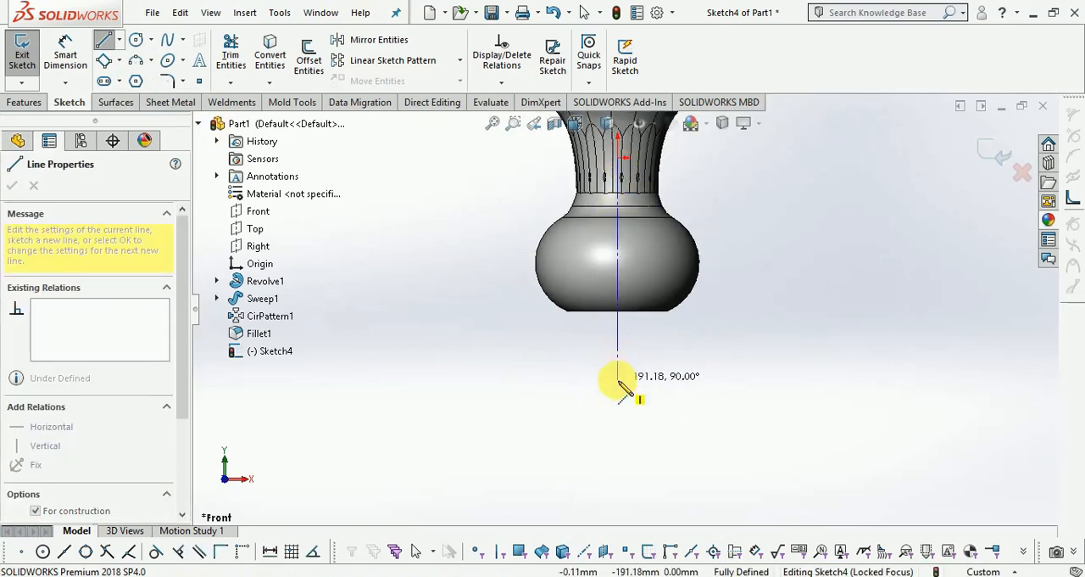
{"action": "key", "text": "Escape"}
{"action": "key", "text": "Escape"}
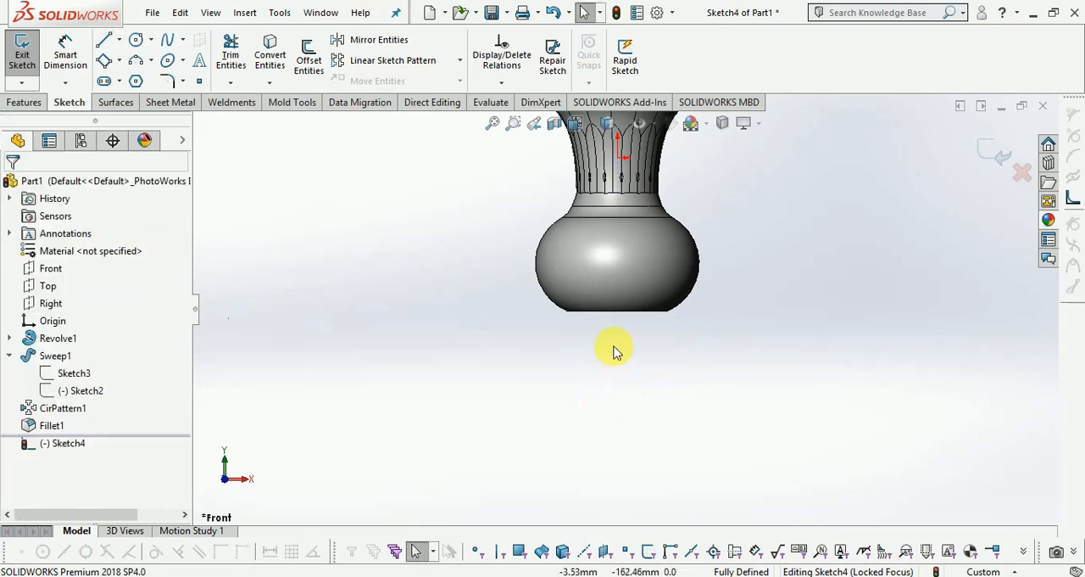
{"action": "scroll", "coordinate": [640, 275], "scroll_direction": "down", "scroll_amount": 2}
{"action": "scroll", "coordinate": [616, 323], "scroll_direction": "up", "scroll_amount": 2}
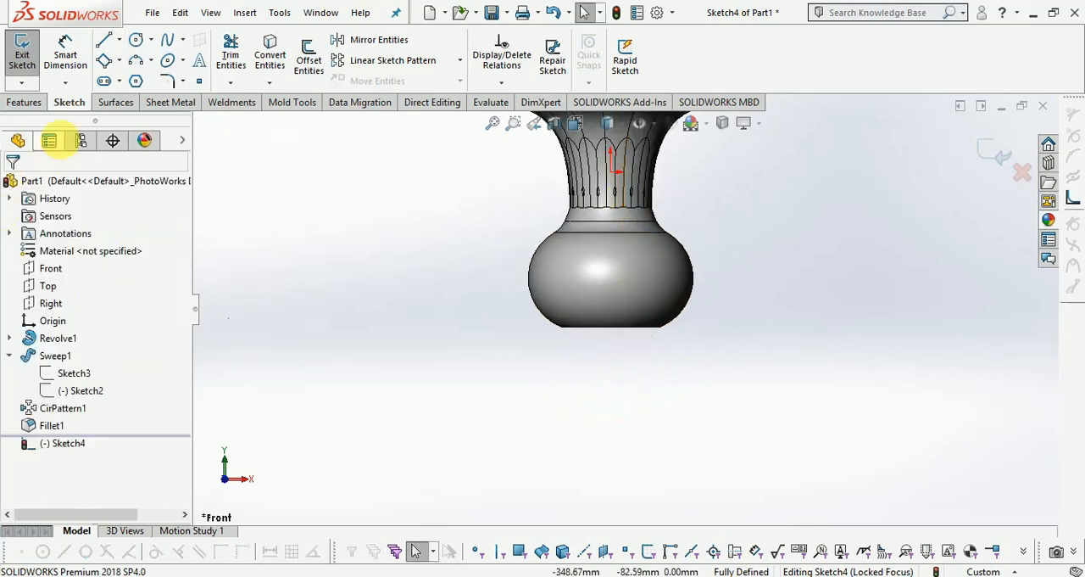
Draw a vertical centerline about 141 mm long on the vase's axis, from below the base up into the body.
{"action": "left_click", "coordinate": [120, 40]}
{"action": "left_click", "coordinate": [140, 78]}
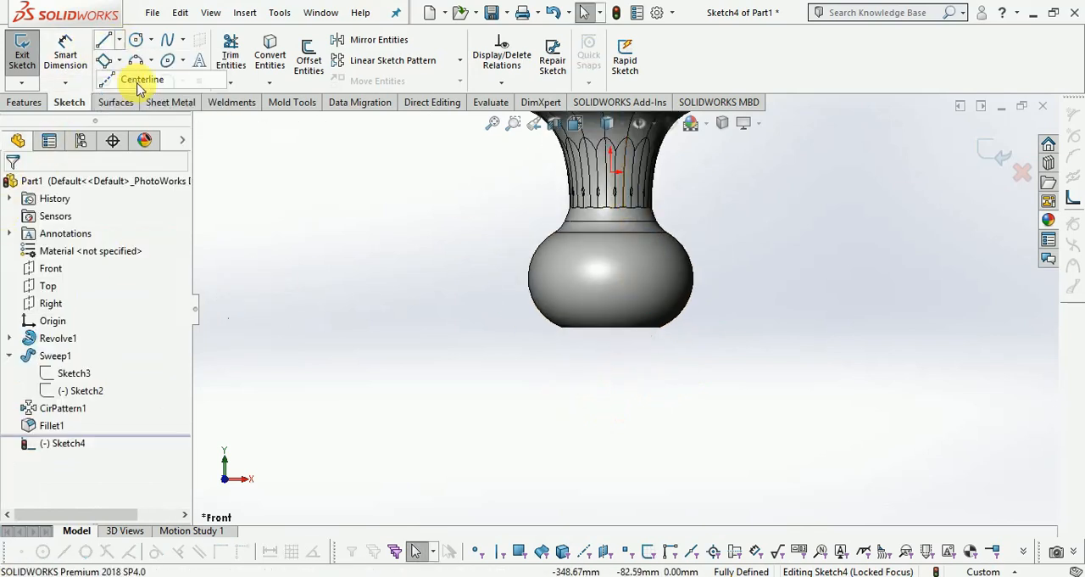
{"action": "left_click", "coordinate": [610, 416]}
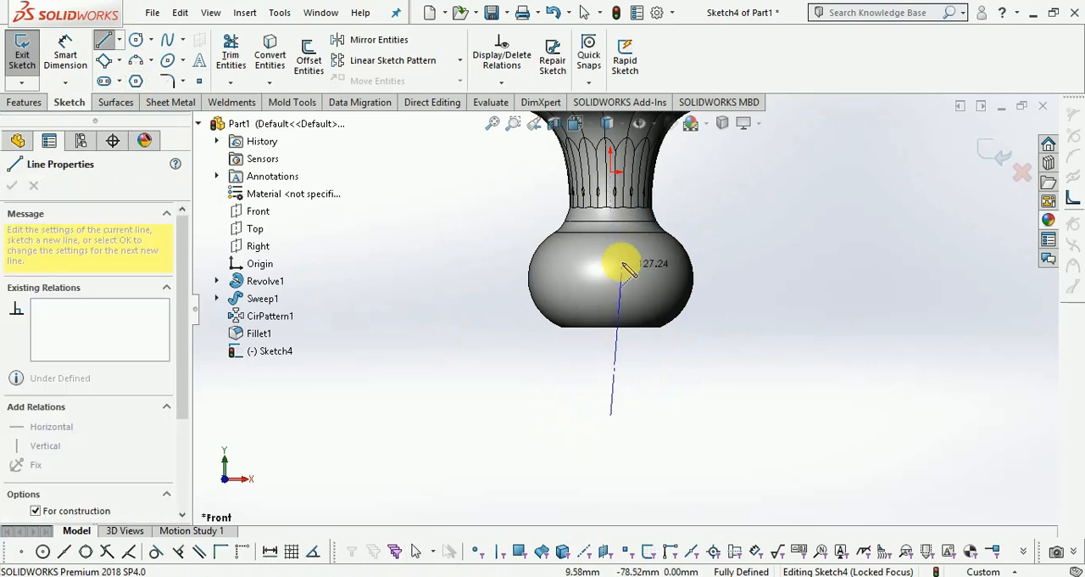
{"action": "left_click", "coordinate": [611, 250]}
{"action": "scroll", "coordinate": [620, 287], "scroll_direction": "down", "scroll_amount": 2}
{"action": "key", "text": "Escape"}
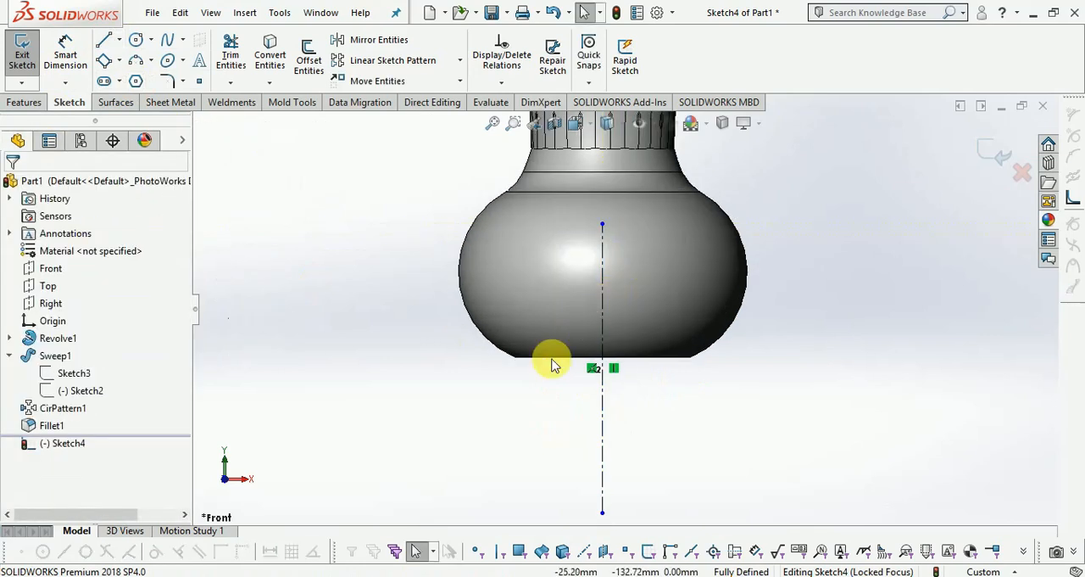
Sketch a 3 Point Arc of about 55 mm radius from the vase's bottom edge, flaring downward and outward from the axis.
{"action": "scroll", "coordinate": [551, 348], "scroll_direction": "down", "scroll_amount": 3}
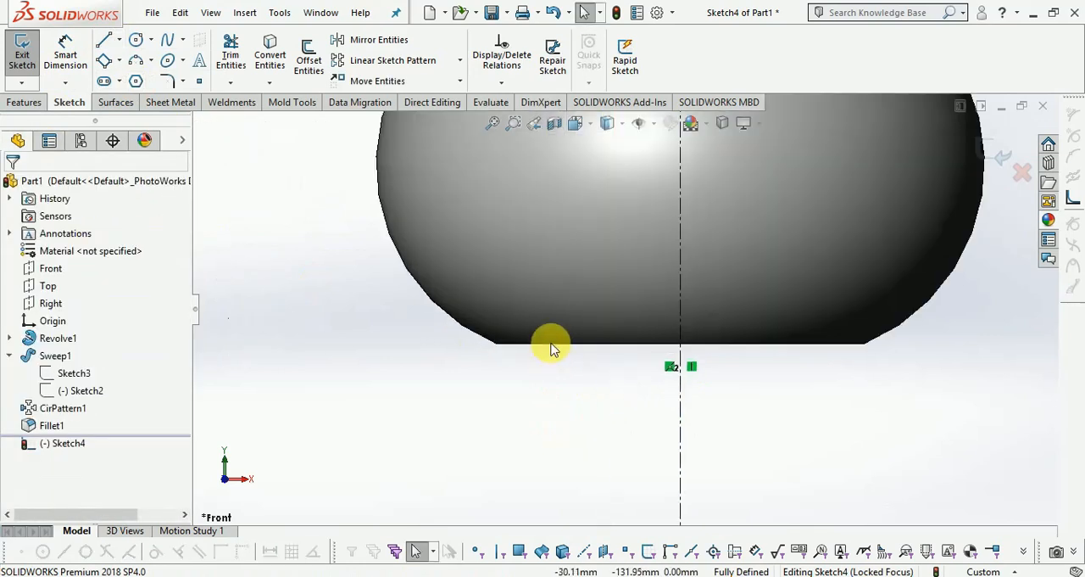
{"action": "left_click", "coordinate": [143, 63]}
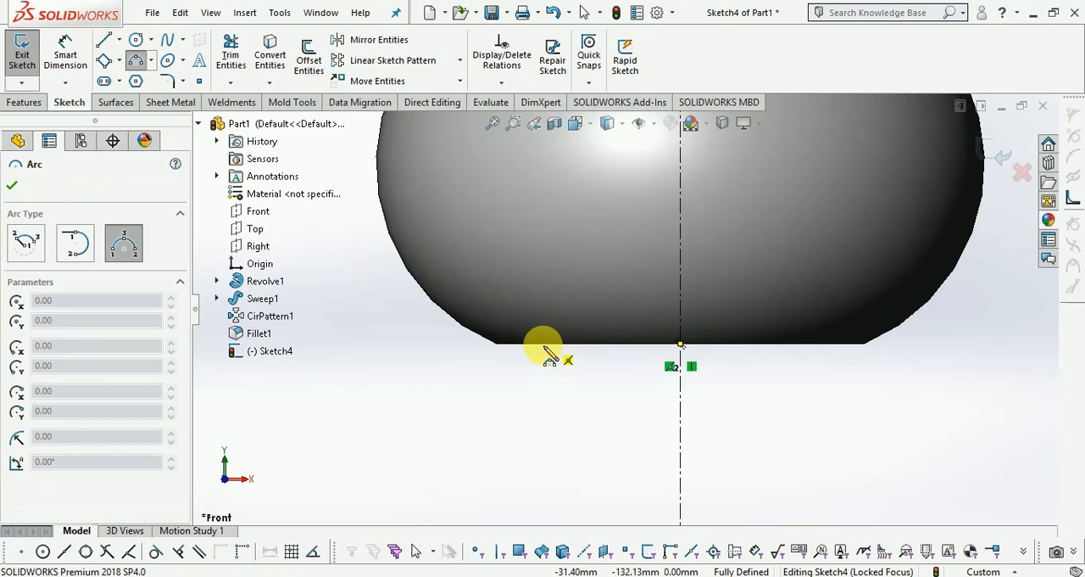
{"action": "left_click", "coordinate": [545, 344]}
{"action": "left_click", "coordinate": [512, 414]}
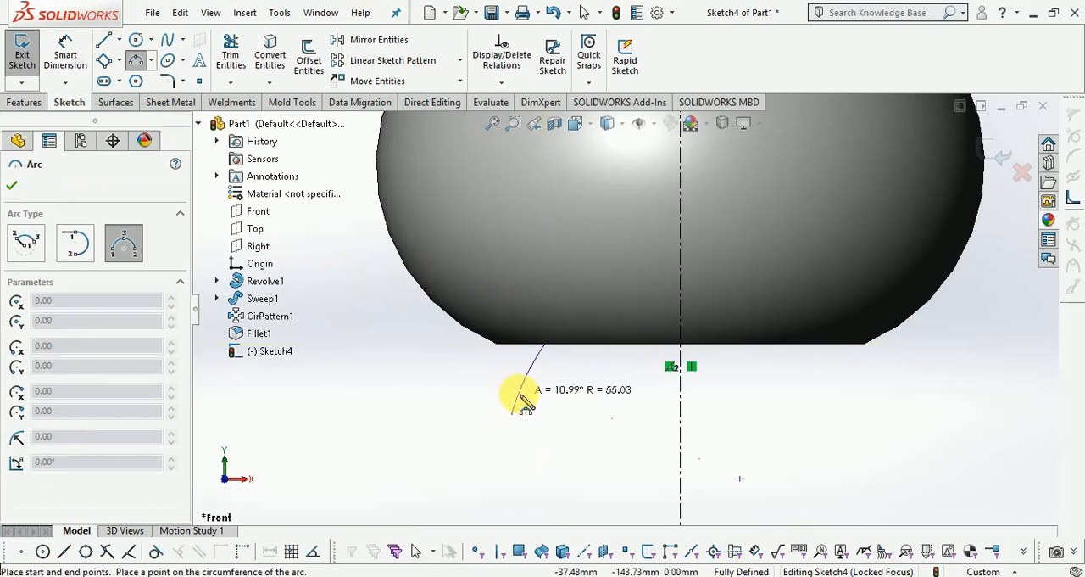
{"action": "left_click", "coordinate": [522, 396]}
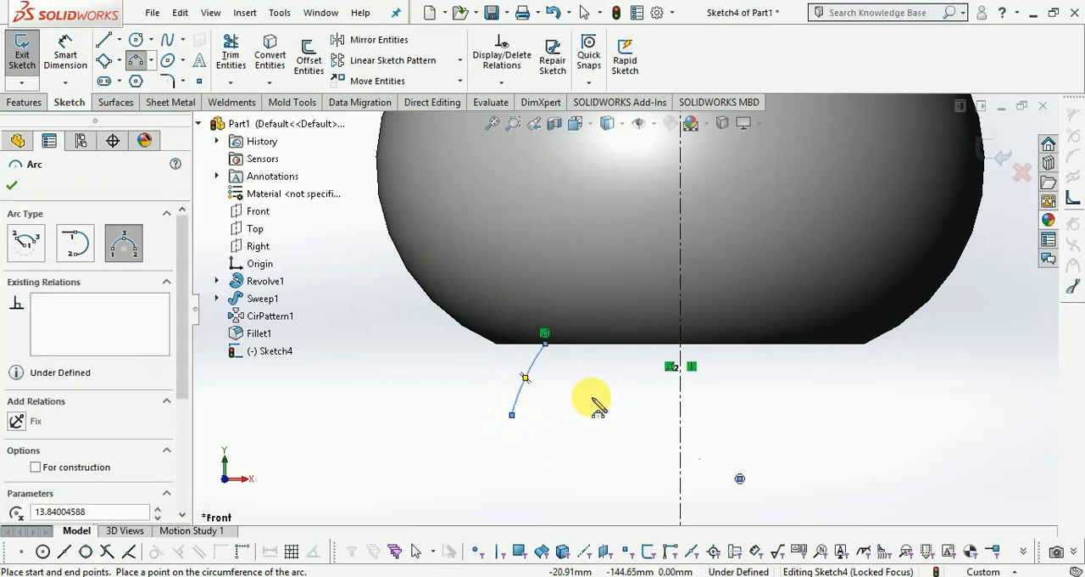
Dimension the arc's upper endpoint 45 mm from the vertical centerline.
{"action": "left_click", "coordinate": [66, 52]}
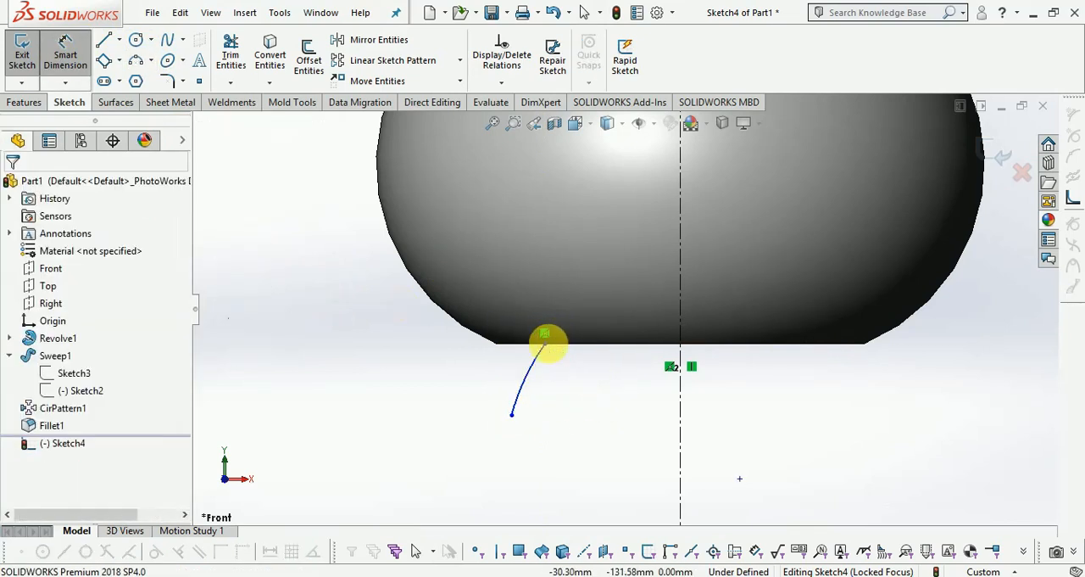
{"action": "left_click", "coordinate": [679, 380]}
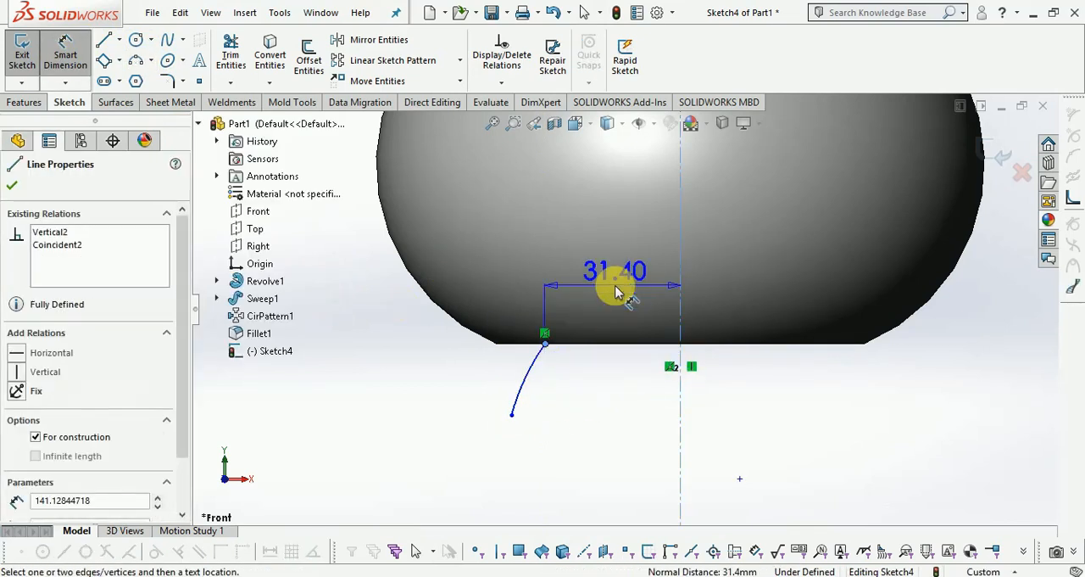
{"action": "left_click", "coordinate": [617, 291]}
{"action": "type", "text": "45.0"}
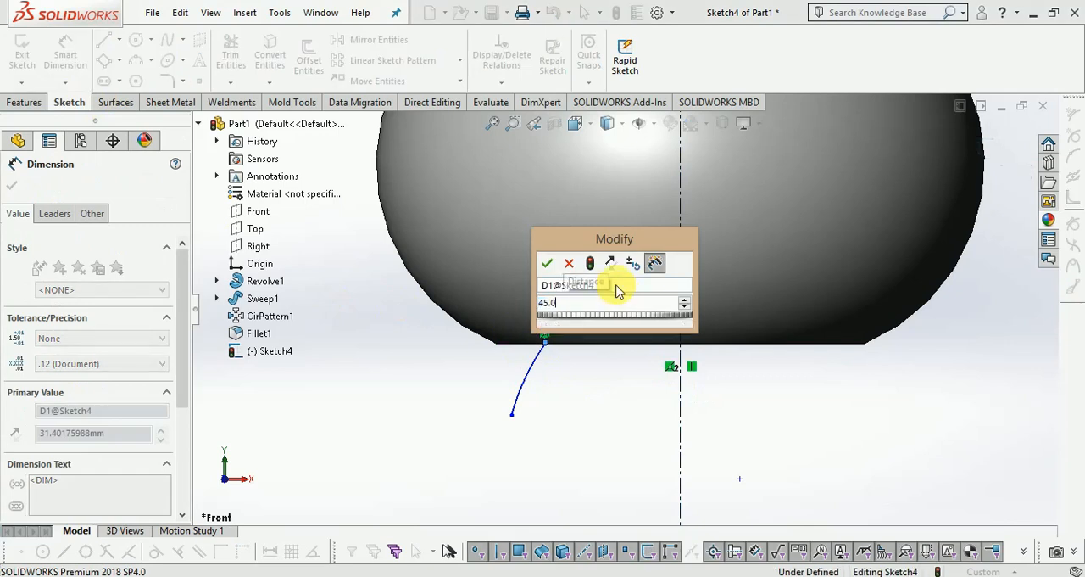
{"action": "key", "text": "Return"}
{"action": "scroll", "coordinate": [594, 322], "scroll_direction": "down", "scroll_amount": 2}
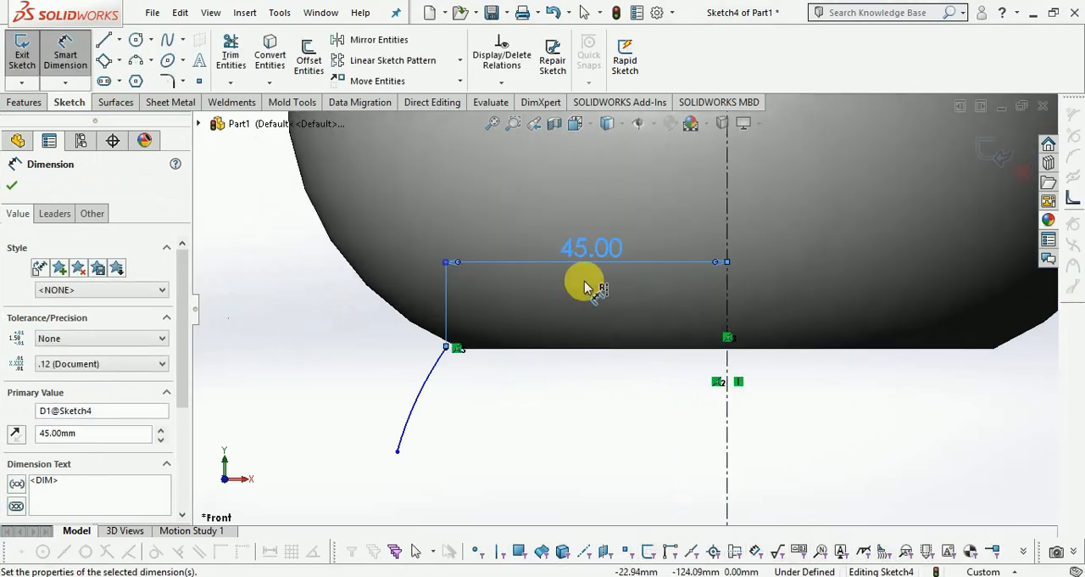
Set the distance from the arc's upper endpoint to the vertical centerline to 42 mm.
{"action": "double_click", "coordinate": [591, 247]}
{"action": "type", "text": "42."}
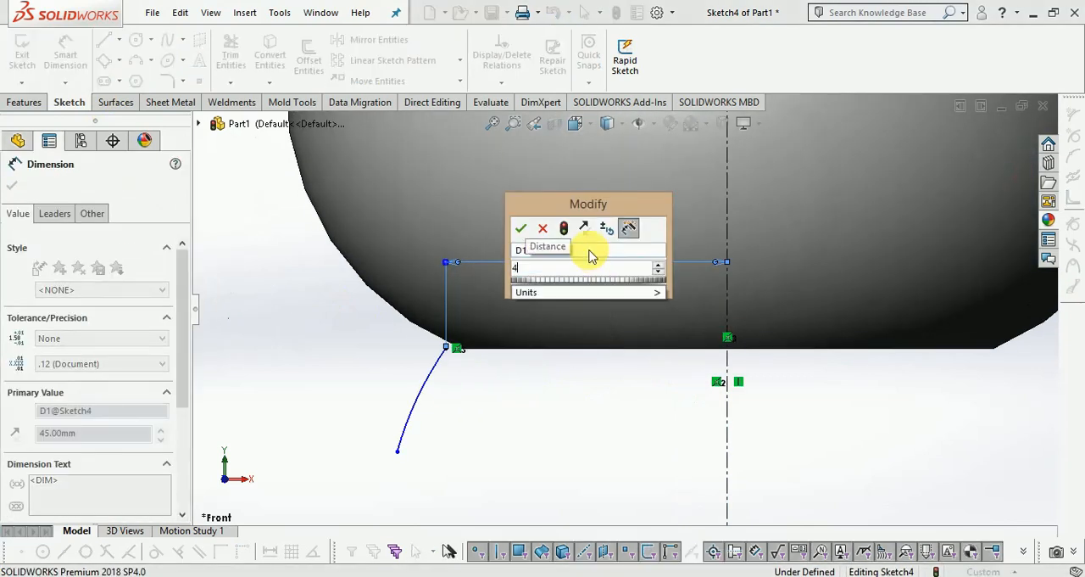
{"action": "key", "text": "Return"}
{"action": "scroll", "coordinate": [584, 286], "scroll_direction": "down", "scroll_amount": 3}
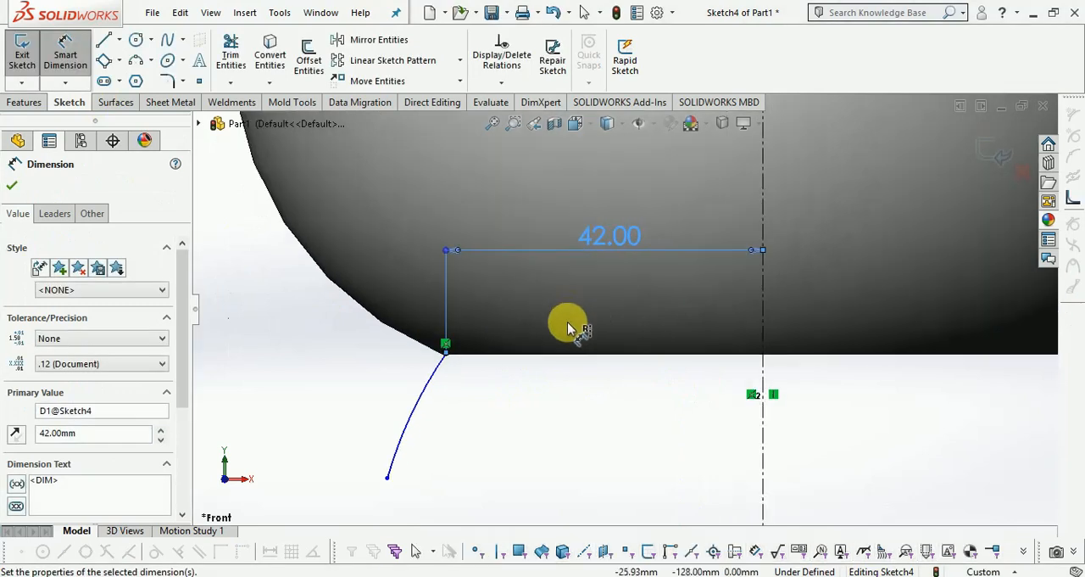
{"action": "scroll", "coordinate": [466, 347], "scroll_direction": "down", "scroll_amount": 3}
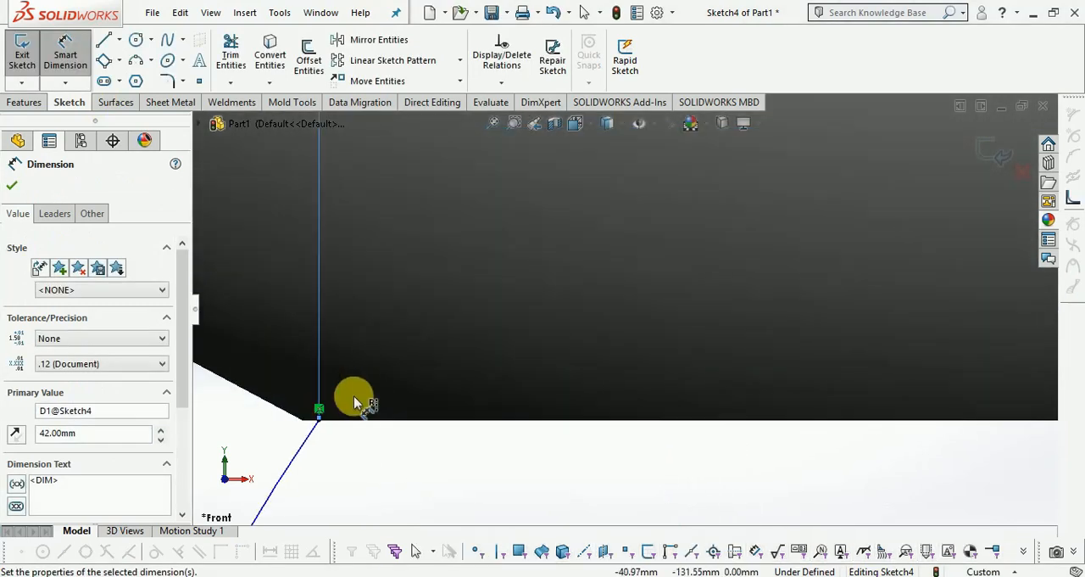
{"action": "scroll", "coordinate": [356, 396], "scroll_direction": "up", "scroll_amount": 3}
{"action": "scroll", "coordinate": [593, 323], "scroll_direction": "up", "scroll_amount": 2}
{"action": "scroll", "coordinate": [594, 407], "scroll_direction": "up", "scroll_amount": 1}
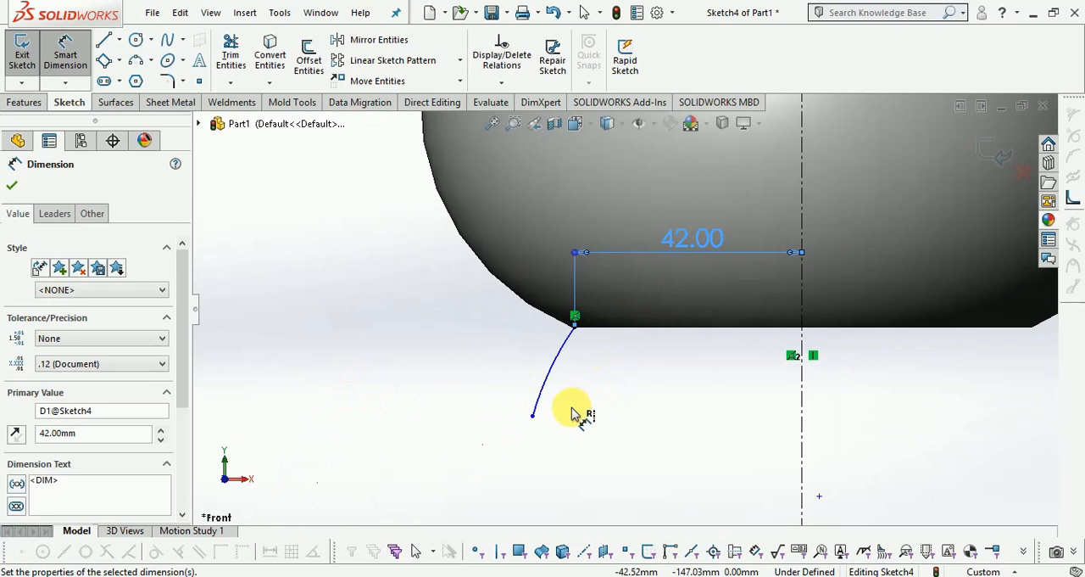
Dimension the arc's lower endpoint 12 mm vertically below the vase's bottom edge.
{"action": "left_click", "coordinate": [534, 416]}
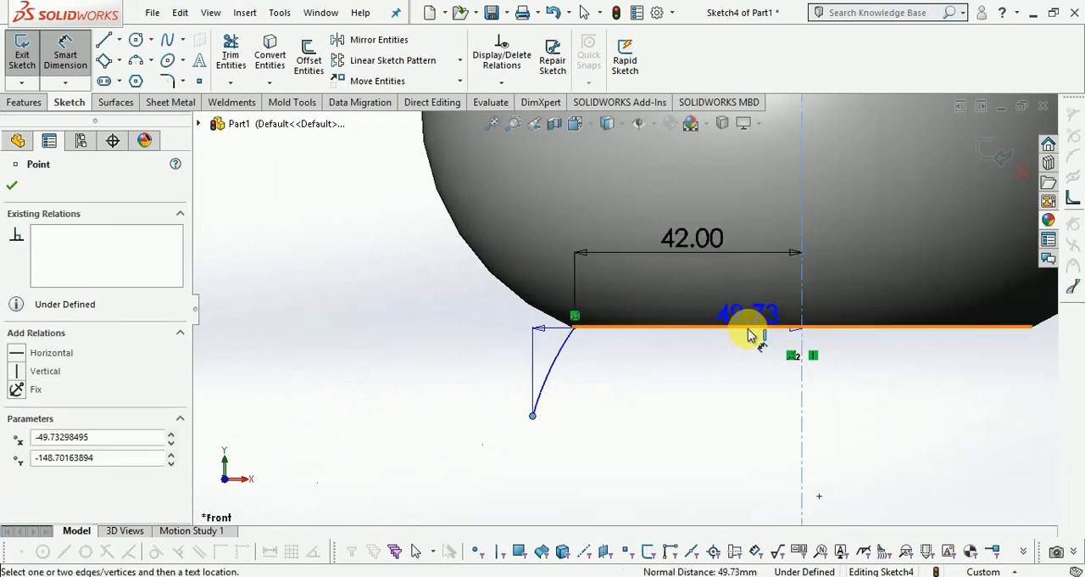
{"action": "left_click", "coordinate": [749, 328]}
{"action": "left_click", "coordinate": [415, 370]}
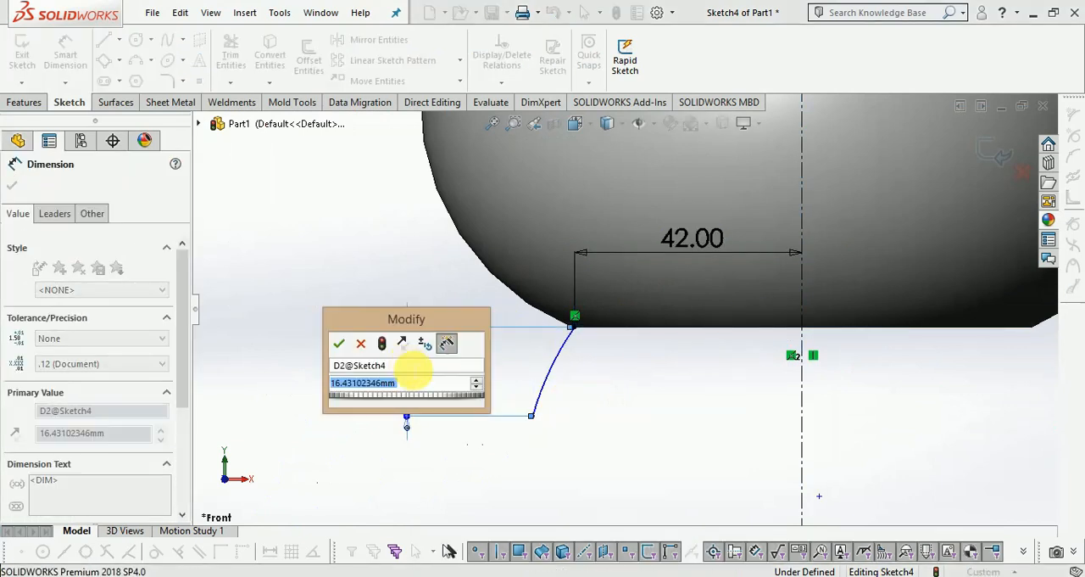
{"action": "type", "text": "12"}
{"action": "key", "text": "Return"}
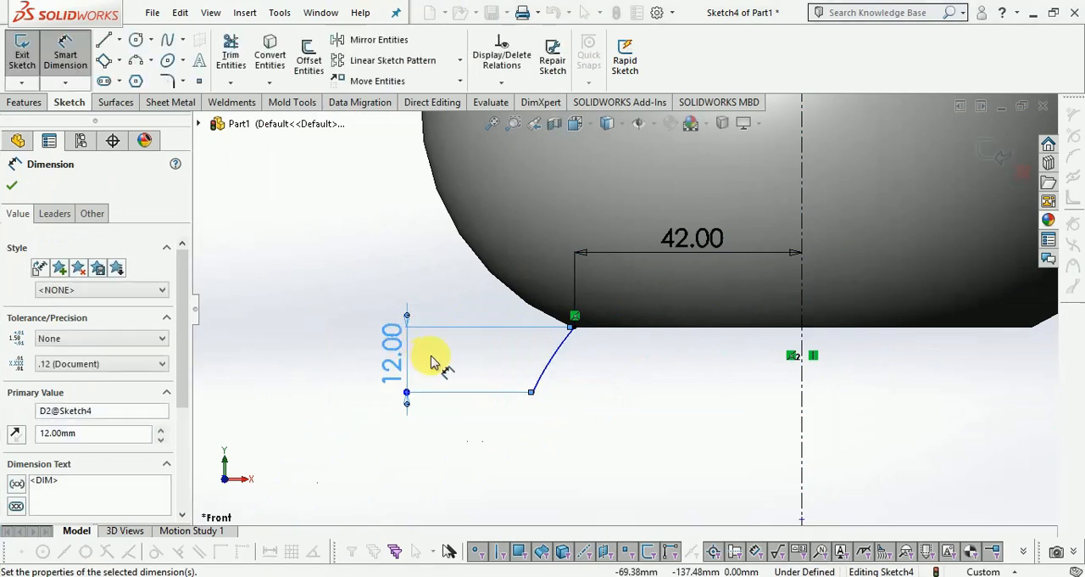
{"action": "scroll", "coordinate": [675, 332], "scroll_direction": "down", "scroll_amount": 1}
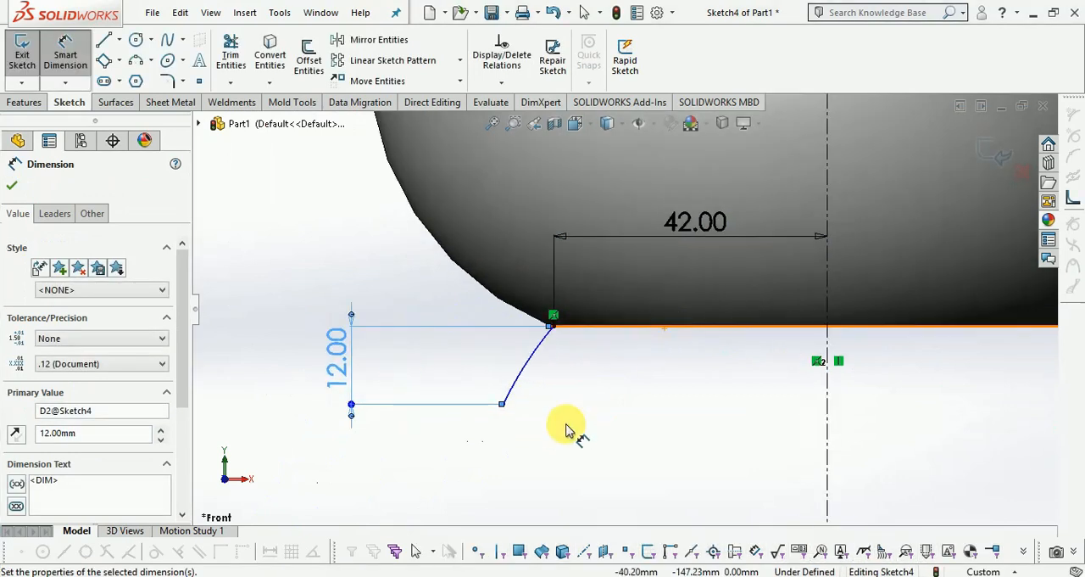
Set the arc's vertical height below the vase to 8 mm and exit the sketch.
{"action": "double_click", "coordinate": [341, 366]}
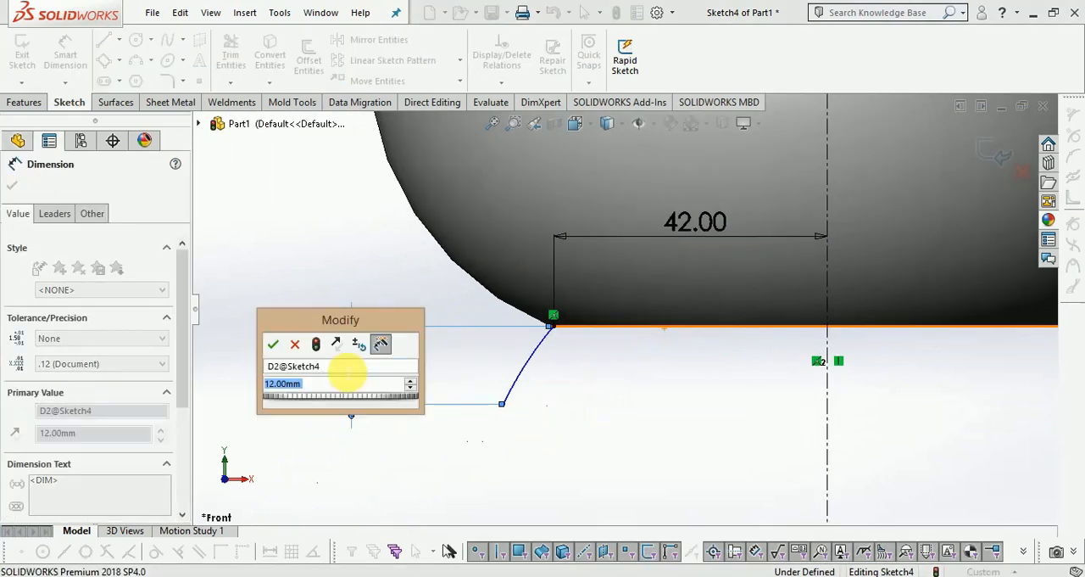
{"action": "type", "text": "1"}
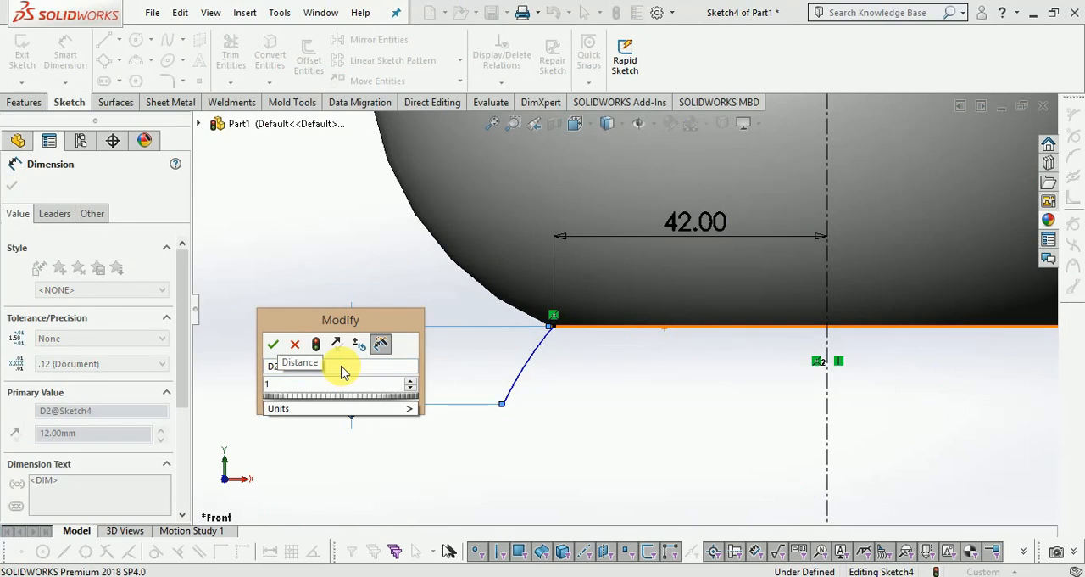
{"action": "key", "text": "BackSpace"}
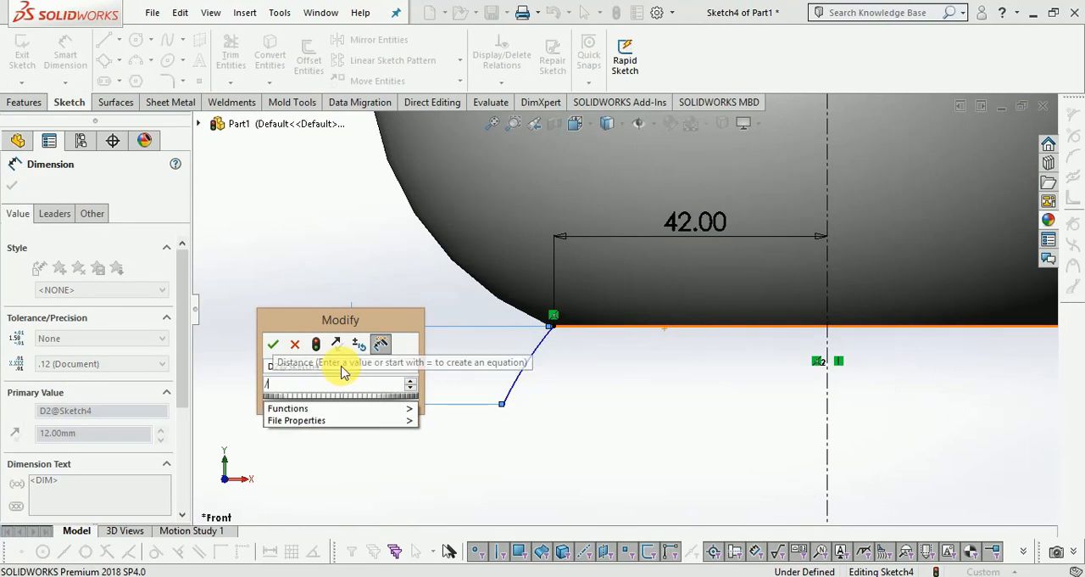
{"action": "type", "text": "/"}
{"action": "type", "text": "8"}
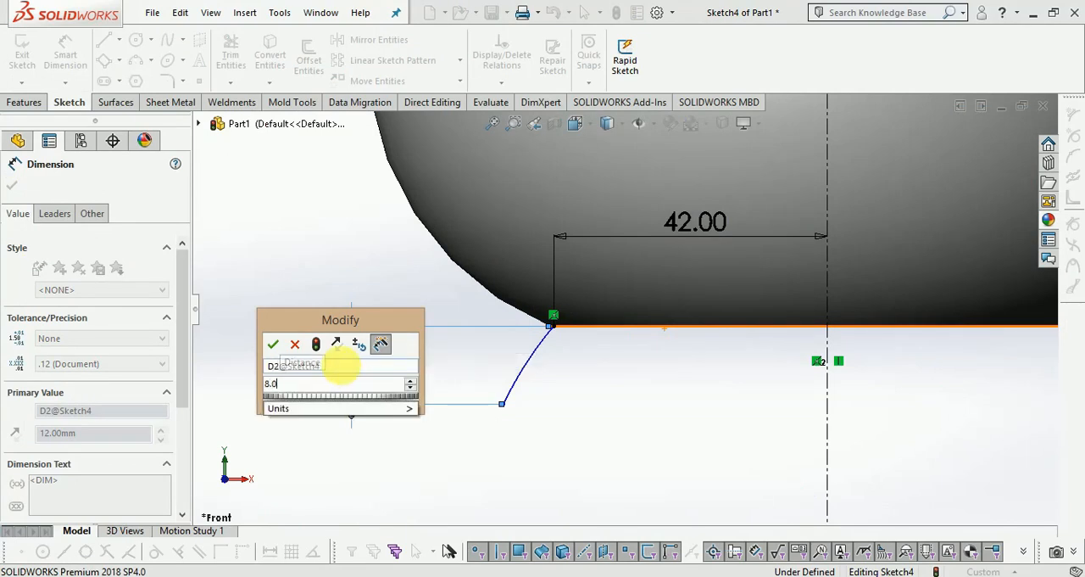
{"action": "key", "text": "Return"}
{"action": "scroll", "coordinate": [608, 331], "scroll_direction": "down", "scroll_amount": 1}
{"action": "scroll", "coordinate": [491, 405], "scroll_direction": "up", "scroll_amount": 2}
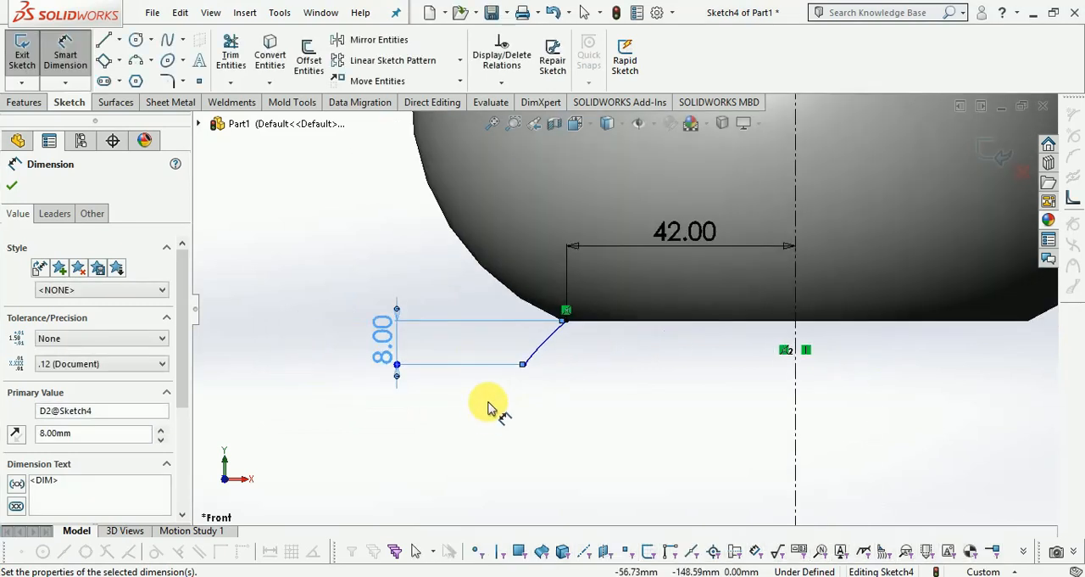
{"action": "scroll", "coordinate": [586, 340], "scroll_direction": "down", "scroll_amount": 2}
{"action": "scroll", "coordinate": [487, 415], "scroll_direction": "up", "scroll_amount": 1}
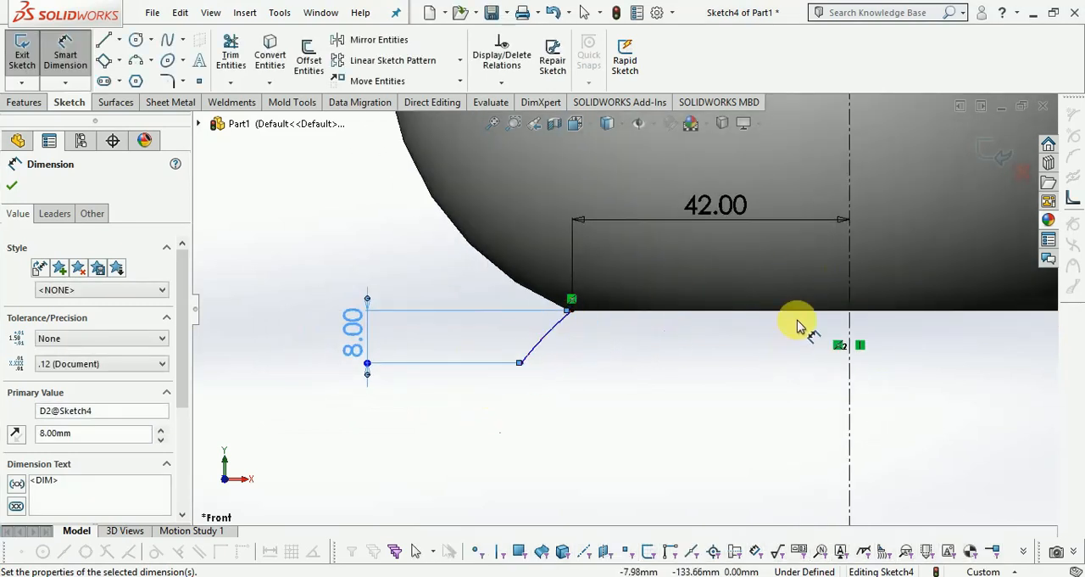
{"action": "scroll", "coordinate": [797, 324], "scroll_direction": "down", "scroll_amount": 1}
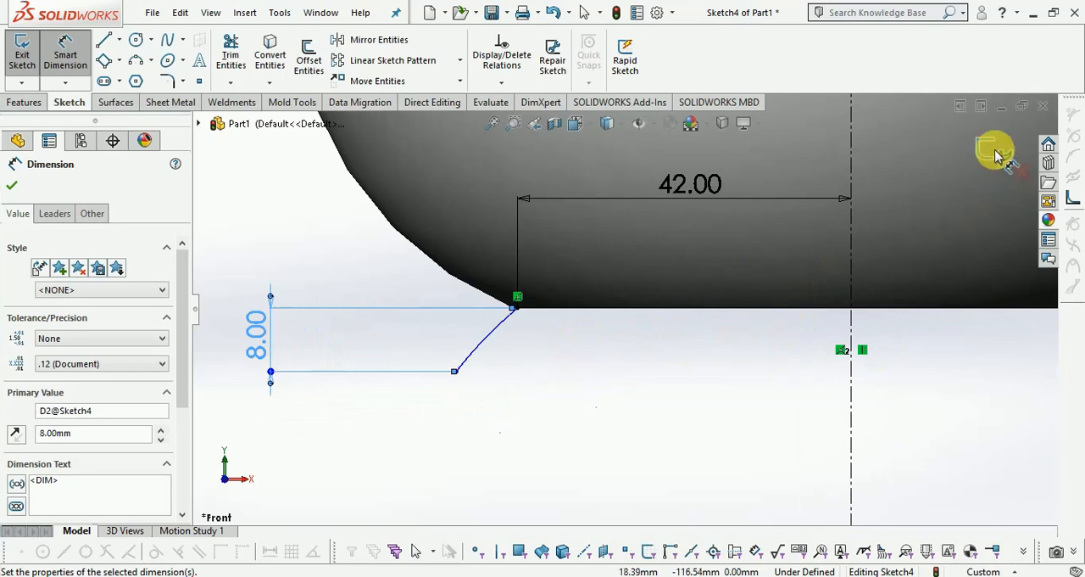
{"action": "left_click", "coordinate": [996, 154]}
{"action": "scroll", "coordinate": [560, 385], "scroll_direction": "up", "scroll_amount": 3}
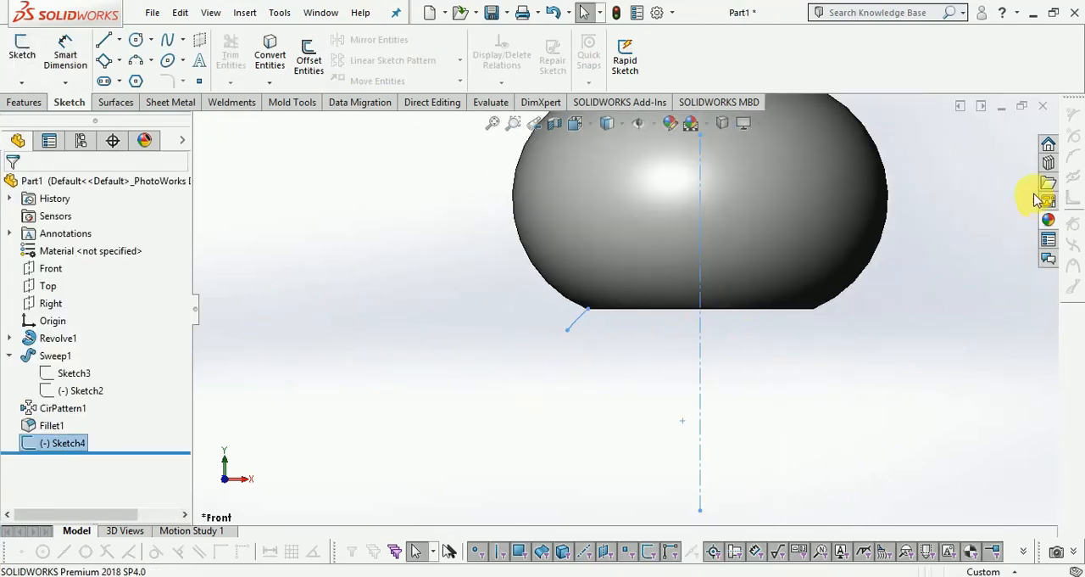
Reopen the base sketch and dimension the arc's lower endpoint 48 mm from the vertical centerline.
{"action": "scroll", "coordinate": [940, 211], "scroll_direction": "down", "scroll_amount": 1}
{"action": "scroll", "coordinate": [519, 349], "scroll_direction": "down", "scroll_amount": 1}
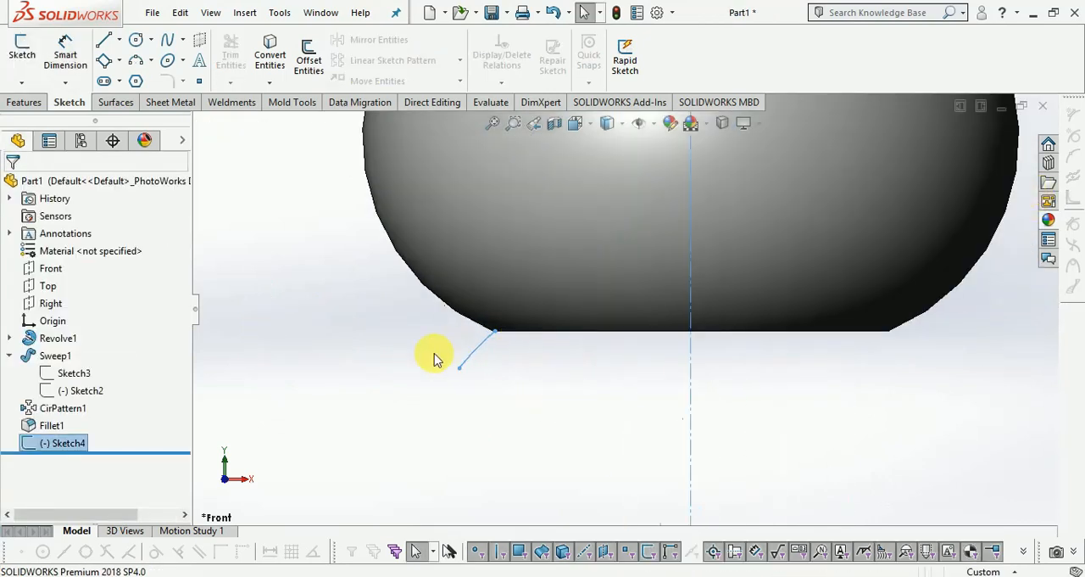
{"action": "right_click", "coordinate": [57, 444]}
{"action": "left_click", "coordinate": [76, 267]}
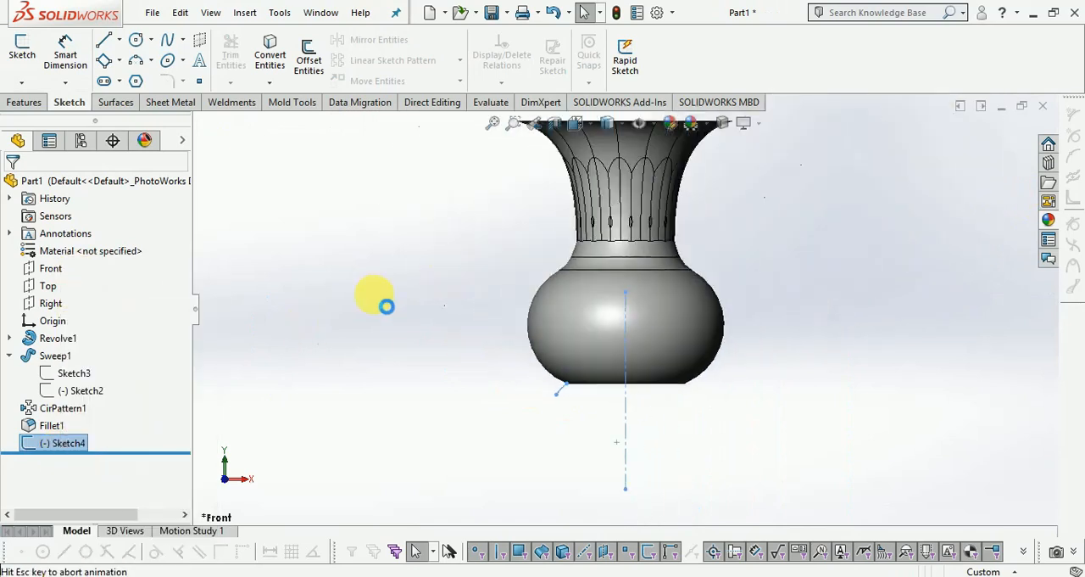
{"action": "left_click", "coordinate": [66, 58]}
{"action": "scroll", "coordinate": [387, 386], "scroll_direction": "down", "scroll_amount": 5}
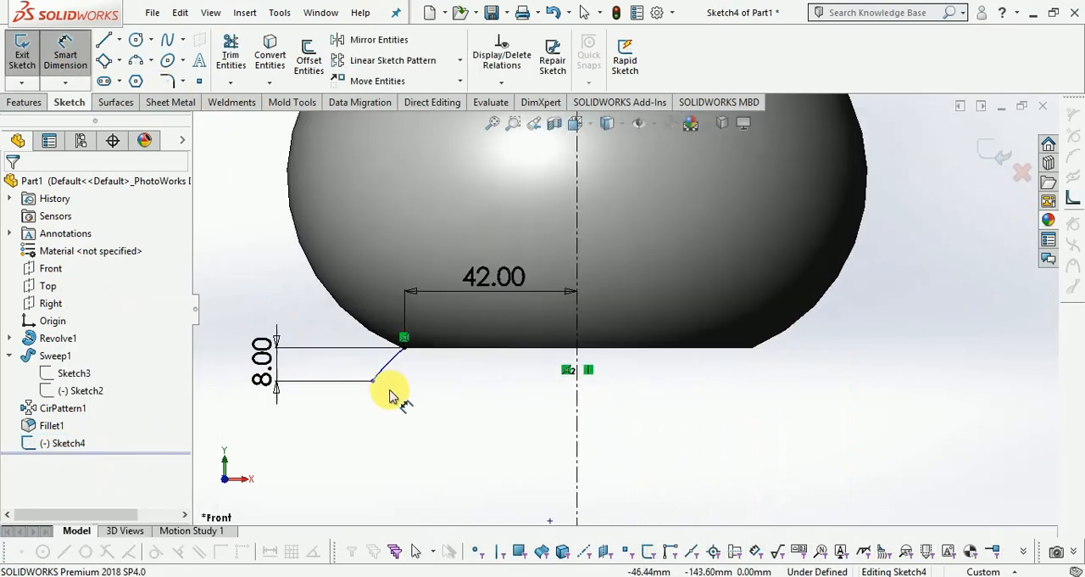
{"action": "left_click", "coordinate": [379, 377]}
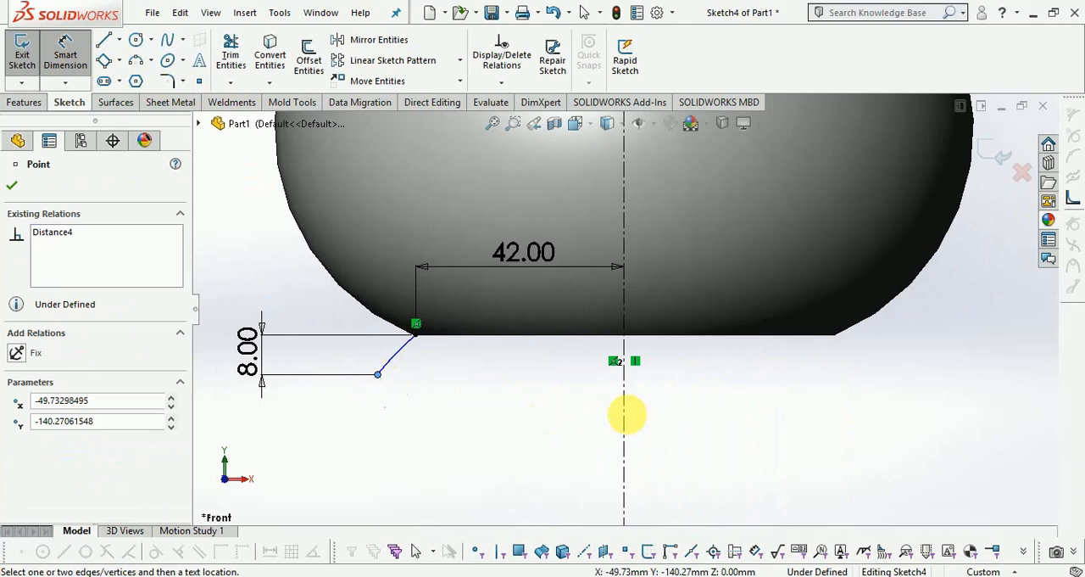
{"action": "left_click", "coordinate": [623, 417]}
{"action": "left_click", "coordinate": [472, 449]}
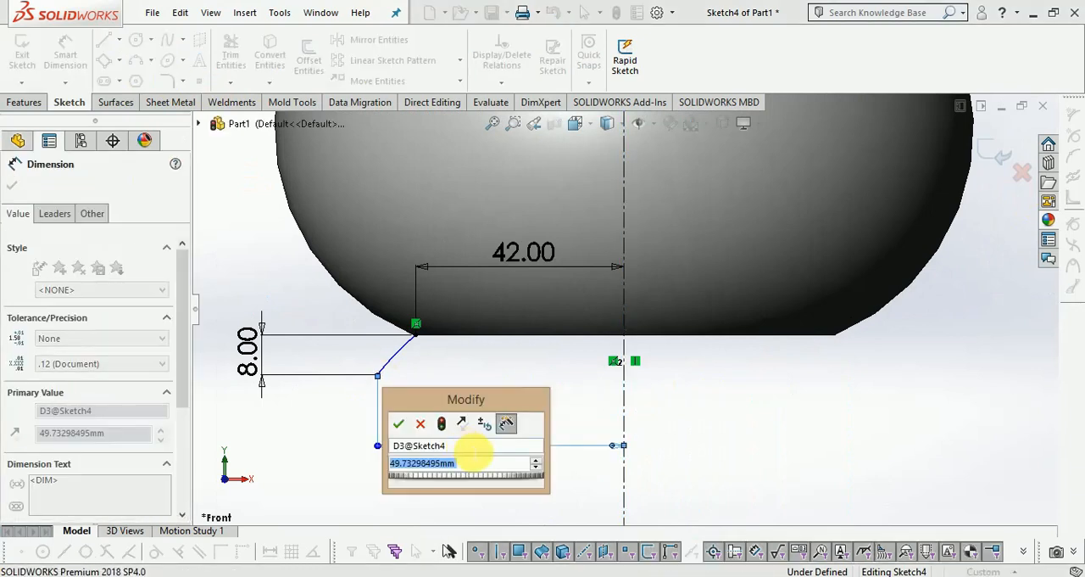
{"action": "type", "text": "48"}
{"action": "key", "text": "Return"}
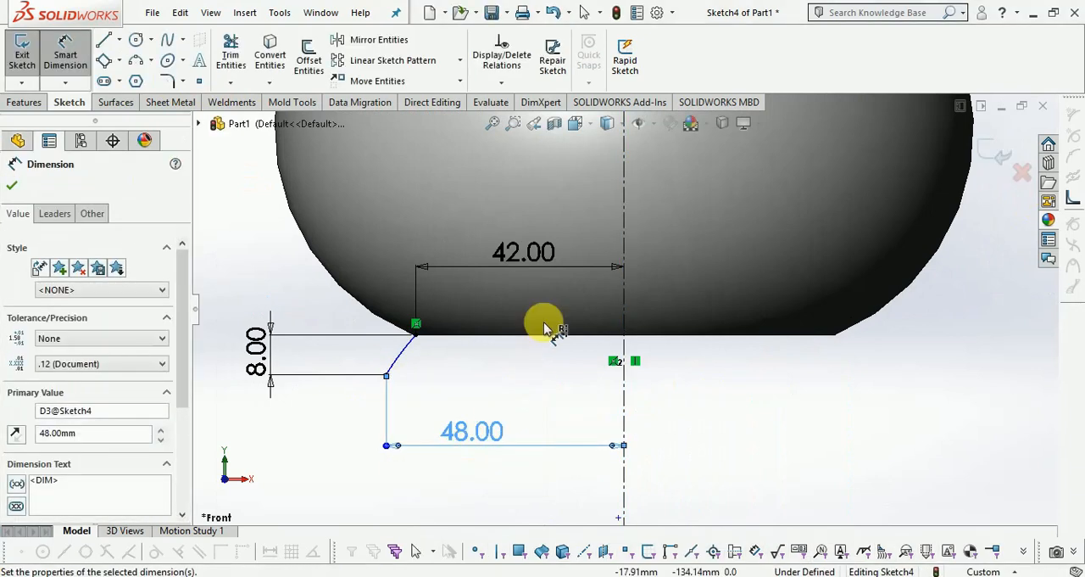
Set the lower endpoint's distance from the centerline to 47.5 mm and exit the sketch.
{"action": "scroll", "coordinate": [543, 321], "scroll_direction": "down", "scroll_amount": 2}
{"action": "scroll", "coordinate": [547, 430], "scroll_direction": "up", "scroll_amount": 2}
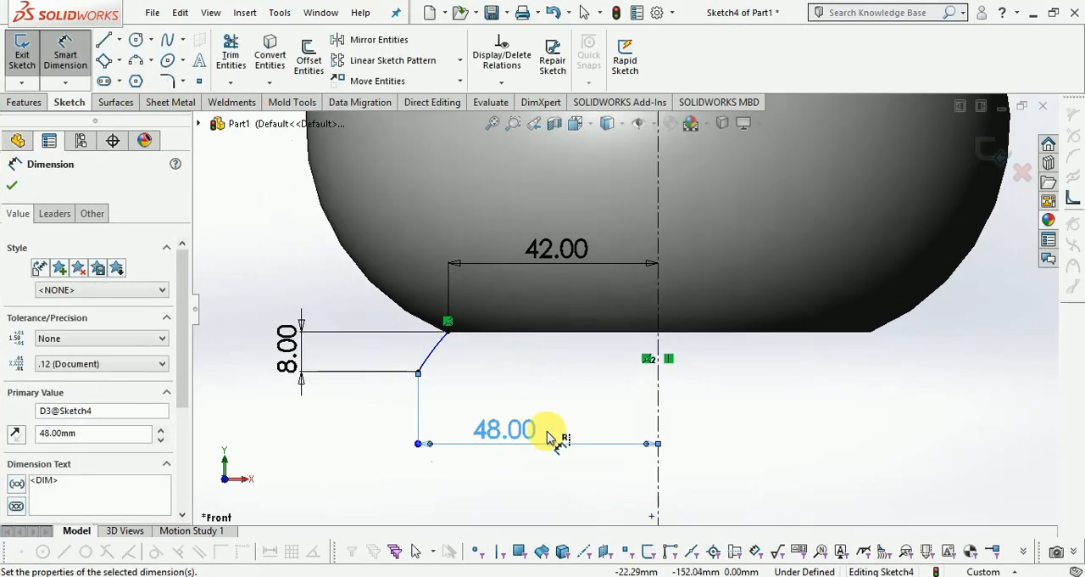
{"action": "double_click", "coordinate": [505, 433]}
{"action": "type", "text": "4"}
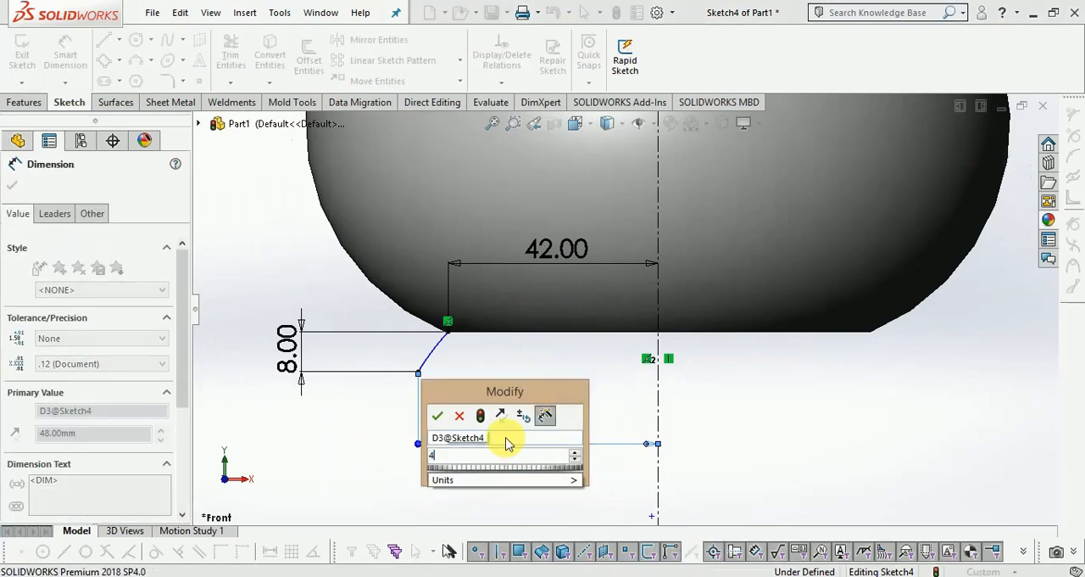
{"action": "type", "text": "7.5"}
{"action": "key", "text": "Return"}
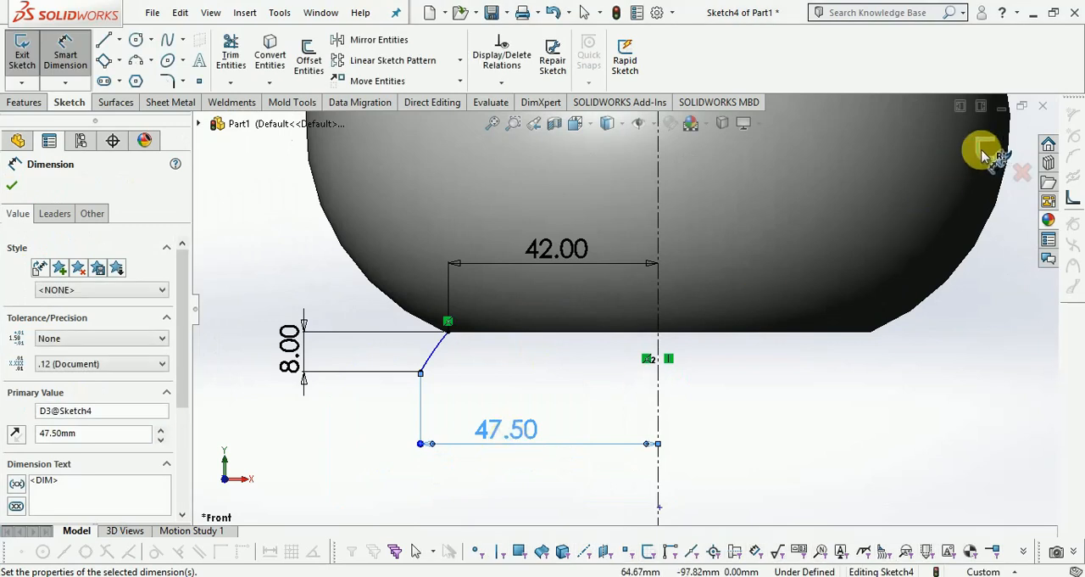
{"action": "left_click", "coordinate": [984, 153]}
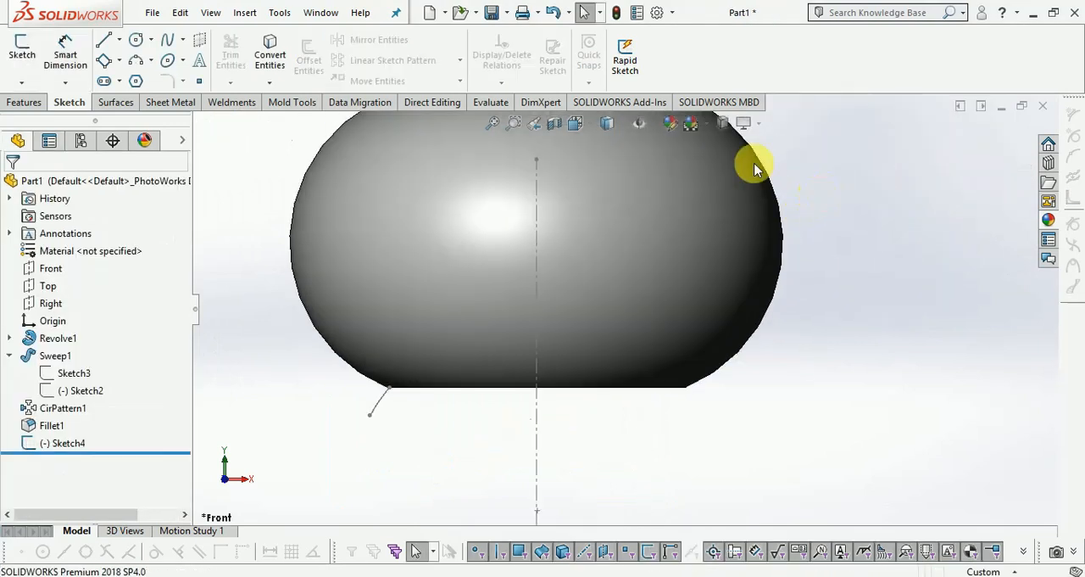
Create a revolved surface from the arc sketch, turned 360 degrees about the vertical centerline.
{"action": "left_click", "coordinate": [111, 109]}
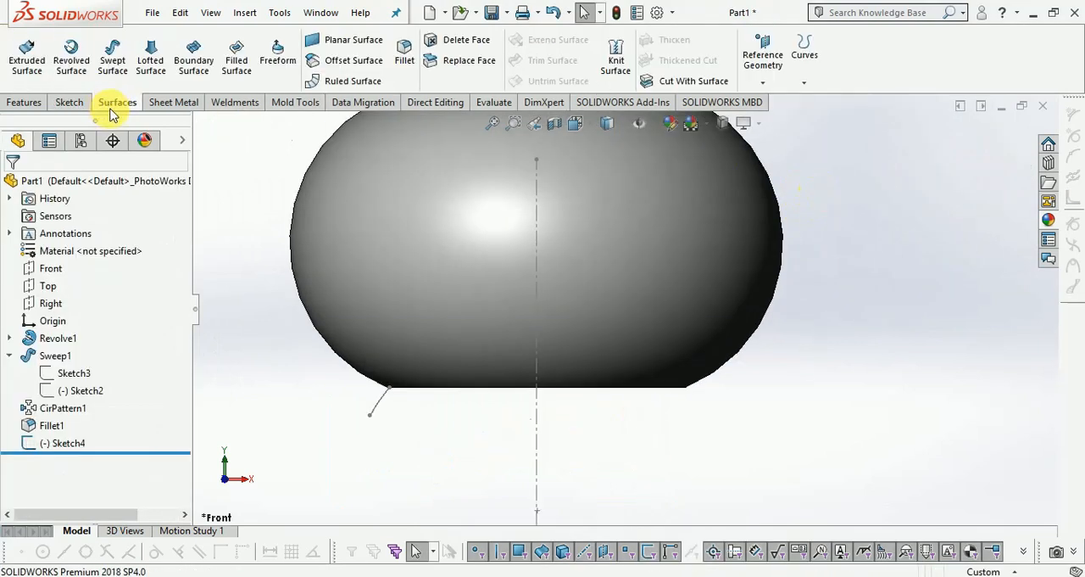
{"action": "left_click", "coordinate": [71, 68]}
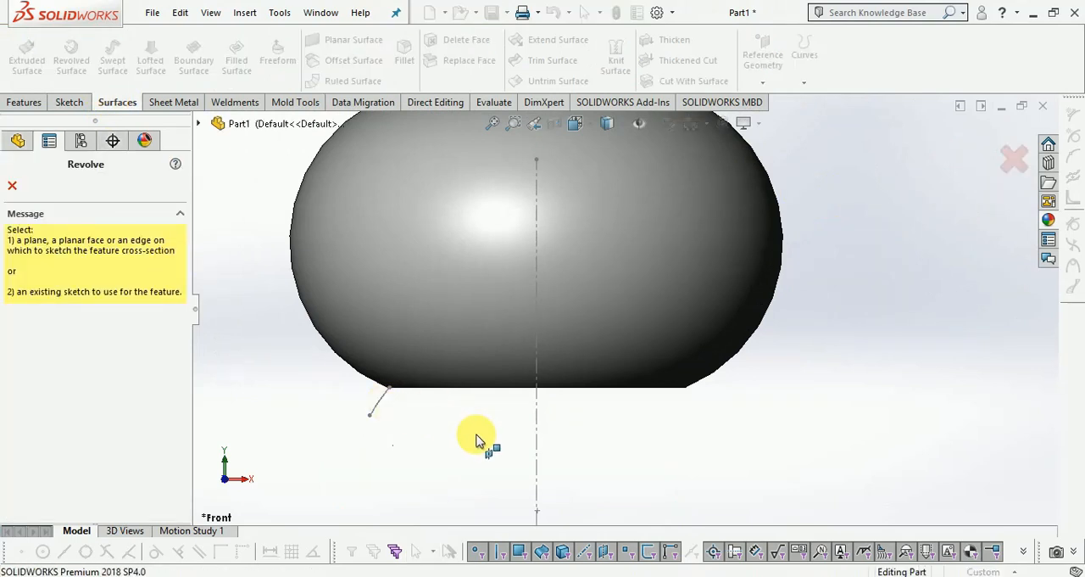
{"action": "left_click", "coordinate": [537, 420]}
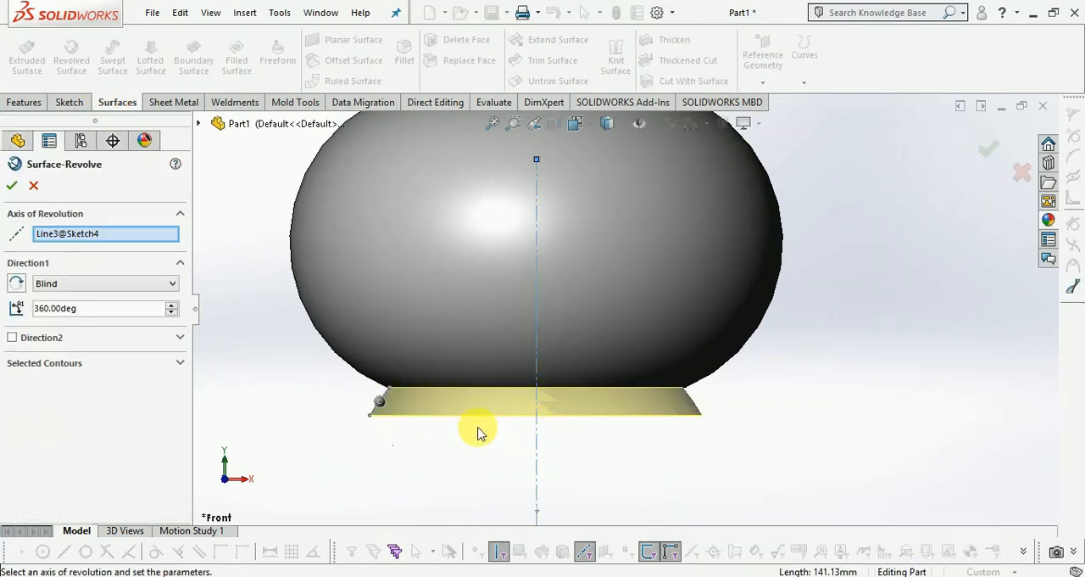
{"action": "left_click", "coordinate": [987, 151]}
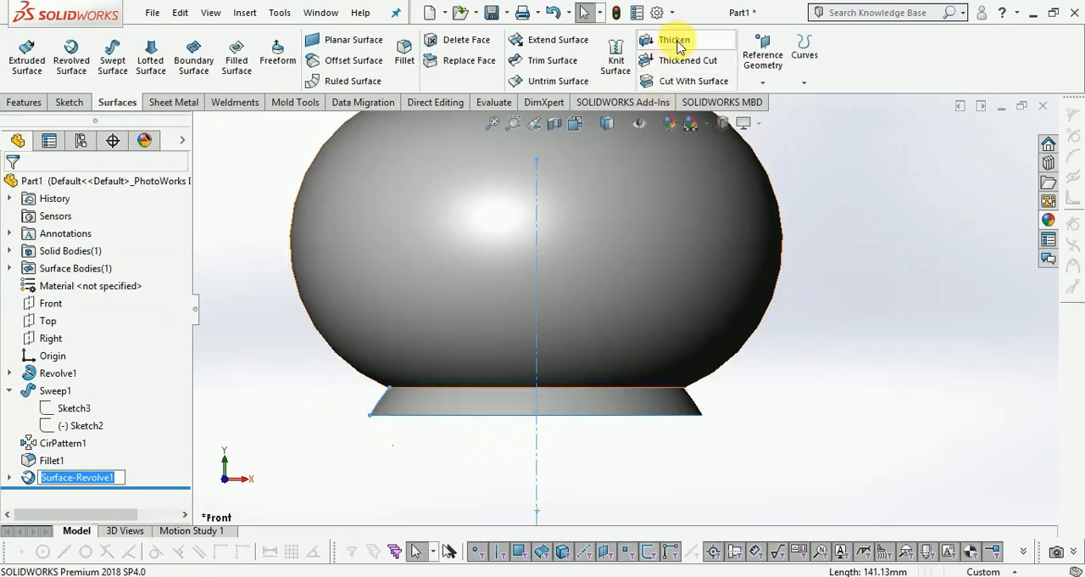
Thicken the revolved base surface by 1.20 mm toward its inner side.
{"action": "left_click", "coordinate": [674, 40]}
{"action": "scroll", "coordinate": [657, 399], "scroll_direction": "down", "scroll_amount": 2}
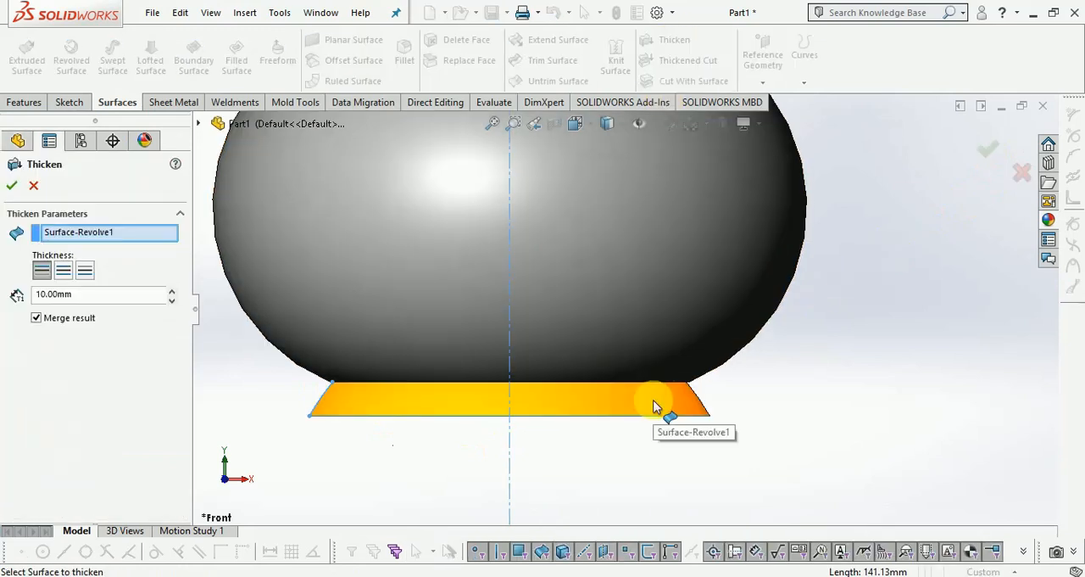
{"action": "scroll", "coordinate": [771, 425], "scroll_direction": "up", "scroll_amount": 1}
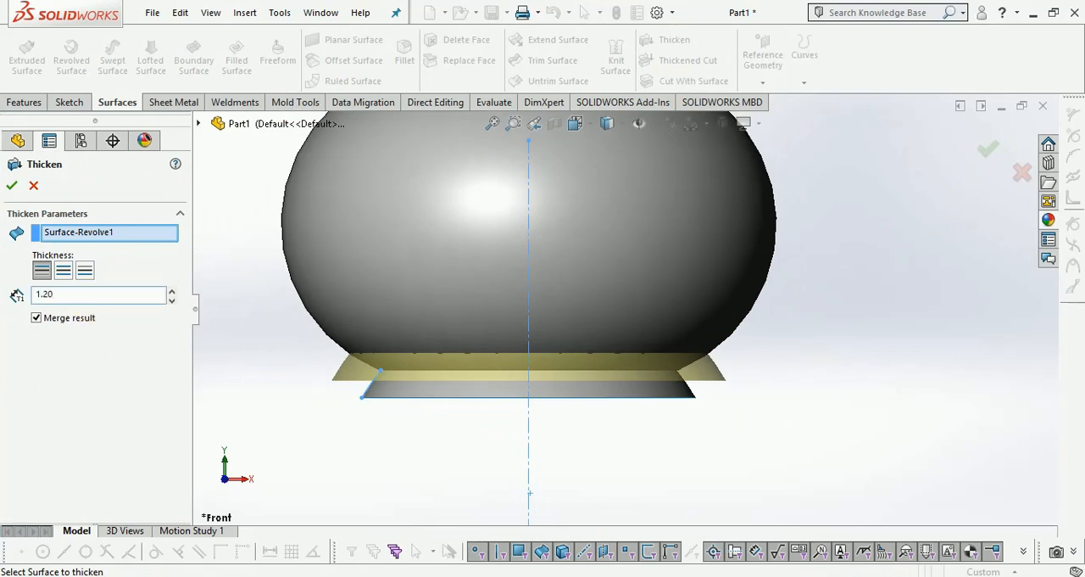
{"action": "key", "text": "Return"}
{"action": "scroll", "coordinate": [584, 363], "scroll_direction": "down", "scroll_amount": 3}
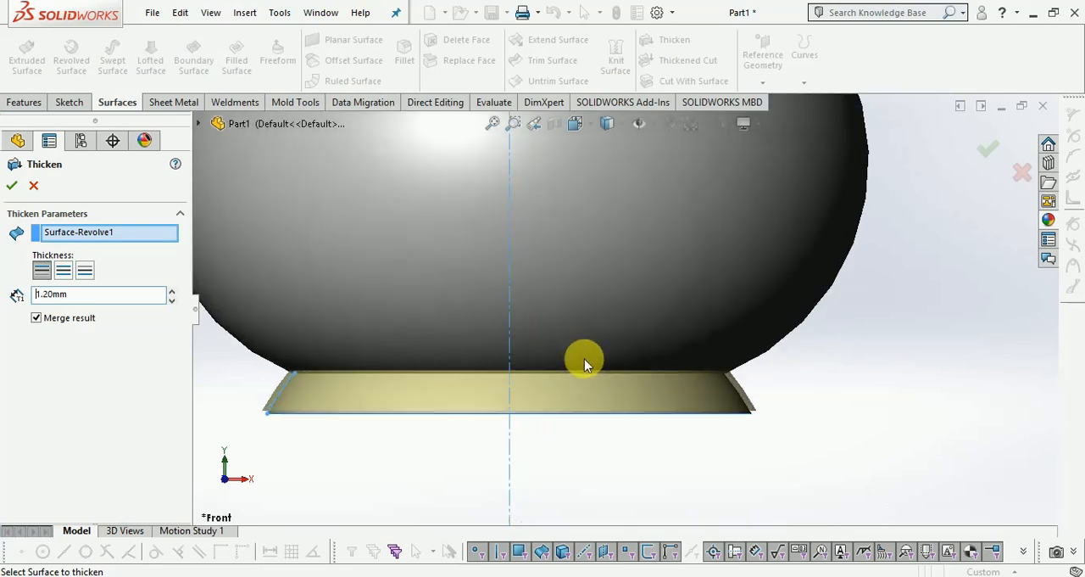
{"action": "left_click", "coordinate": [90, 276]}
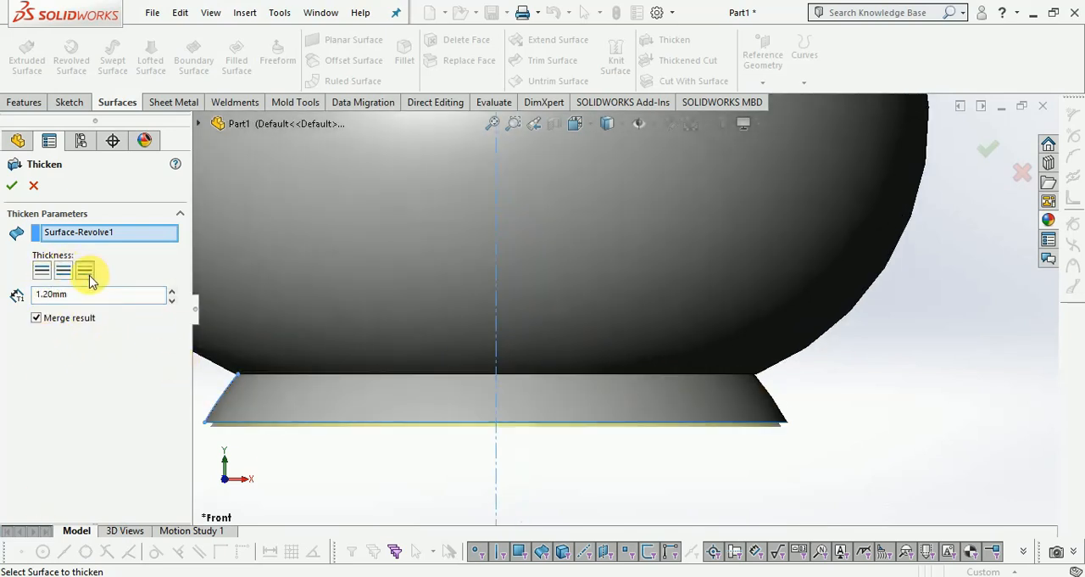
{"action": "left_click", "coordinate": [991, 154]}
{"action": "scroll", "coordinate": [851, 408], "scroll_direction": "up", "scroll_amount": 2}
{"action": "middle_click_drag", "start_coordinate": [630, 411], "coordinate": [734, 344]}
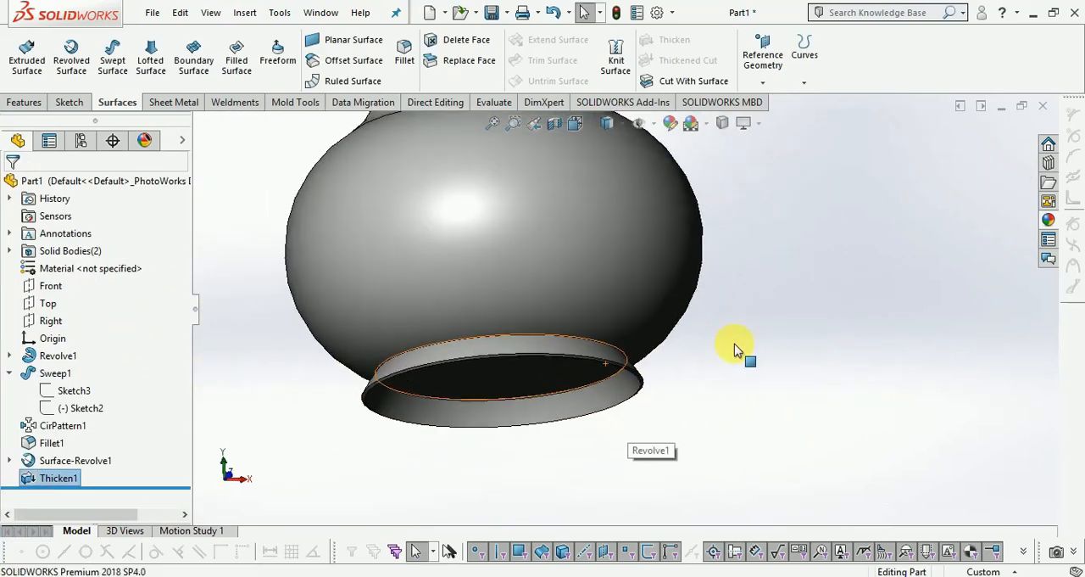
Shell the vase body to a 1.50 mm wall thickness, removing the scalloped top face of the neck.
{"action": "scroll", "coordinate": [738, 330], "scroll_direction": "up", "scroll_amount": 4}
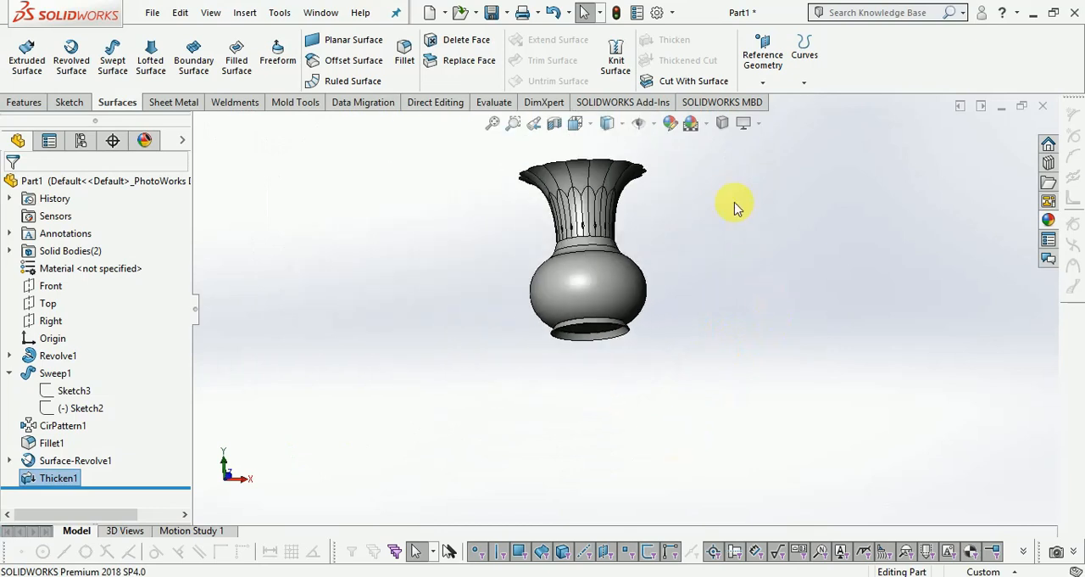
{"action": "middle_click_drag", "start_coordinate": [736, 208], "coordinate": [678, 286]}
{"action": "scroll", "coordinate": [593, 169], "scroll_direction": "down", "scroll_amount": 5}
{"action": "scroll", "coordinate": [597, 174], "scroll_direction": "up", "scroll_amount": 2}
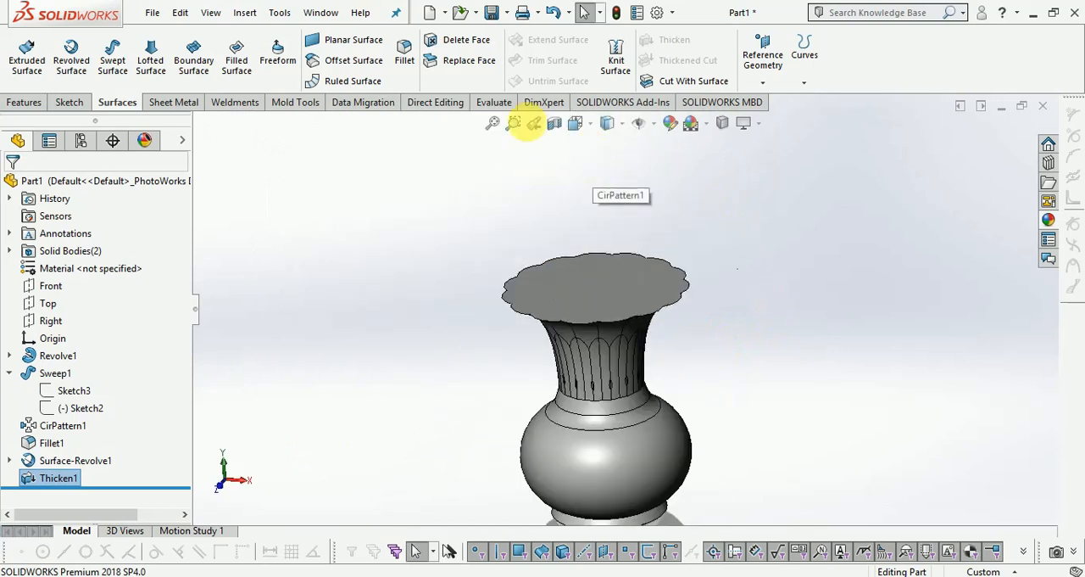
{"action": "left_click", "coordinate": [28, 106]}
{"action": "left_click", "coordinate": [682, 80]}
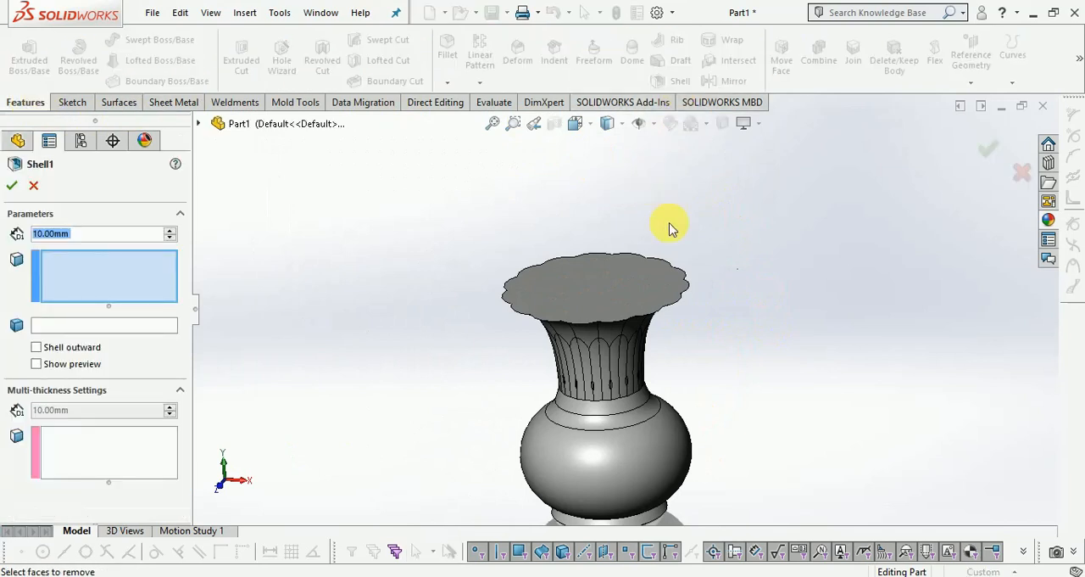
{"action": "scroll", "coordinate": [670, 227], "scroll_direction": "down", "scroll_amount": 3}
{"action": "left_click", "coordinate": [534, 290]}
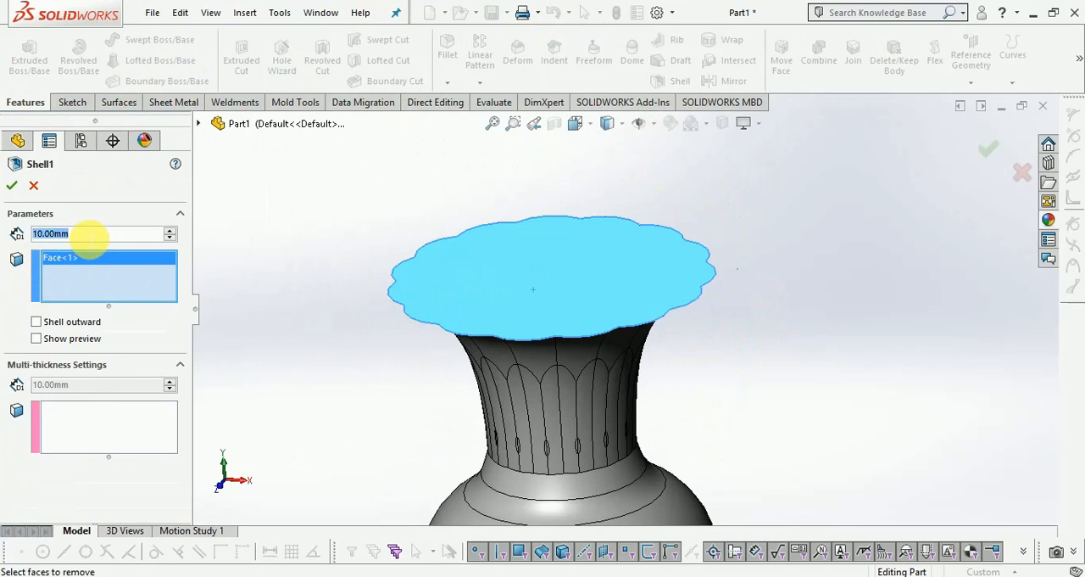
{"action": "type", "text": "1.5"}
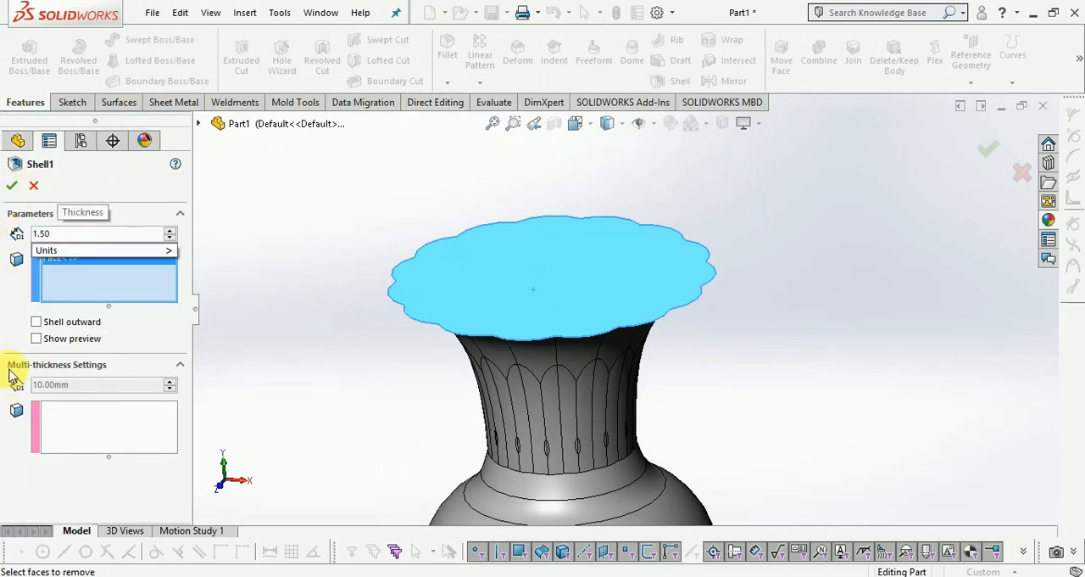
{"action": "key", "text": "Return"}
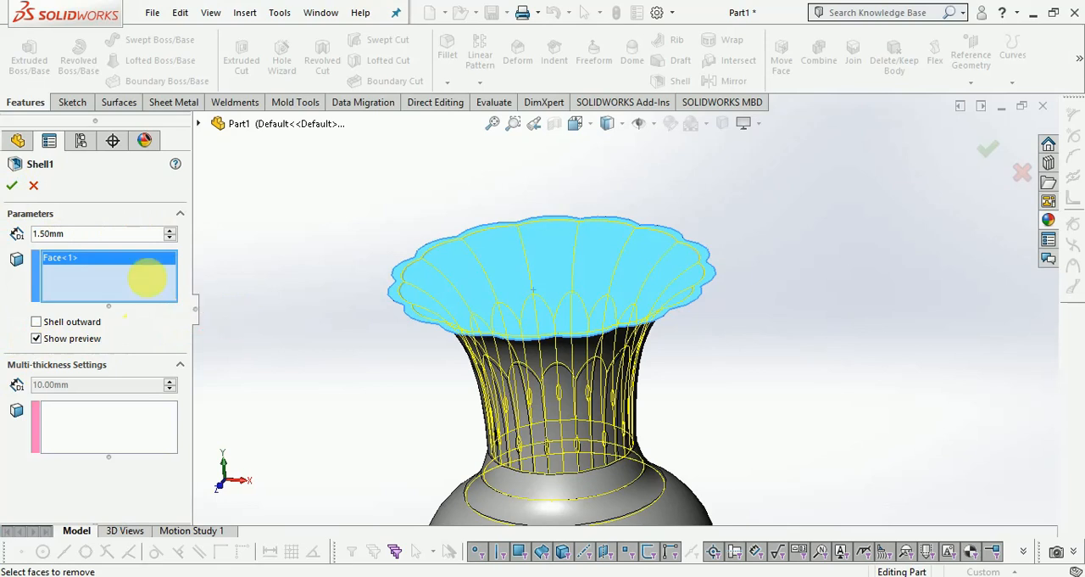
{"action": "left_click", "coordinate": [12, 187]}
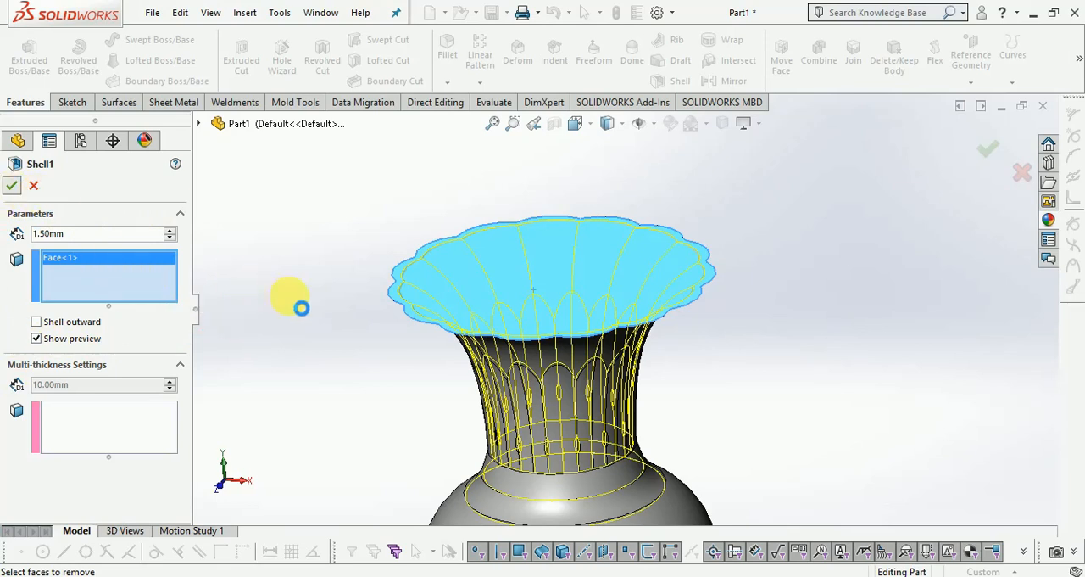
Examine the shelled vase from several angles, from the open scalloped mouth down to the flared base.
{"action": "scroll", "coordinate": [333, 276], "scroll_direction": "up", "scroll_amount": 3}
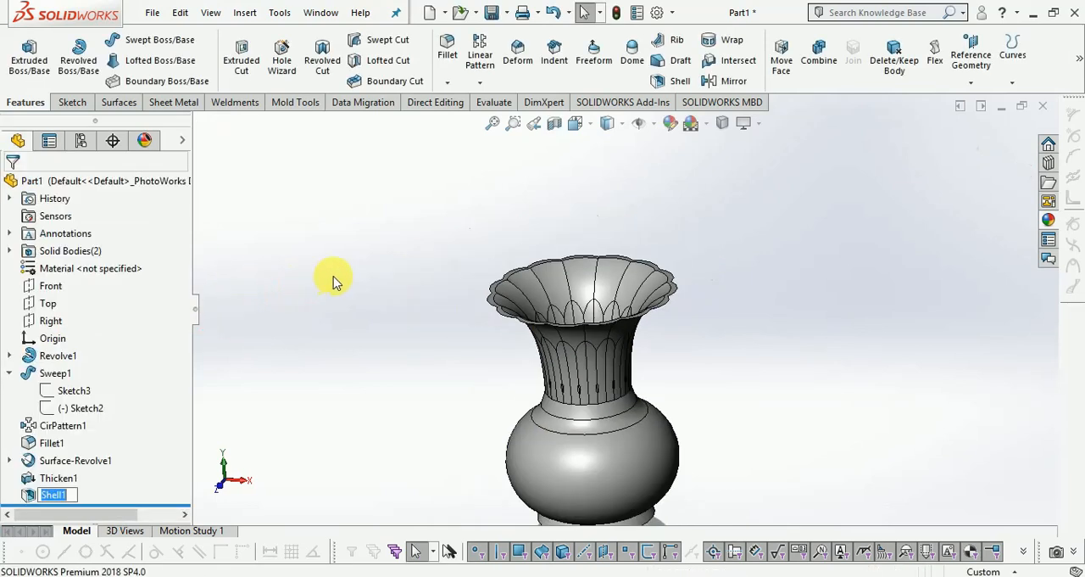
{"action": "scroll", "coordinate": [823, 402], "scroll_direction": "up", "scroll_amount": 3}
{"action": "scroll", "coordinate": [616, 356], "scroll_direction": "down", "scroll_amount": 5}
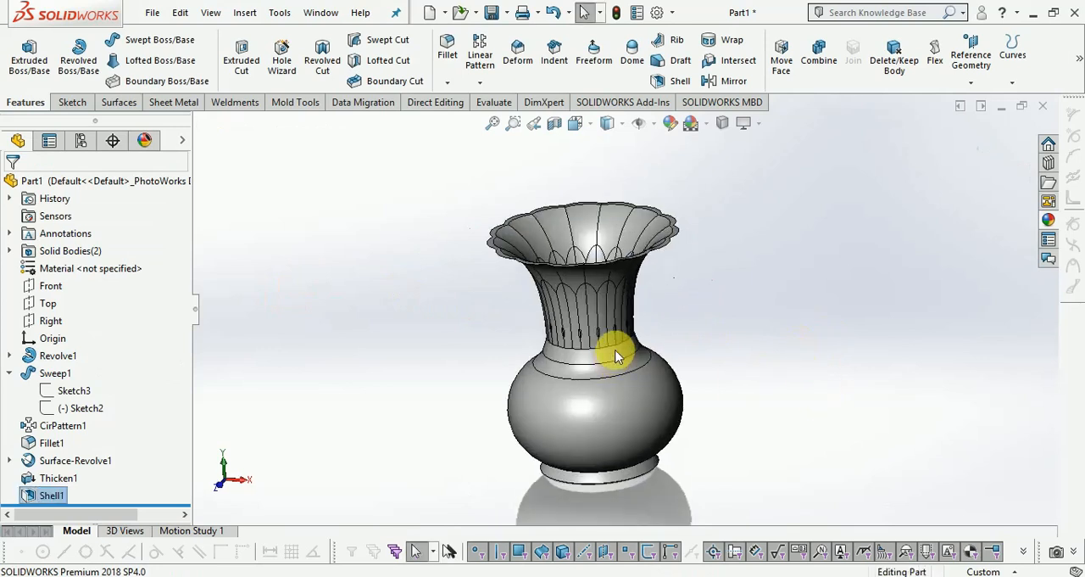
{"action": "middle_click_drag", "start_coordinate": [617, 354], "coordinate": [654, 295]}
{"action": "scroll", "coordinate": [614, 411], "scroll_direction": "up", "scroll_amount": 3}
{"action": "scroll", "coordinate": [600, 429], "scroll_direction": "down", "scroll_amount": 4}
{"action": "mouse_move", "coordinate": [598, 429]}
{"action": "middle_mouse_down"}
{"action": "mouse_move", "coordinate": [613, 375]}
{"action": "mouse_move", "coordinate": [600, 420]}
{"action": "middle_mouse_up"}
{"action": "scroll", "coordinate": [659, 409], "scroll_direction": "down", "scroll_amount": 5}
{"action": "scroll", "coordinate": [836, 383], "scroll_direction": "up", "scroll_amount": 5}
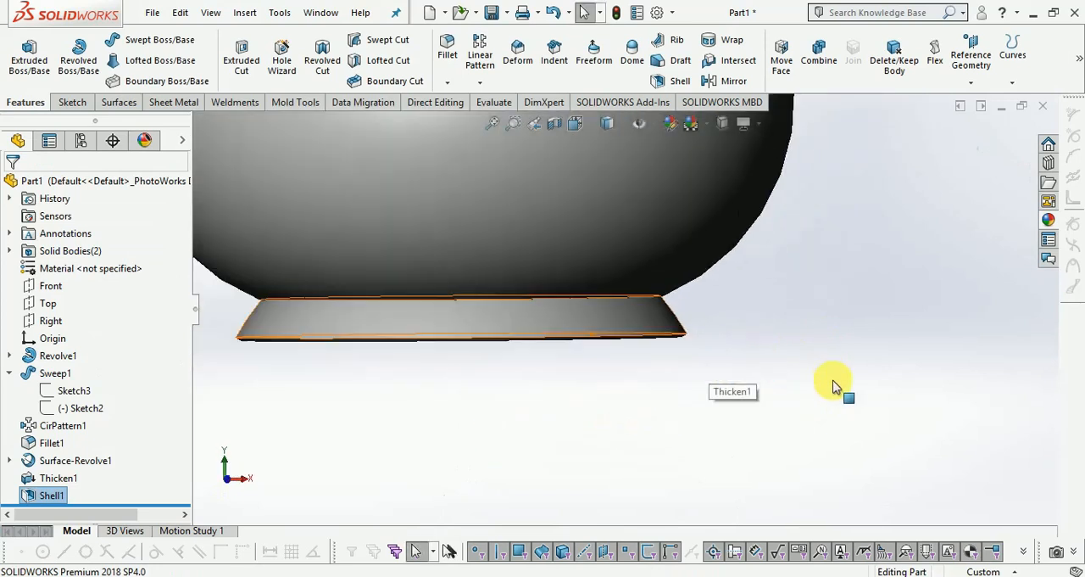
Sketch a circle about 5.4 mm in diameter on the Front plane, centered at the flared base's lower left corner.
{"action": "left_click", "coordinate": [87, 106]}
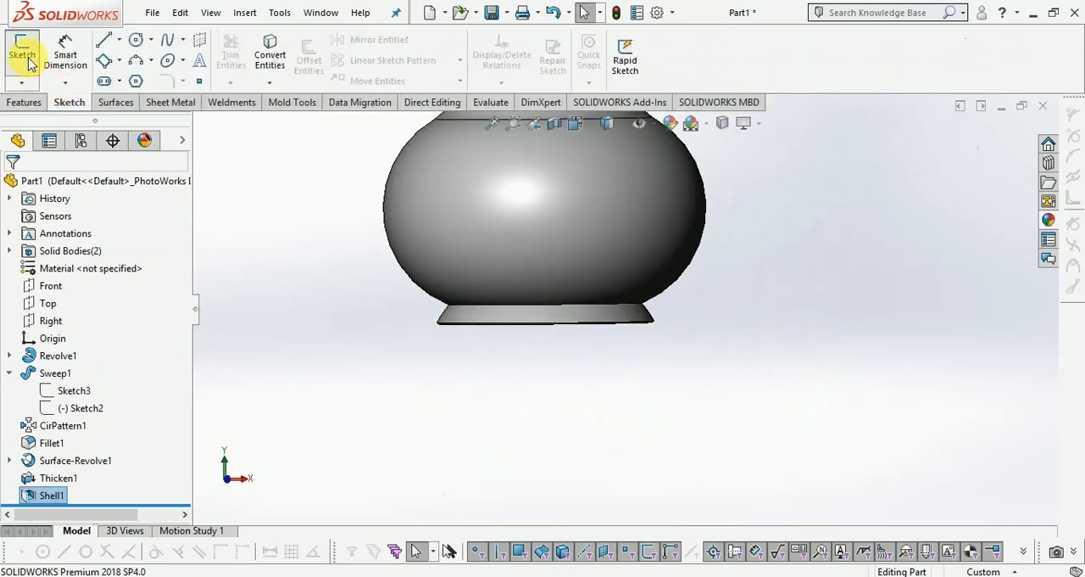
{"action": "left_click", "coordinate": [22, 49]}
{"action": "left_click", "coordinate": [201, 125]}
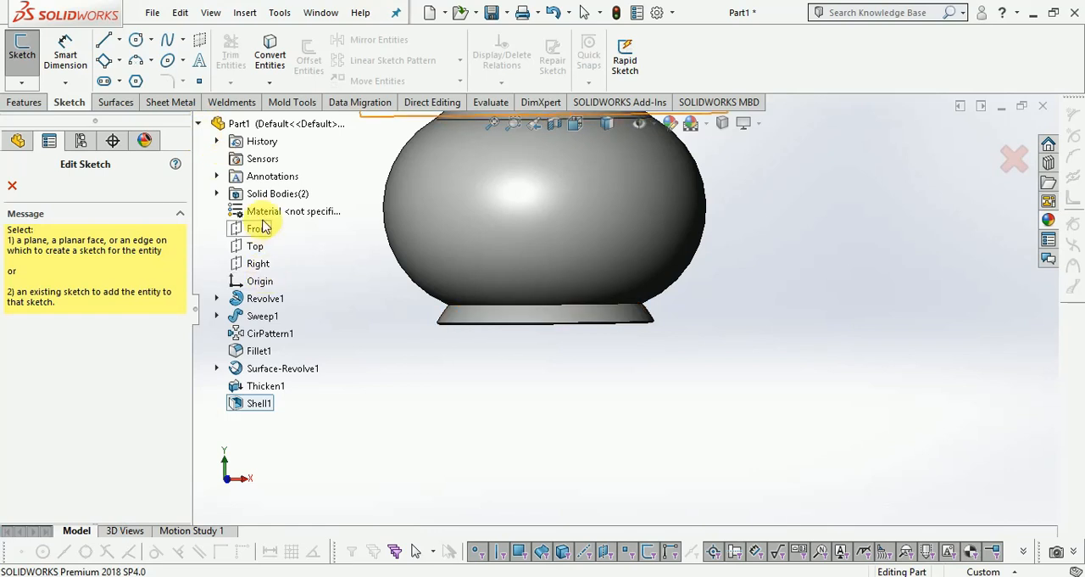
{"action": "left_click", "coordinate": [260, 231]}
{"action": "scroll", "coordinate": [579, 472], "scroll_direction": "down", "scroll_amount": 5}
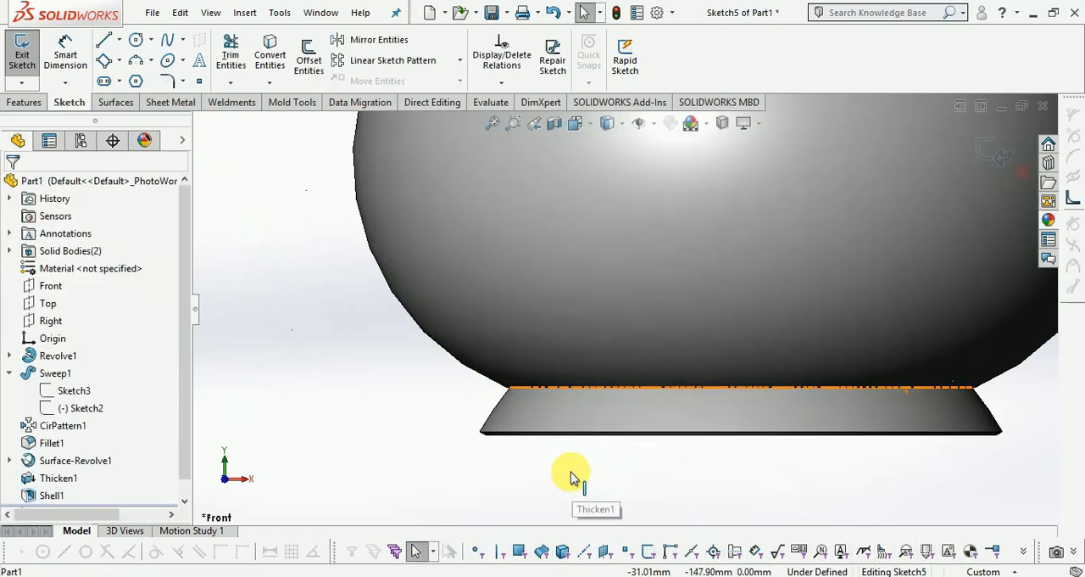
{"action": "left_click", "coordinate": [137, 43]}
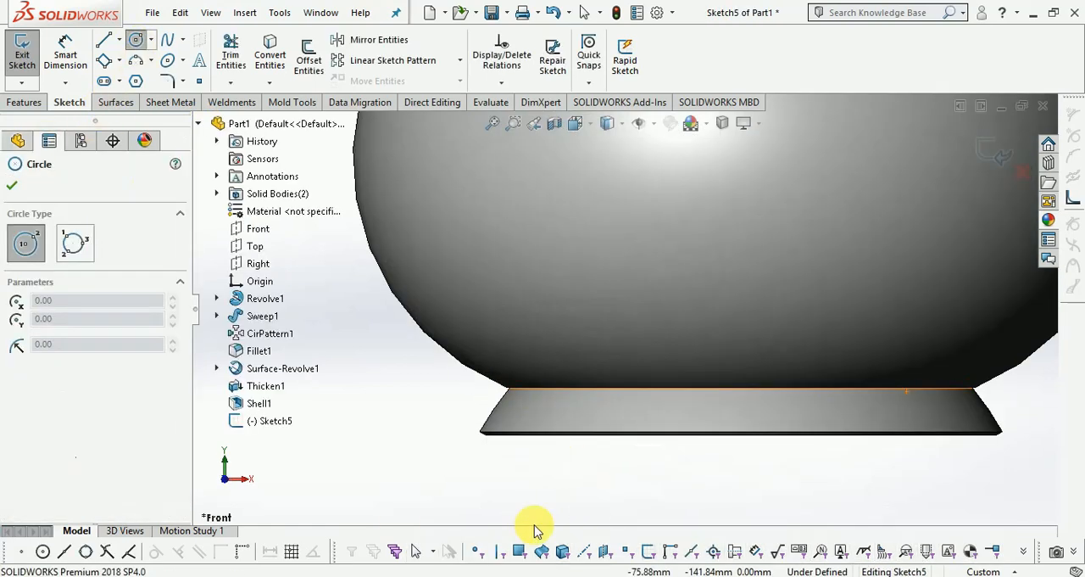
{"action": "left_click", "coordinate": [486, 434]}
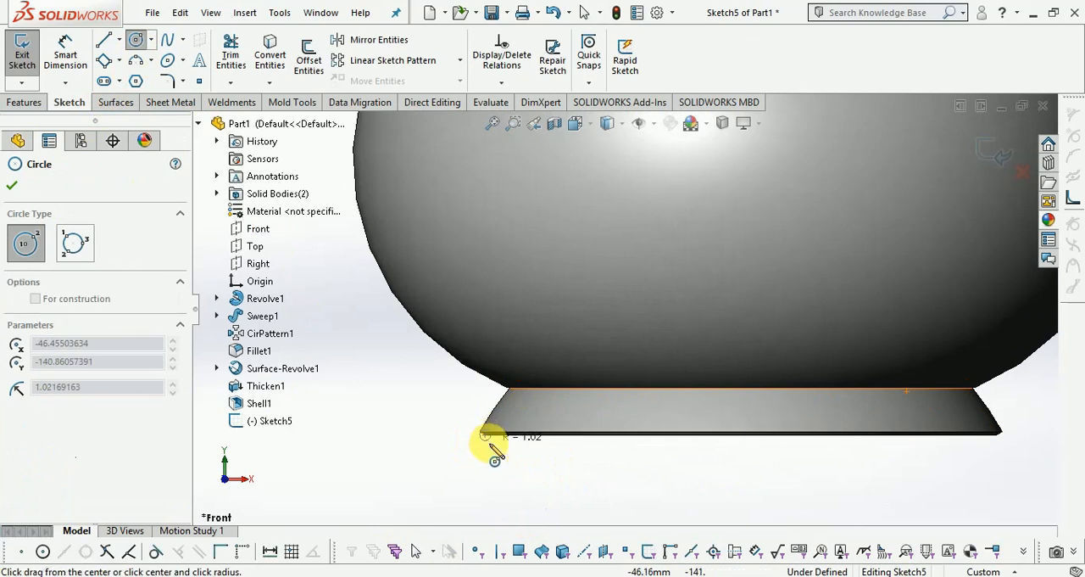
{"action": "left_click", "coordinate": [495, 453]}
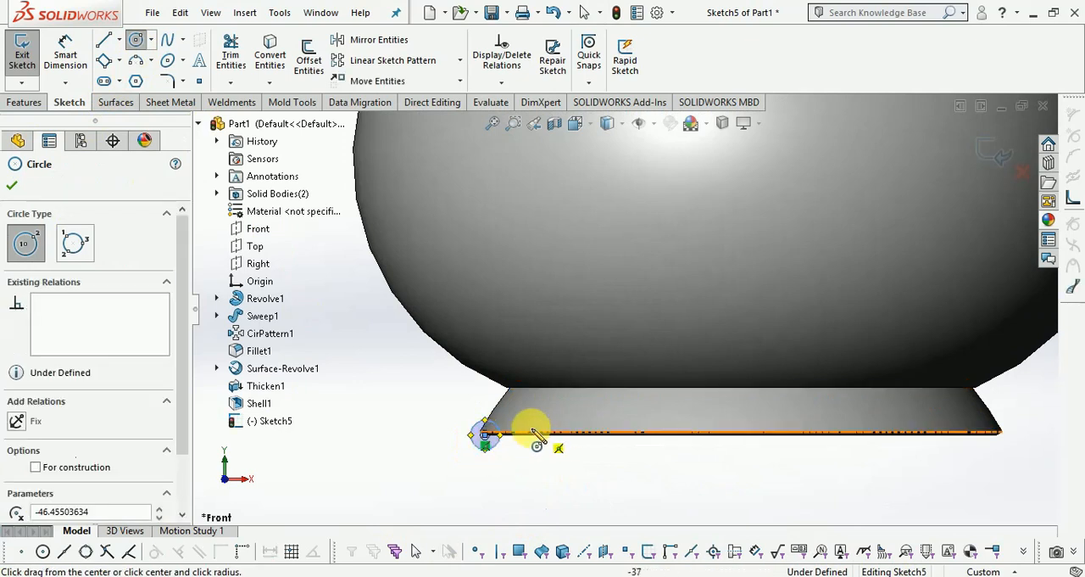
Dimension the circle's diameter as 6 mm and exit the sketch.
{"action": "scroll", "coordinate": [472, 416], "scroll_direction": "down", "scroll_amount": 3}
{"action": "left_click", "coordinate": [66, 53]}
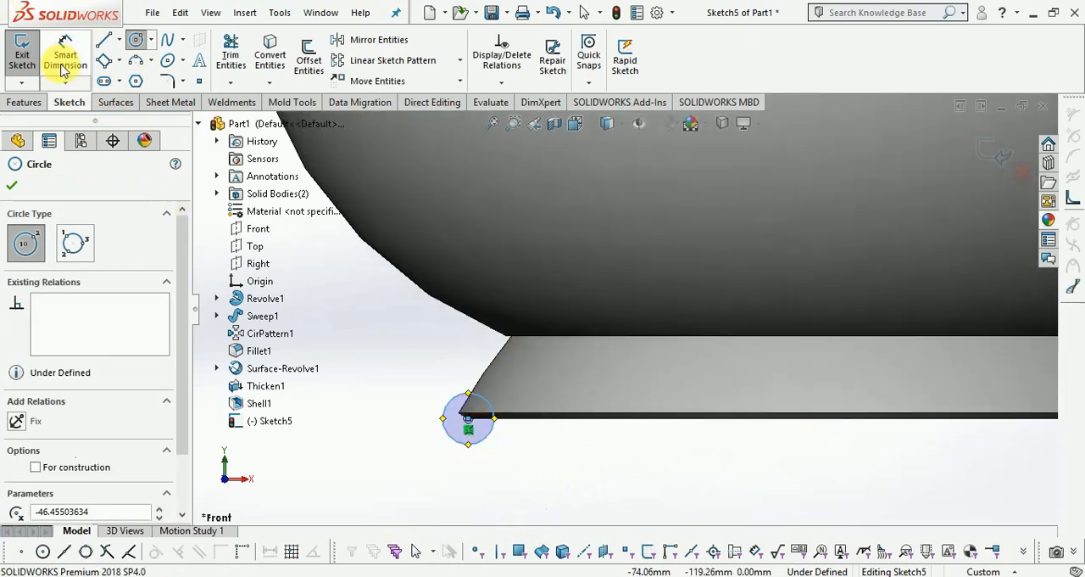
{"action": "left_click", "coordinate": [449, 400]}
{"action": "left_click", "coordinate": [392, 388]}
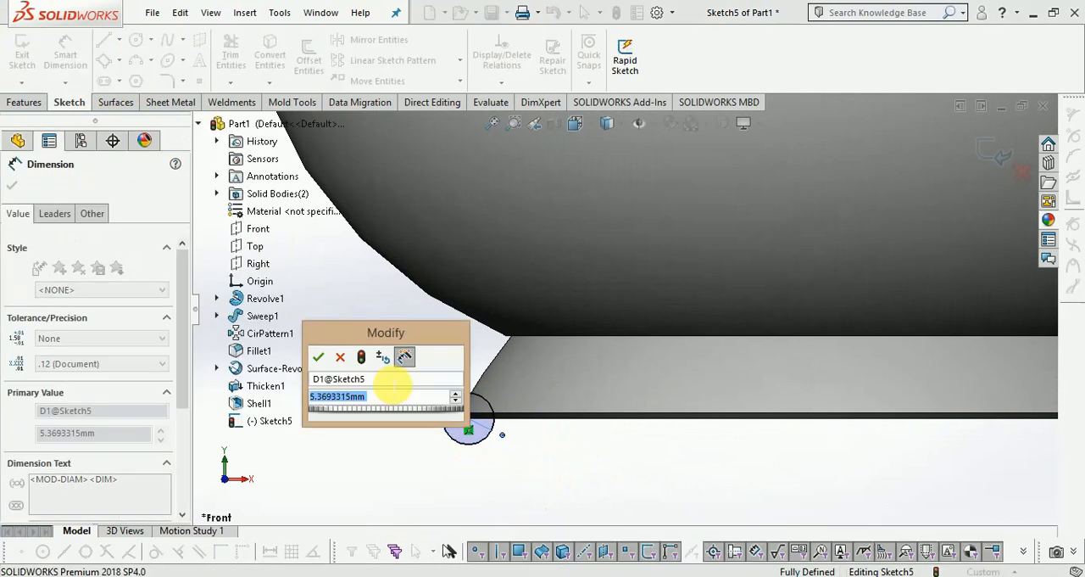
{"action": "type", "text": "6."}
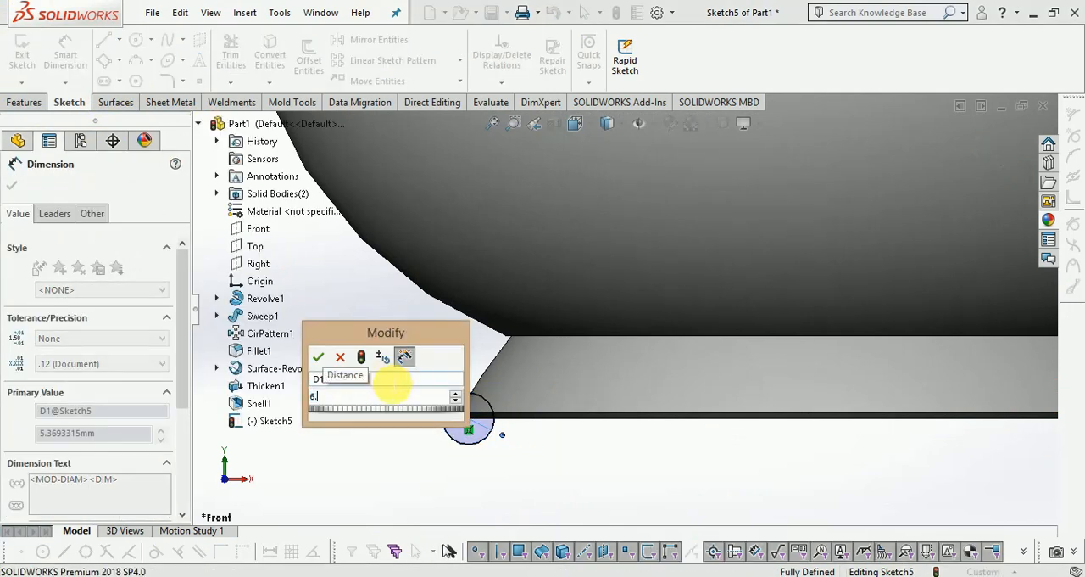
{"action": "key", "text": "Return"}
{"action": "scroll", "coordinate": [480, 459], "scroll_direction": "up", "scroll_amount": 2}
{"action": "scroll", "coordinate": [811, 237], "scroll_direction": "up", "scroll_amount": 4}
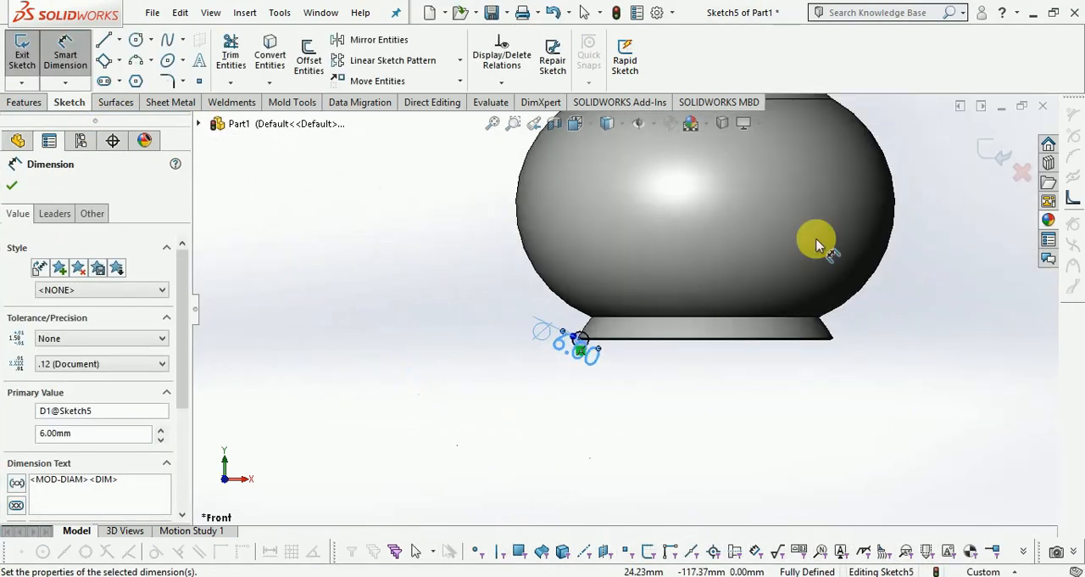
{"action": "scroll", "coordinate": [971, 188], "scroll_direction": "down", "scroll_amount": 3}
{"action": "left_click", "coordinate": [990, 163]}
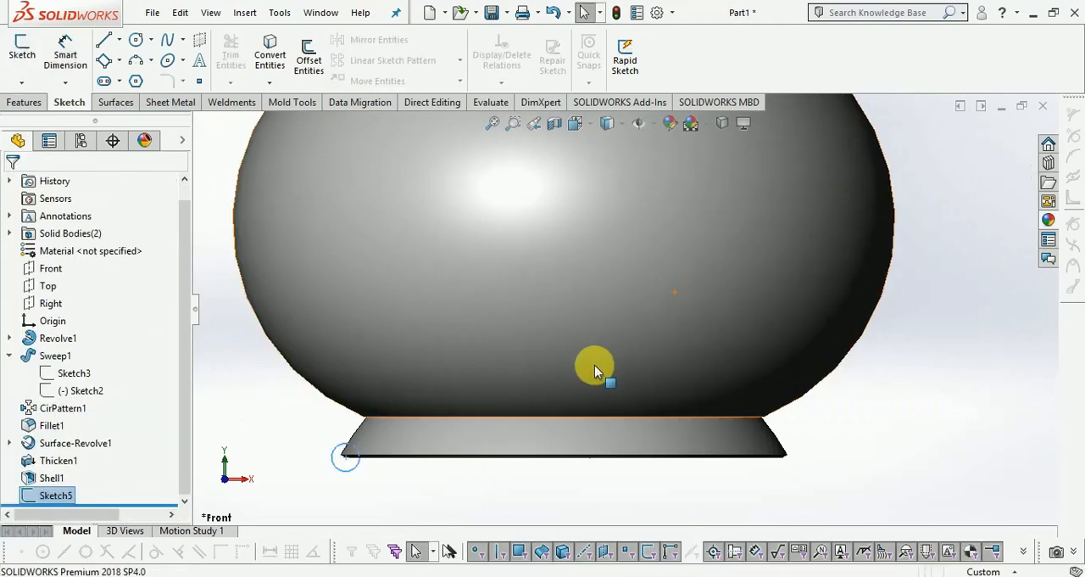
Revolve the circle 360 degrees with merged result, using the vertical centerline of the base arc sketch (Sketch4) as the axis.
{"action": "left_click", "coordinate": [25, 102]}
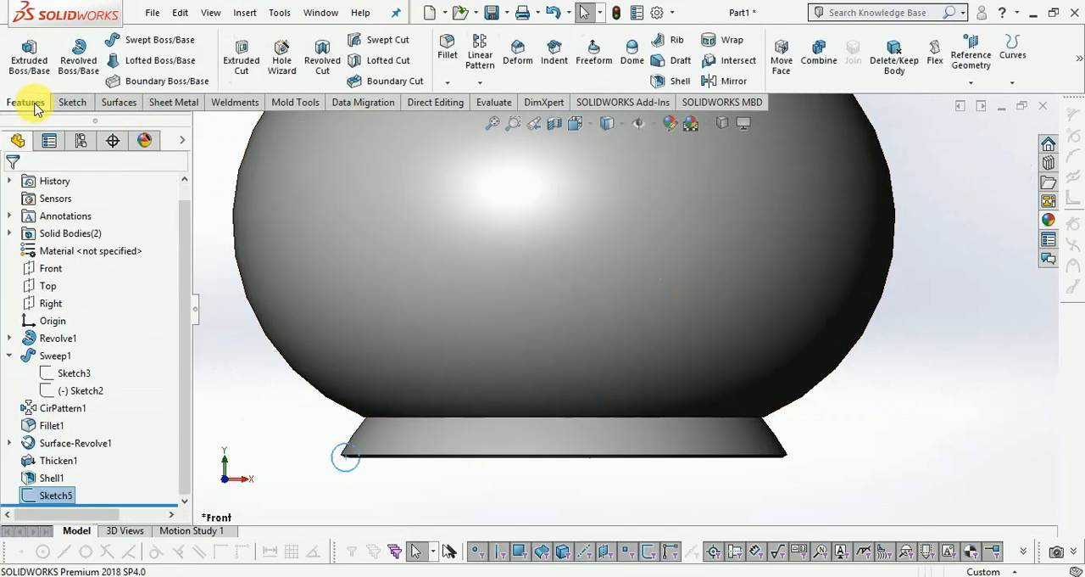
{"action": "left_click", "coordinate": [81, 66]}
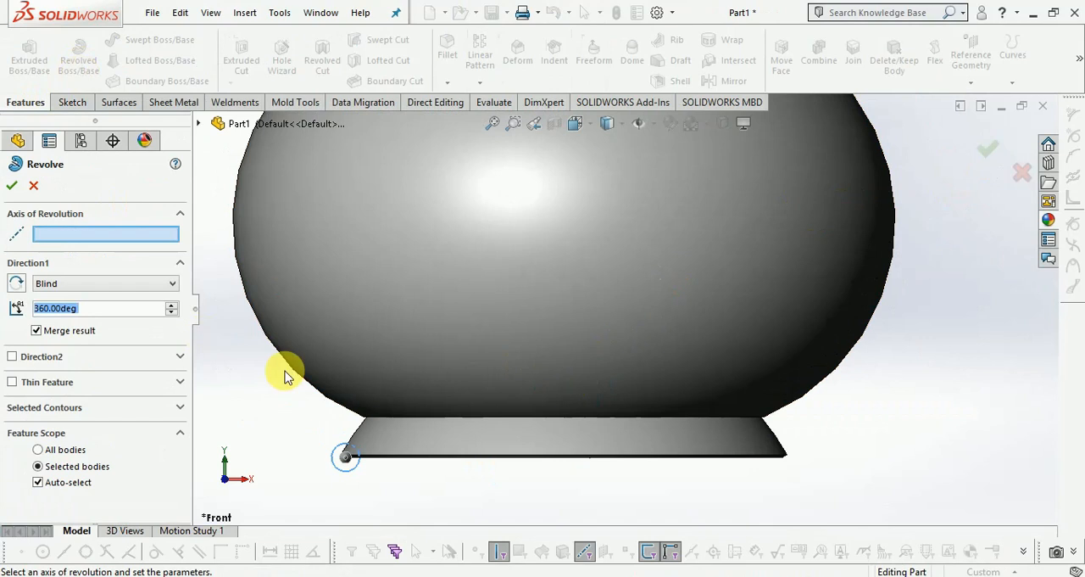
{"action": "left_click", "coordinate": [200, 123]}
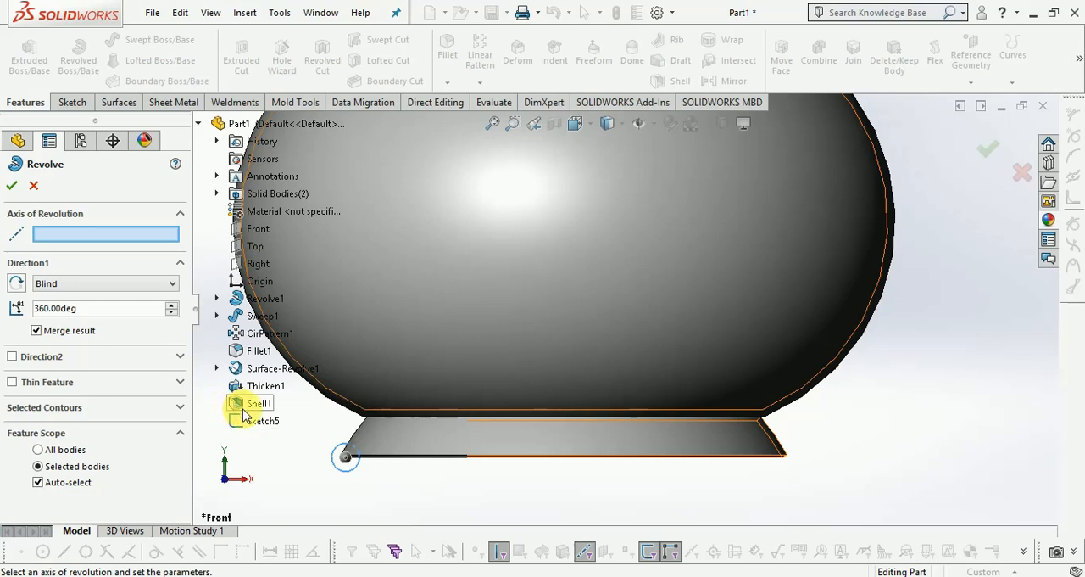
{"action": "left_click", "coordinate": [216, 368]}
{"action": "left_click", "coordinate": [273, 388]}
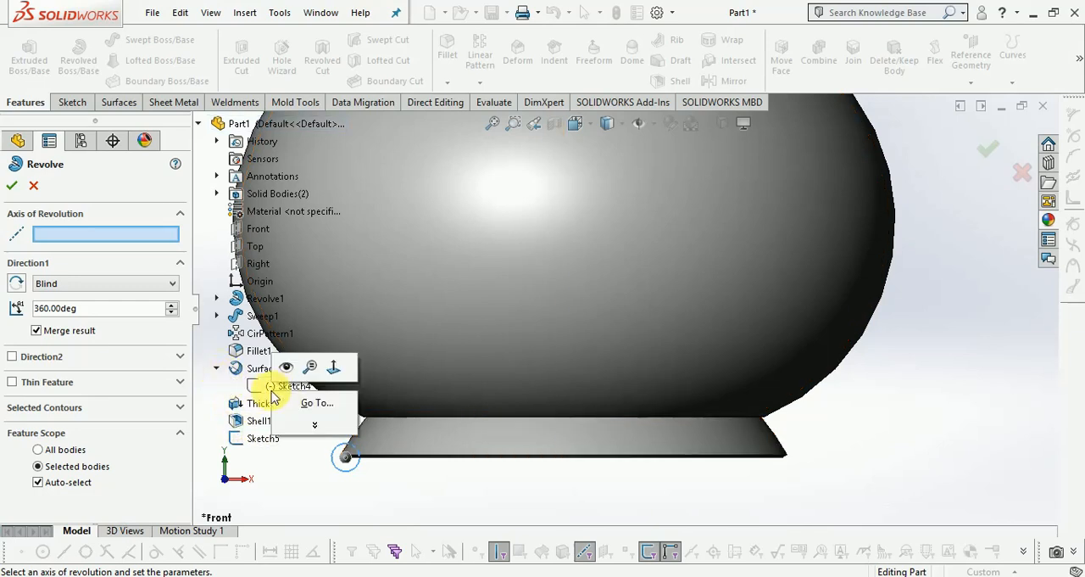
{"action": "left_click", "coordinate": [286, 366]}
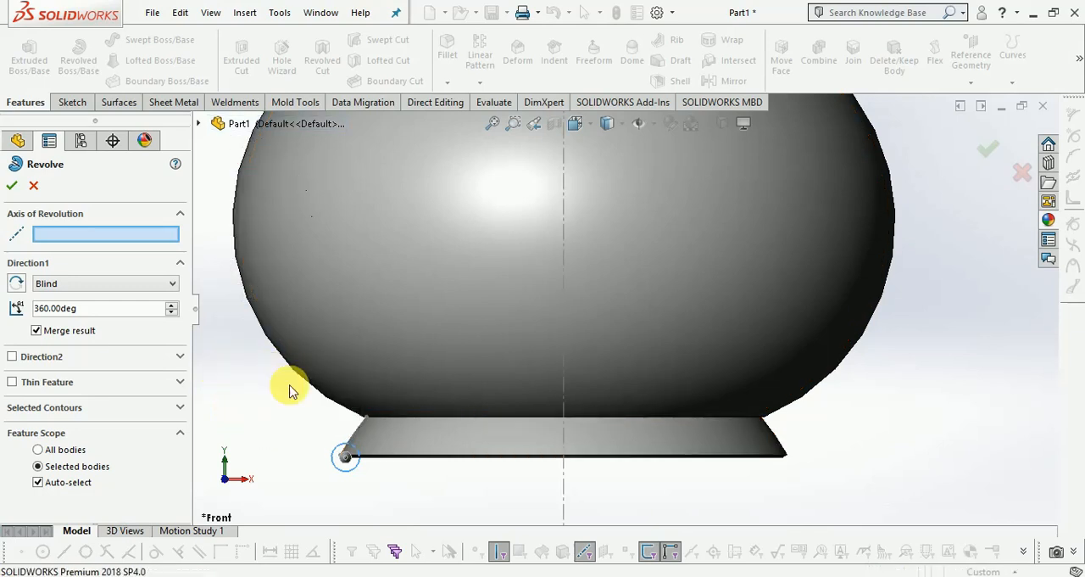
{"action": "left_click", "coordinate": [566, 491]}
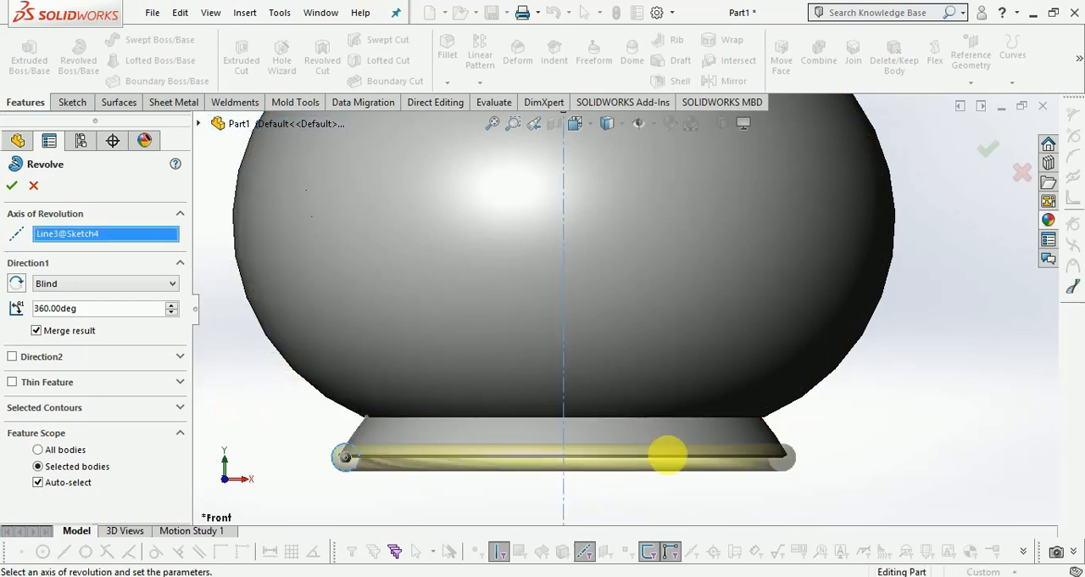
{"action": "left_click", "coordinate": [986, 154]}
Start a symmetric constant-size fillet on the outer edge of a scallop on the vase's rim.
{"action": "scroll", "coordinate": [877, 407], "scroll_direction": "up", "scroll_amount": 3}
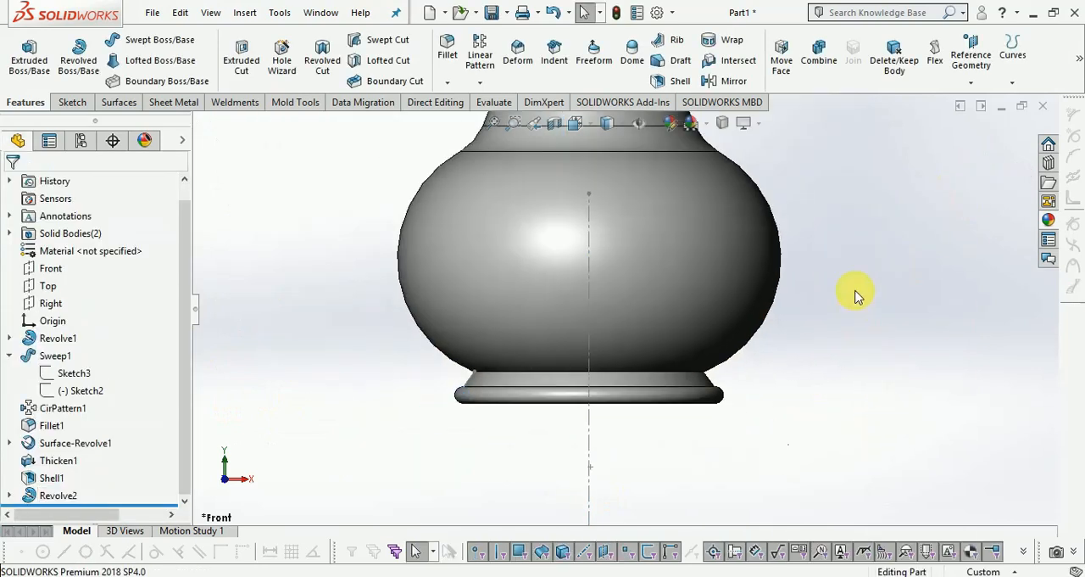
{"action": "scroll", "coordinate": [831, 273], "scroll_direction": "up", "scroll_amount": 3}
{"action": "middle_click_drag", "start_coordinate": [734, 186], "coordinate": [707, 261]}
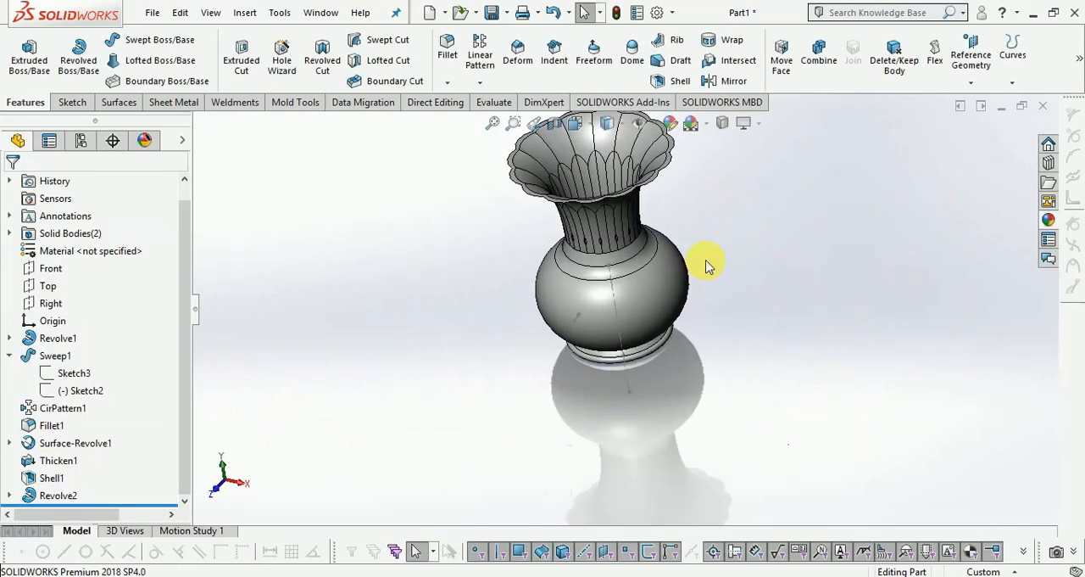
{"action": "scroll", "coordinate": [649, 174], "scroll_direction": "down", "scroll_amount": 6}
{"action": "scroll", "coordinate": [679, 266], "scroll_direction": "up", "scroll_amount": 5}
{"action": "scroll", "coordinate": [582, 187], "scroll_direction": "down", "scroll_amount": 5}
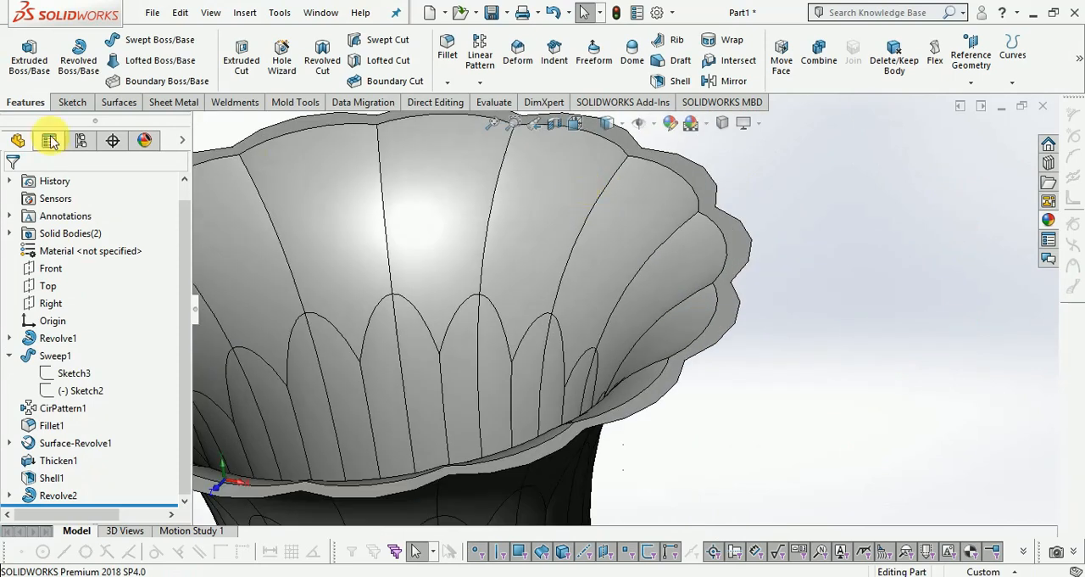
{"action": "left_click", "coordinate": [447, 44]}
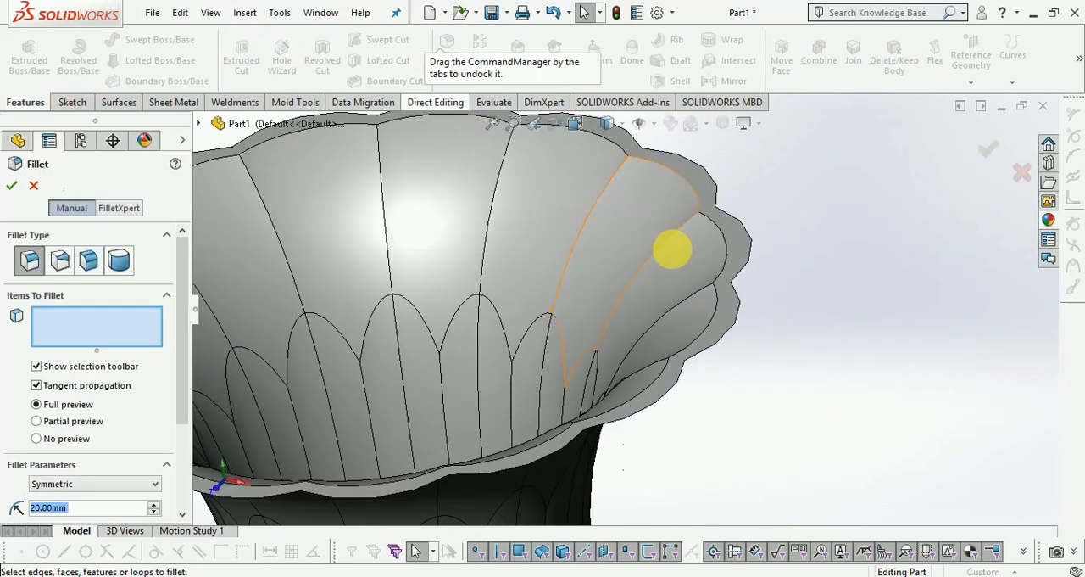
{"action": "left_click", "coordinate": [753, 259]}
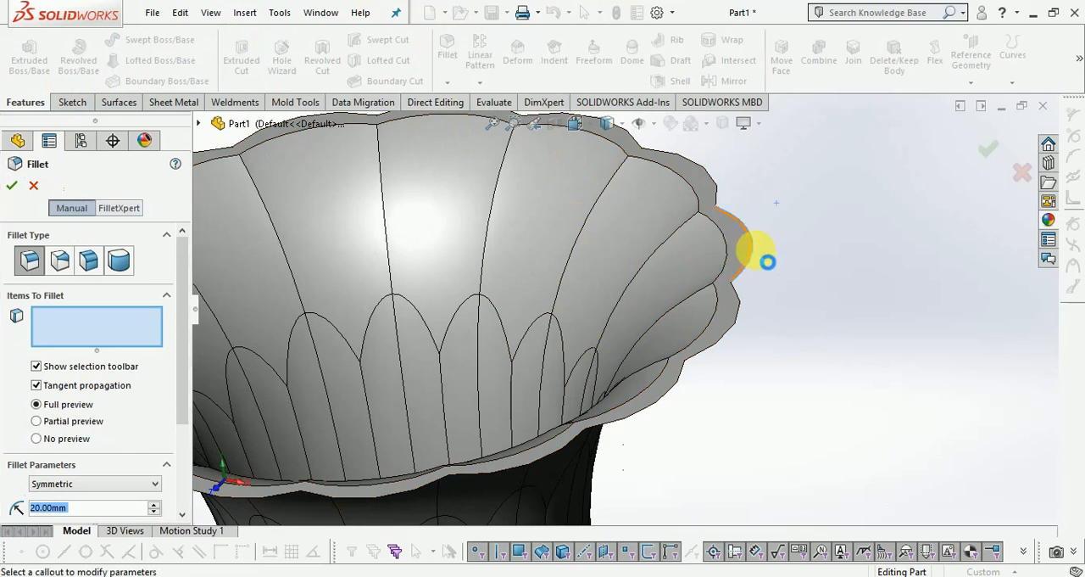
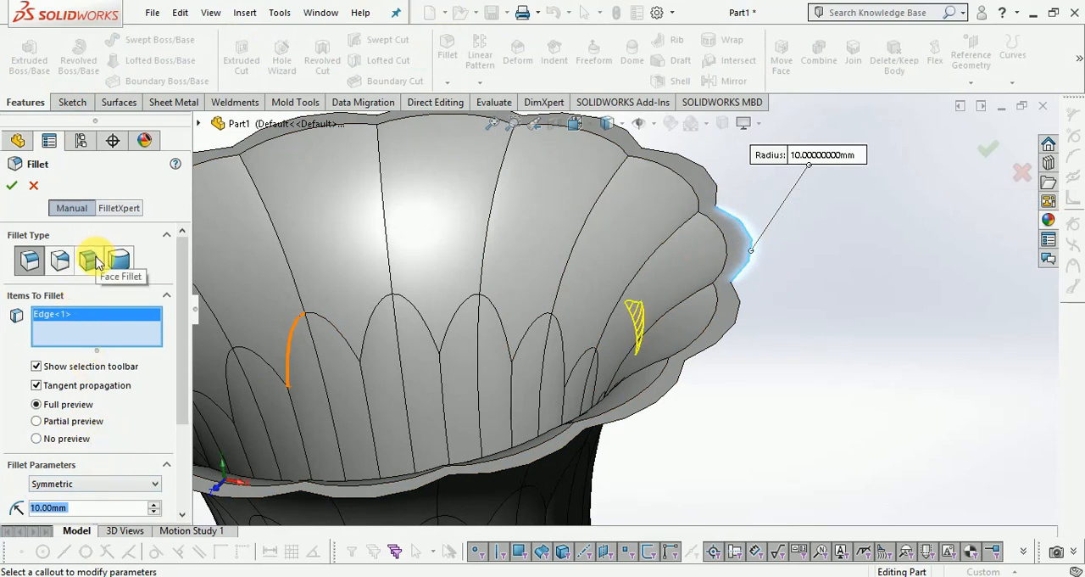
Try a symmetric face fillet with a 0.35 mm radius on the vase's scalloped top rim face.
{"action": "left_click", "coordinate": [89, 260]}
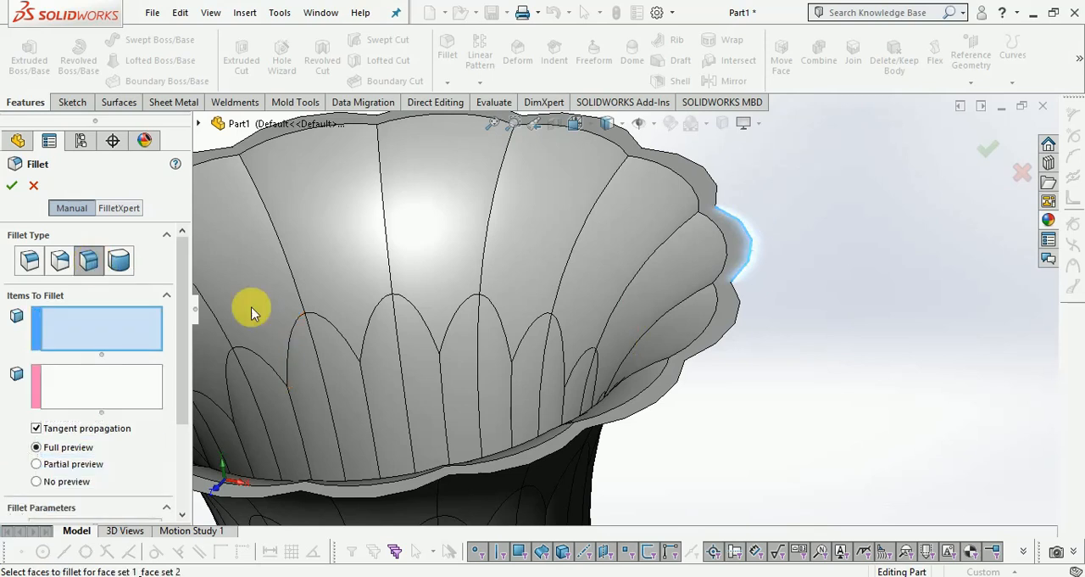
{"action": "left_click", "coordinate": [731, 240]}
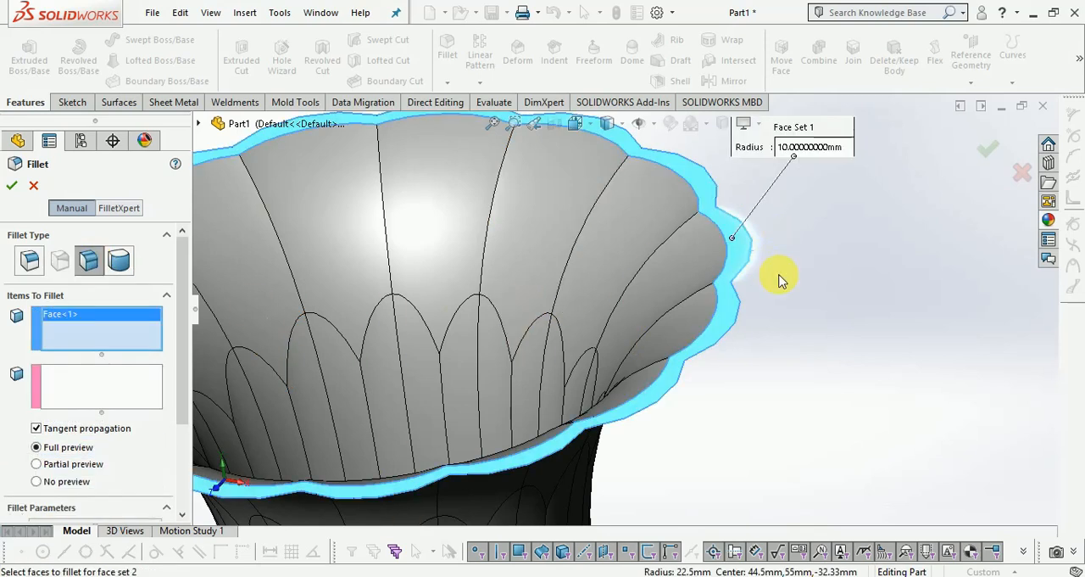
{"action": "scroll", "coordinate": [130, 433], "scroll_direction": "down", "scroll_amount": 3}
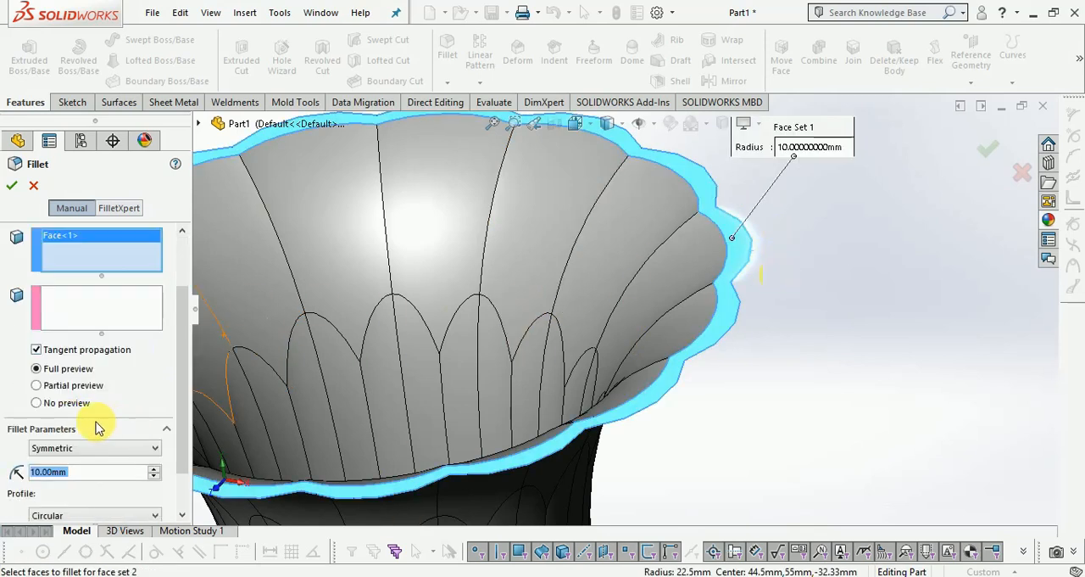
{"action": "double_click", "coordinate": [80, 472]}
{"action": "type", "text": "1.2"}
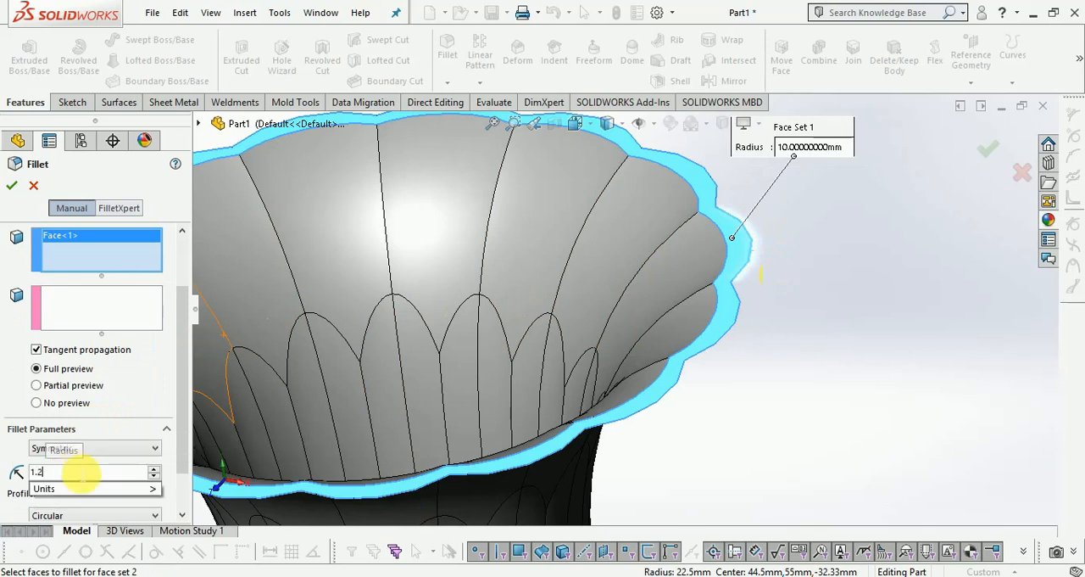
{"action": "key", "text": "Return"}
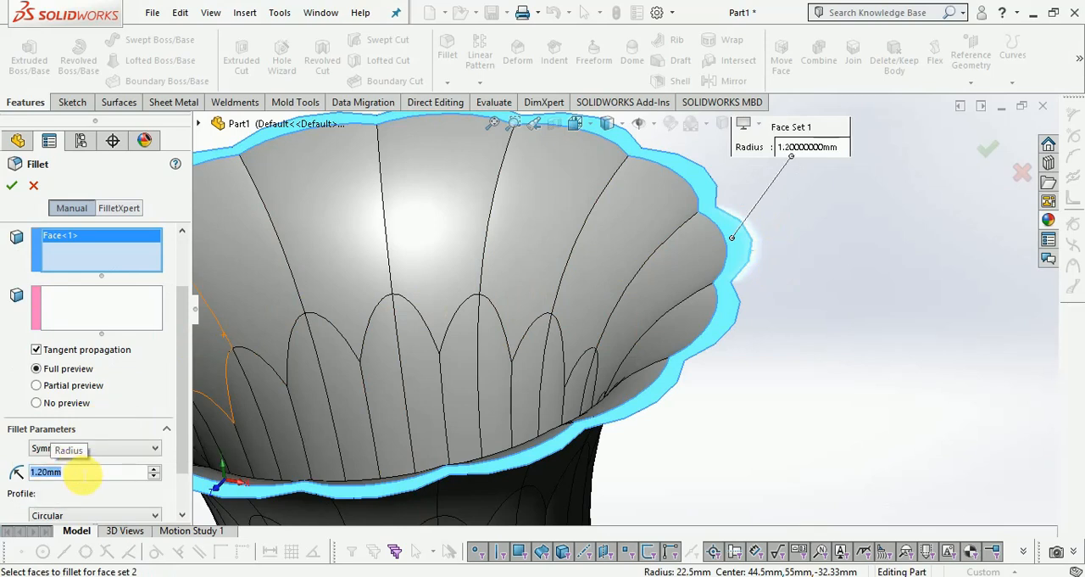
{"action": "type", "text": "0."}
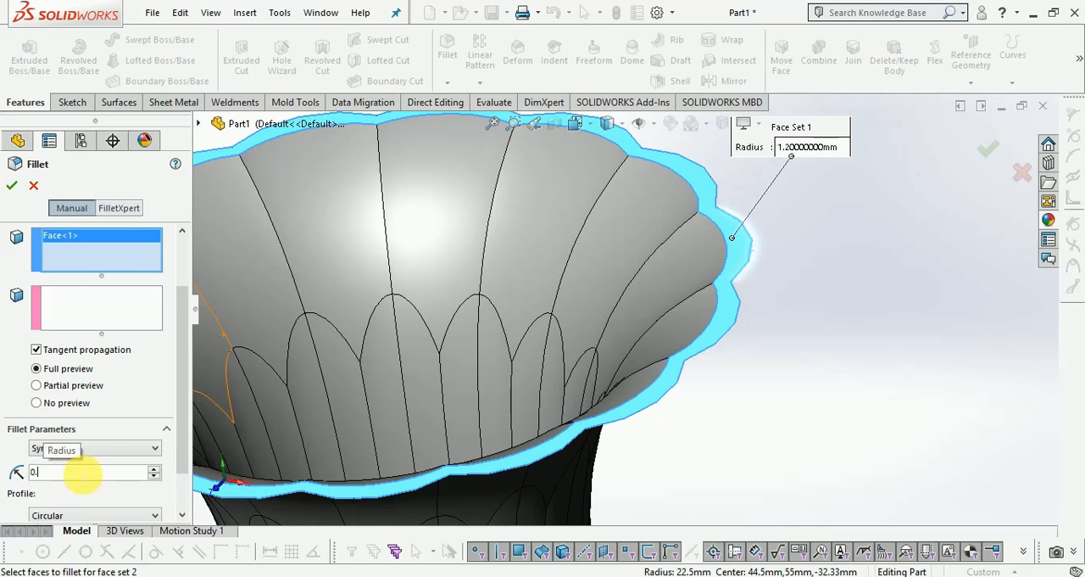
{"action": "type", "text": "35"}
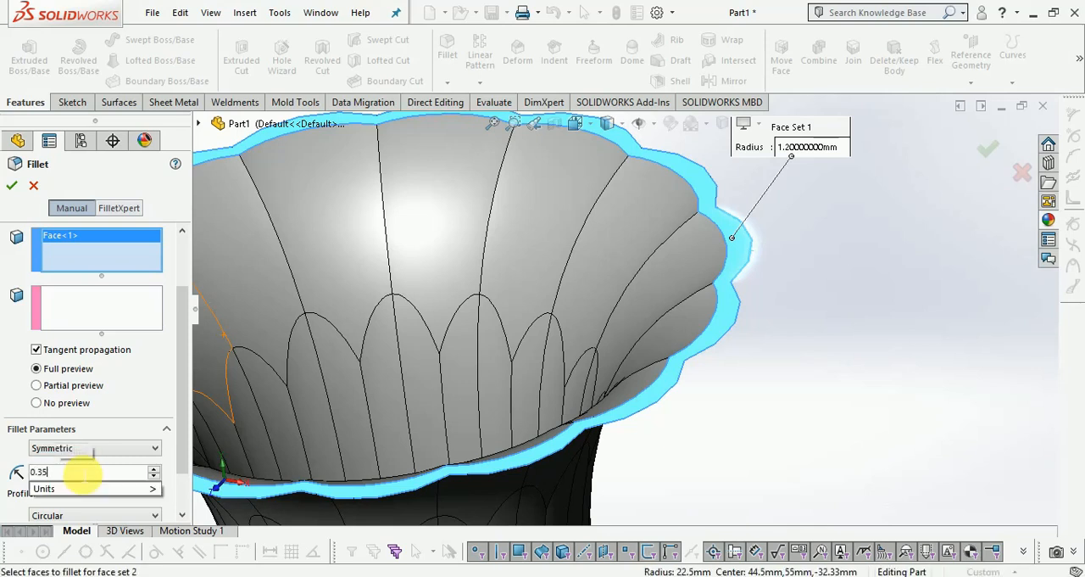
{"action": "key", "text": "Return"}
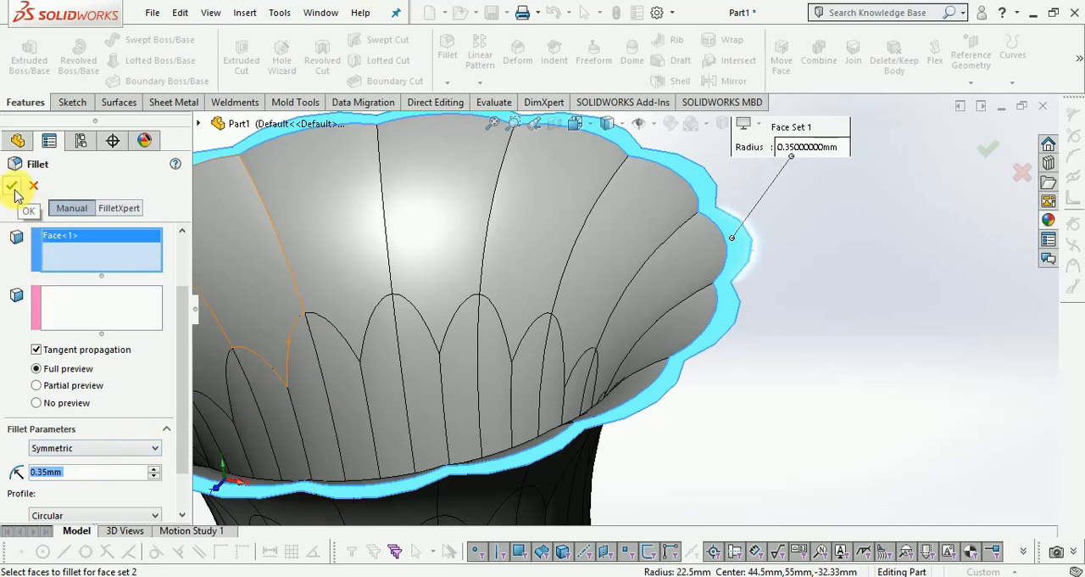
{"action": "left_click", "coordinate": [12, 188]}
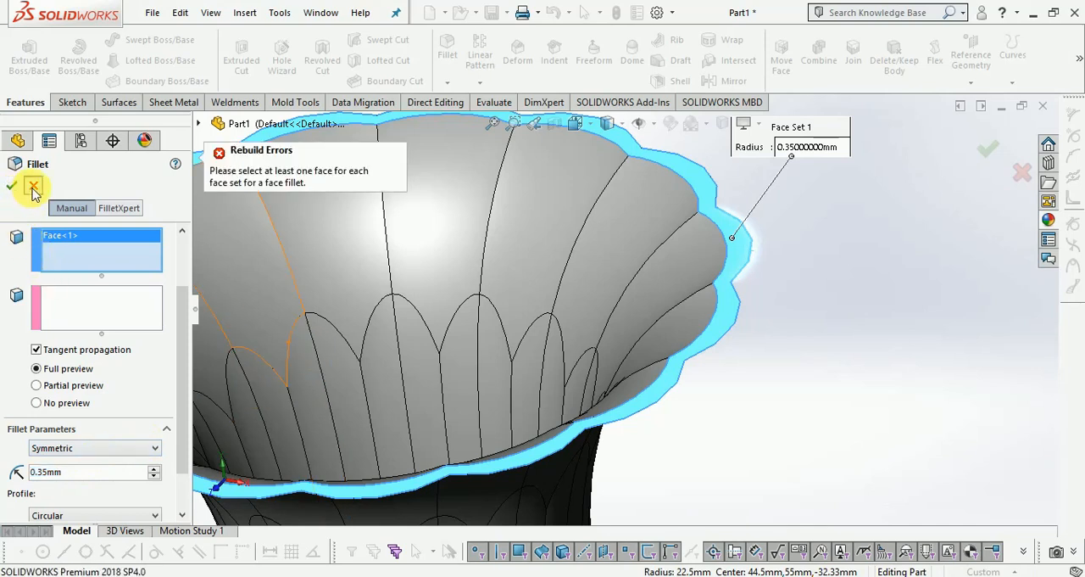
{"action": "left_click", "coordinate": [33, 185]}
Start a constant-size fillet on the vase's scalloped rim face with a curvature continuous profile and the Keep surface overflow type.
{"action": "scroll", "coordinate": [751, 351], "scroll_direction": "up", "scroll_amount": 3}
{"action": "scroll", "coordinate": [536, 235], "scroll_direction": "down", "scroll_amount": 5}
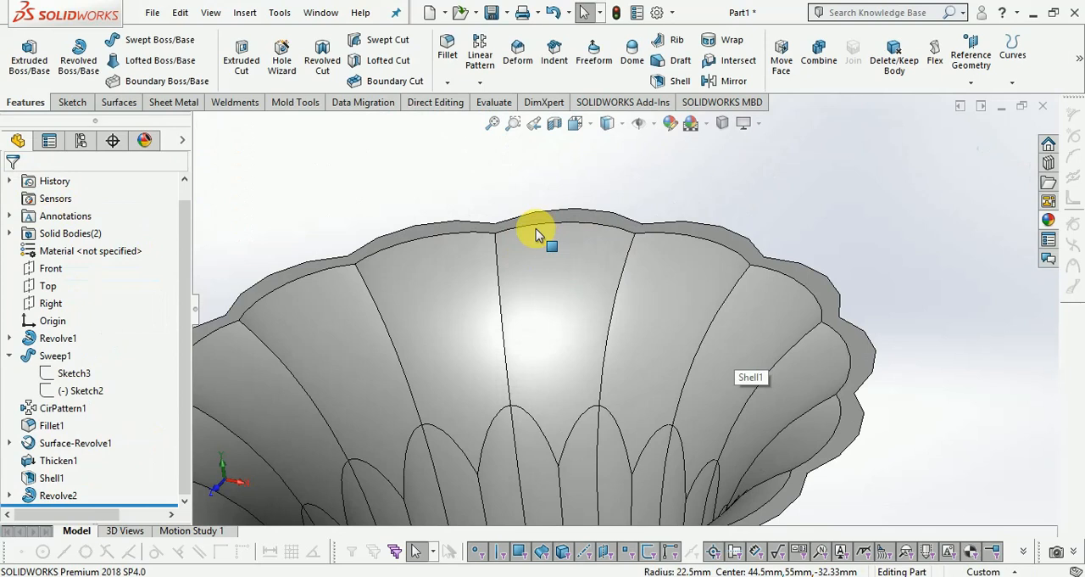
{"action": "key", "text": "ctrl+7"}
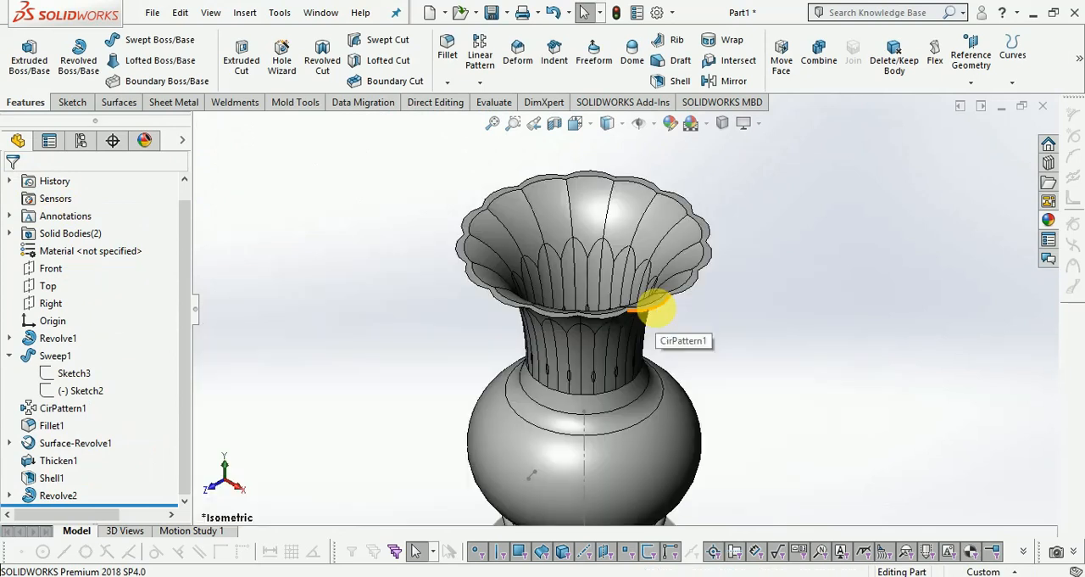
{"action": "scroll", "coordinate": [652, 314], "scroll_direction": "up", "scroll_amount": 3}
{"action": "scroll", "coordinate": [649, 320], "scroll_direction": "down", "scroll_amount": 3}
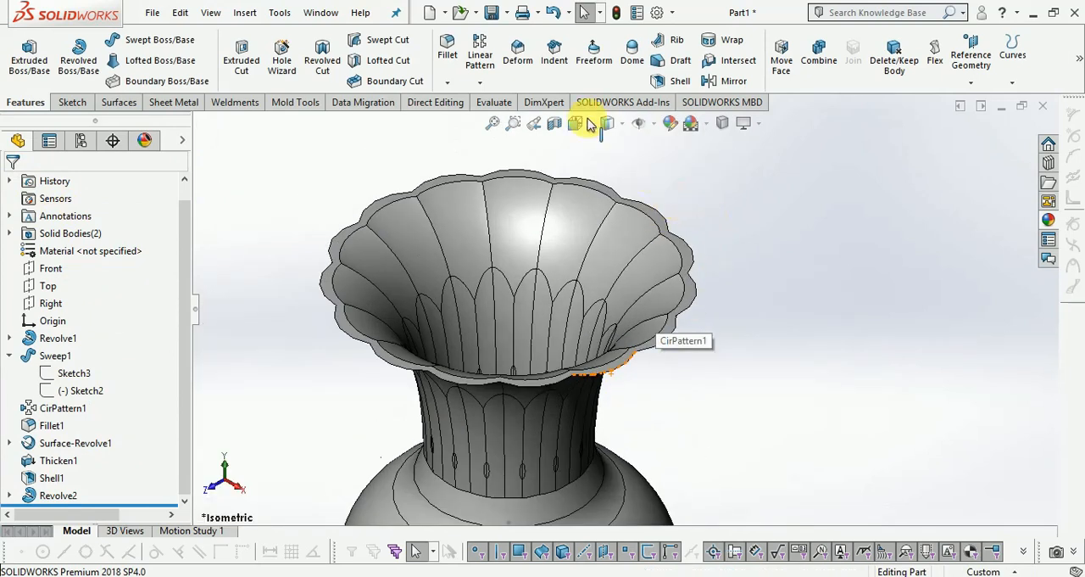
{"action": "left_click", "coordinate": [449, 54]}
{"action": "scroll", "coordinate": [551, 222], "scroll_direction": "up", "scroll_amount": 3}
{"action": "scroll", "coordinate": [545, 407], "scroll_direction": "down", "scroll_amount": 4}
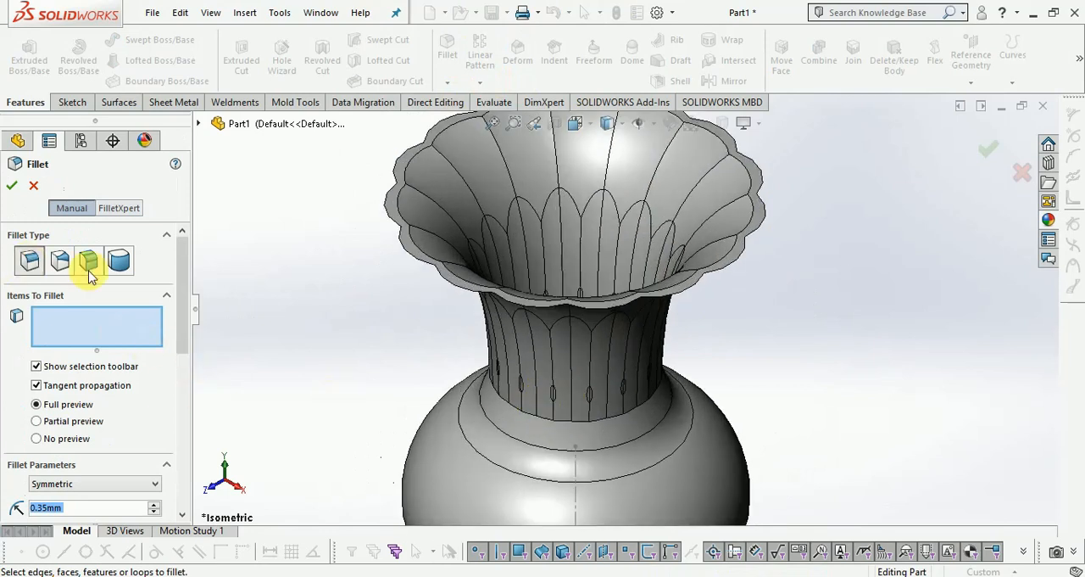
{"action": "left_click_drag", "start_coordinate": [184, 266], "coordinate": [150, 450]}
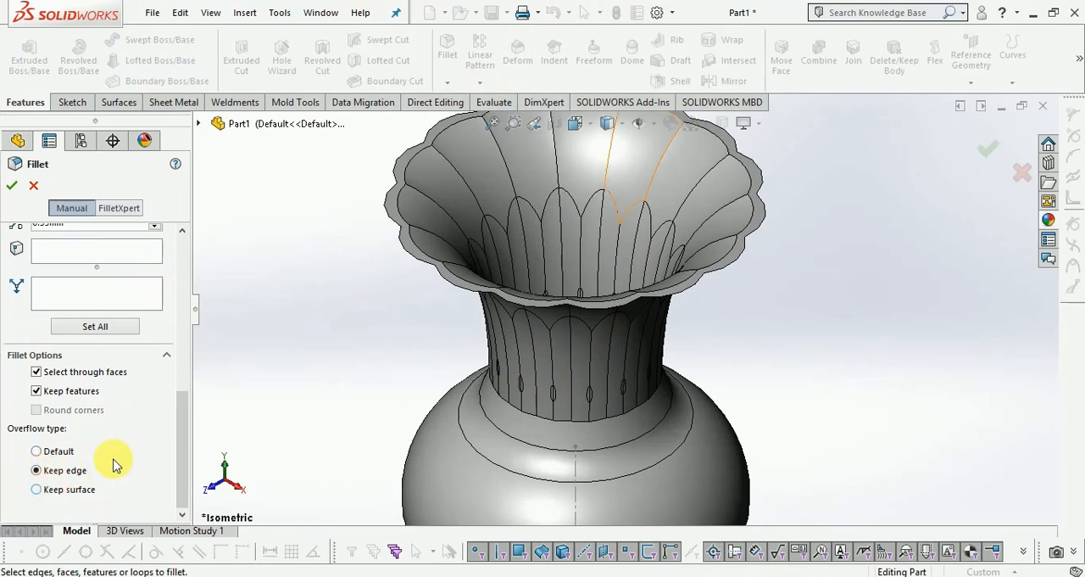
{"action": "scroll", "coordinate": [738, 241], "scroll_direction": "down", "scroll_amount": 3}
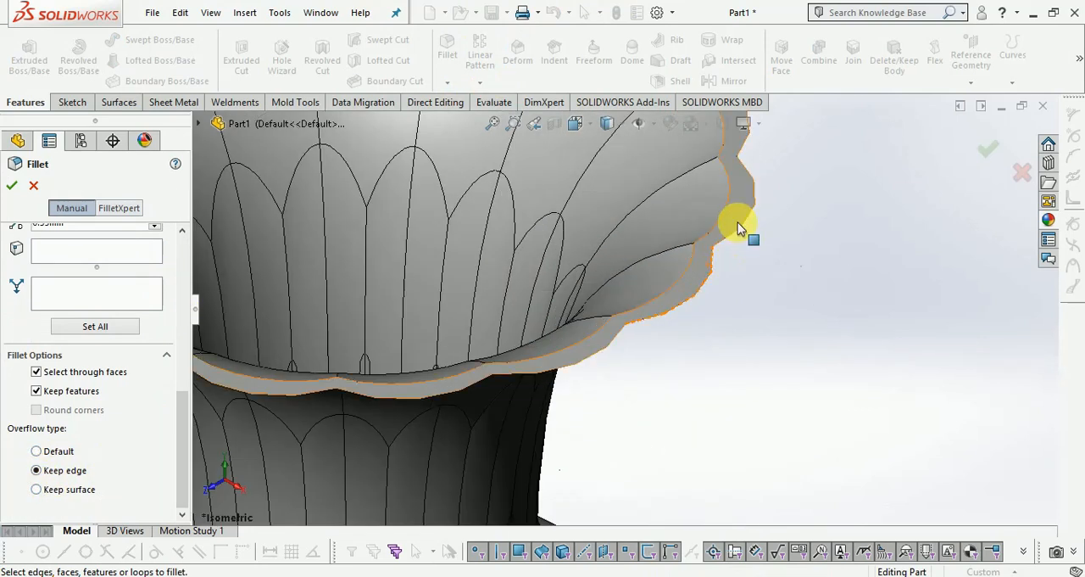
{"action": "scroll", "coordinate": [738, 227], "scroll_direction": "up", "scroll_amount": 2}
{"action": "left_click", "coordinate": [36, 490]}
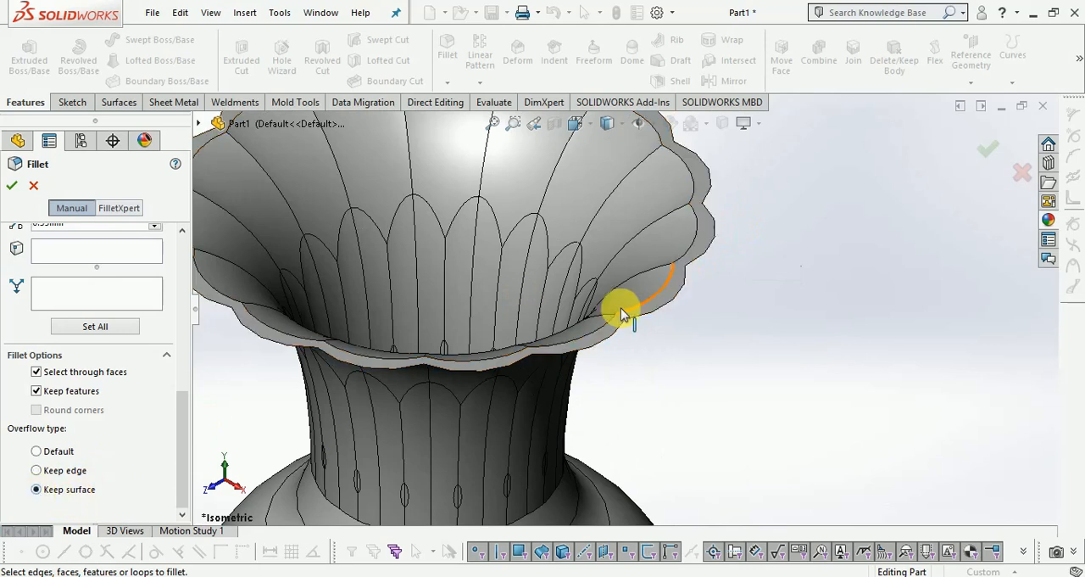
{"action": "scroll", "coordinate": [695, 237], "scroll_direction": "down", "scroll_amount": 3}
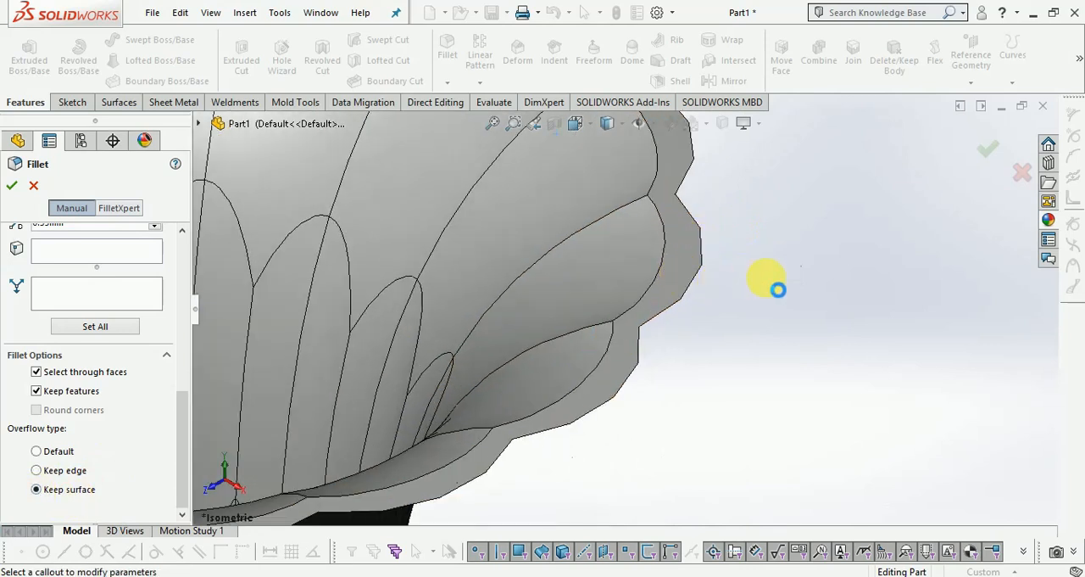
{"action": "scroll", "coordinate": [769, 283], "scroll_direction": "up", "scroll_amount": 4}
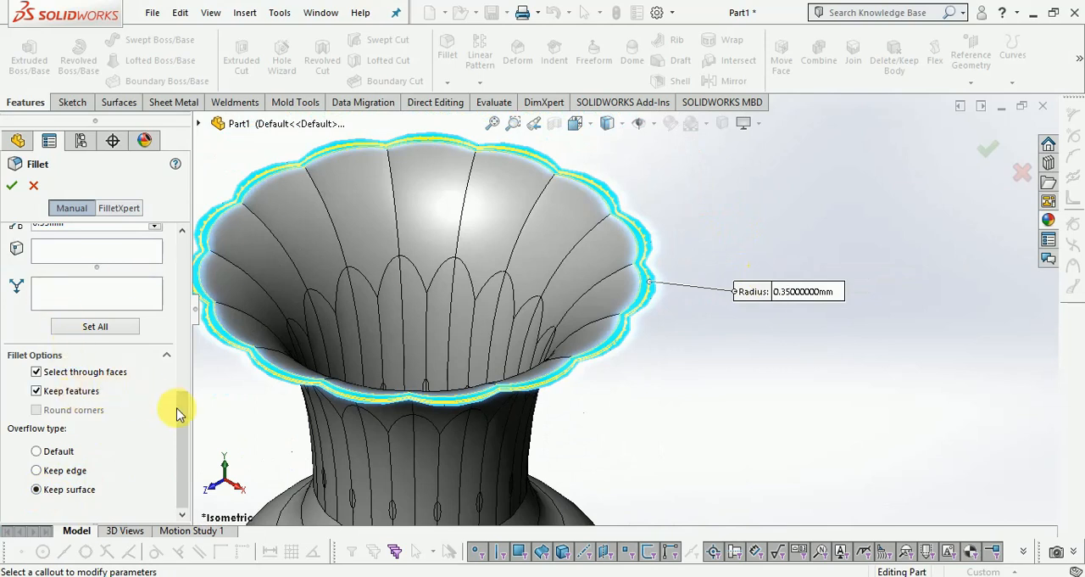
Set the rim fillet's radius to 0.7 mm and apply the fillet.
{"action": "scroll", "coordinate": [178, 399], "scroll_direction": "up", "scroll_amount": 5}
{"action": "double_click", "coordinate": [74, 357]}
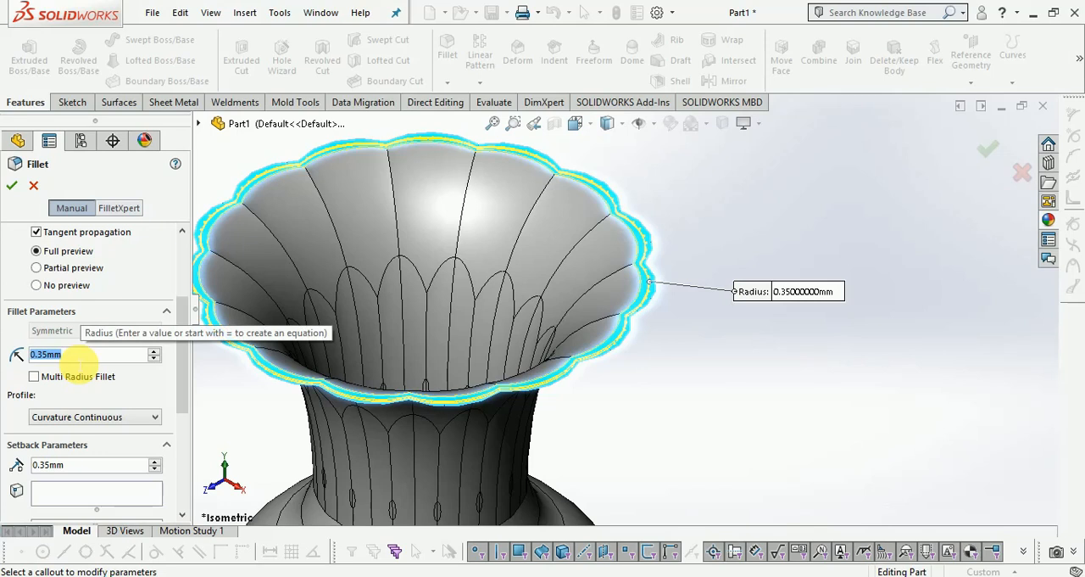
{"action": "type", "text": "0.7"}
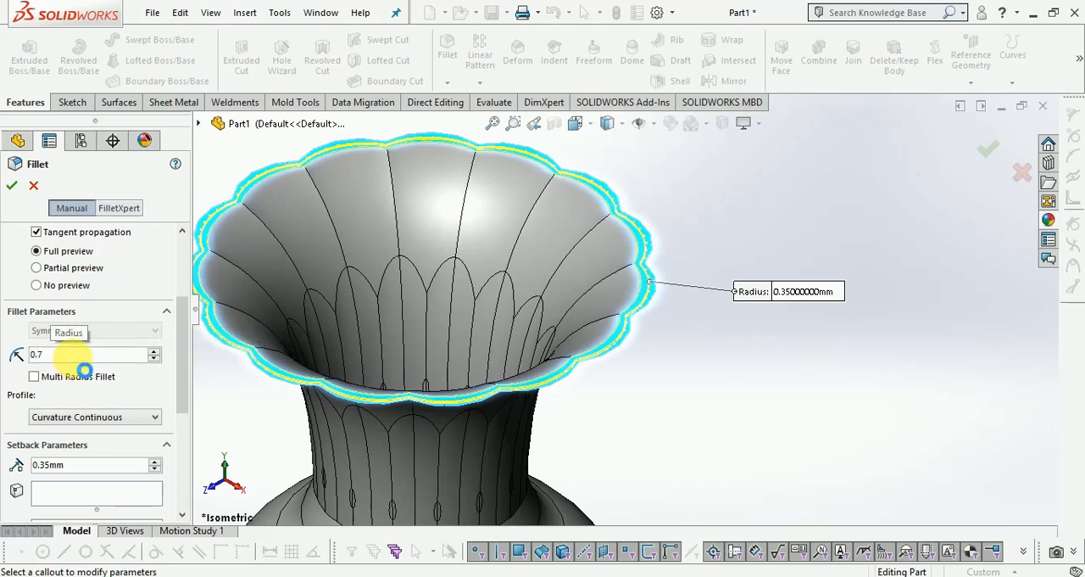
{"action": "key", "text": "Return"}
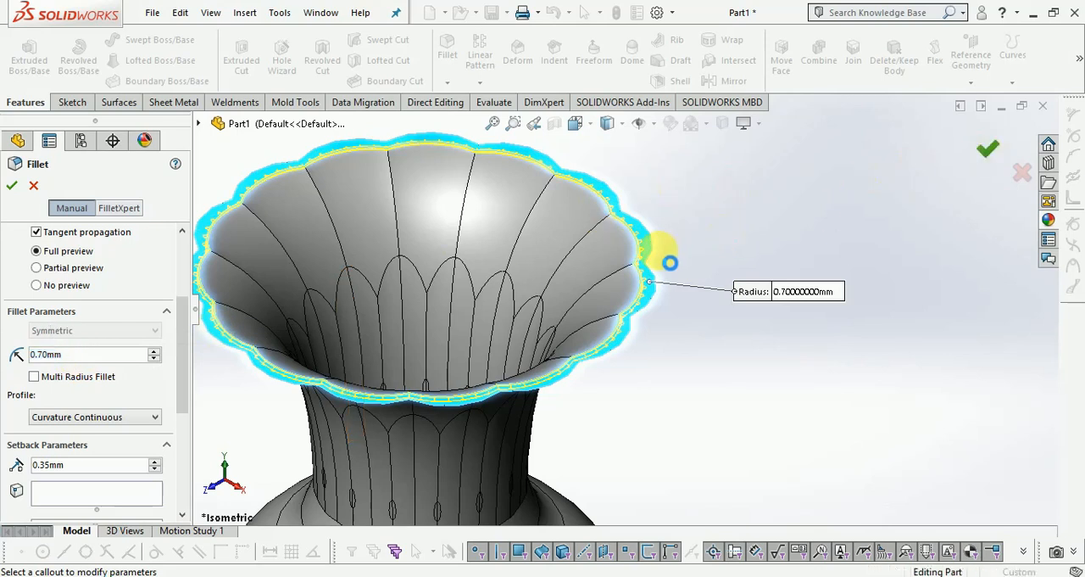
Hide the sketch containing the vertical centerline through the vase's body.
{"action": "scroll", "coordinate": [650, 257], "scroll_direction": "down", "scroll_amount": 5}
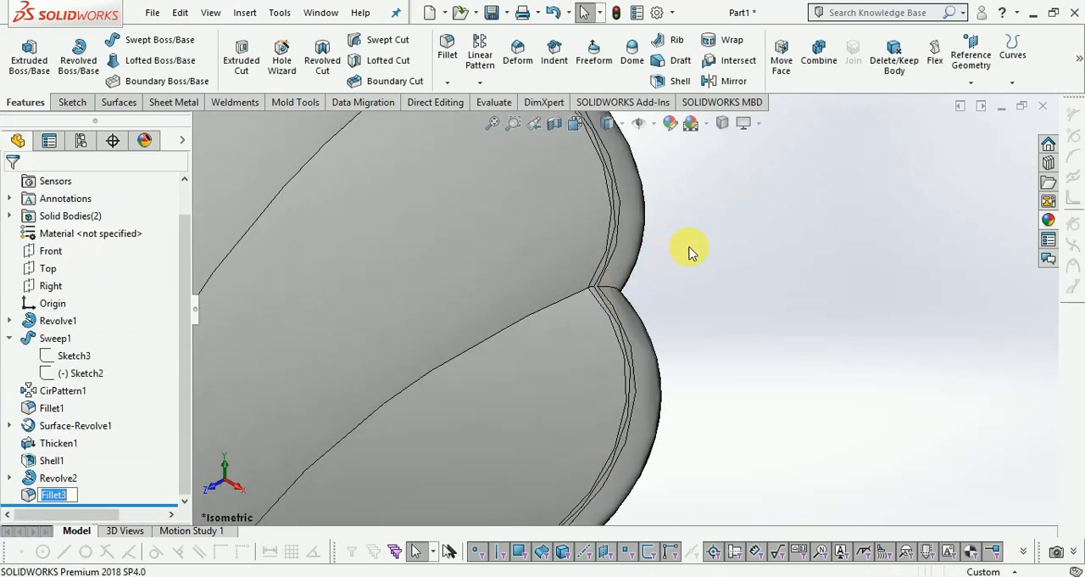
{"action": "scroll", "coordinate": [697, 251], "scroll_direction": "up", "scroll_amount": 5}
{"action": "scroll", "coordinate": [651, 325], "scroll_direction": "up", "scroll_amount": 2}
{"action": "middle_click_drag", "start_coordinate": [639, 362], "coordinate": [619, 318]}
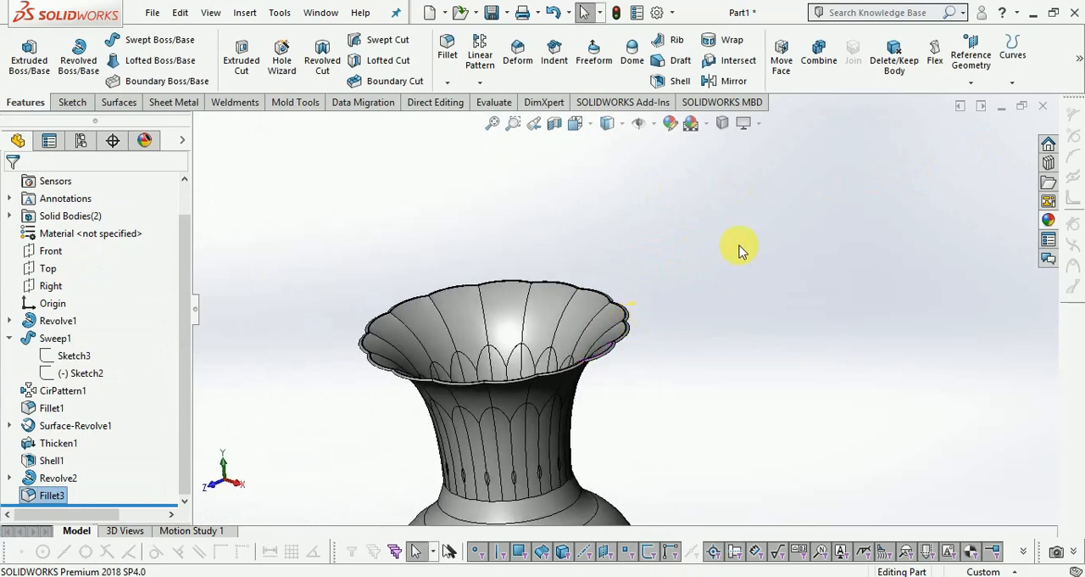
{"action": "scroll", "coordinate": [551, 472], "scroll_direction": "up", "scroll_amount": 3}
{"action": "middle_click_drag", "start_coordinate": [552, 472], "coordinate": [591, 412]}
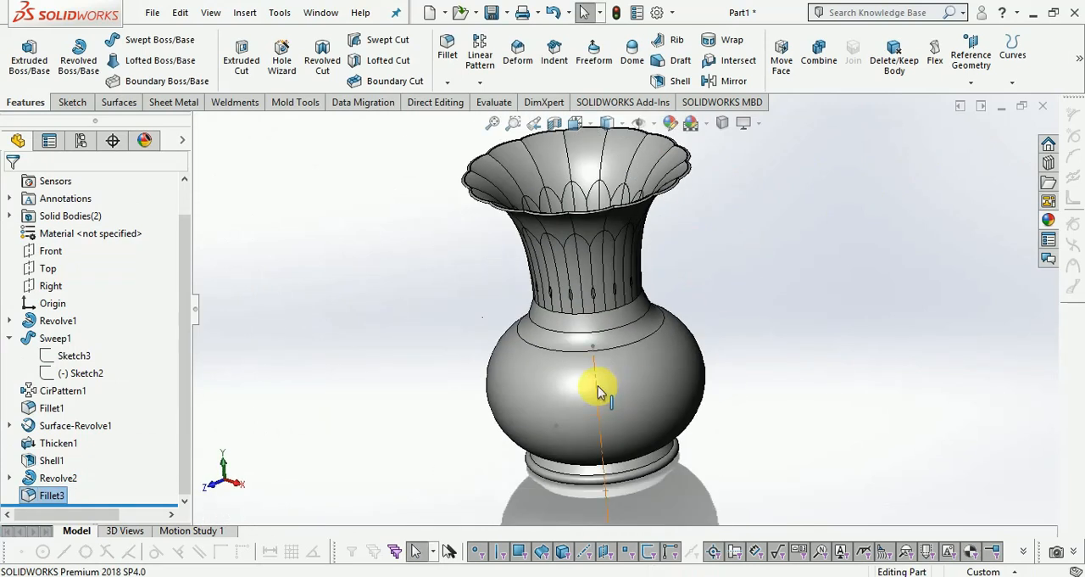
{"action": "right_click", "coordinate": [598, 386]}
{"action": "left_click", "coordinate": [639, 361]}
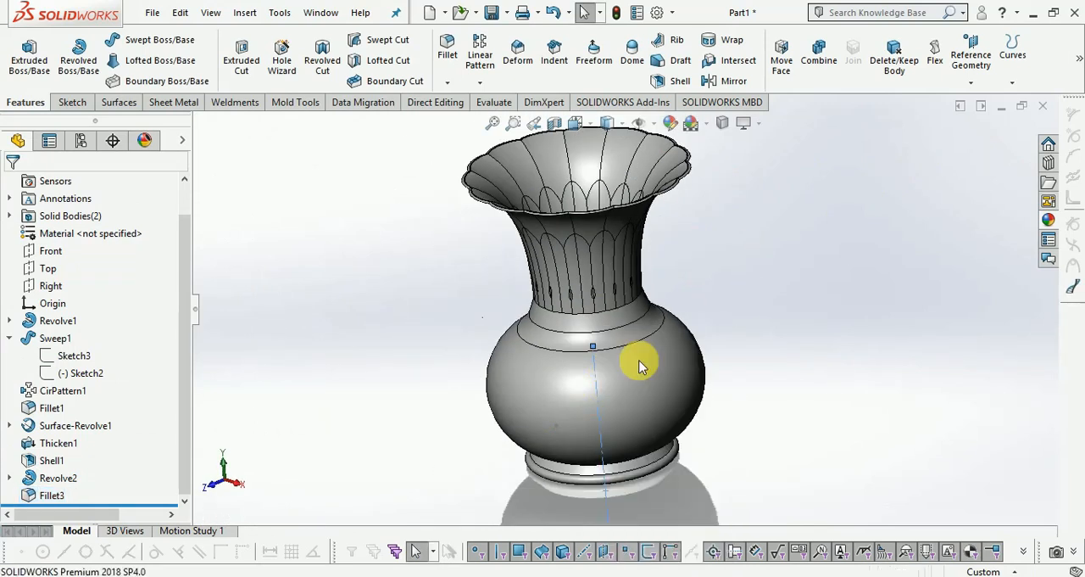
Apply the Oriented Strand Board (OSB) appearance from the organic wood patterned composites to the vase's main body.
{"action": "left_click", "coordinate": [1050, 223]}
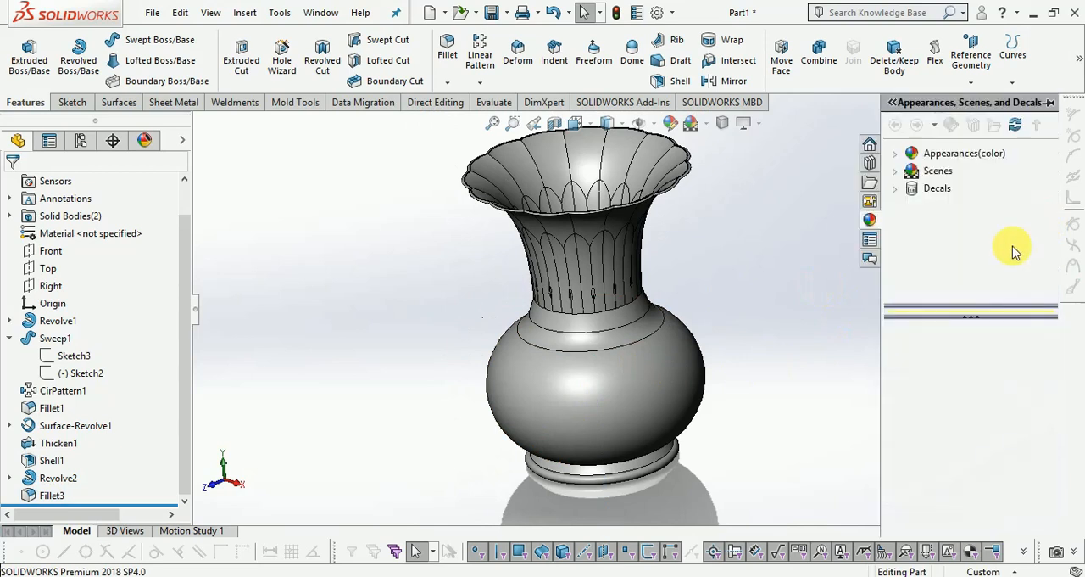
{"action": "left_click", "coordinate": [895, 171]}
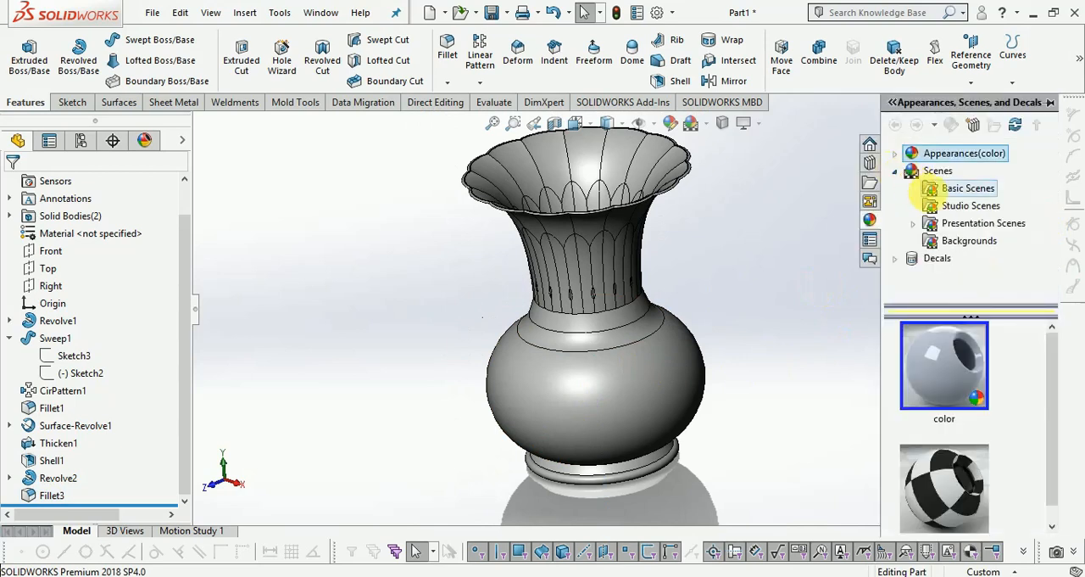
{"action": "left_click", "coordinate": [896, 154]}
{"action": "scroll", "coordinate": [915, 216], "scroll_direction": "down", "scroll_amount": 3}
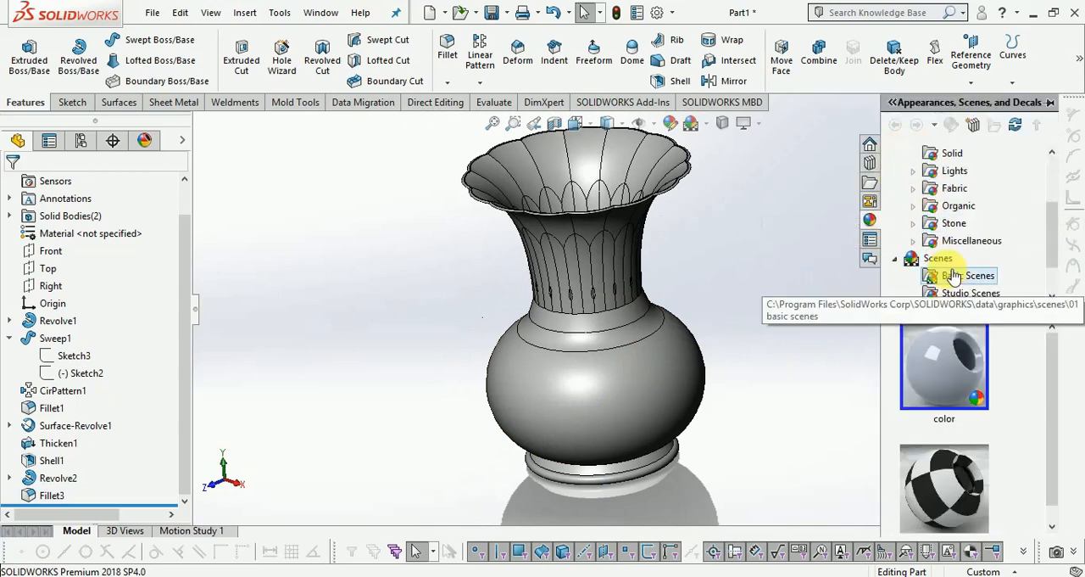
{"action": "left_click", "coordinate": [917, 192]}
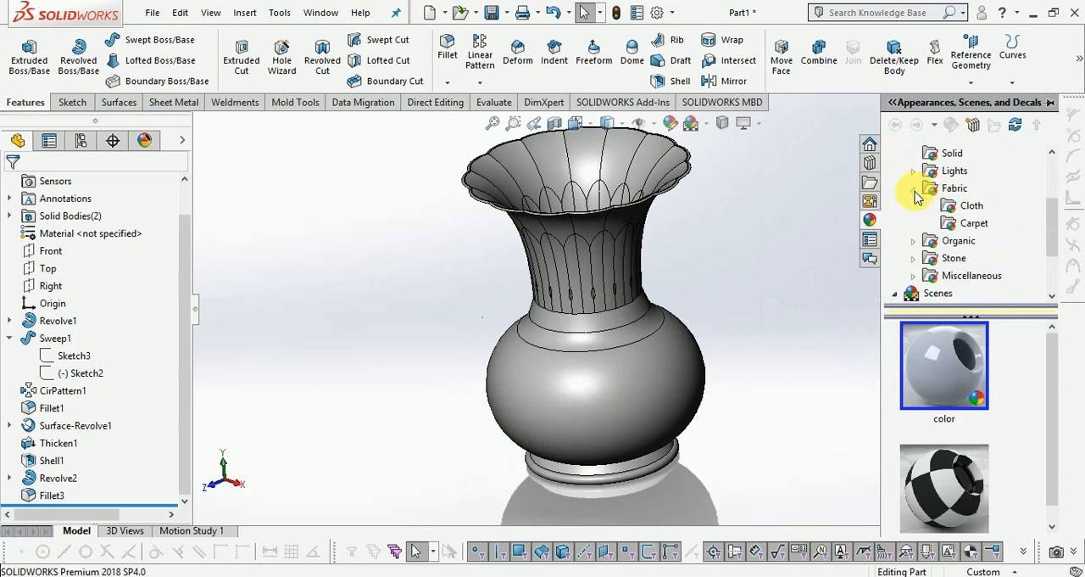
{"action": "left_click", "coordinate": [913, 242]}
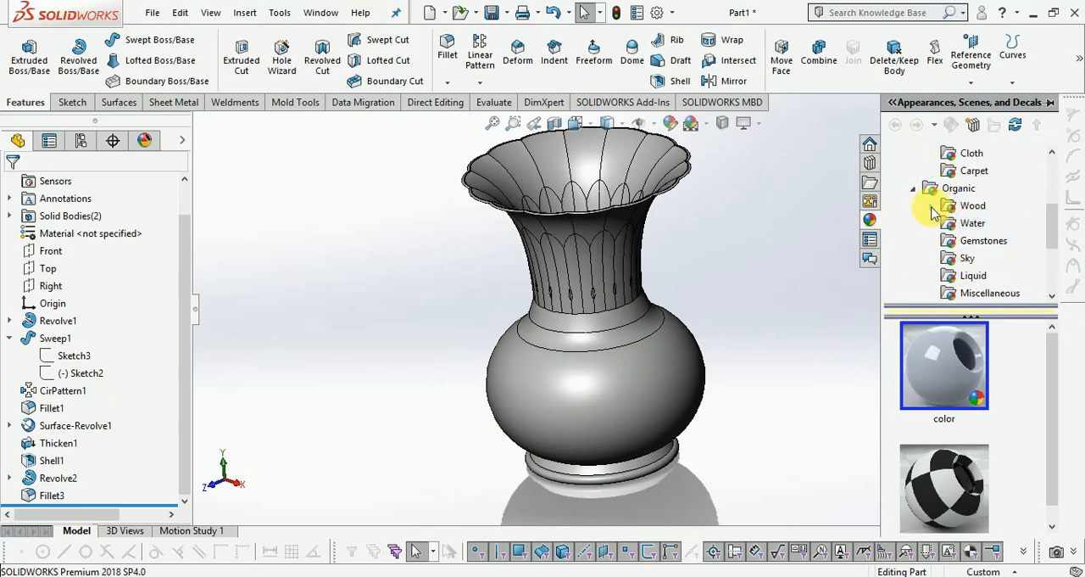
{"action": "left_click", "coordinate": [932, 207]}
{"action": "scroll", "coordinate": [987, 229], "scroll_direction": "down", "scroll_amount": 3}
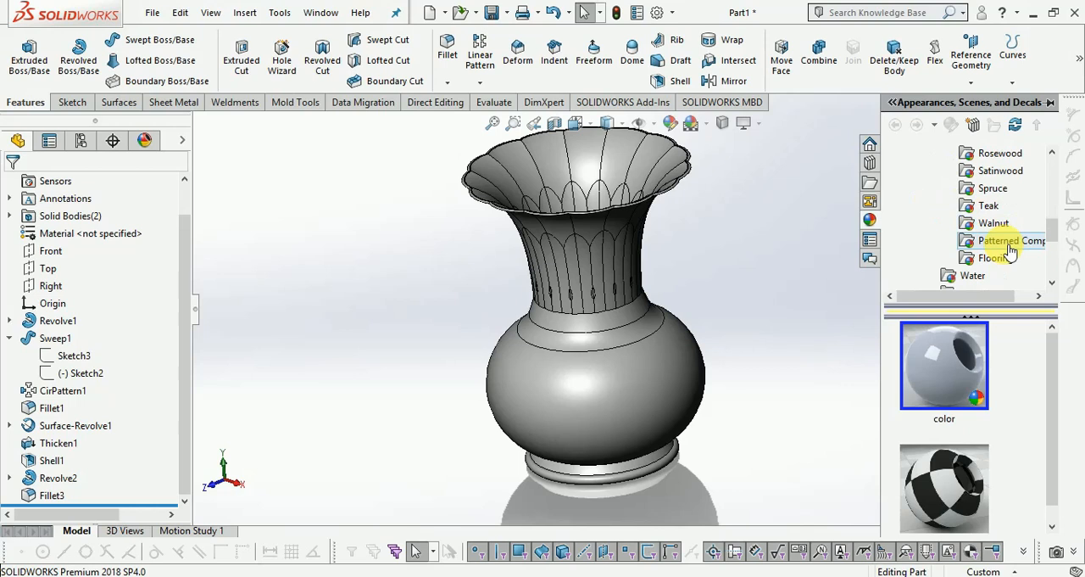
{"action": "left_click", "coordinate": [994, 224]}
{"action": "left_click", "coordinate": [996, 244]}
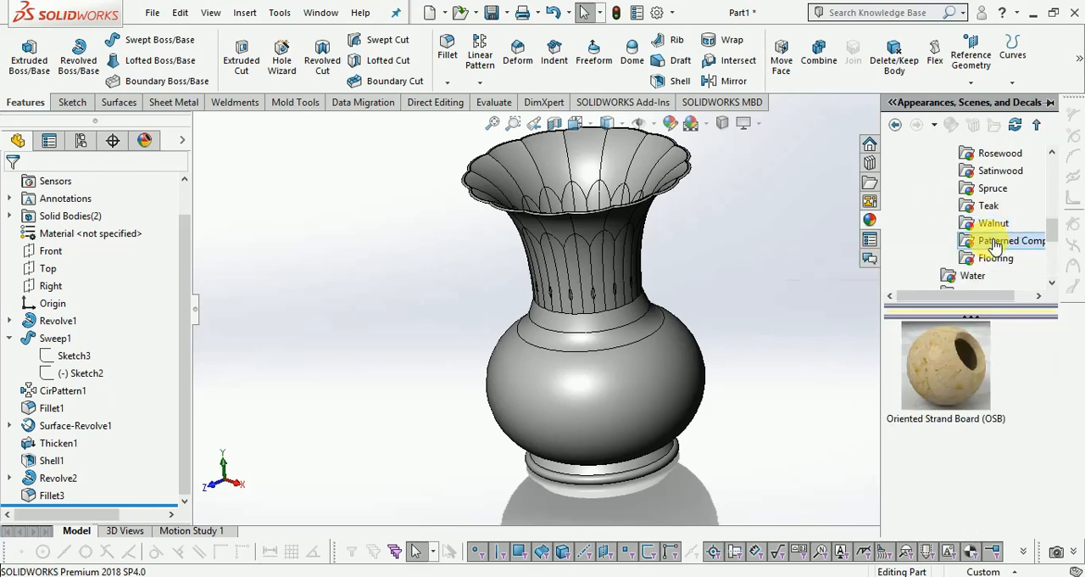
{"action": "left_click_drag", "start_coordinate": [954, 377], "coordinate": [632, 378]}
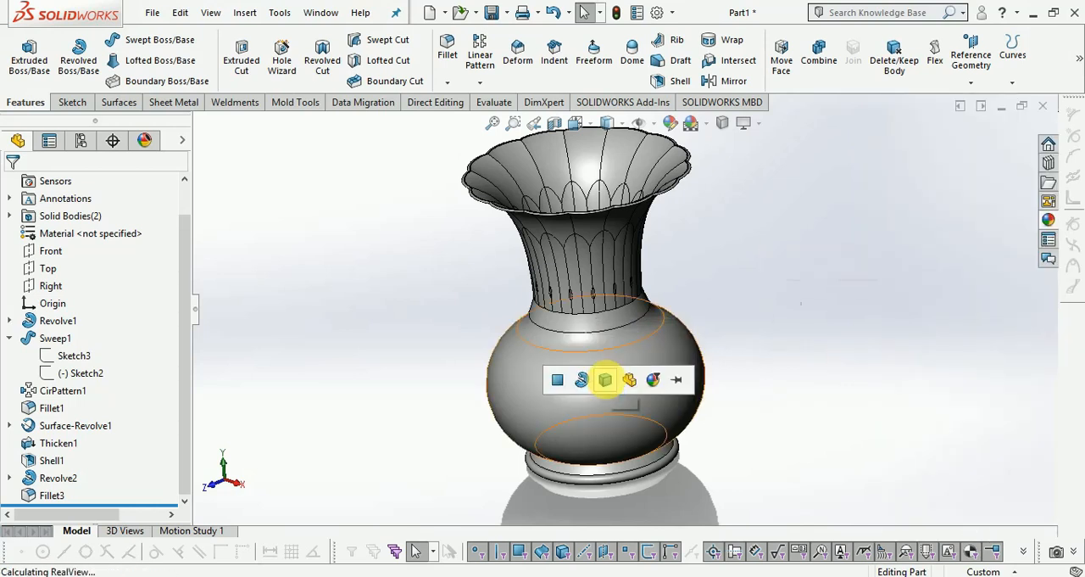
{"action": "left_click", "coordinate": [604, 379]}
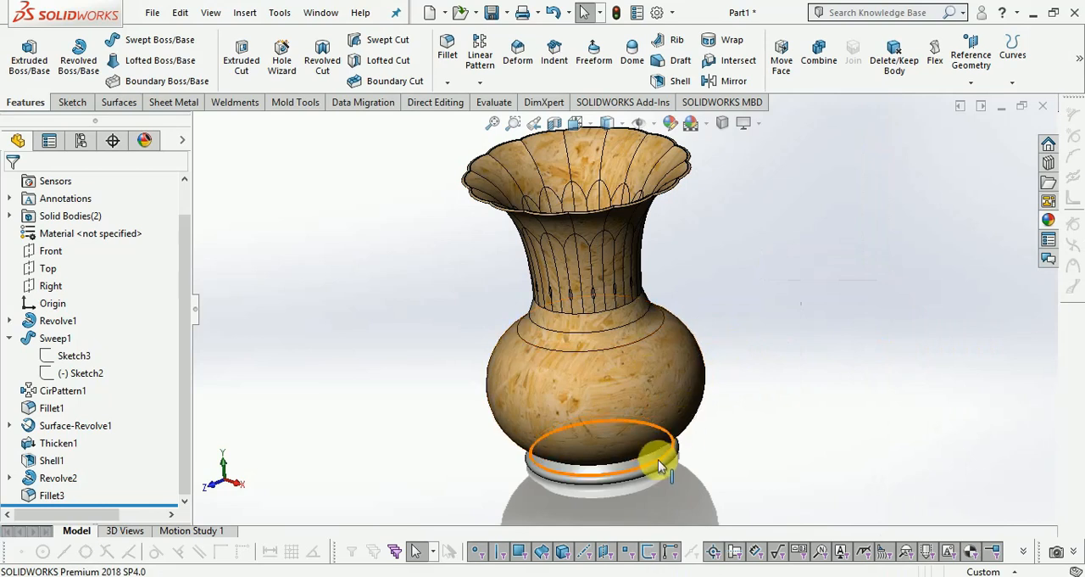
Apply the polished spruce appearance from the wood library to the vase's main body.
{"action": "left_click", "coordinate": [1048, 219]}
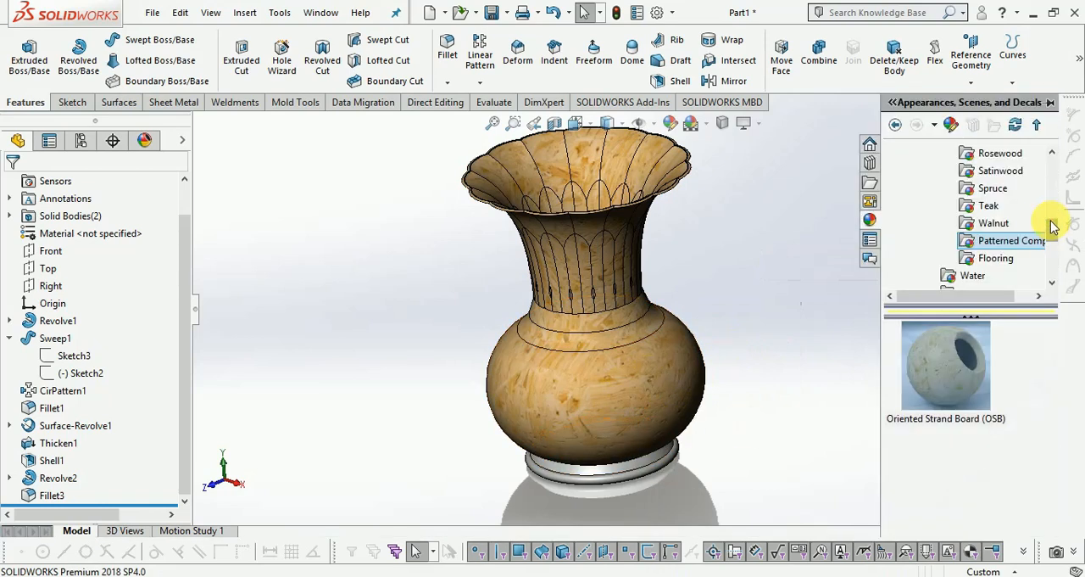
{"action": "left_click", "coordinate": [994, 225]}
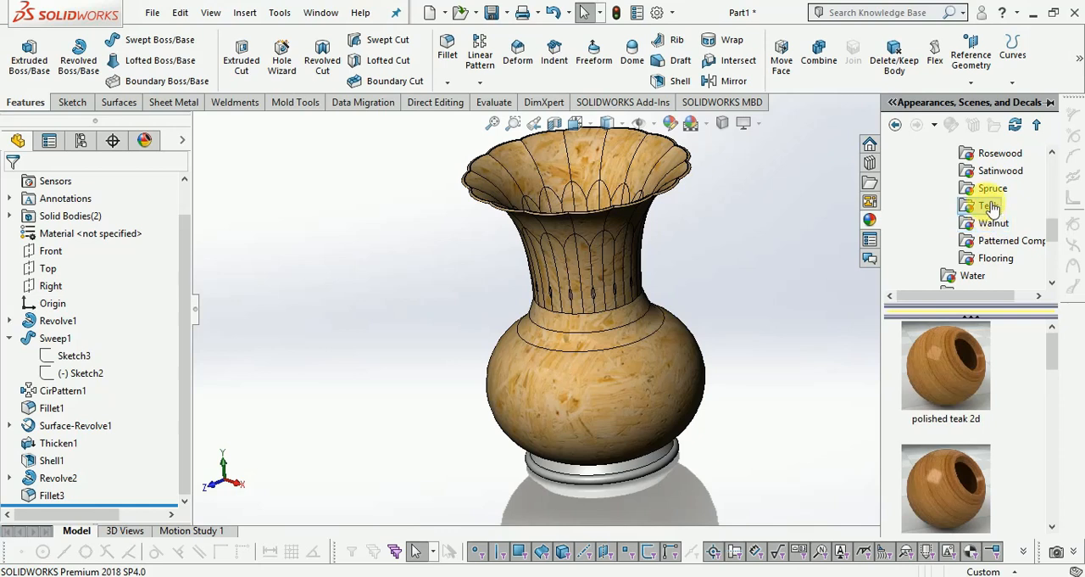
{"action": "left_click", "coordinate": [992, 192]}
{"action": "left_click_drag", "start_coordinate": [946, 365], "coordinate": [612, 366]}
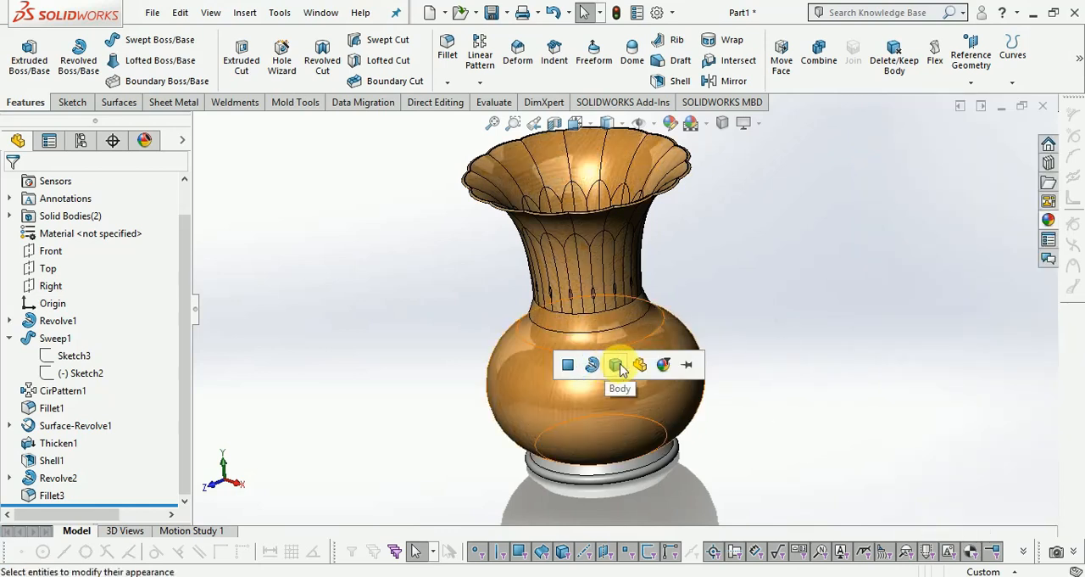
{"action": "left_click", "coordinate": [622, 369]}
{"action": "left_click", "coordinate": [623, 369]}
{"action": "left_click", "coordinate": [755, 256]}
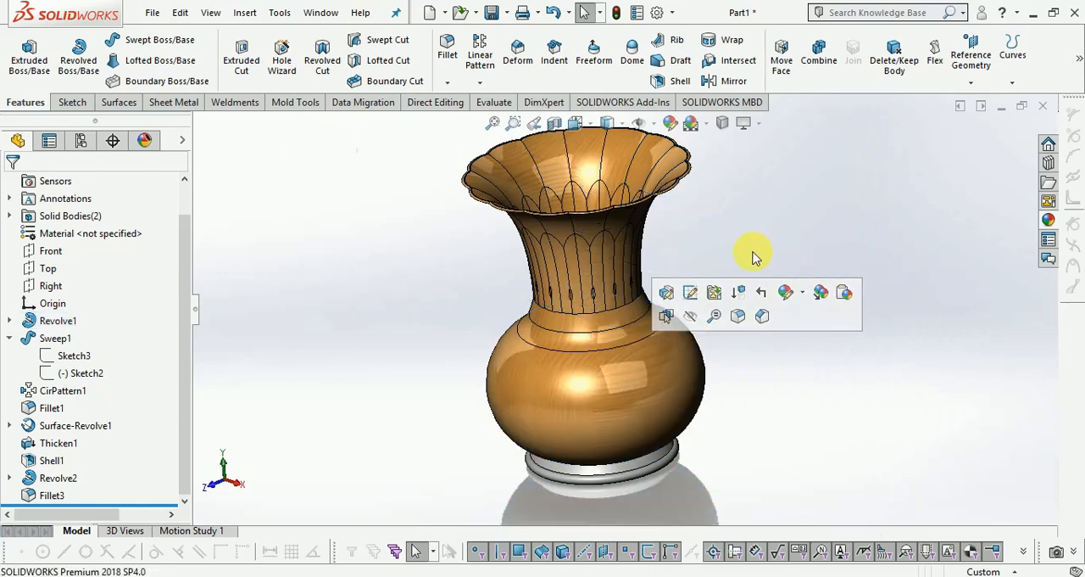
Apply the polished spruce appearance to the foot ring at the vase's base, covering both its upper band and its rounded lower rim.
{"action": "left_click", "coordinate": [1050, 221]}
{"action": "left_click_drag", "start_coordinate": [949, 386], "coordinate": [629, 466]}
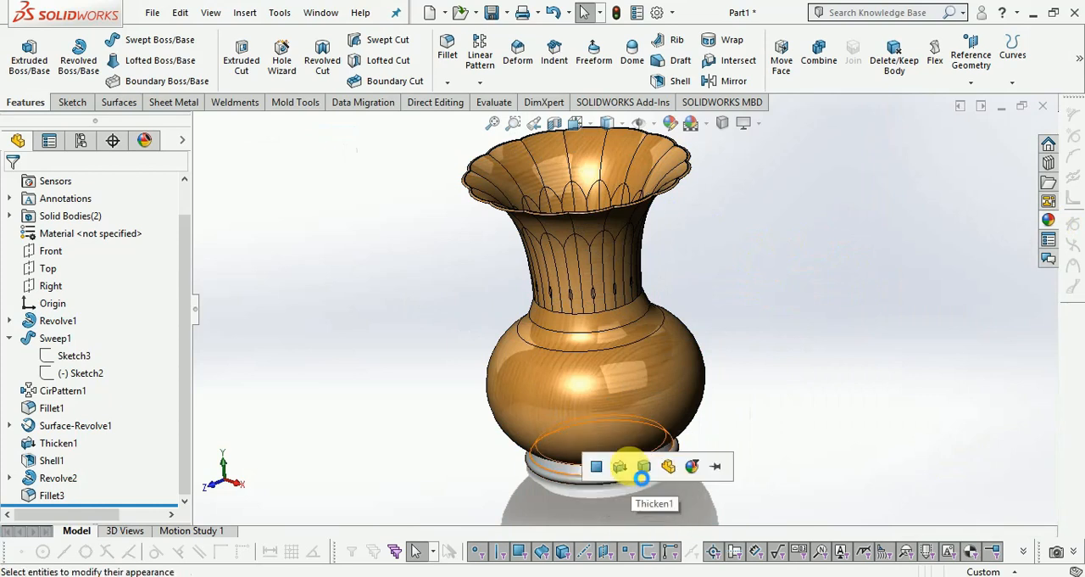
{"action": "left_click", "coordinate": [630, 467]}
{"action": "left_click", "coordinate": [625, 475]}
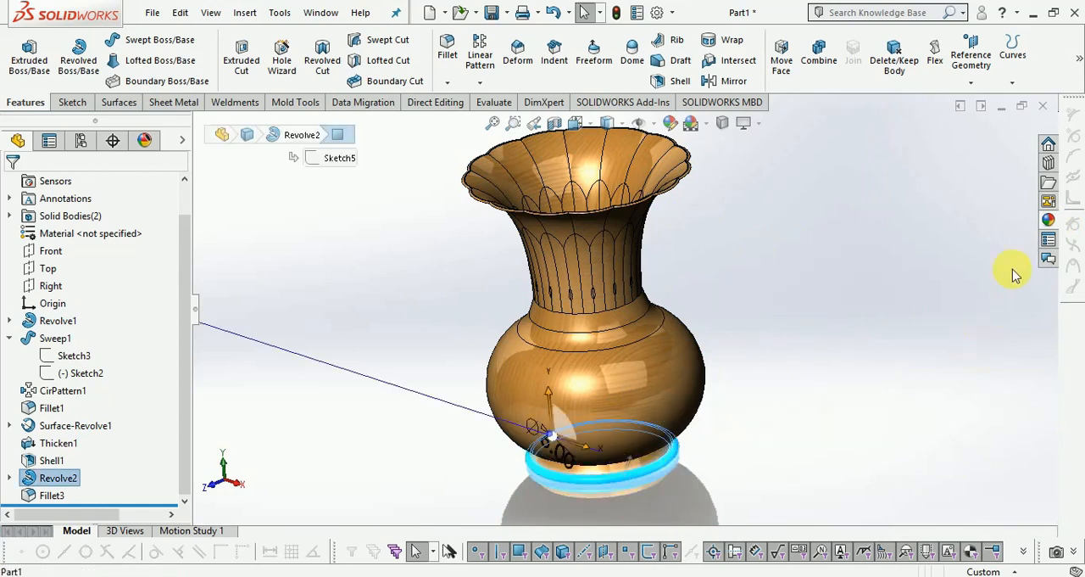
{"action": "left_click", "coordinate": [1048, 222]}
{"action": "left_click_drag", "start_coordinate": [932, 365], "coordinate": [610, 478]}
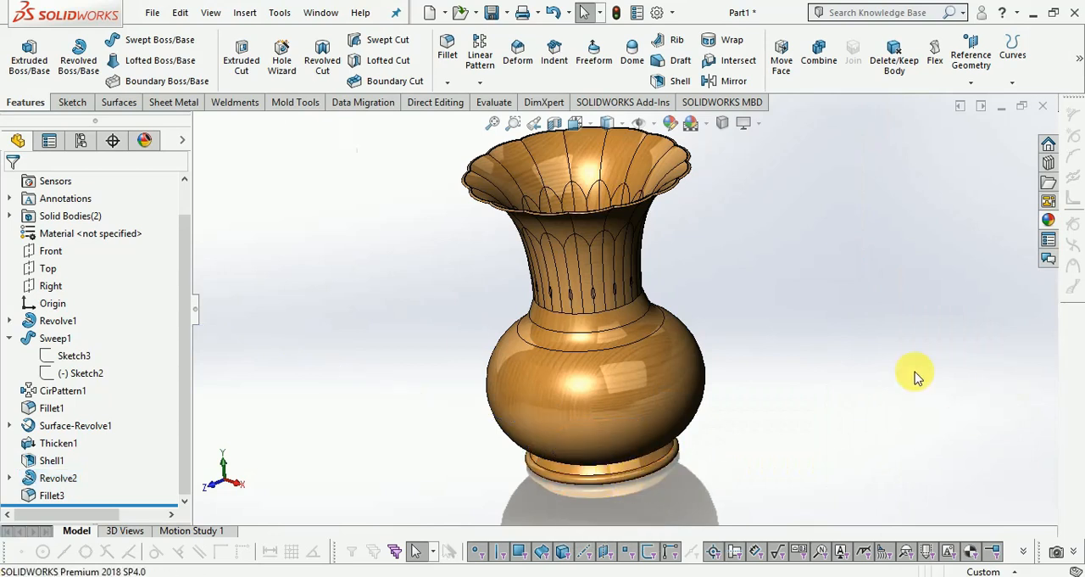
Examine the wood-finished vase in the isometric view and from lower angles, checking the flared rim, fluted neck, body and foot ring.
{"action": "scroll", "coordinate": [725, 379], "scroll_direction": "up", "scroll_amount": 3}
{"action": "scroll", "coordinate": [699, 286], "scroll_direction": "down", "scroll_amount": 3}
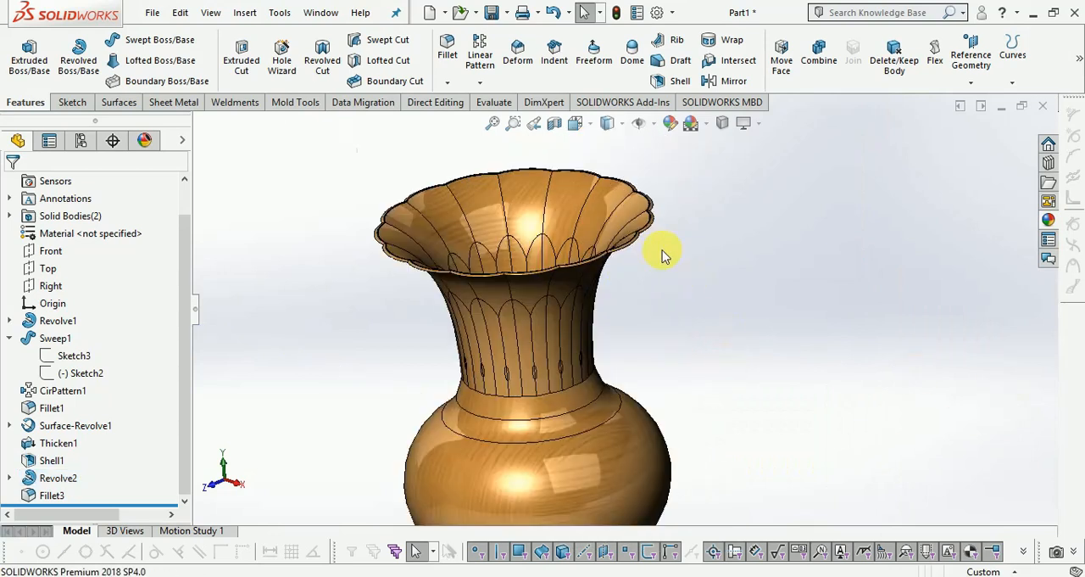
{"action": "left_click", "coordinate": [589, 127]}
{"action": "left_click", "coordinate": [664, 169]}
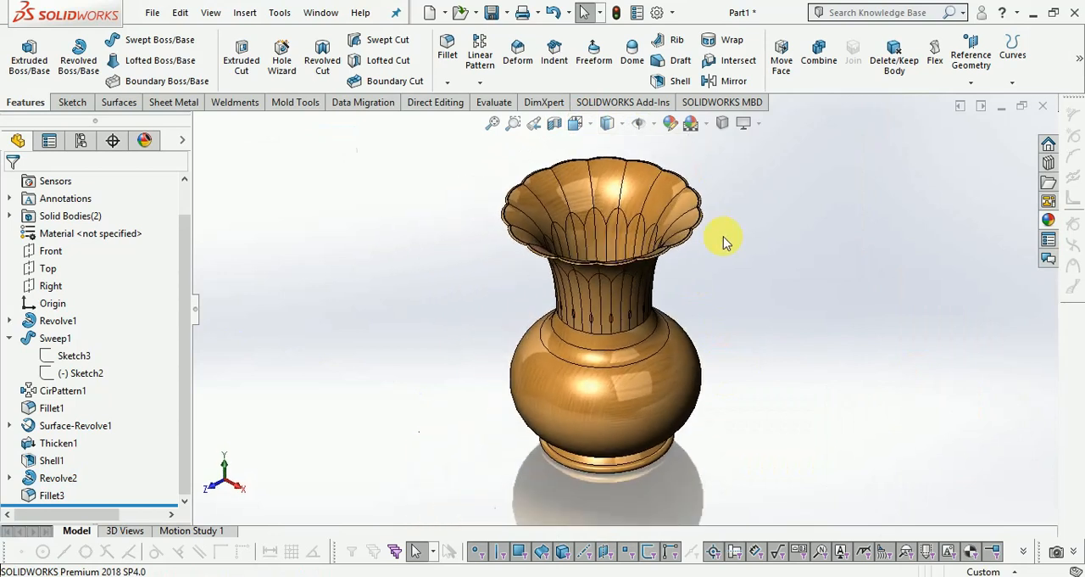
{"action": "middle_click_drag", "start_coordinate": [614, 373], "coordinate": [630, 308]}
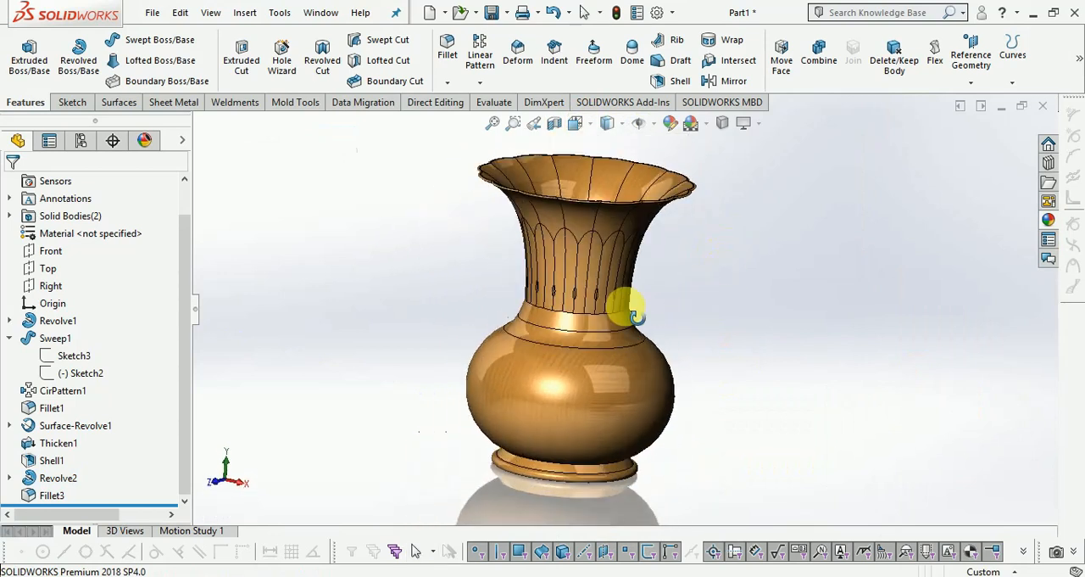
{"action": "scroll", "coordinate": [701, 343], "scroll_direction": "up", "scroll_amount": 1}
{"action": "scroll", "coordinate": [545, 325], "scroll_direction": "down", "scroll_amount": 2}
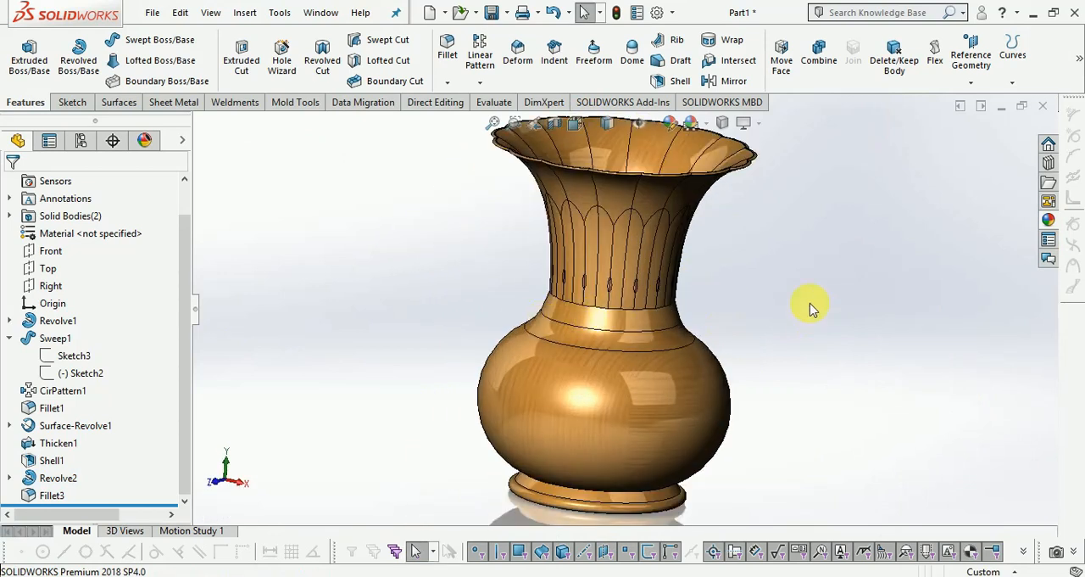
{"action": "scroll", "coordinate": [788, 298], "scroll_direction": "up", "scroll_amount": 2}
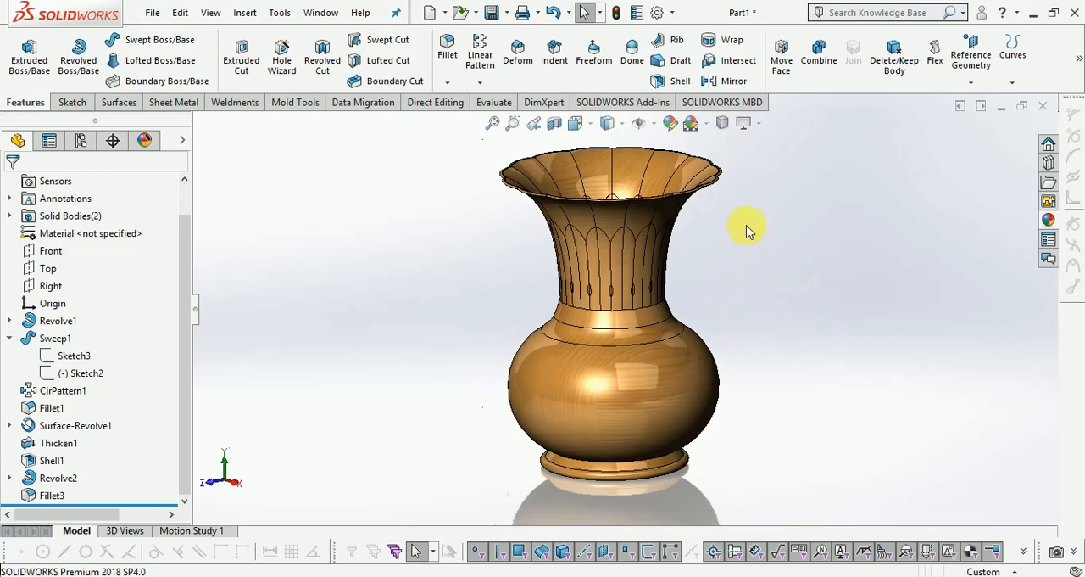
{"action": "scroll", "coordinate": [765, 212], "scroll_direction": "down", "scroll_amount": 1}
{"action": "scroll", "coordinate": [764, 212], "scroll_direction": "up", "scroll_amount": 1}
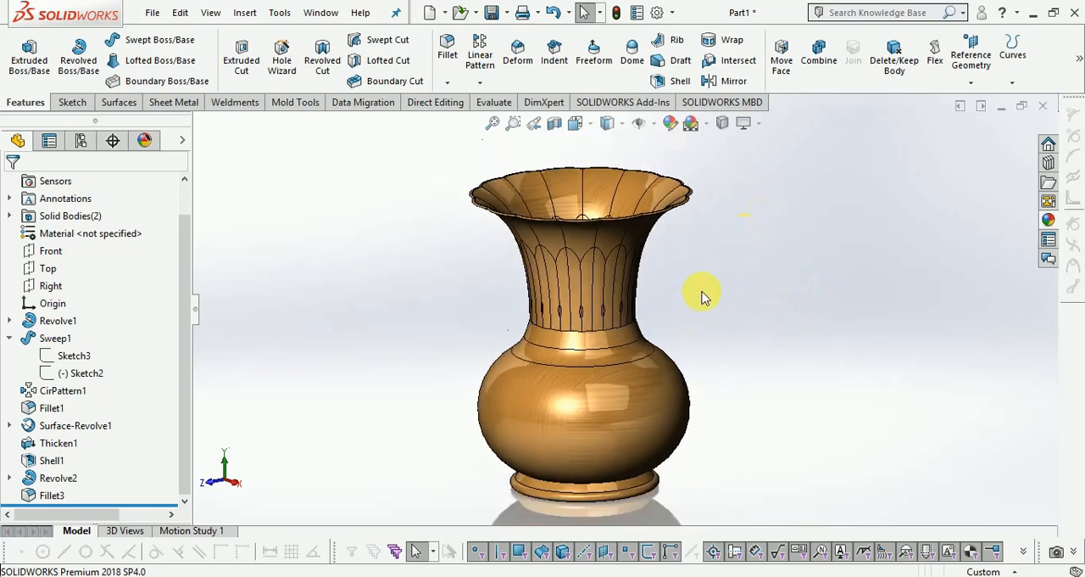
Browse the teak, walnut, patterned composite, flooring, spruce, satinwood, rosewood, pine and oak appearances in the wood library.
{"action": "left_click", "coordinate": [1048, 215]}
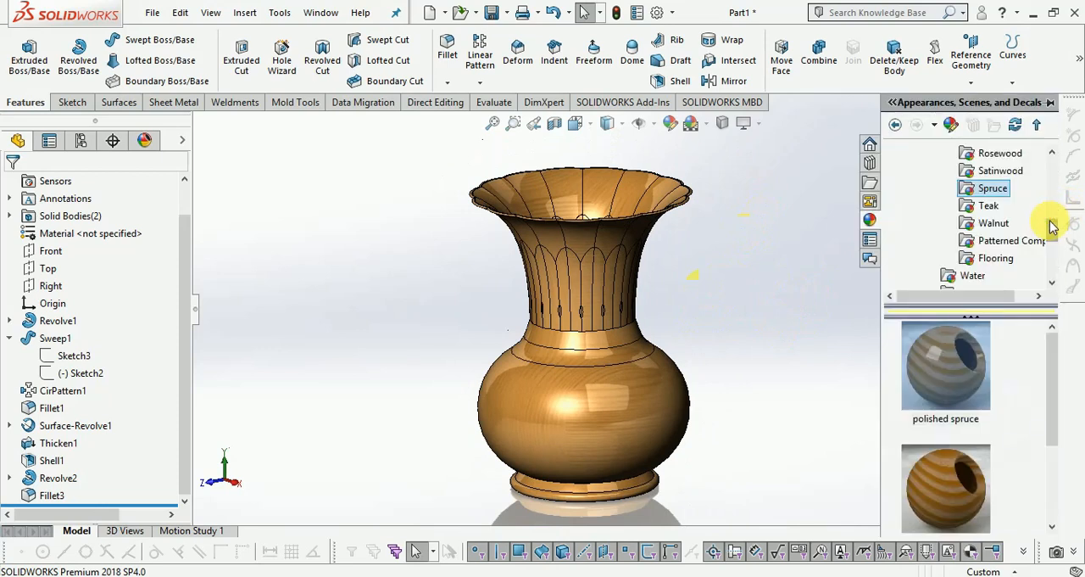
{"action": "left_click", "coordinate": [990, 208]}
{"action": "left_click", "coordinate": [994, 222]}
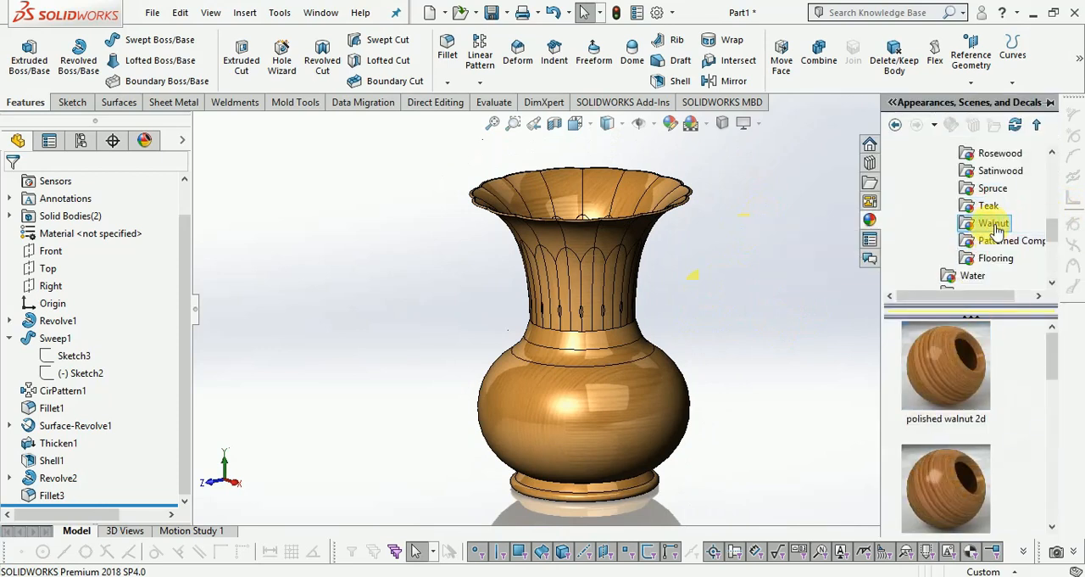
{"action": "left_click", "coordinate": [995, 242]}
{"action": "left_click", "coordinate": [996, 257]}
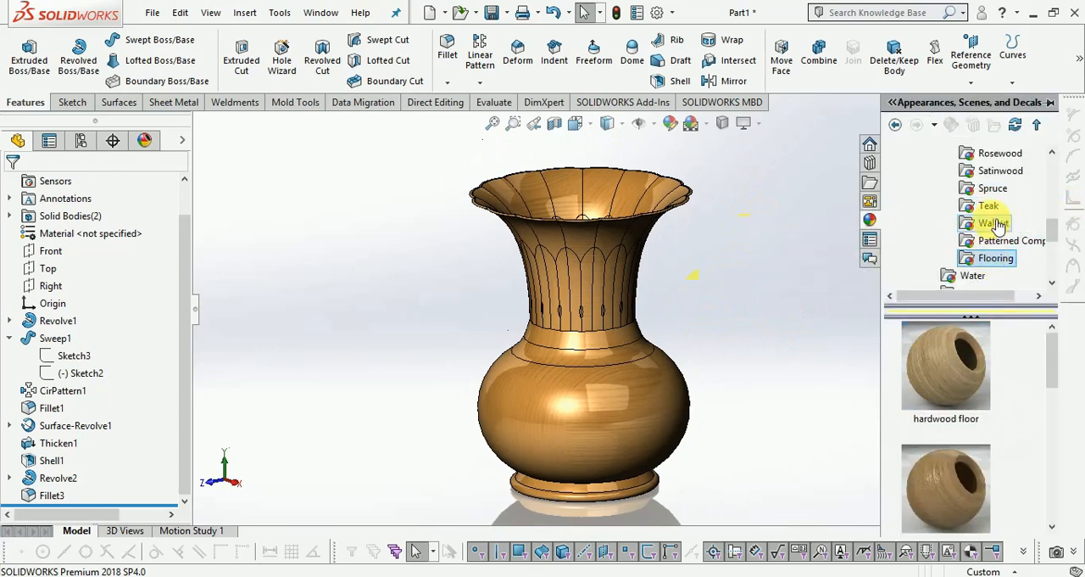
{"action": "left_click", "coordinate": [994, 189]}
{"action": "left_click", "coordinate": [998, 173]}
{"action": "scroll", "coordinate": [997, 195], "scroll_direction": "up", "scroll_amount": 1}
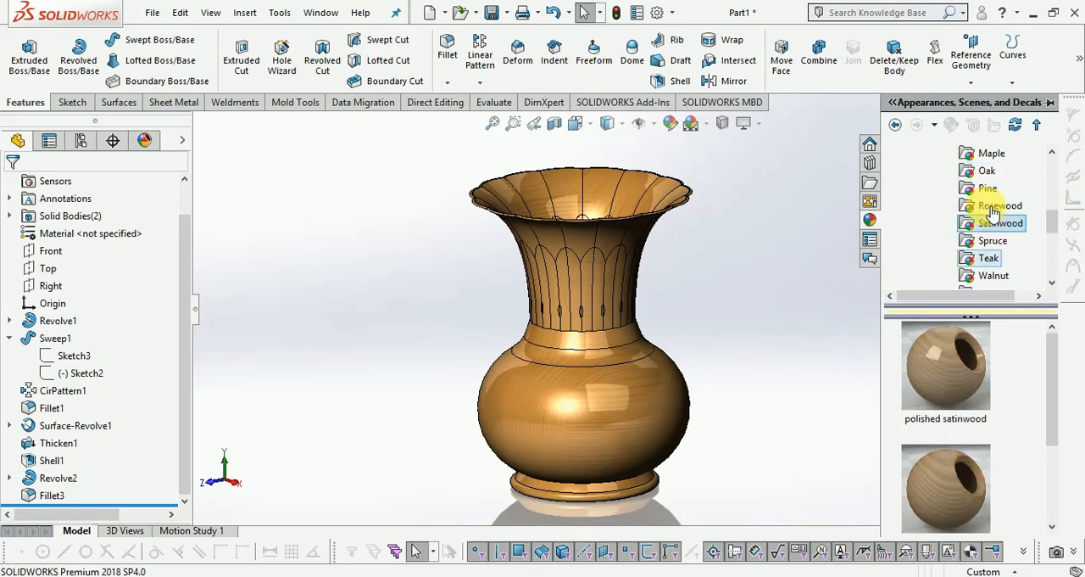
{"action": "left_click", "coordinate": [998, 208]}
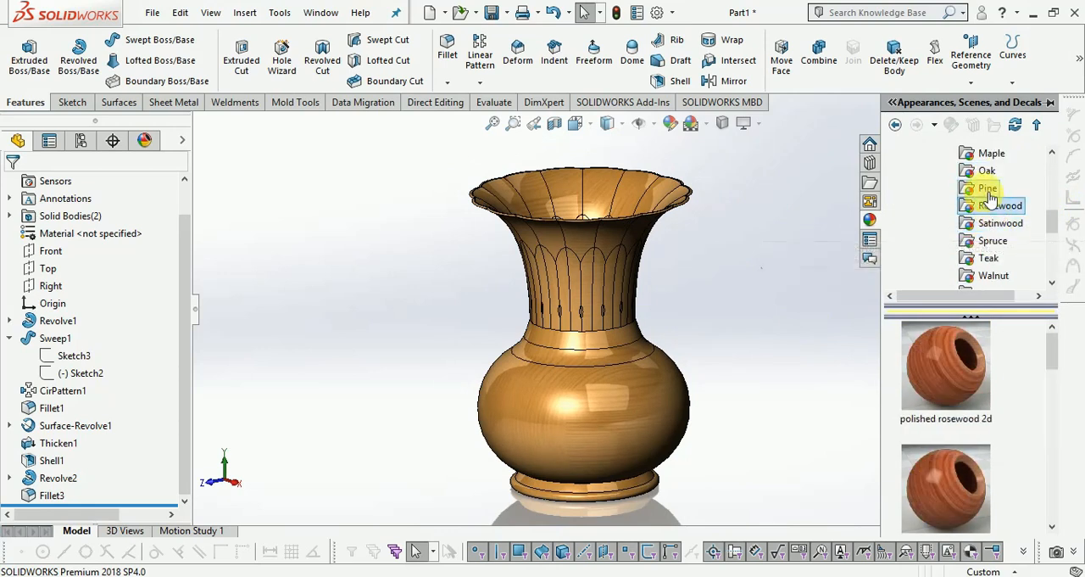
{"action": "left_click", "coordinate": [989, 188]}
{"action": "left_click", "coordinate": [987, 170]}
{"action": "scroll", "coordinate": [958, 272], "scroll_direction": "up", "scroll_amount": 1}
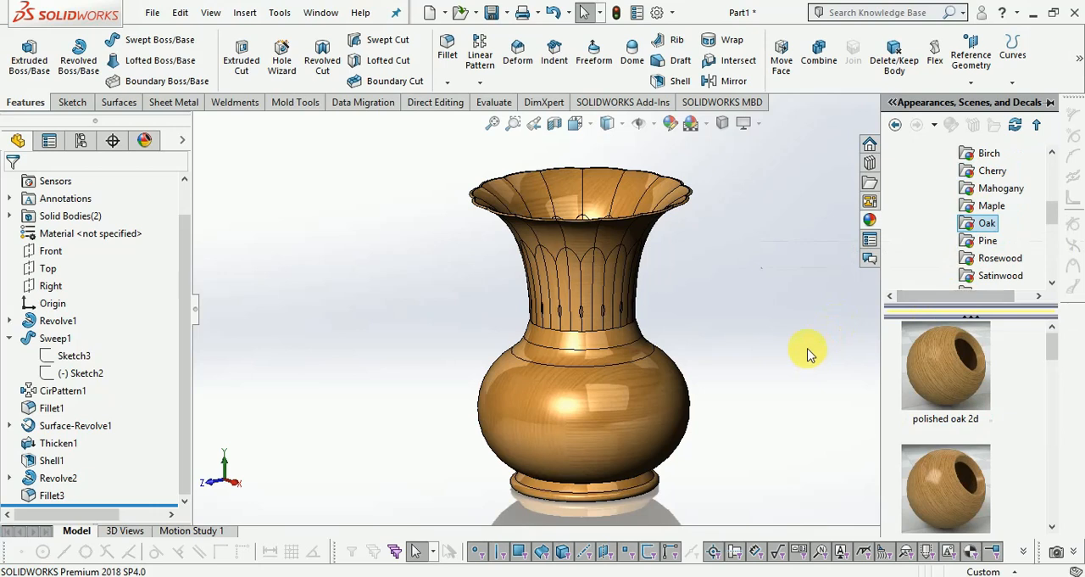
{"action": "left_click", "coordinate": [816, 307]}
Orient the vase to the isometric view and turn on Shadows In Shaded Mode.
{"action": "scroll", "coordinate": [546, 411], "scroll_direction": "down", "scroll_amount": 1}
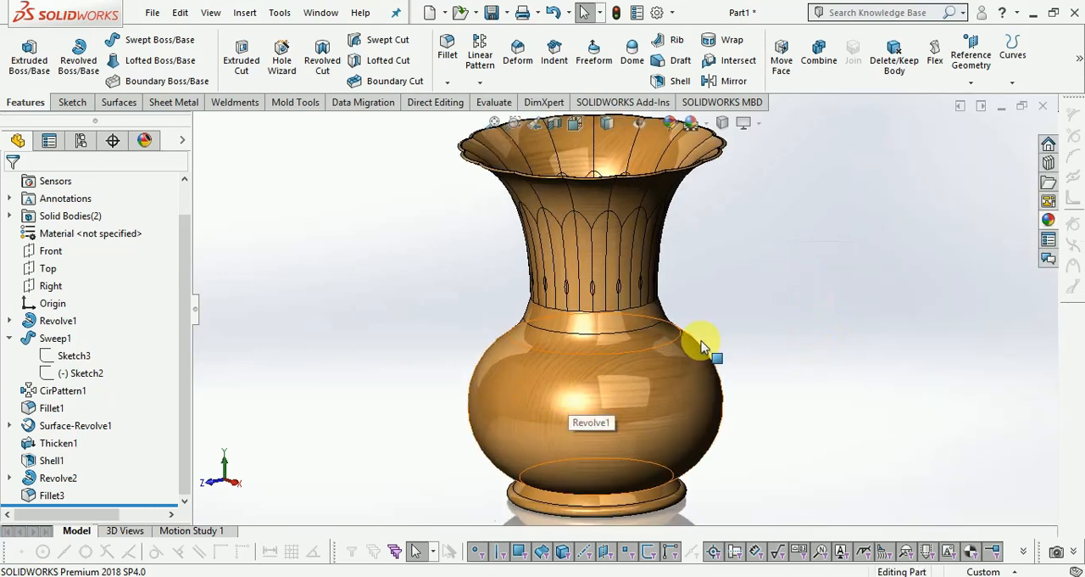
{"action": "scroll", "coordinate": [703, 346], "scroll_direction": "up", "scroll_amount": 1}
{"action": "left_click", "coordinate": [607, 123]}
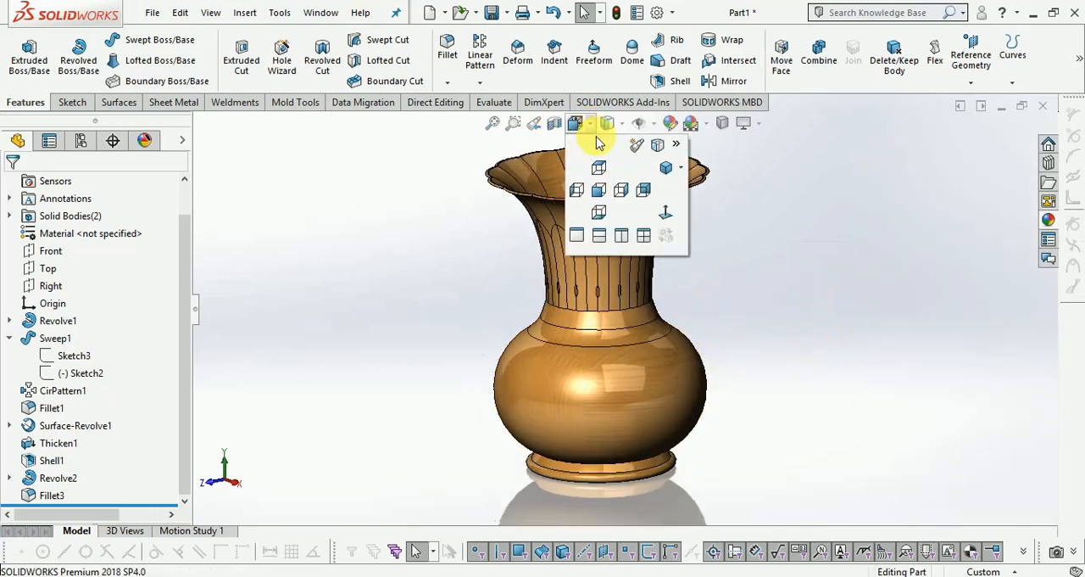
{"action": "left_click", "coordinate": [664, 169]}
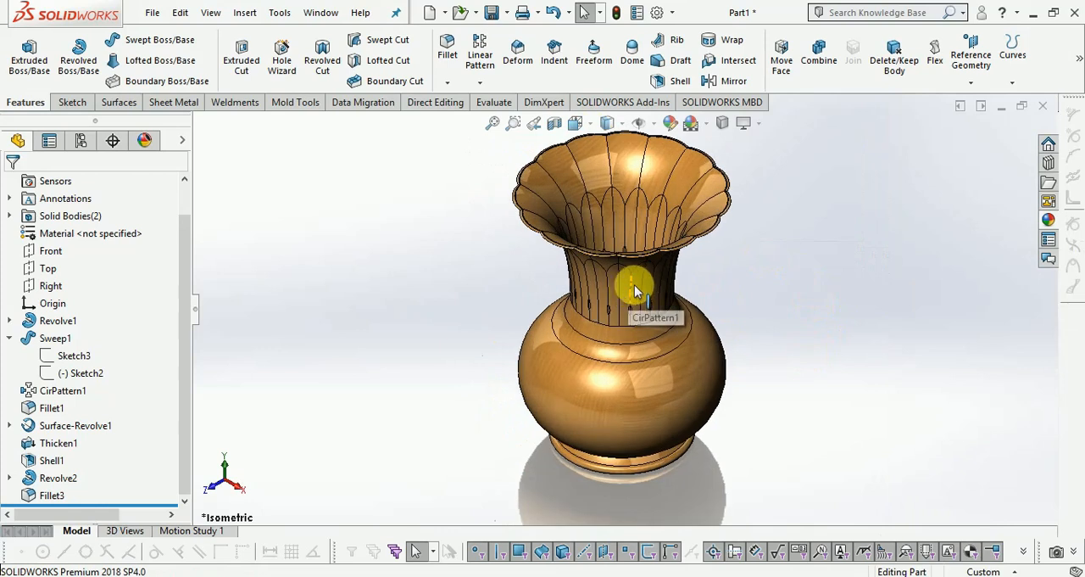
{"action": "left_click", "coordinate": [750, 125]}
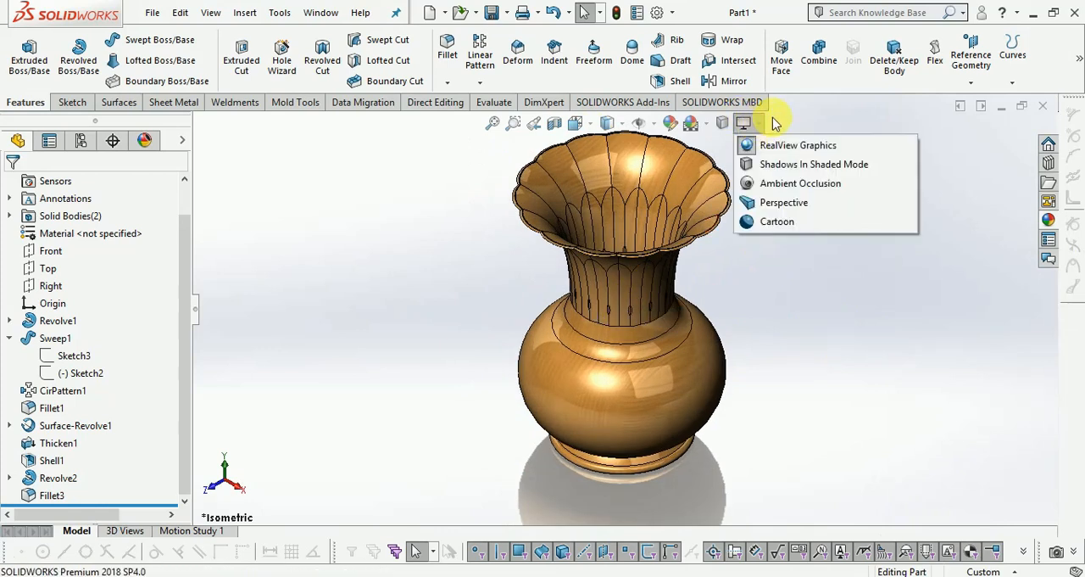
{"action": "left_click", "coordinate": [779, 165]}
{"action": "scroll", "coordinate": [780, 337], "scroll_direction": "down", "scroll_amount": 2}
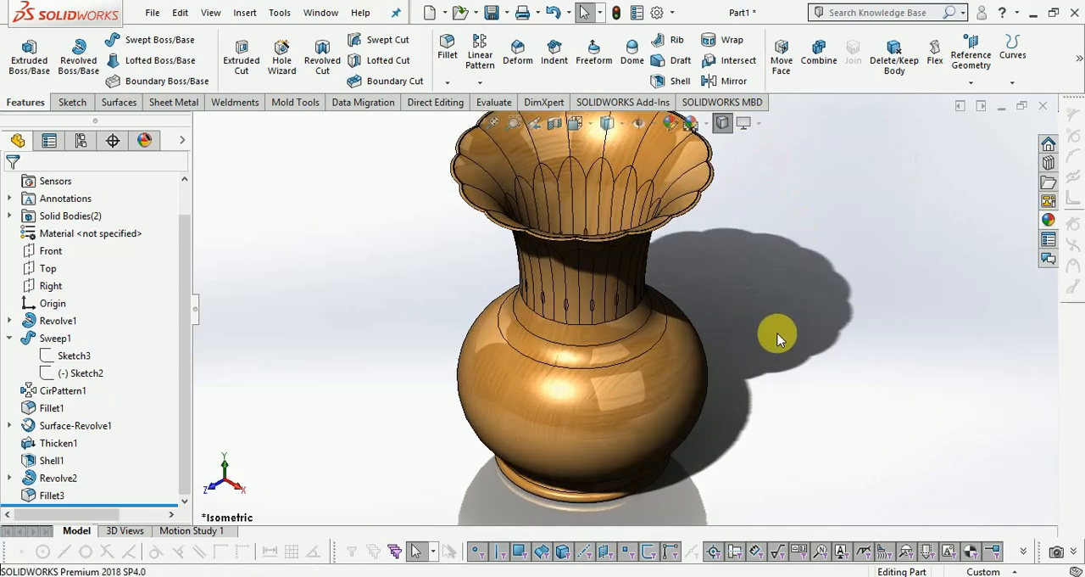
{"action": "scroll", "coordinate": [758, 340], "scroll_direction": "up", "scroll_amount": 3}
{"action": "scroll", "coordinate": [746, 318], "scroll_direction": "down", "scroll_amount": 4}
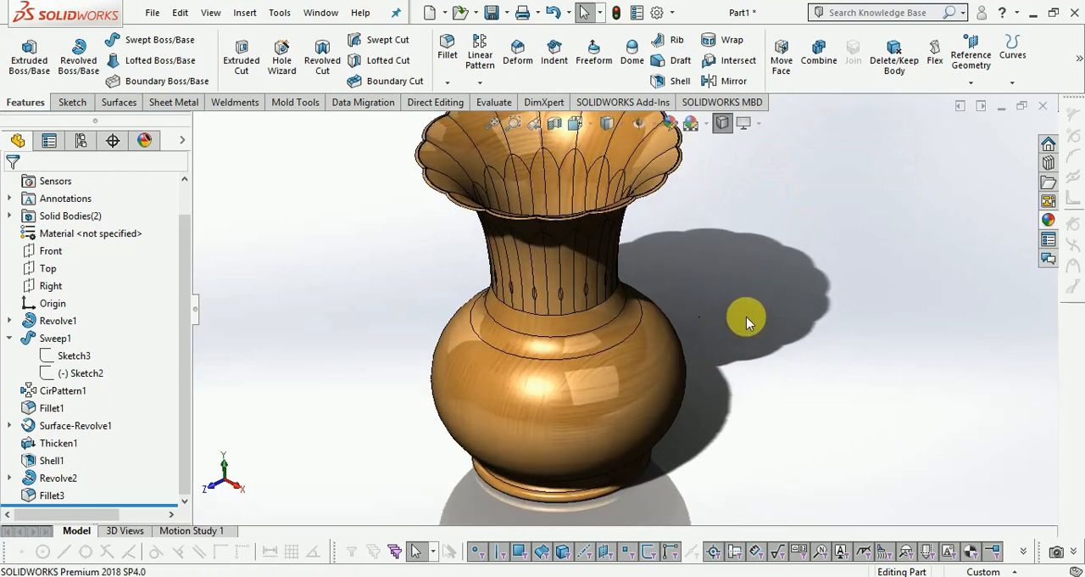
{"action": "scroll", "coordinate": [750, 305], "scroll_direction": "up", "scroll_amount": 2}
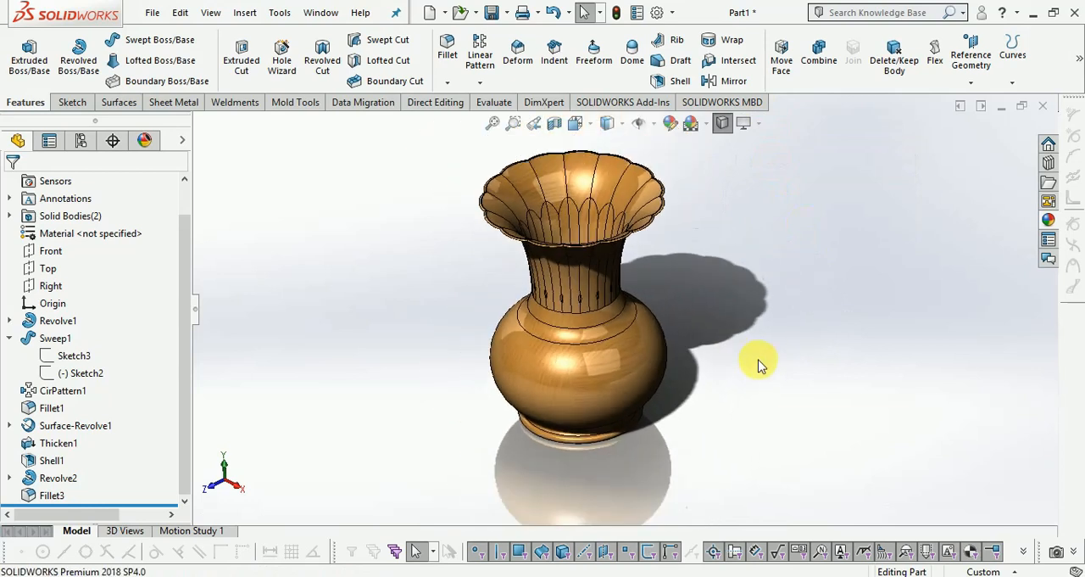